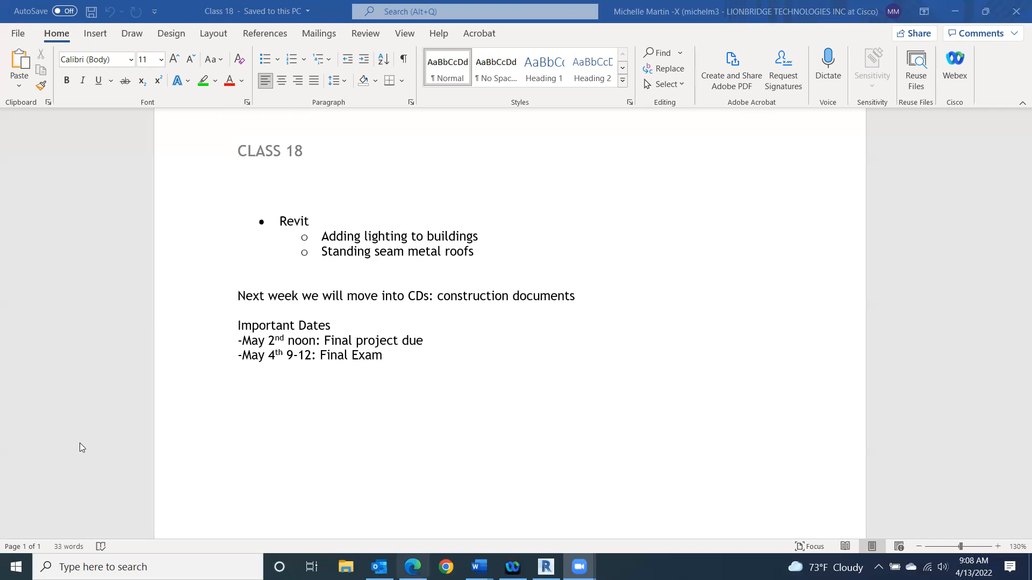
Switch to Revit and set the 3D view's visual style to Consistent Colors.
{"action": "key", "text": "alt+Tab"}
{"action": "left_click", "coordinate": [256, 529]}
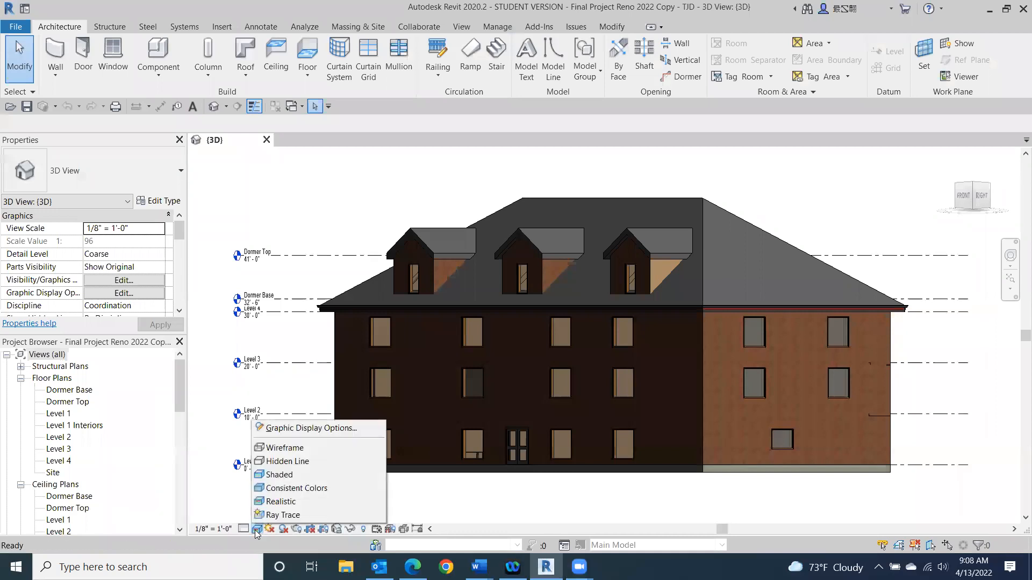
{"action": "left_click", "coordinate": [297, 490]}
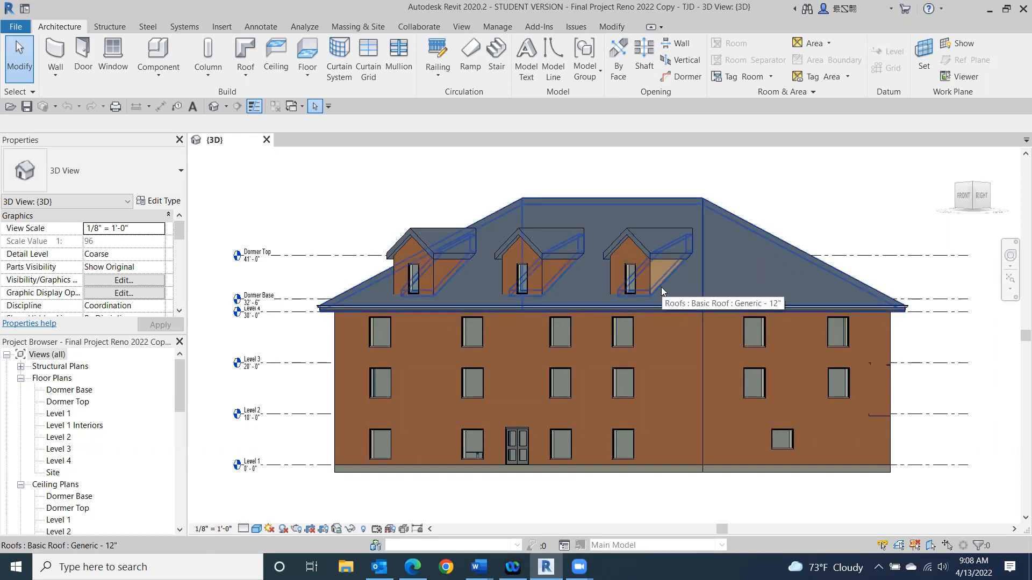
Examine the staircase and upper floor behind the corner curtain walls from the building's back-left side and from above.
{"action": "left_click", "coordinate": [957, 198]}
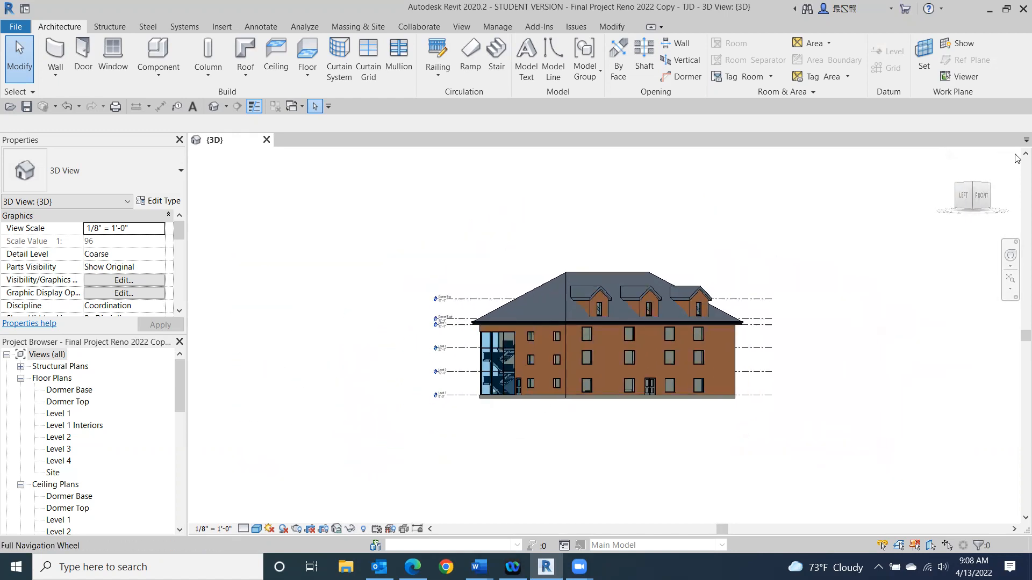
{"action": "left_click", "coordinate": [957, 200]}
{"action": "scroll", "coordinate": [644, 382], "scroll_direction": "up", "scroll_amount": 5}
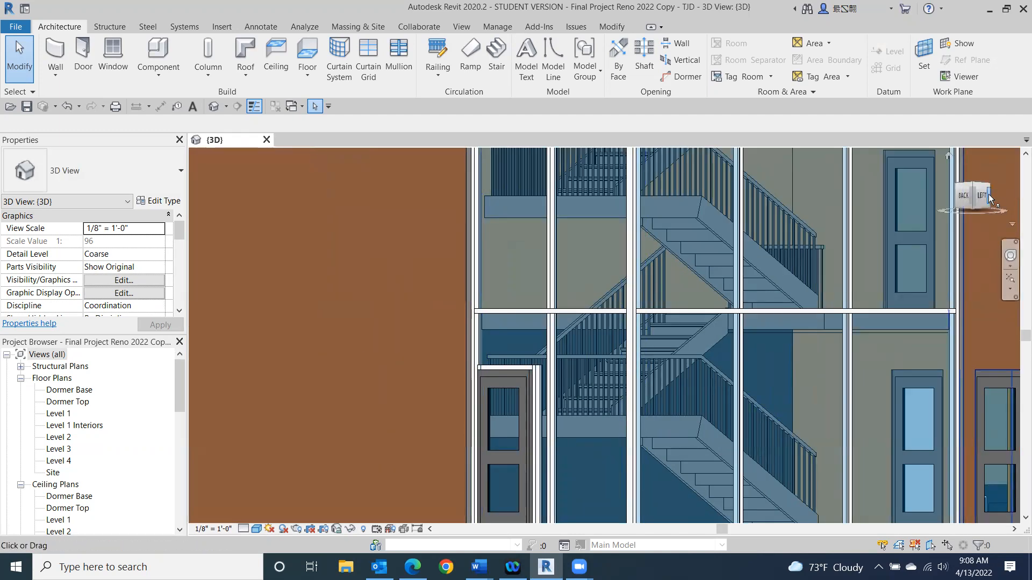
{"action": "left_click_drag", "start_coordinate": [991, 198], "coordinate": [970, 222]}
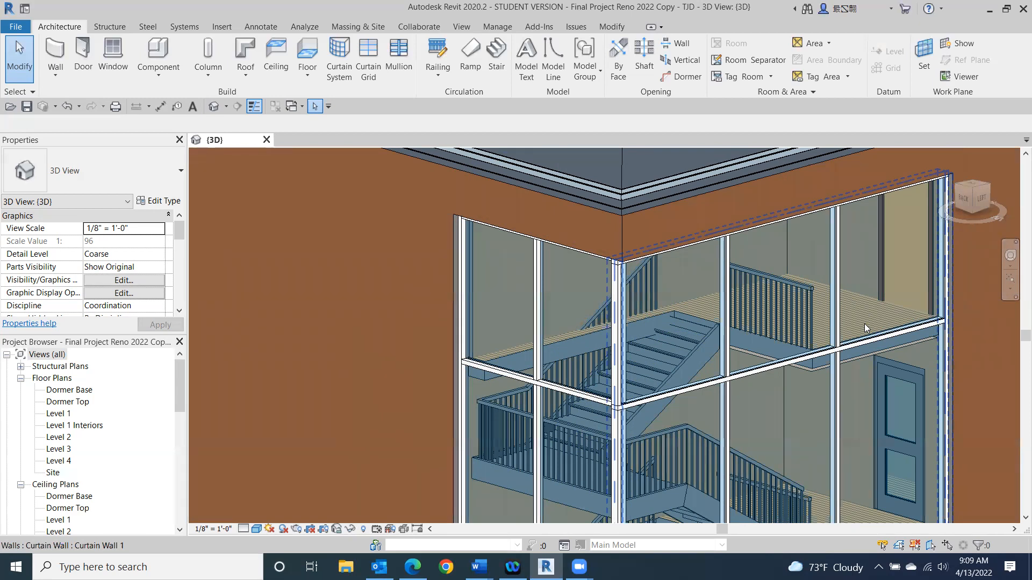
{"action": "key", "text": "Tab"}
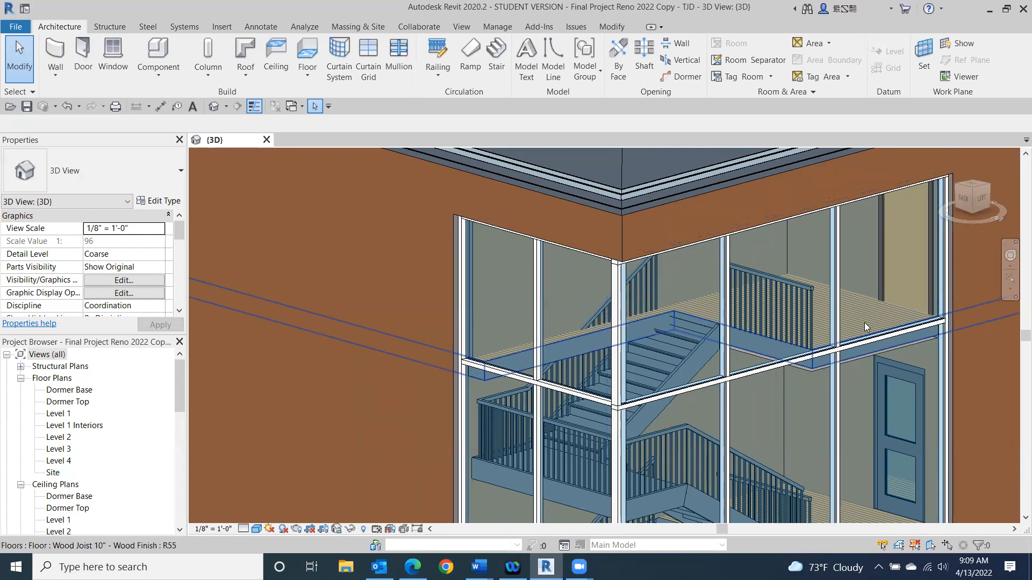
{"action": "left_click", "coordinate": [972, 186]}
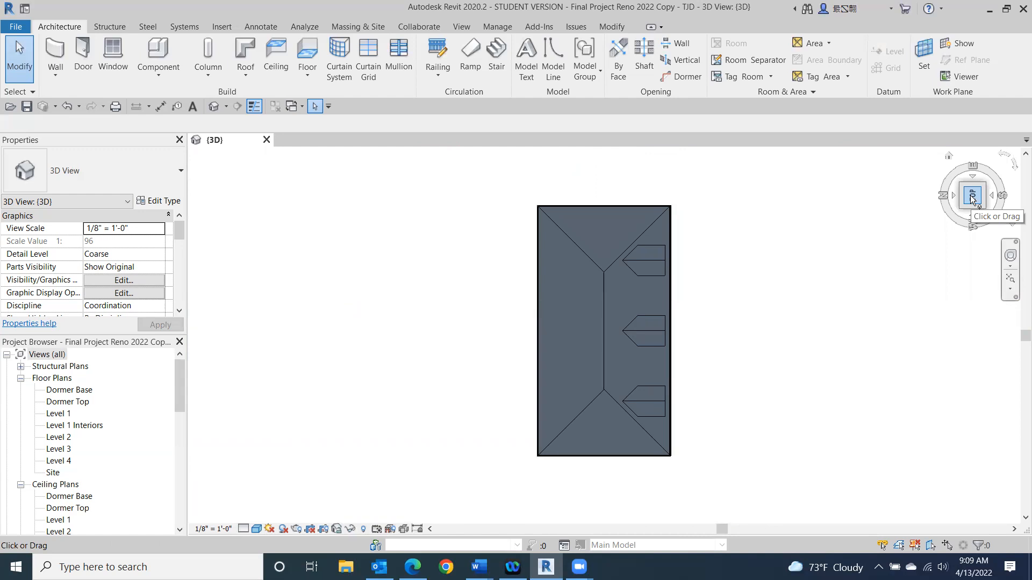
{"action": "left_click_drag", "start_coordinate": [972, 199], "coordinate": [962, 213]}
{"action": "scroll", "coordinate": [630, 420], "scroll_direction": "up", "scroll_amount": 6}
{"action": "left_click_drag", "start_coordinate": [975, 202], "coordinate": [974, 197]}
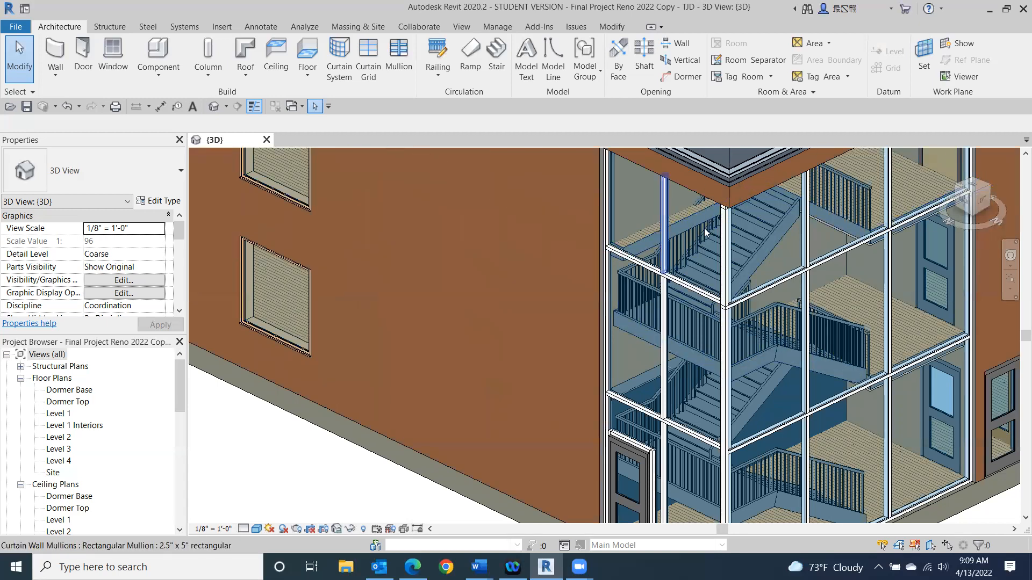
{"action": "scroll", "coordinate": [699, 230], "scroll_direction": "up", "scroll_amount": 3}
{"action": "scroll", "coordinate": [709, 230], "scroll_direction": "up", "scroll_amount": 2}
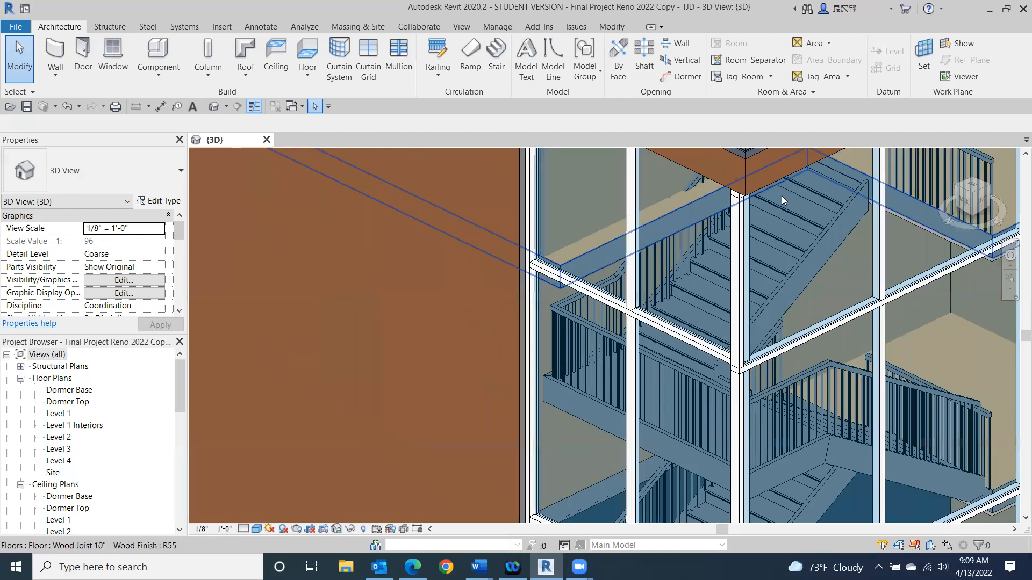
Examine the landing railings and floor edges at each level of the glazed stairwell from the building's left side.
{"action": "left_click", "coordinate": [972, 202]}
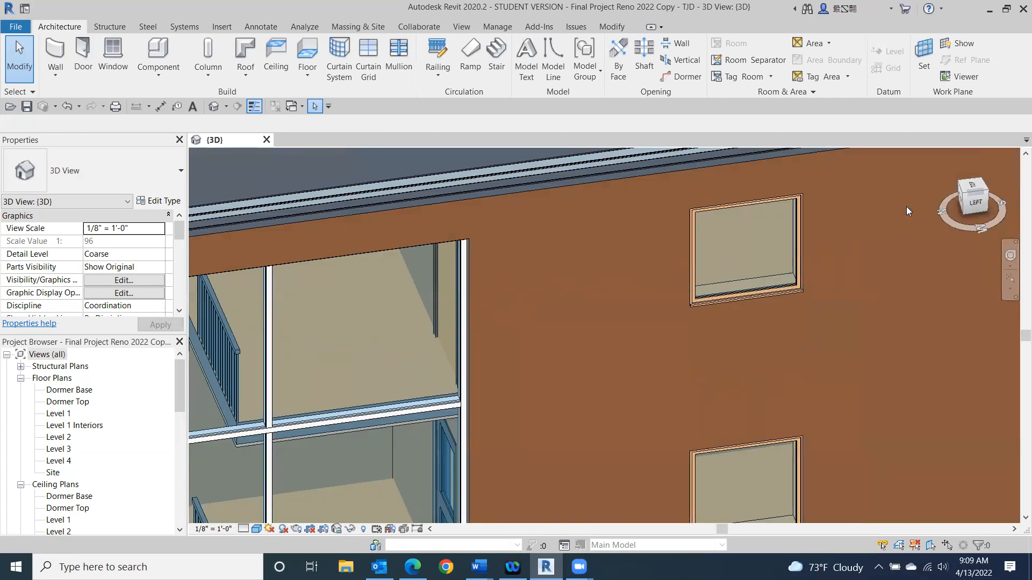
{"action": "scroll", "coordinate": [345, 257], "scroll_direction": "up", "scroll_amount": 4}
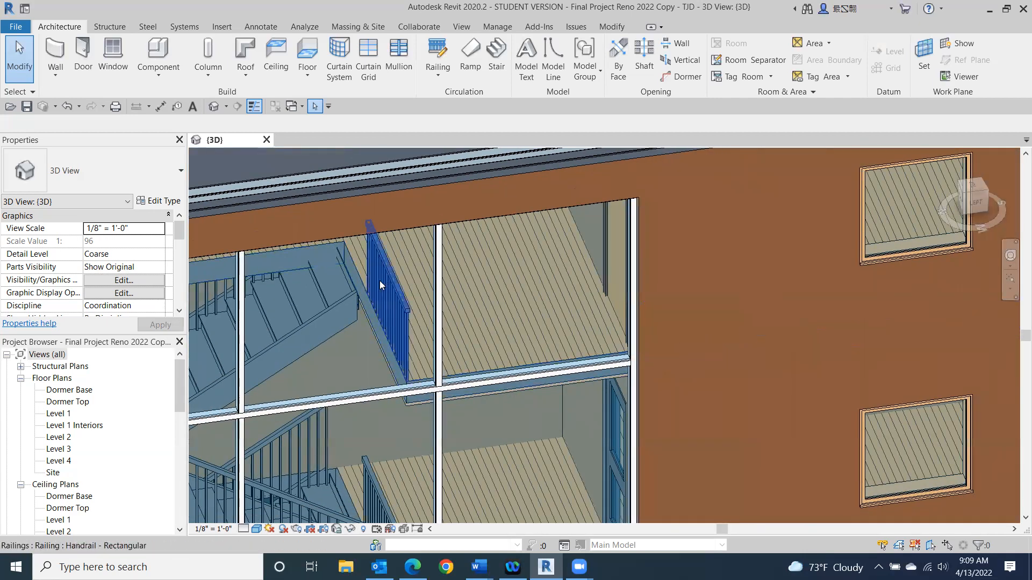
{"action": "left_click", "coordinate": [948, 207]}
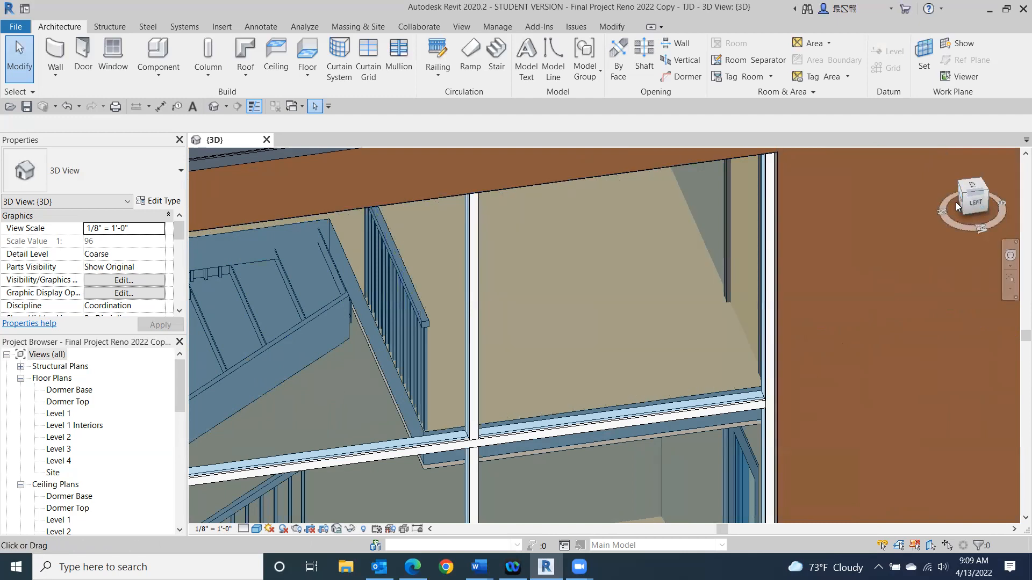
{"action": "middle_click_drag", "start_coordinate": [404, 291], "coordinate": [933, 273]}
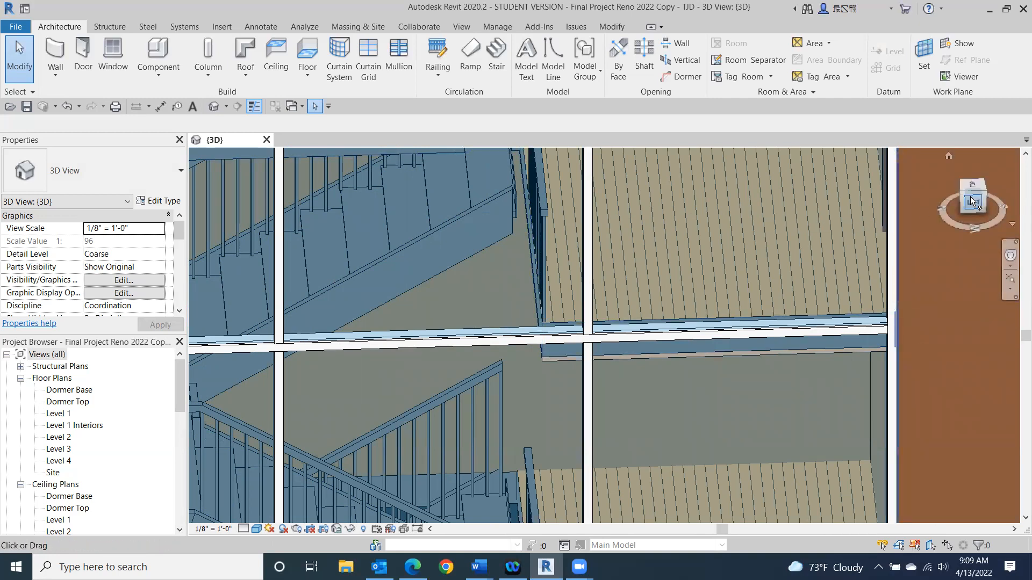
{"action": "left_click_drag", "start_coordinate": [972, 198], "coordinate": [972, 190]}
{"action": "middle_click_drag", "start_coordinate": [842, 209], "coordinate": [795, 427]}
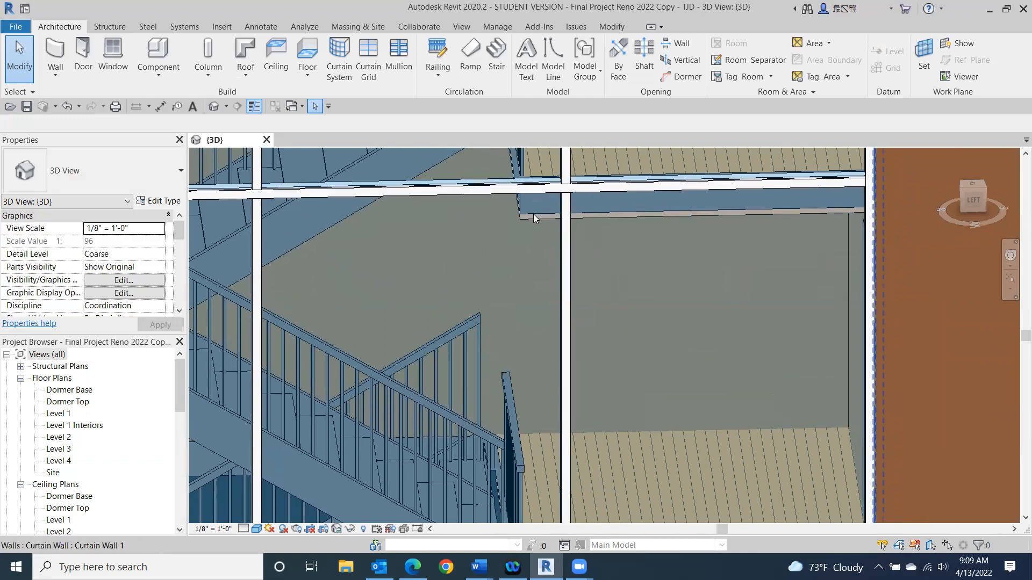
{"action": "scroll", "coordinate": [597, 216], "scroll_direction": "down", "scroll_amount": 2}
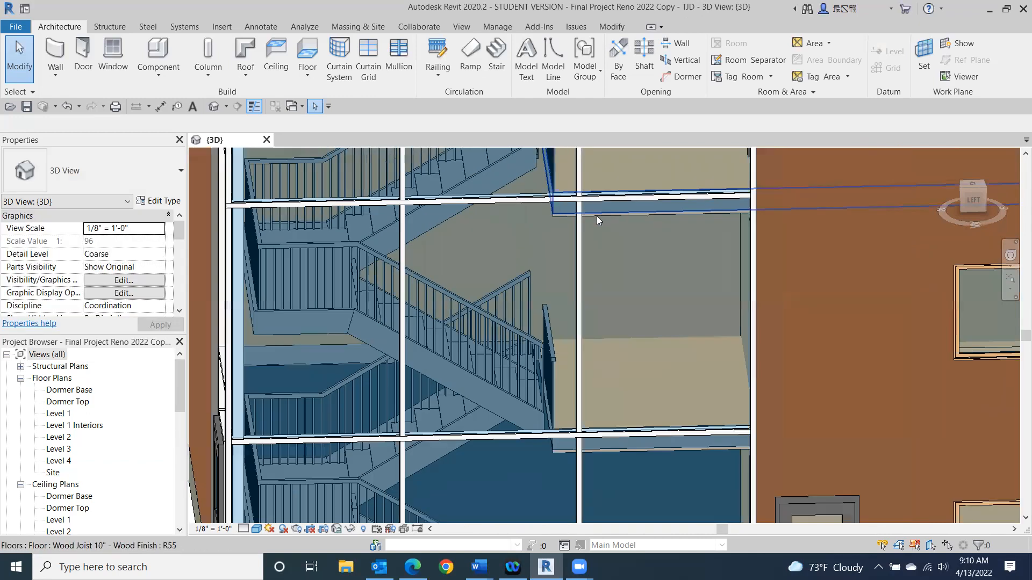
{"action": "scroll", "coordinate": [554, 366], "scroll_direction": "up", "scroll_amount": 3}
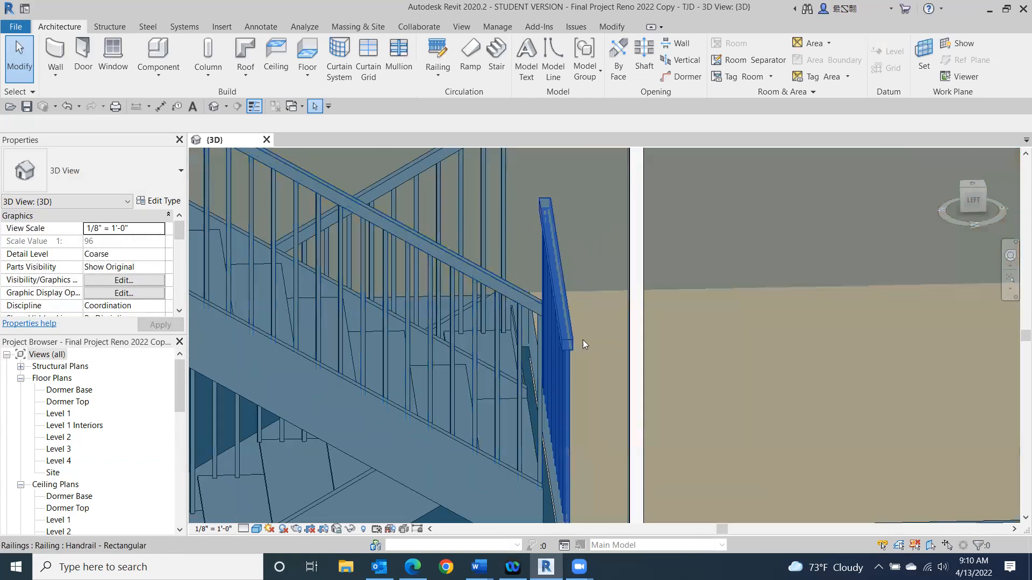
{"action": "left_click", "coordinate": [778, 378]}
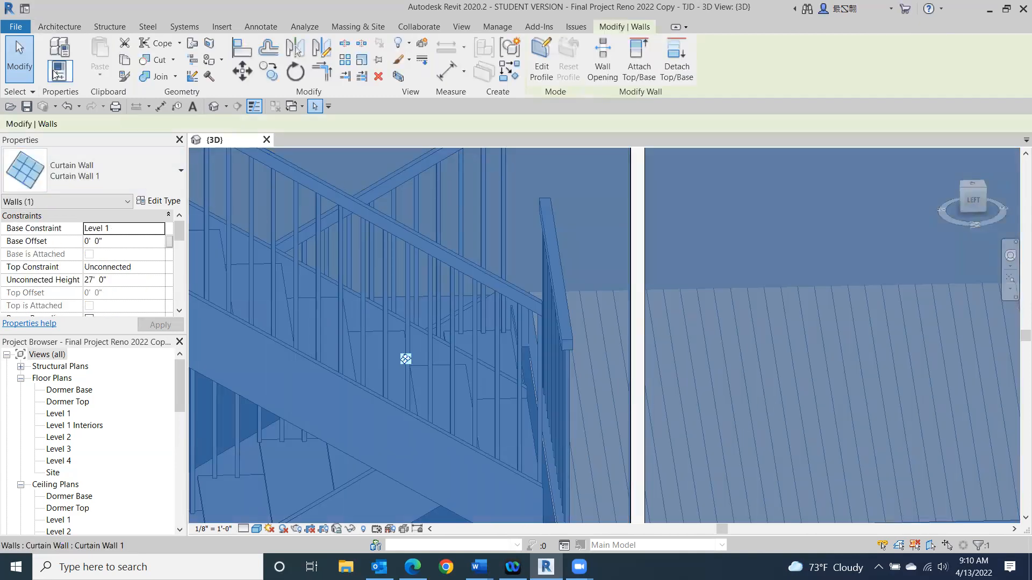
{"action": "key", "text": "Escape"}
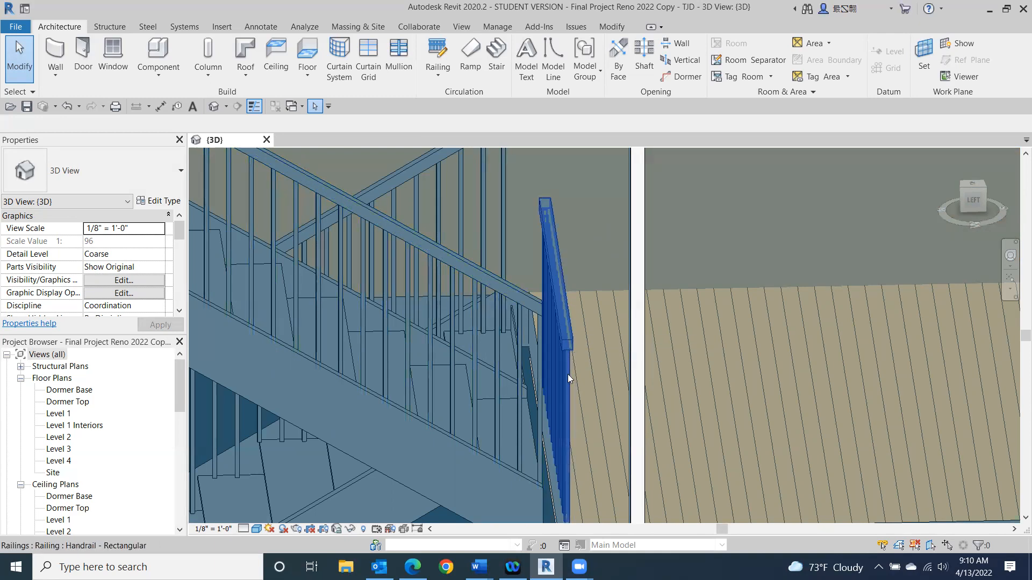
{"action": "scroll", "coordinate": [710, 358], "scroll_direction": "down", "scroll_amount": 4}
{"action": "scroll", "coordinate": [710, 365], "scroll_direction": "down", "scroll_amount": 4}
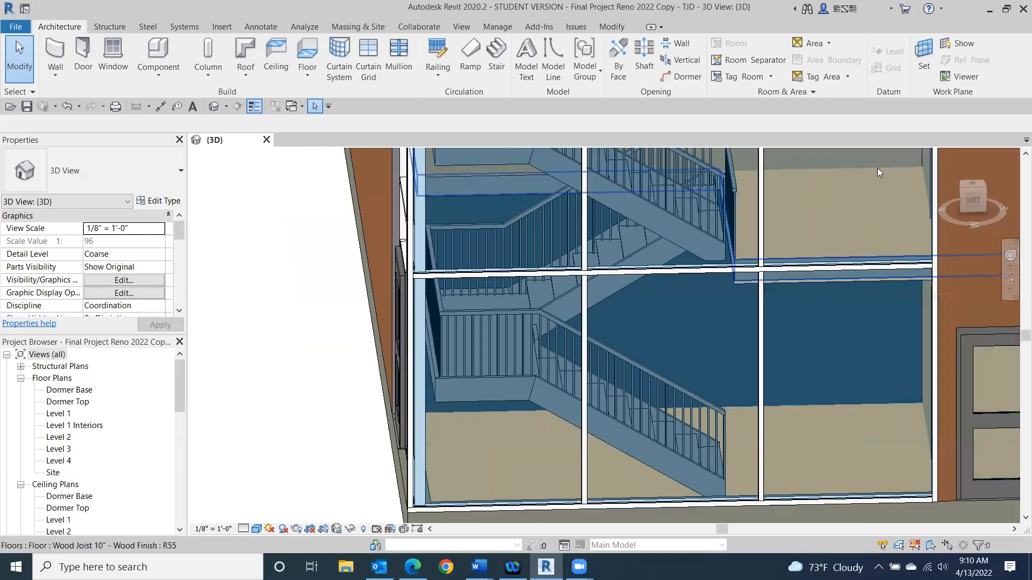
{"action": "left_click", "coordinate": [978, 192]}
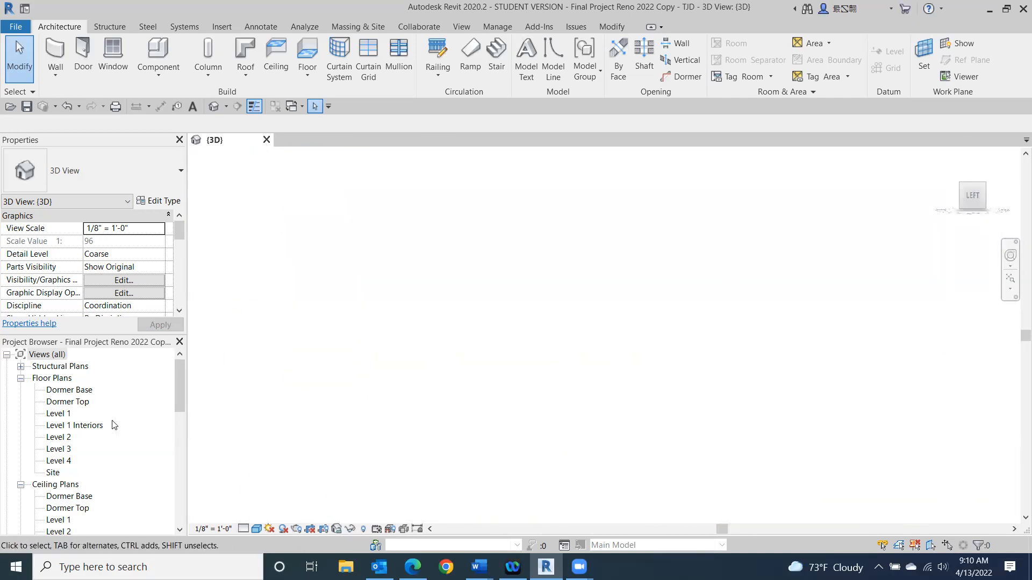
Open the Level 1 floor plan and inspect the Stair 1 area and its exterior door.
{"action": "double_click", "coordinate": [56, 414]}
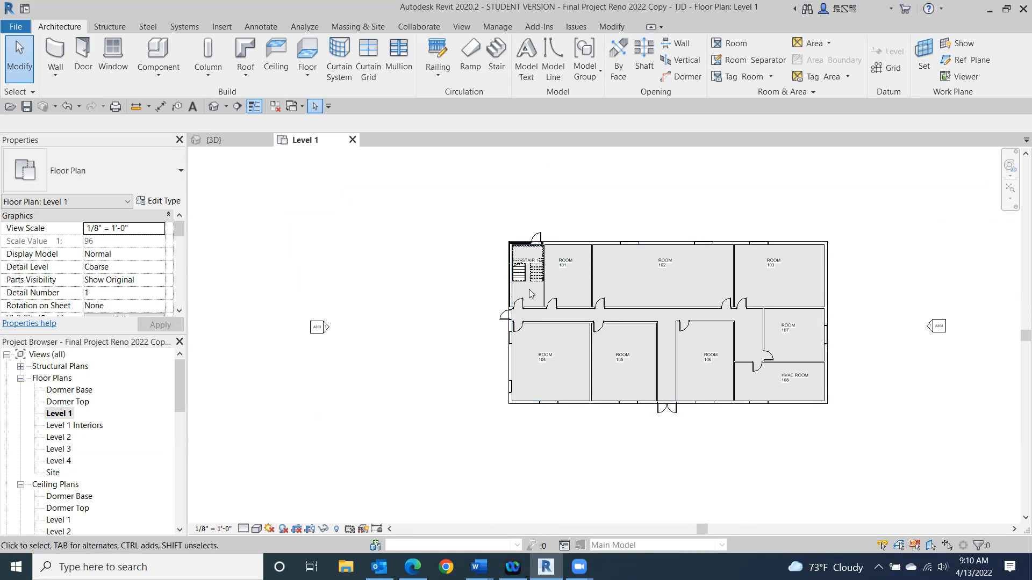
{"action": "scroll", "coordinate": [540, 287], "scroll_direction": "up", "scroll_amount": 3}
{"action": "scroll", "coordinate": [512, 214], "scroll_direction": "up", "scroll_amount": 3}
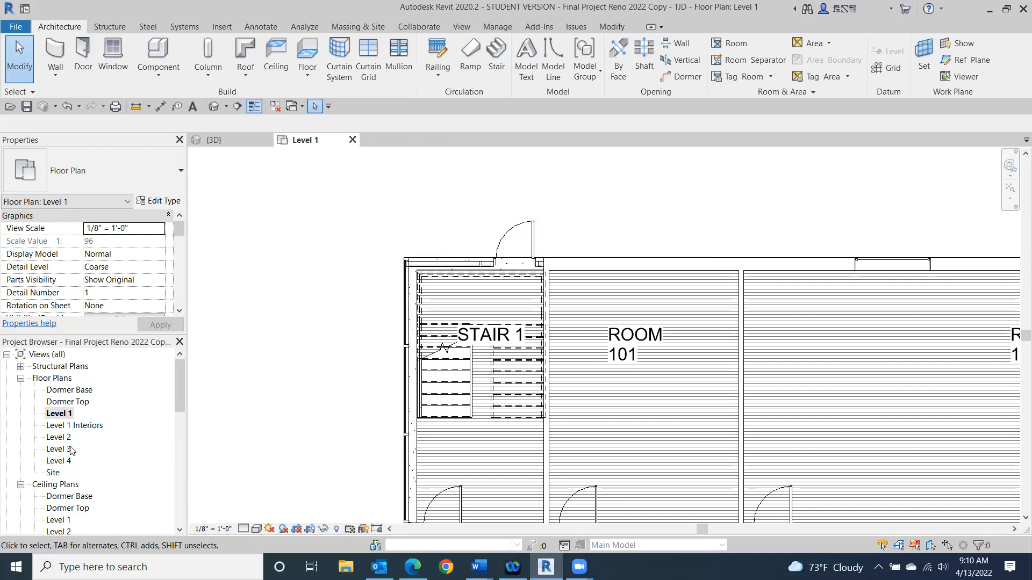
Return to the 3D view and examine the ground-floor exterior door in the stairwell's curtain wall from the back-left corner.
{"action": "left_click", "coordinate": [213, 107]}
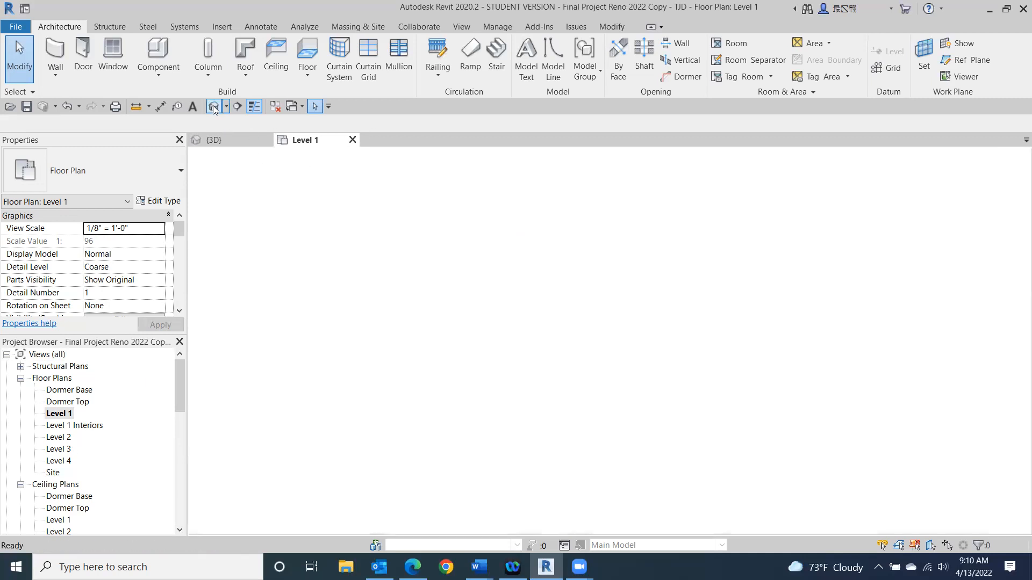
{"action": "scroll", "coordinate": [619, 378], "scroll_direction": "down", "scroll_amount": 3}
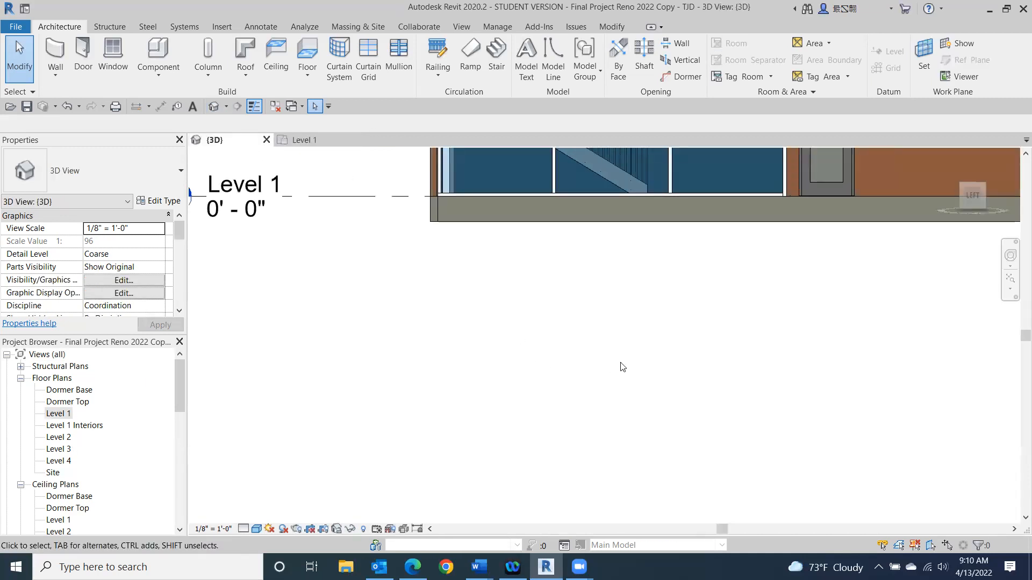
{"action": "left_click", "coordinate": [965, 197]}
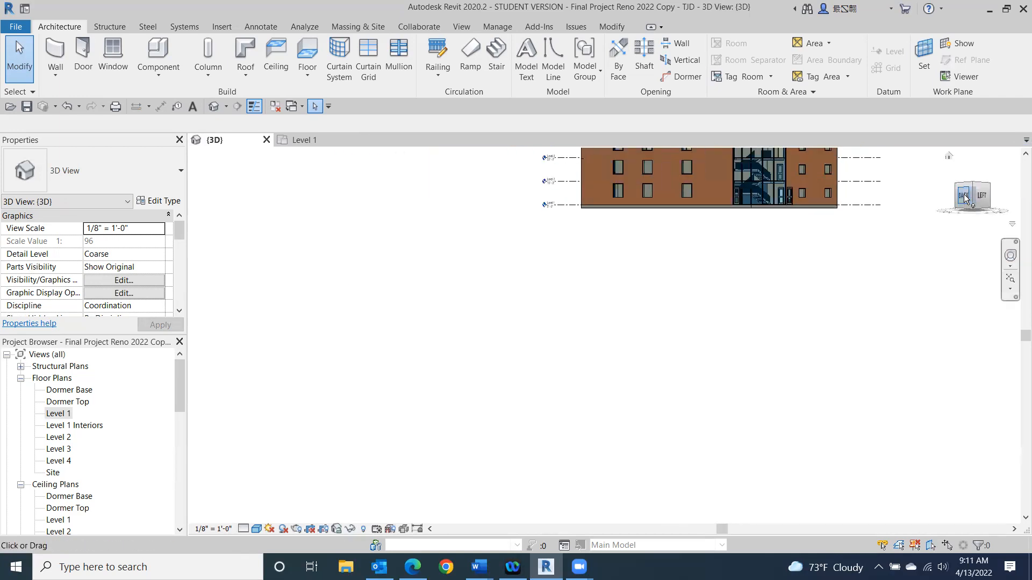
{"action": "scroll", "coordinate": [549, 347], "scroll_direction": "up", "scroll_amount": 5}
{"action": "scroll", "coordinate": [548, 347], "scroll_direction": "up", "scroll_amount": 4}
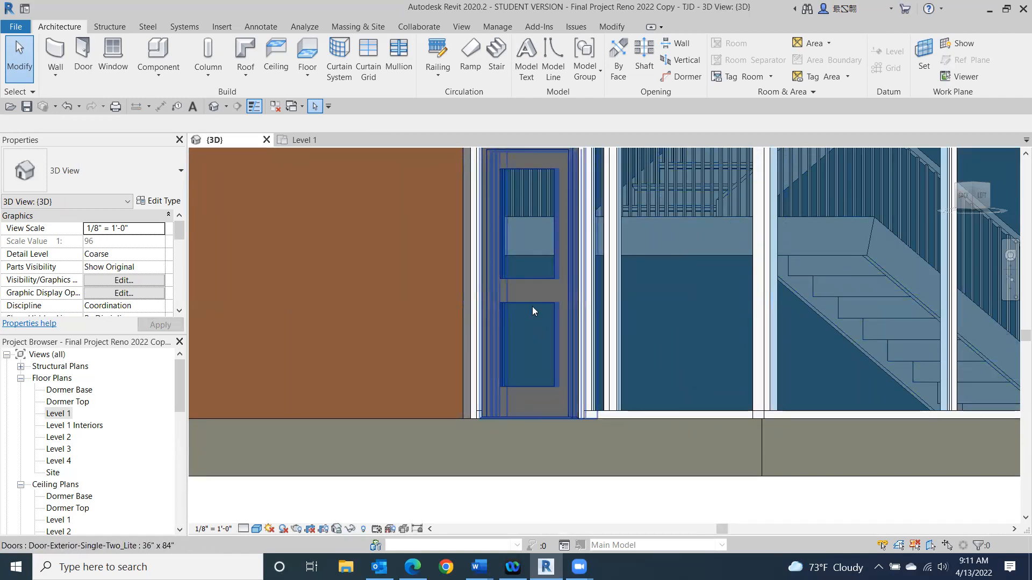
{"action": "scroll", "coordinate": [626, 401], "scroll_direction": "down", "scroll_amount": 8}
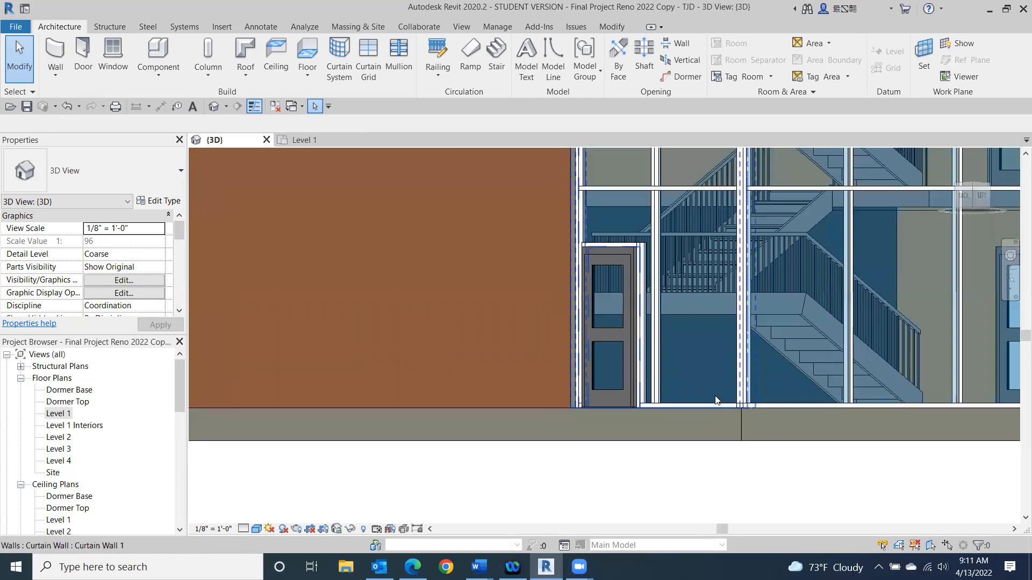
{"action": "scroll", "coordinate": [655, 388], "scroll_direction": "down", "scroll_amount": 2}
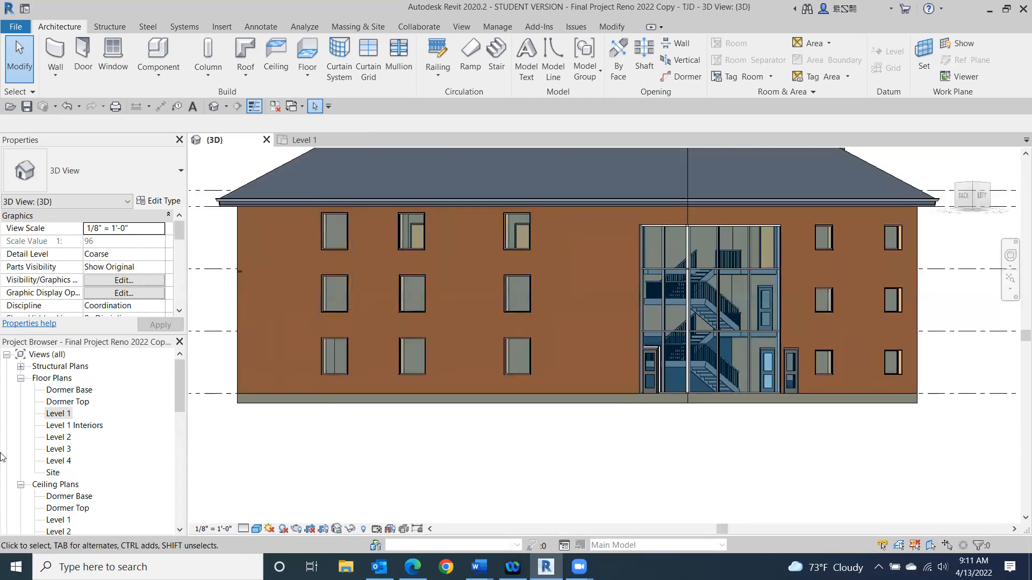
Review the Level 1 floor plan, and open the Level 1 Interiors plan to view its furniture layout.
{"action": "double_click", "coordinate": [57, 414]}
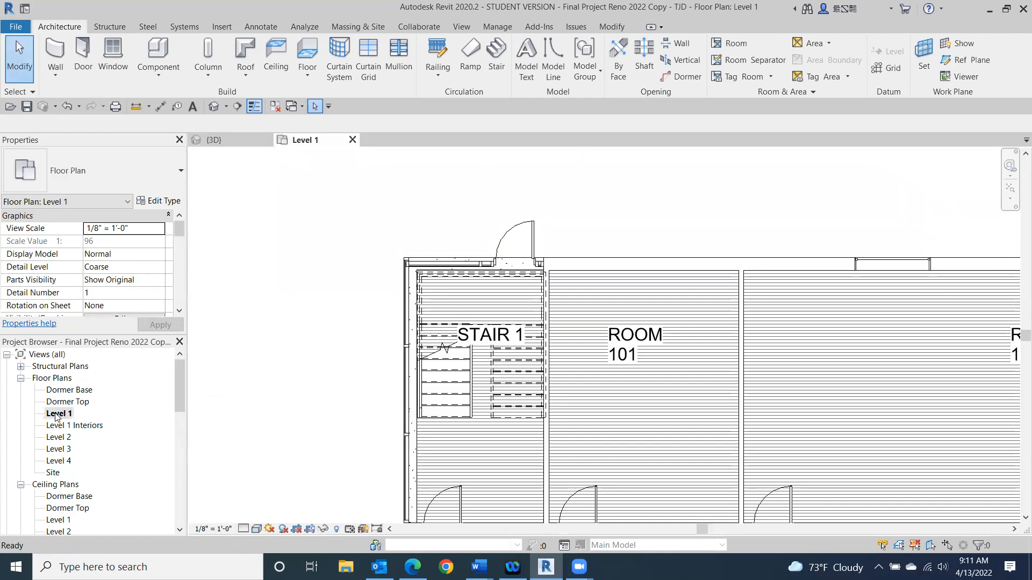
{"action": "scroll", "coordinate": [785, 379], "scroll_direction": "down", "scroll_amount": 4}
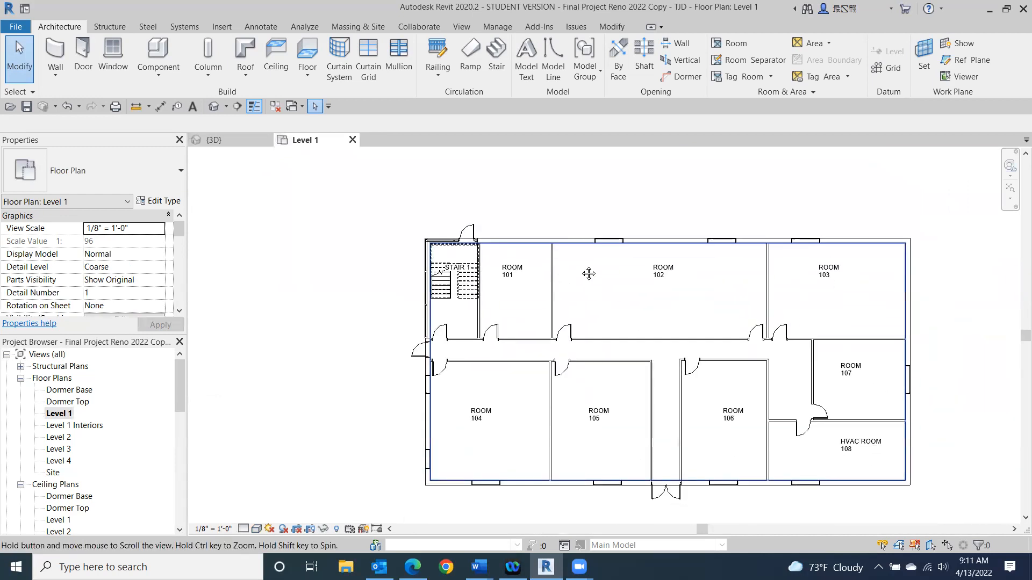
{"action": "double_click", "coordinate": [56, 426]}
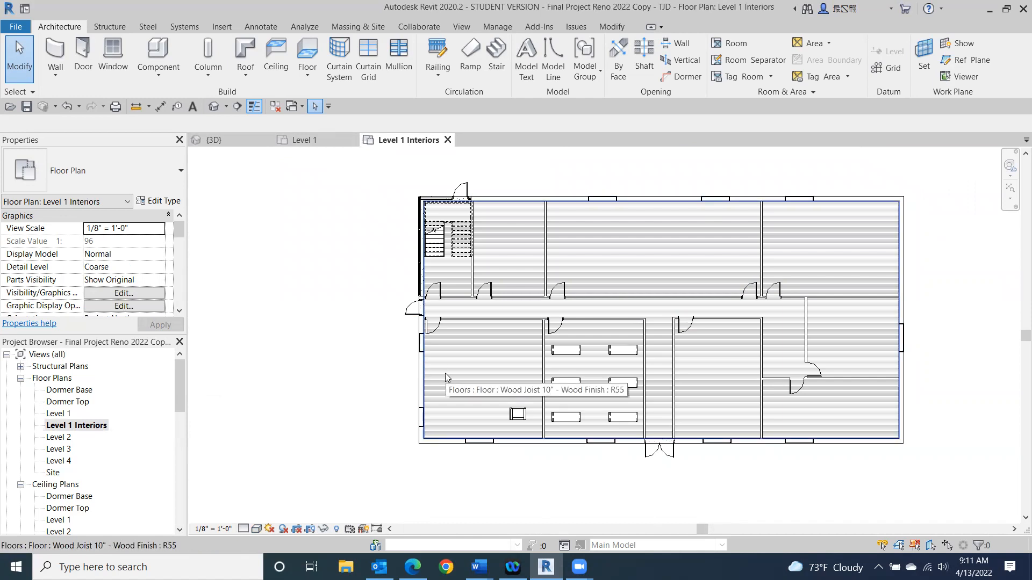
{"action": "mouse_move", "coordinate": [428, 470]}
{"action": "middle_mouse_down"}
{"action": "mouse_move", "coordinate": [447, 299]}
{"action": "mouse_move", "coordinate": [411, 460]}
{"action": "mouse_move", "coordinate": [402, 454]}
{"action": "middle_mouse_up"}
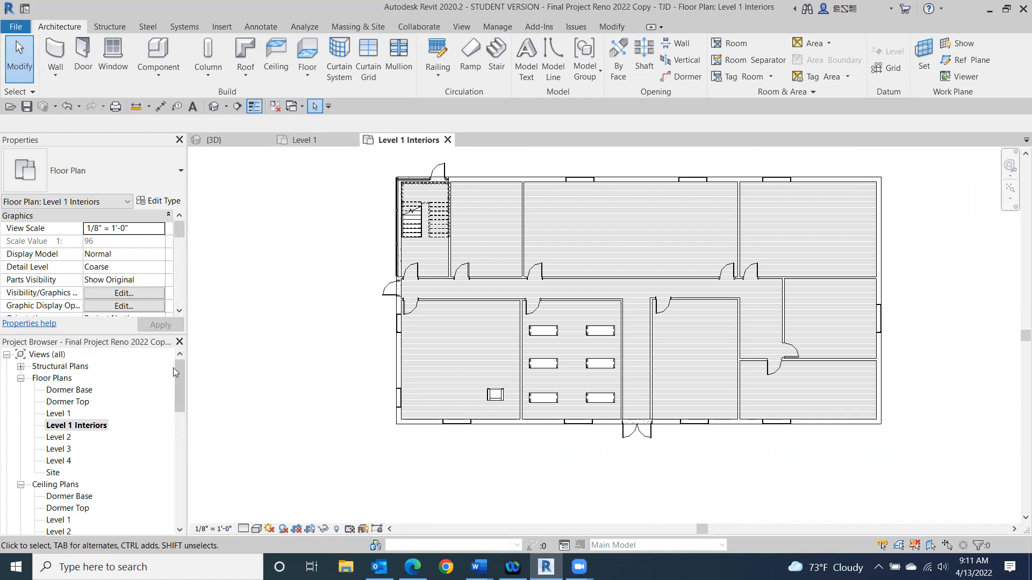
Open the Level 1 ceiling plan and browse the component family library to the Lighting > Architectural > Internal folder.
{"action": "left_click_drag", "start_coordinate": [179, 367], "coordinate": [182, 398]}
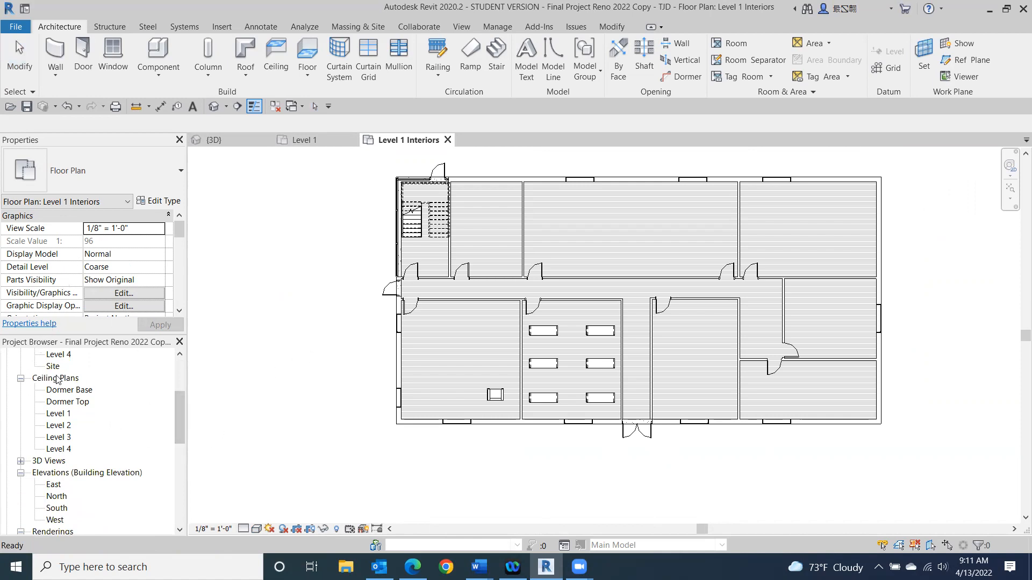
{"action": "double_click", "coordinate": [59, 415]}
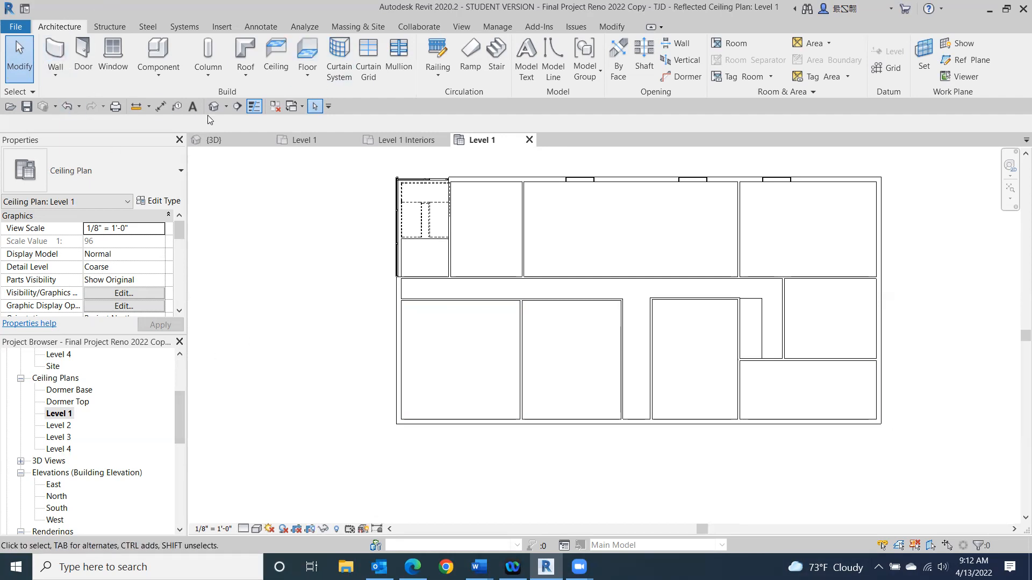
{"action": "left_click", "coordinate": [168, 53]}
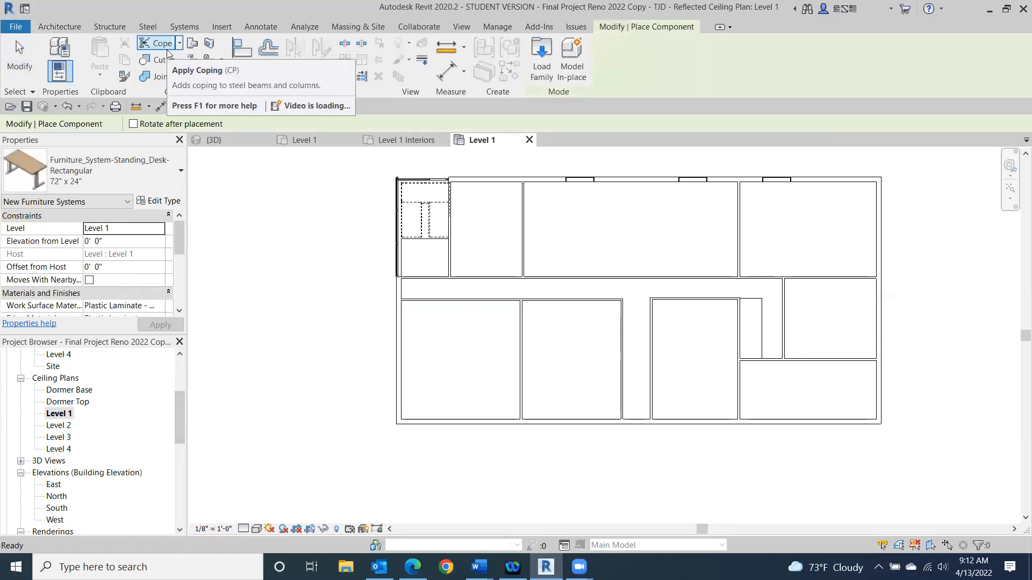
{"action": "left_click", "coordinate": [540, 64]}
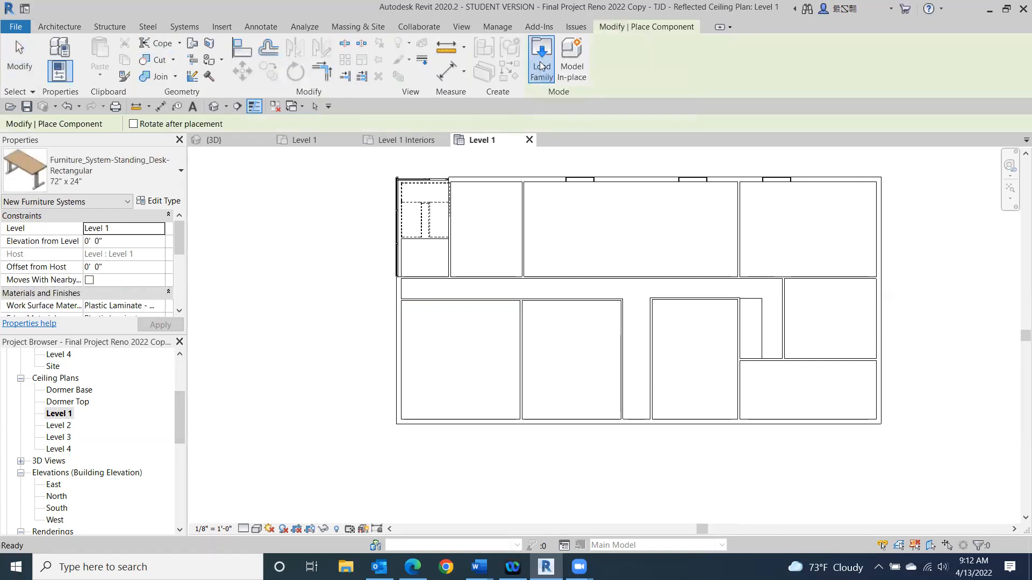
{"action": "scroll", "coordinate": [533, 261], "scroll_direction": "down", "scroll_amount": 1}
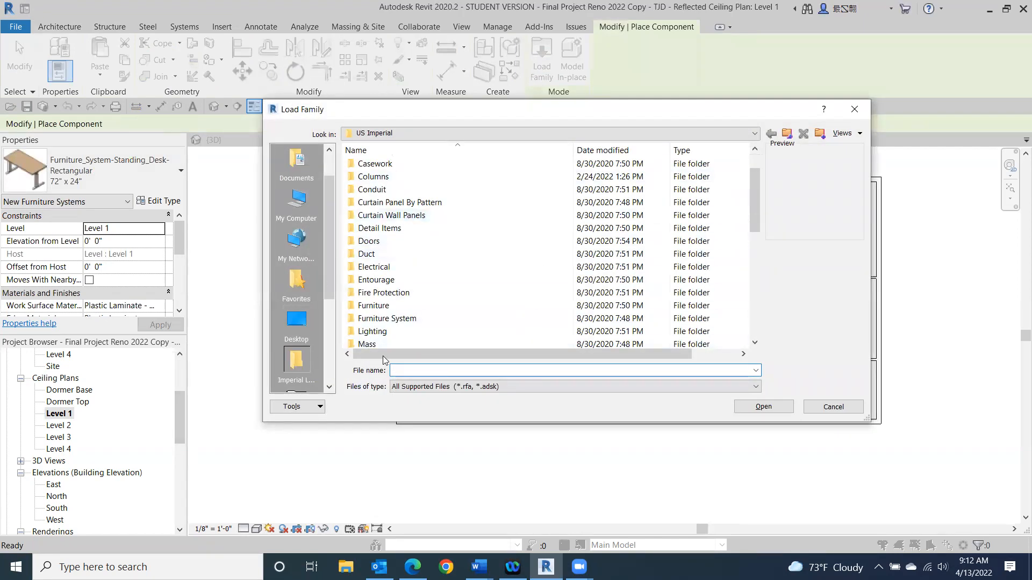
{"action": "double_click", "coordinate": [468, 329]}
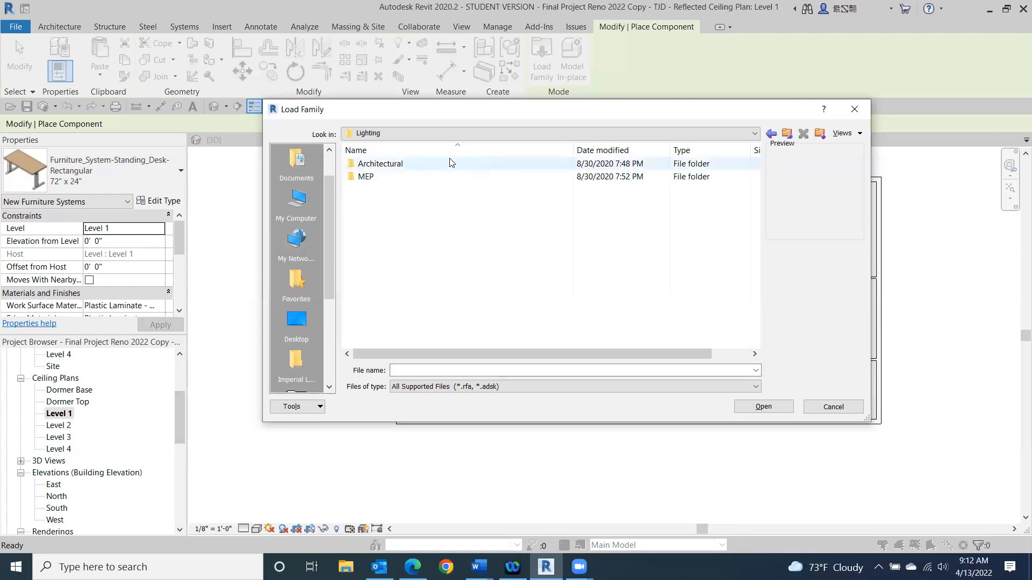
{"action": "double_click", "coordinate": [525, 164]}
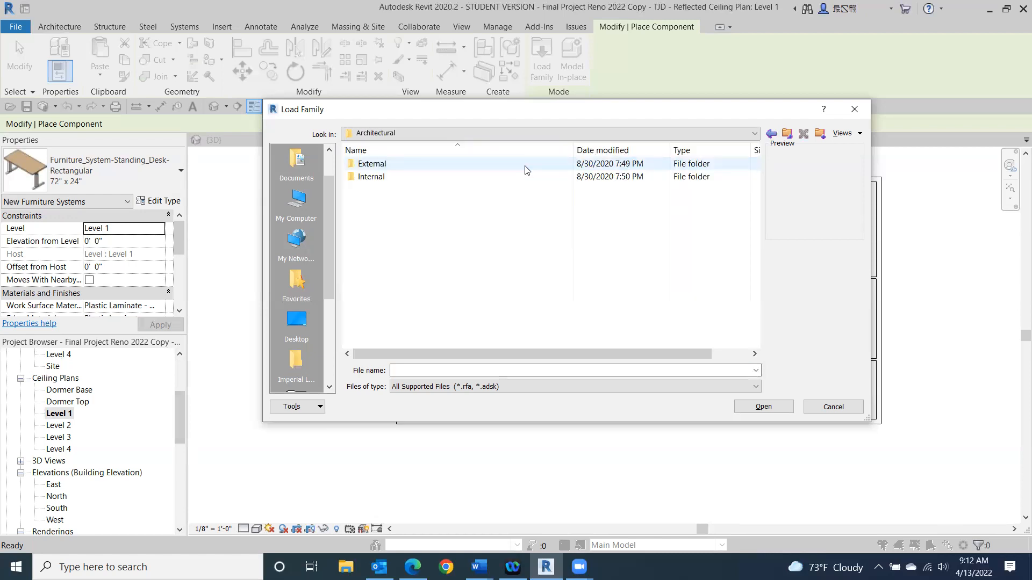
{"action": "double_click", "coordinate": [494, 177]}
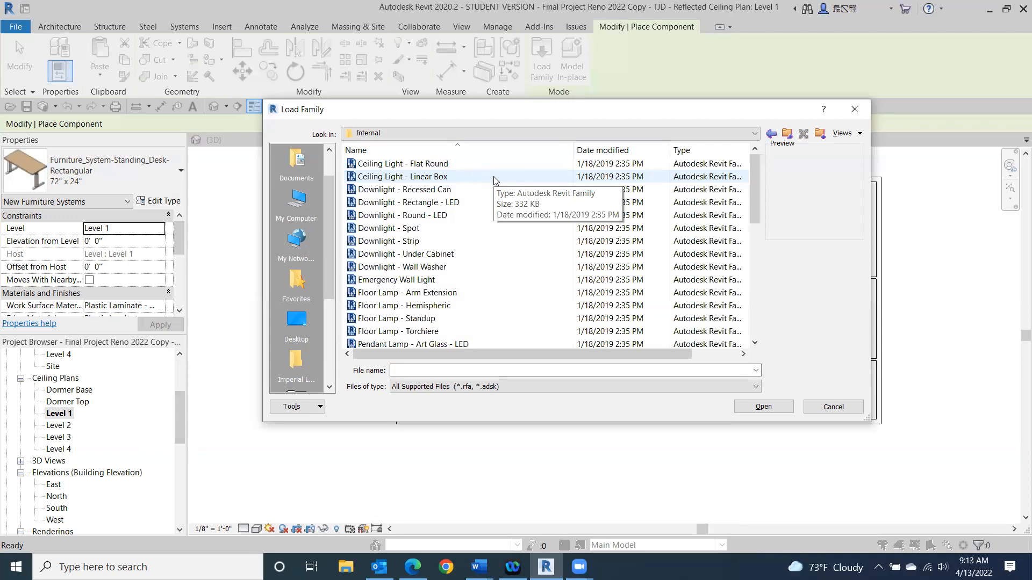
Preview the Table Lamp - Arm Extension, Wall Lamp - Bracket, Floor Lamp - Hemispheric and Downlight - Rectangle - LED families.
{"action": "scroll", "coordinate": [493, 177], "scroll_direction": "down", "scroll_amount": 8}
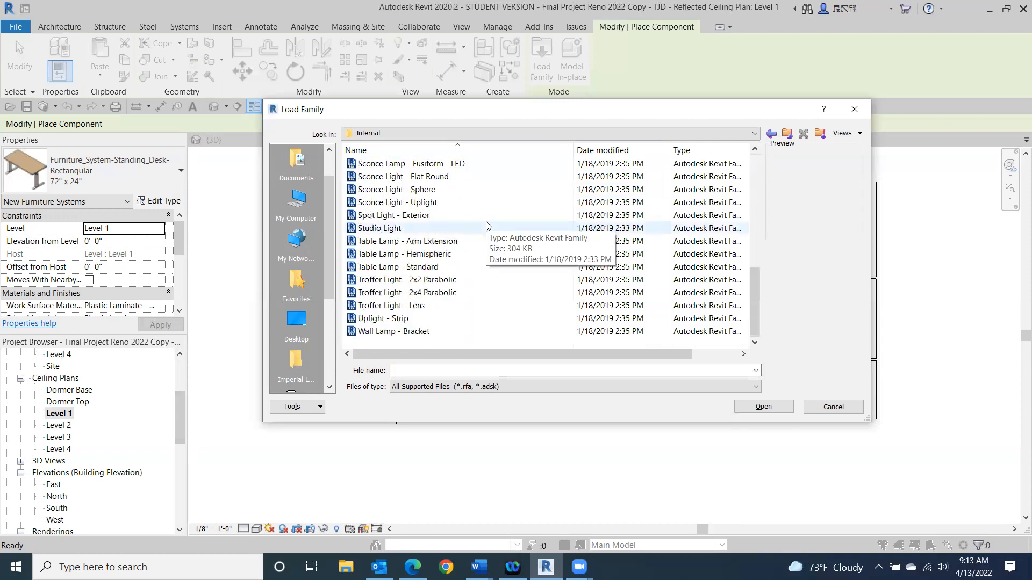
{"action": "left_click", "coordinate": [487, 242]}
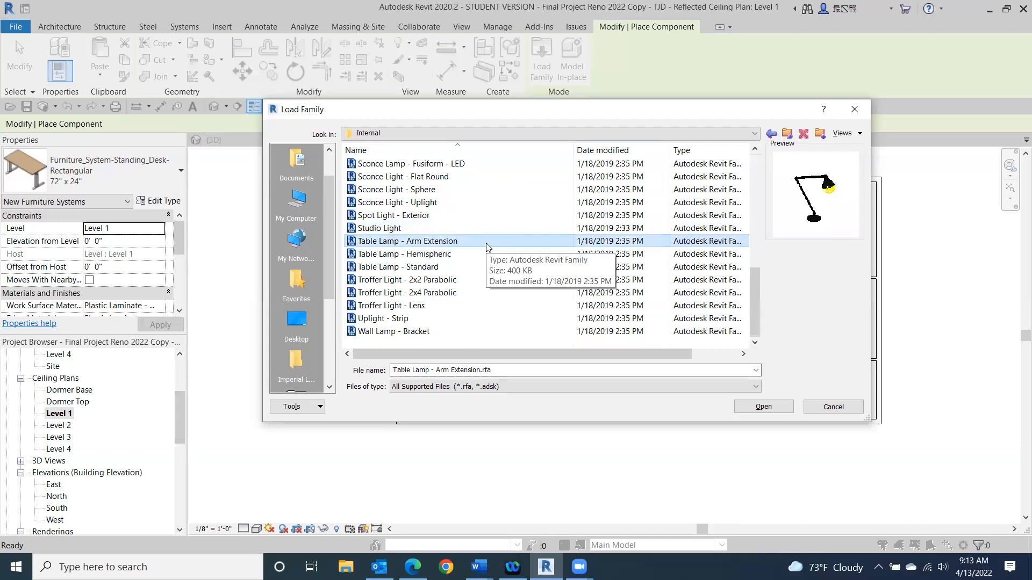
{"action": "left_click", "coordinate": [451, 335]}
{"action": "scroll", "coordinate": [494, 297], "scroll_direction": "up", "scroll_amount": 3}
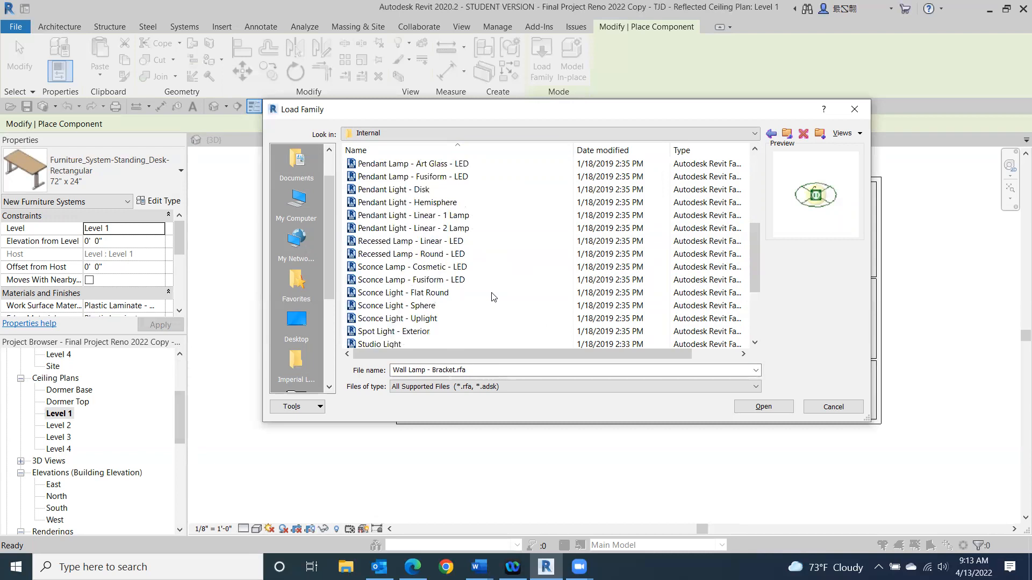
{"action": "scroll", "coordinate": [493, 297], "scroll_direction": "up", "scroll_amount": 2}
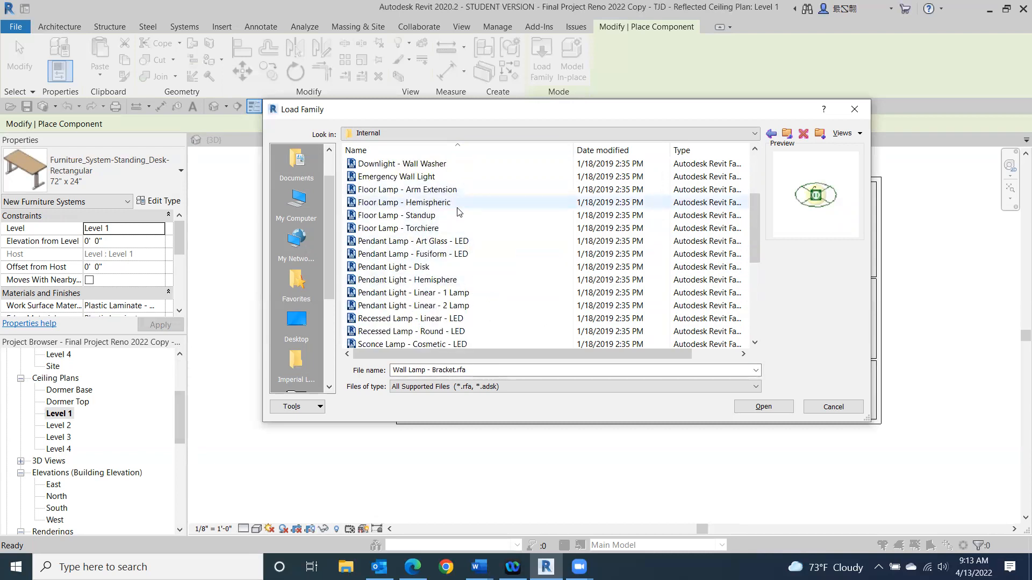
{"action": "left_click", "coordinate": [459, 204]}
{"action": "scroll", "coordinate": [460, 204], "scroll_direction": "up", "scroll_amount": 2}
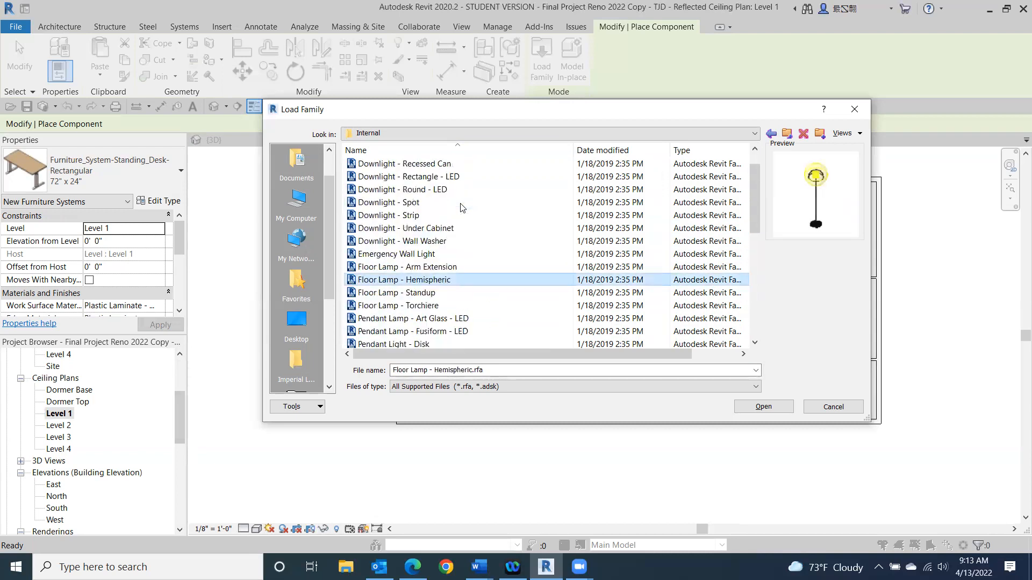
{"action": "left_click", "coordinate": [467, 180]}
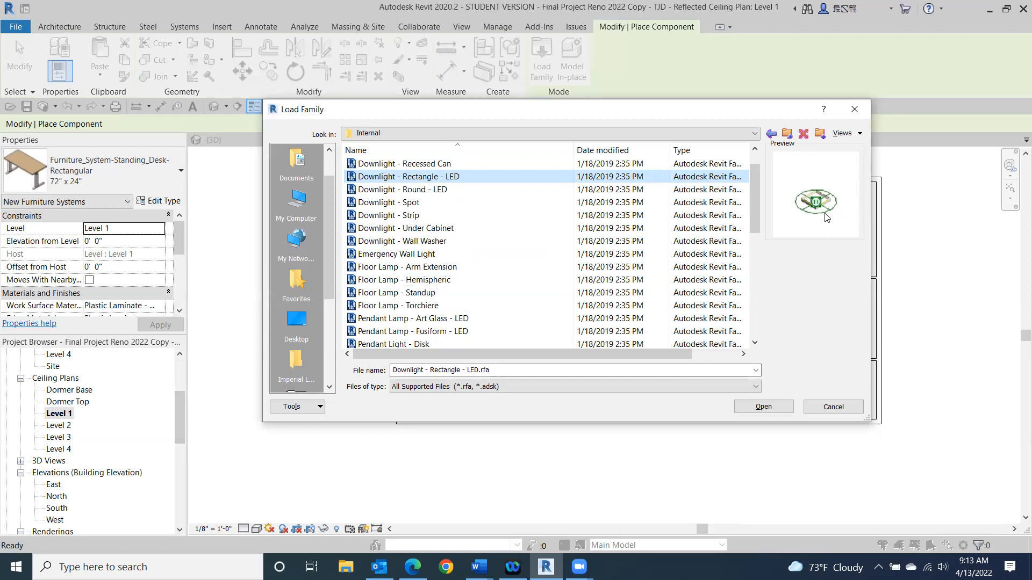
Compare the Table Lamp - Arm Extension and Recessed Lamp - Linear - LED previews, and look through the remaining internal light families.
{"action": "scroll", "coordinate": [397, 304], "scroll_direction": "down", "scroll_amount": 2}
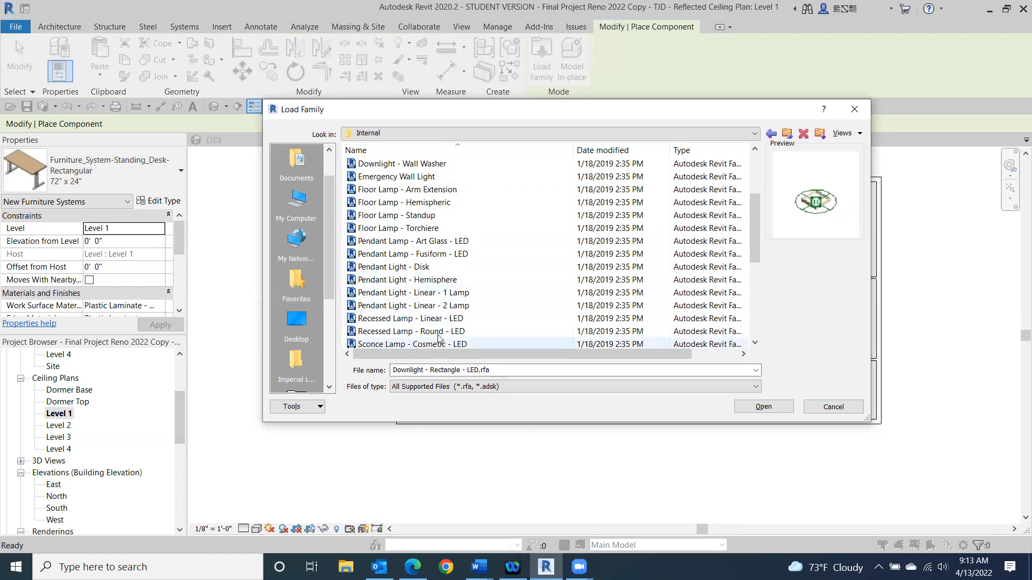
{"action": "scroll", "coordinate": [397, 301], "scroll_direction": "down", "scroll_amount": 3}
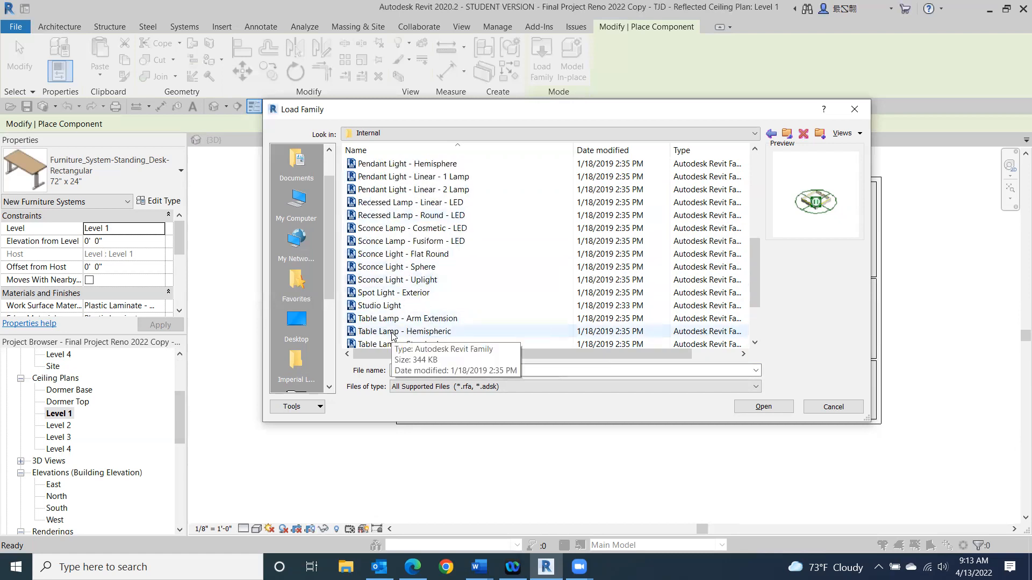
{"action": "left_click", "coordinate": [408, 319]}
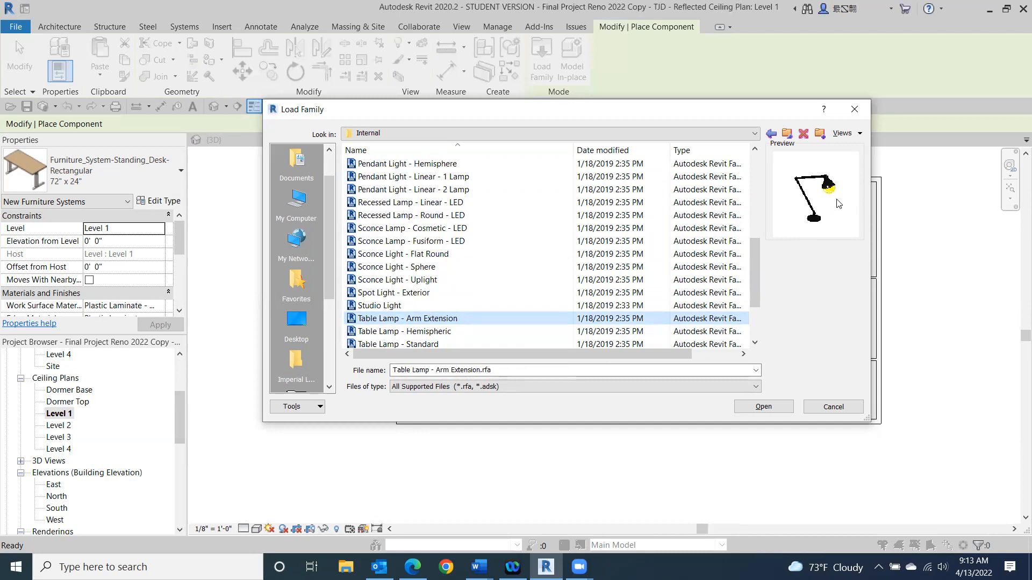
{"action": "left_click", "coordinate": [426, 203]}
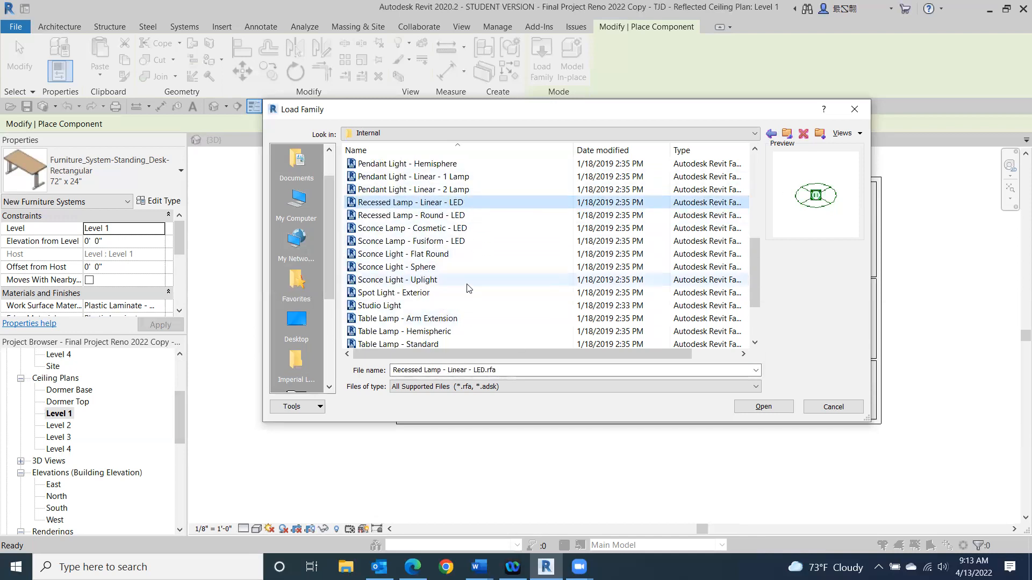
{"action": "scroll", "coordinate": [468, 289], "scroll_direction": "up", "scroll_amount": 3}
{"action": "scroll", "coordinate": [467, 288], "scroll_direction": "up", "scroll_amount": 1}
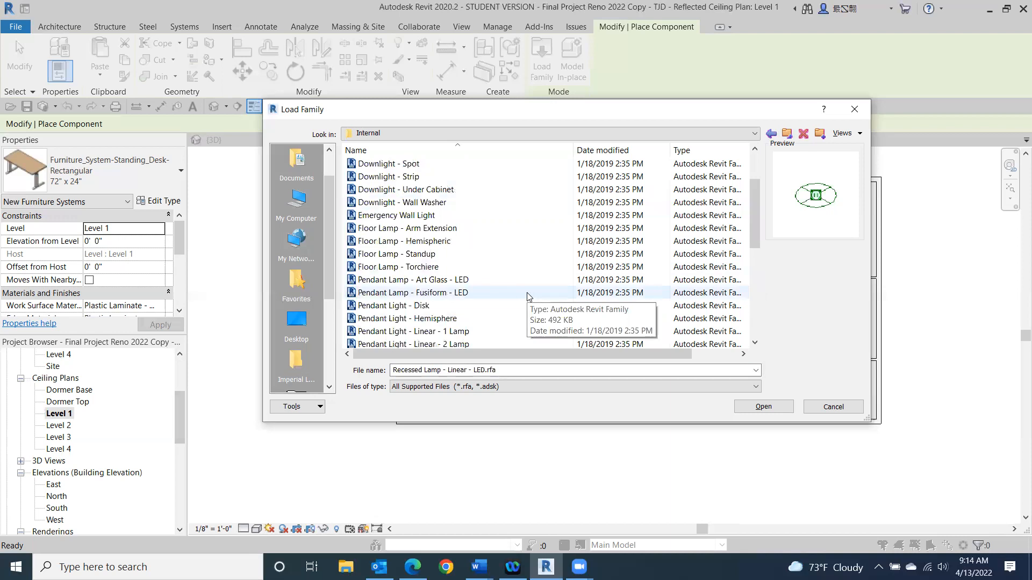
{"action": "scroll", "coordinate": [527, 292], "scroll_direction": "down", "scroll_amount": 2}
{"action": "scroll", "coordinate": [529, 297], "scroll_direction": "down", "scroll_amount": 4}
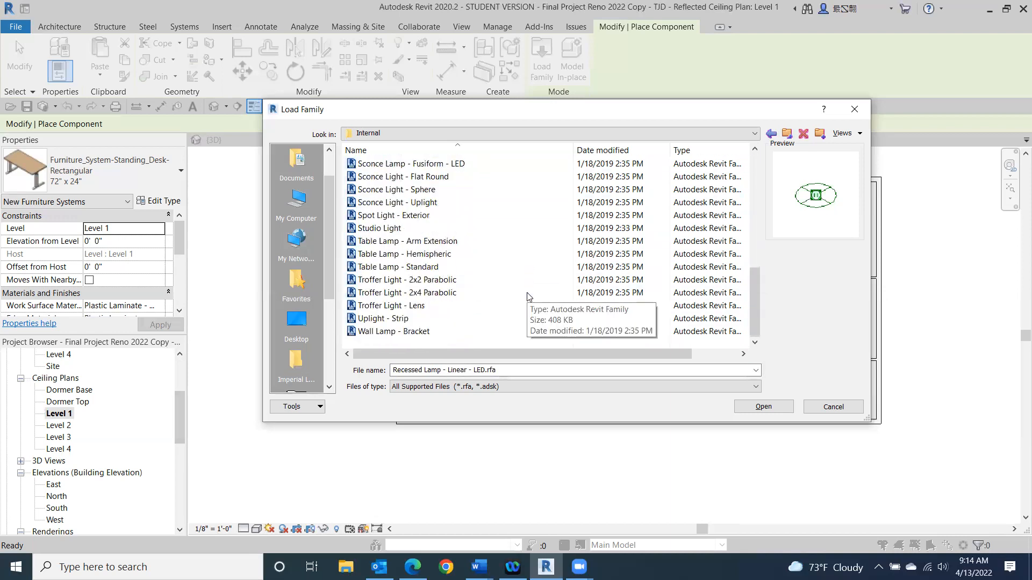
{"action": "scroll", "coordinate": [527, 293], "scroll_direction": "up", "scroll_amount": 7}
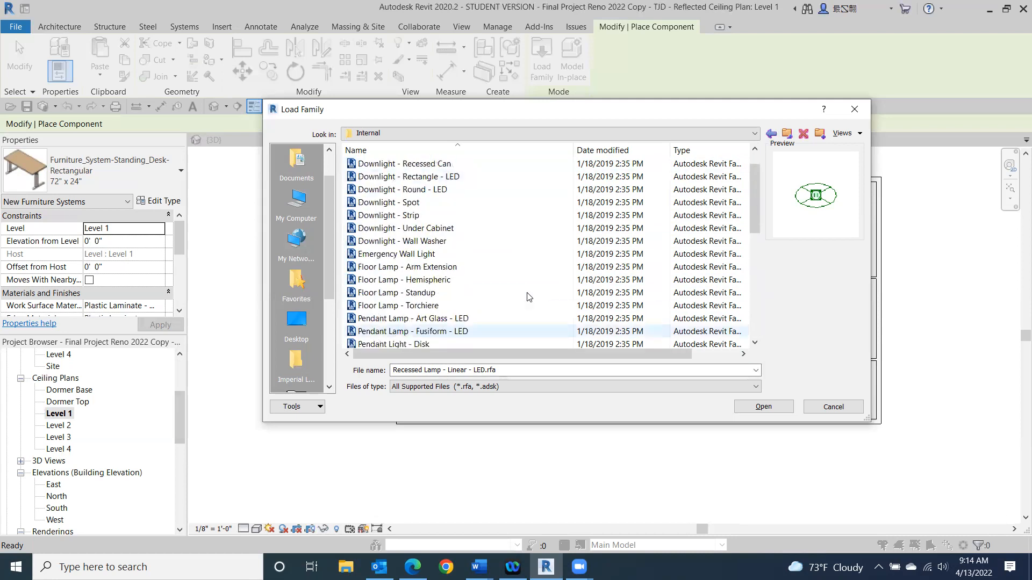
{"action": "scroll", "coordinate": [527, 297], "scroll_direction": "up", "scroll_amount": 1}
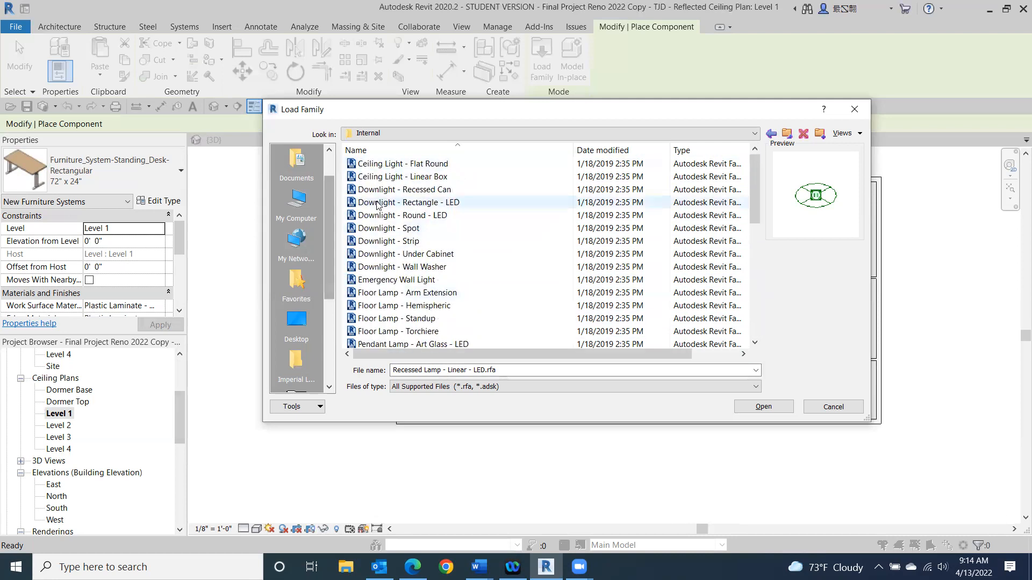
Load the Downlight - Rectangle - LED family with its 68W Rectangle type, and leave component placement without placing a fixture.
{"action": "left_click", "coordinate": [404, 207]}
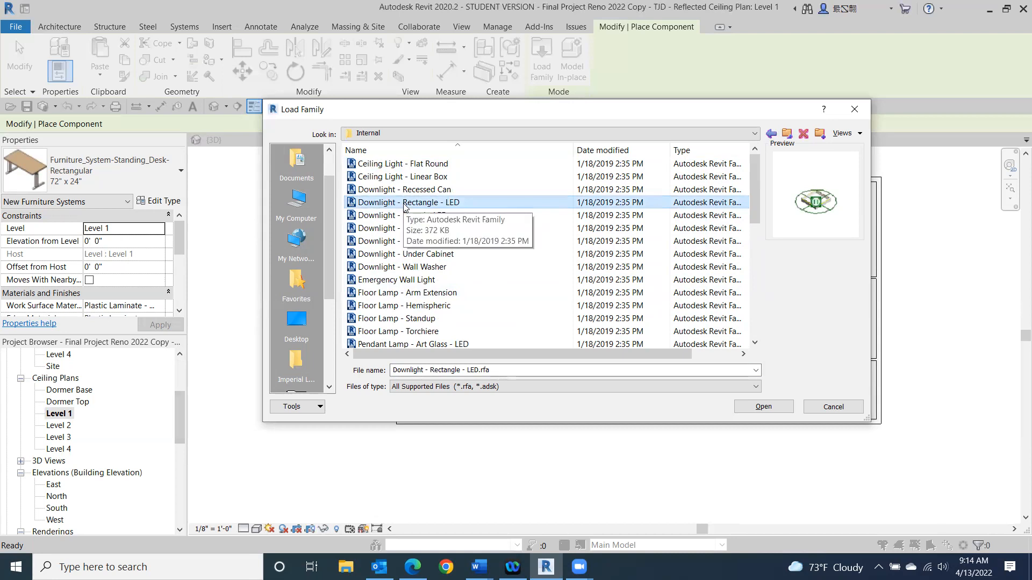
{"action": "double_click", "coordinate": [404, 207]}
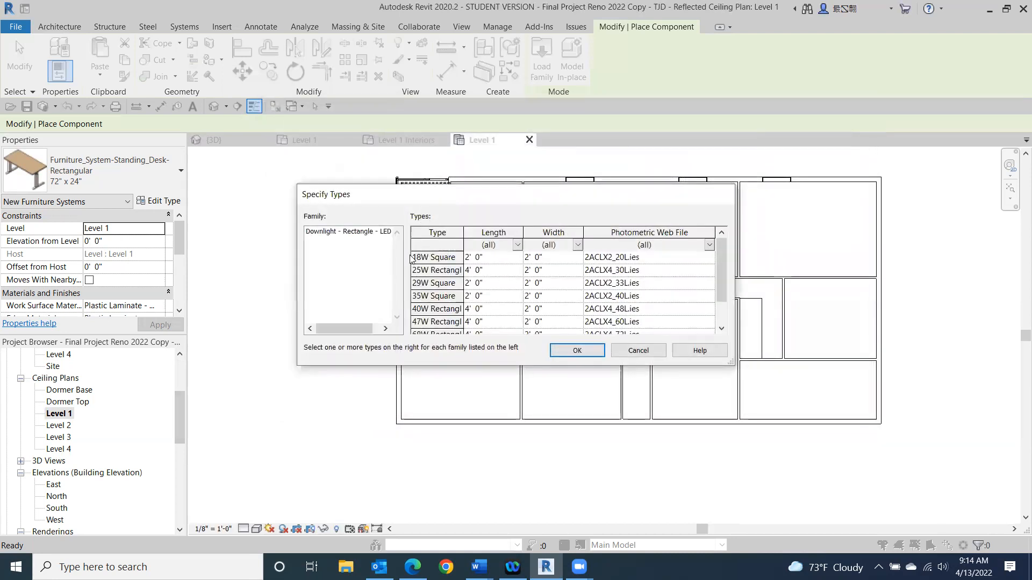
{"action": "mouse_move", "coordinate": [726, 265]}
{"action": "left_mouse_down"}
{"action": "mouse_move", "coordinate": [723, 288]}
{"action": "mouse_move", "coordinate": [722, 268]}
{"action": "left_mouse_up"}
{"action": "left_click_drag", "start_coordinate": [725, 286], "coordinate": [723, 314]}
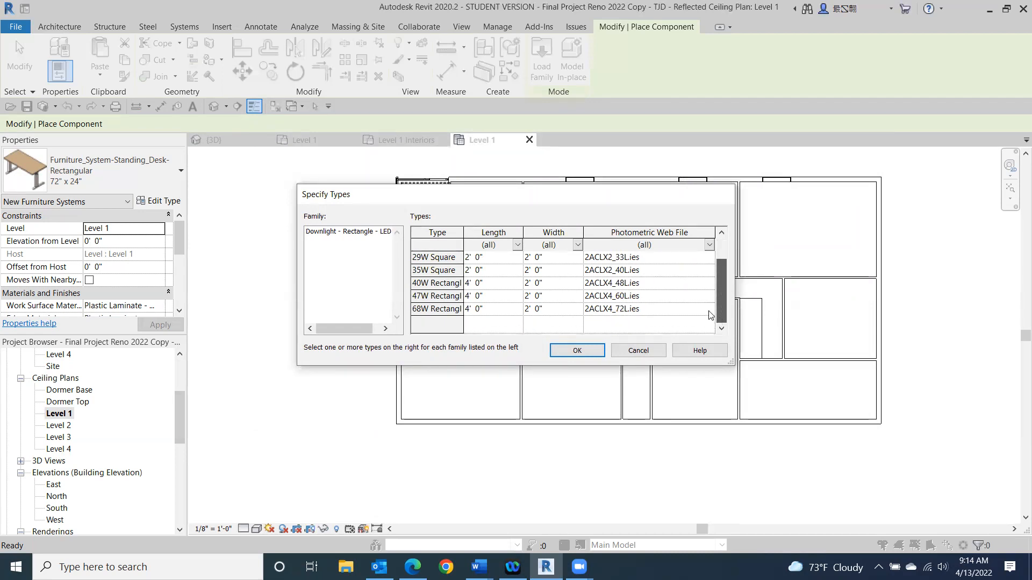
{"action": "left_click", "coordinate": [424, 308]}
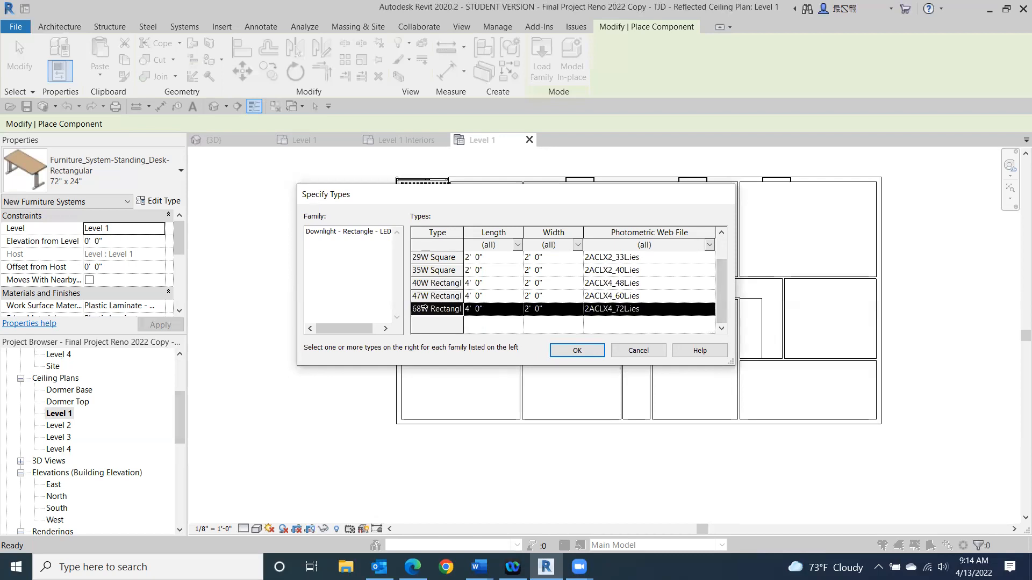
{"action": "left_click", "coordinate": [585, 356]}
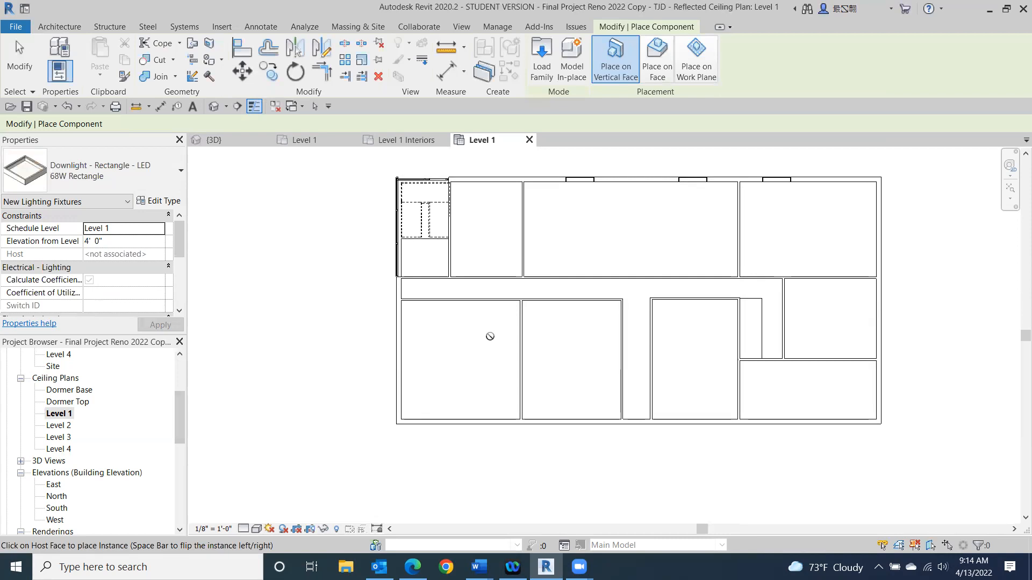
{"action": "left_click", "coordinate": [18, 62]}
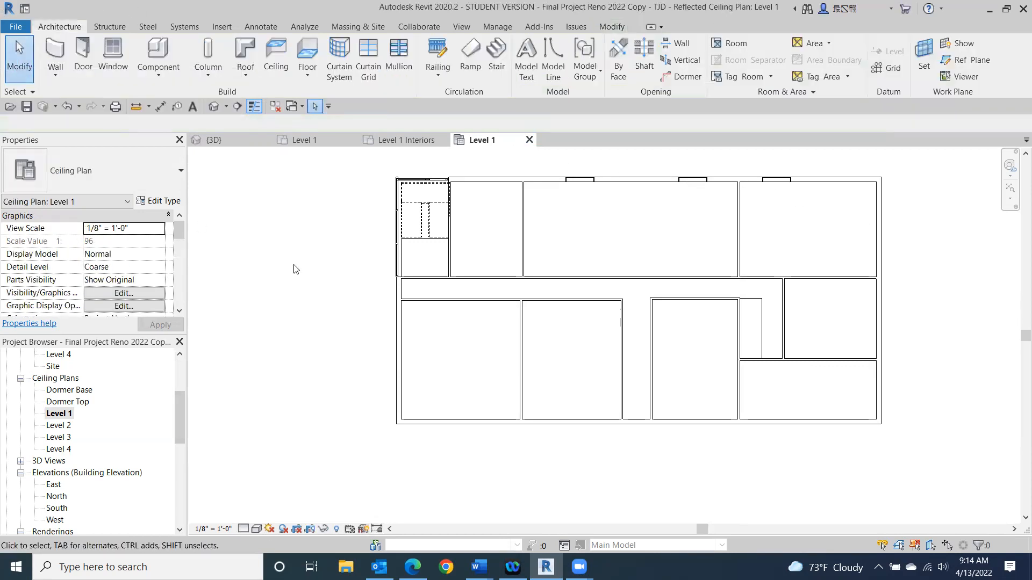
In the 3D view, temporarily hide the Exterior Wall 1' - TJD element beside the glazed stairwell on the building's left side.
{"action": "left_click", "coordinate": [213, 107]}
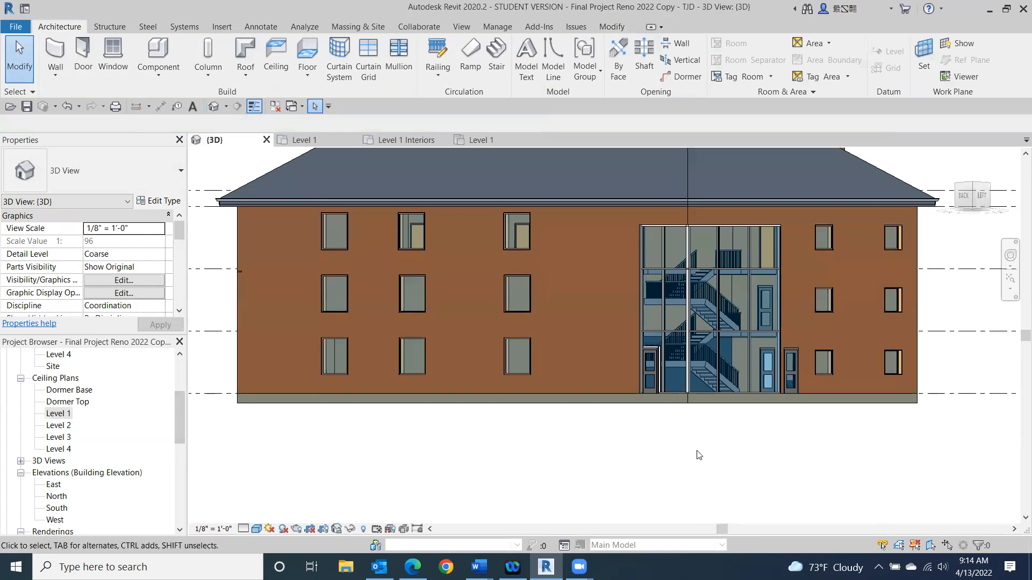
{"action": "left_click", "coordinate": [855, 335]}
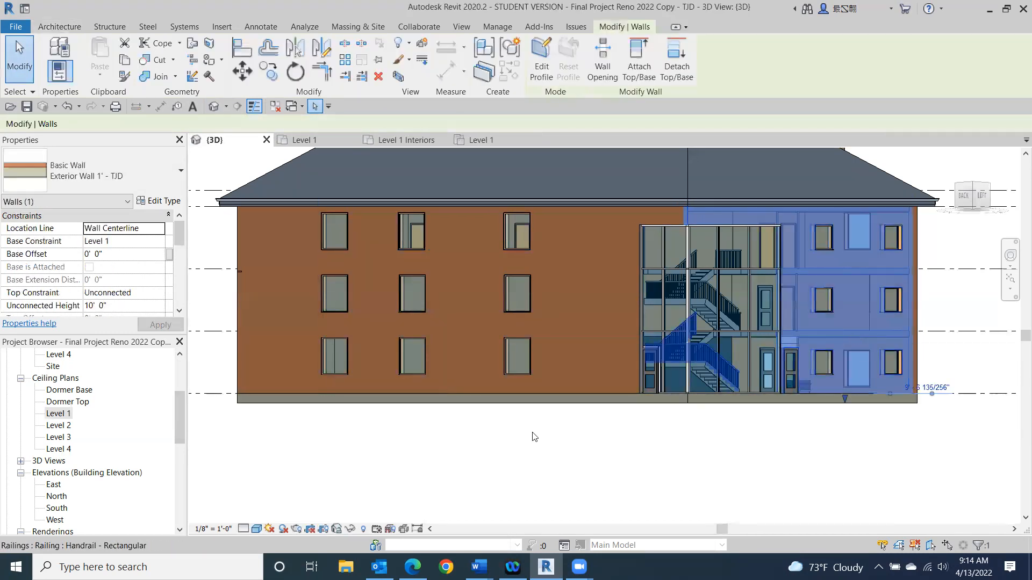
{"action": "left_click", "coordinate": [350, 529]}
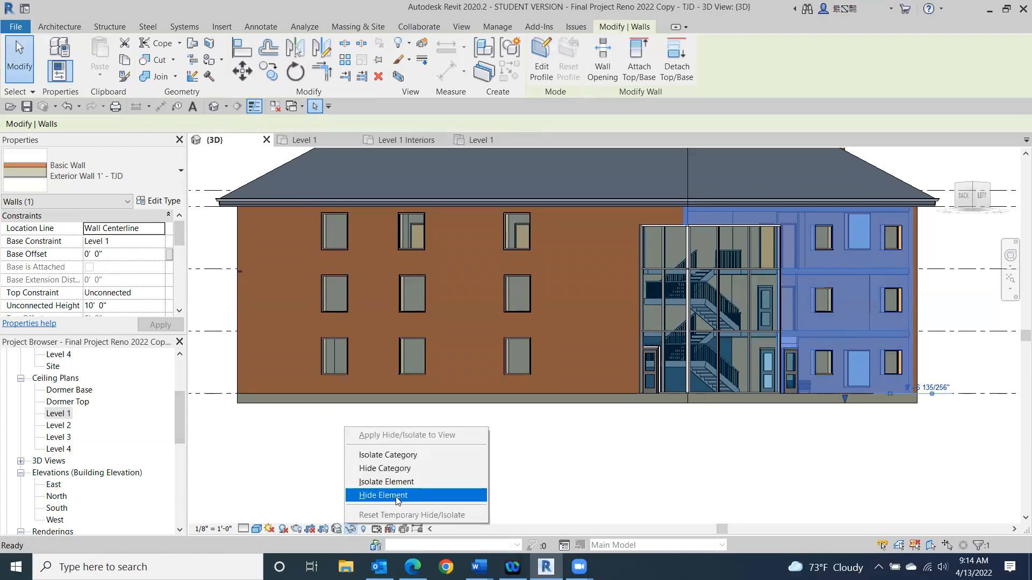
{"action": "left_click", "coordinate": [398, 495]}
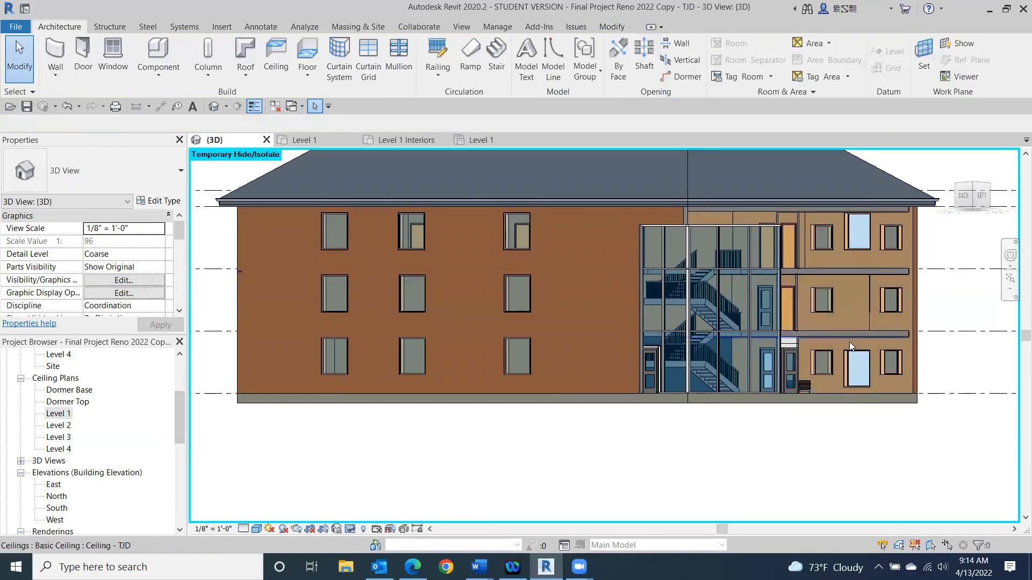
Select the Level 1 ceiling behind the hidden exterior wall and inspect its position and height offset.
{"action": "scroll", "coordinate": [849, 342], "scroll_direction": "up", "scroll_amount": 5}
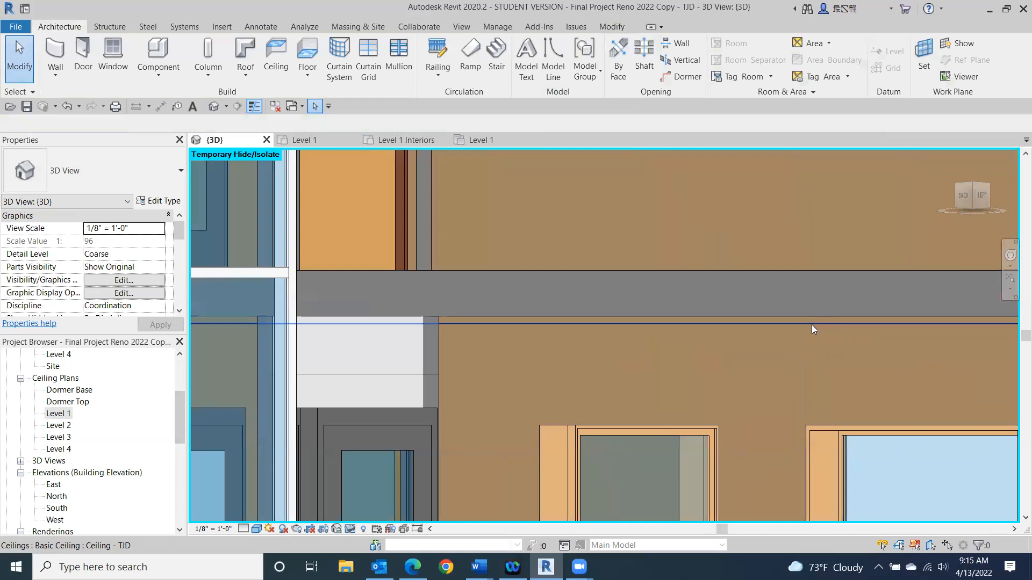
{"action": "left_click", "coordinate": [812, 326]}
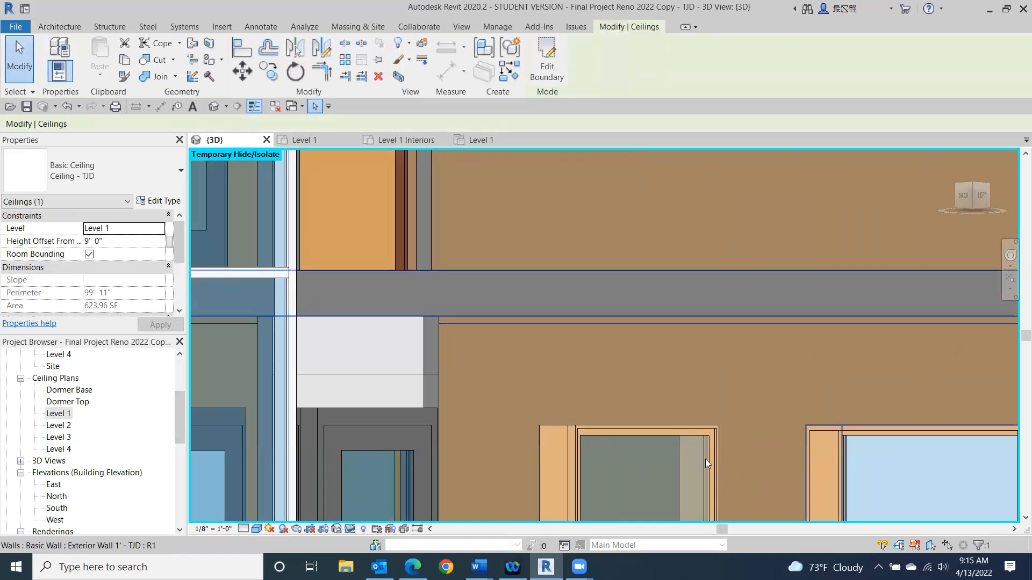
{"action": "scroll", "coordinate": [696, 461], "scroll_direction": "down", "scroll_amount": 3}
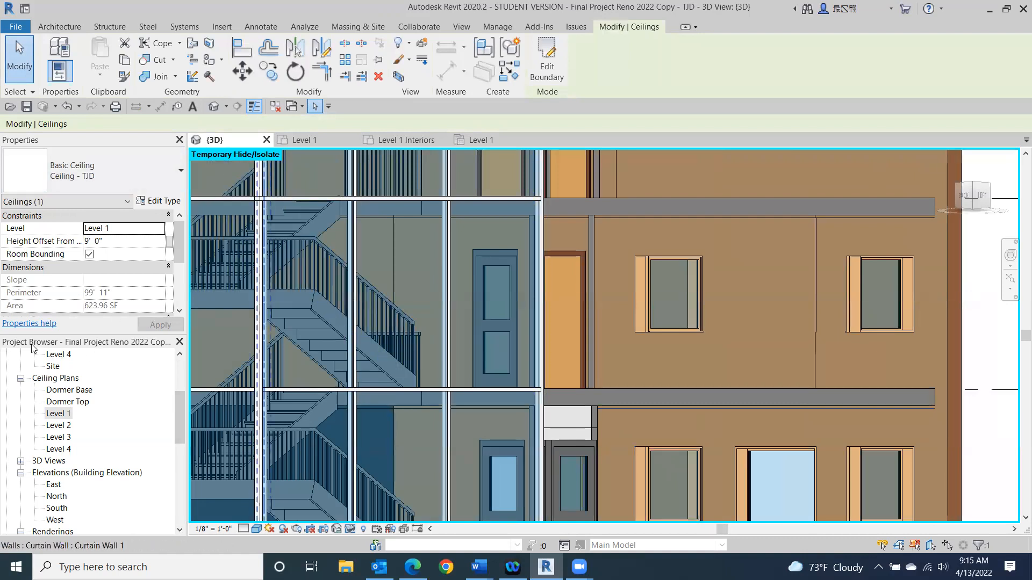
In the Level 1 ceiling plan, set the rectangular LED downlight's elevation to 9' 0" and try placing one on the wall between the two lower-left rooms.
{"action": "double_click", "coordinate": [56, 414]}
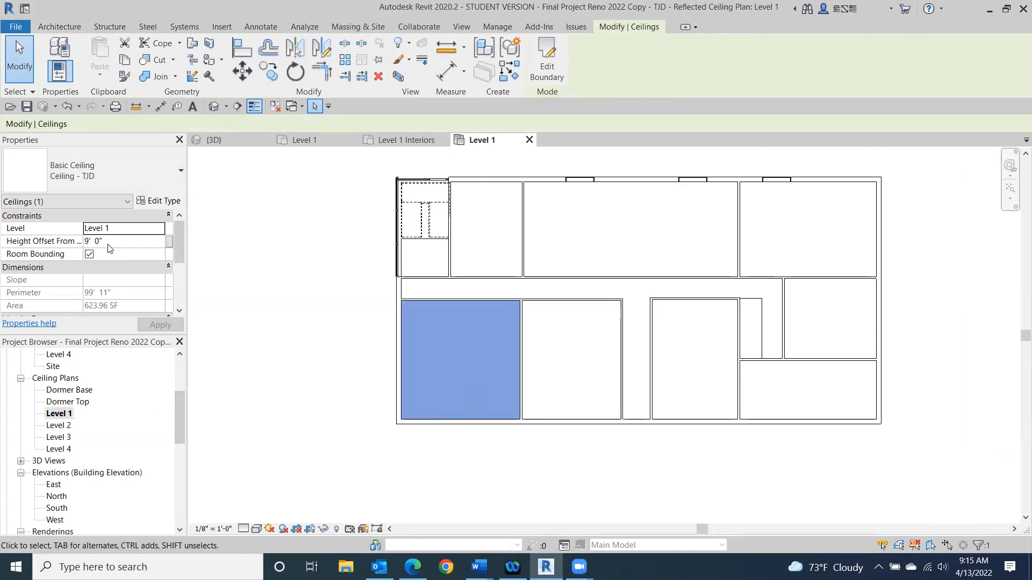
{"action": "left_click", "coordinate": [293, 350]}
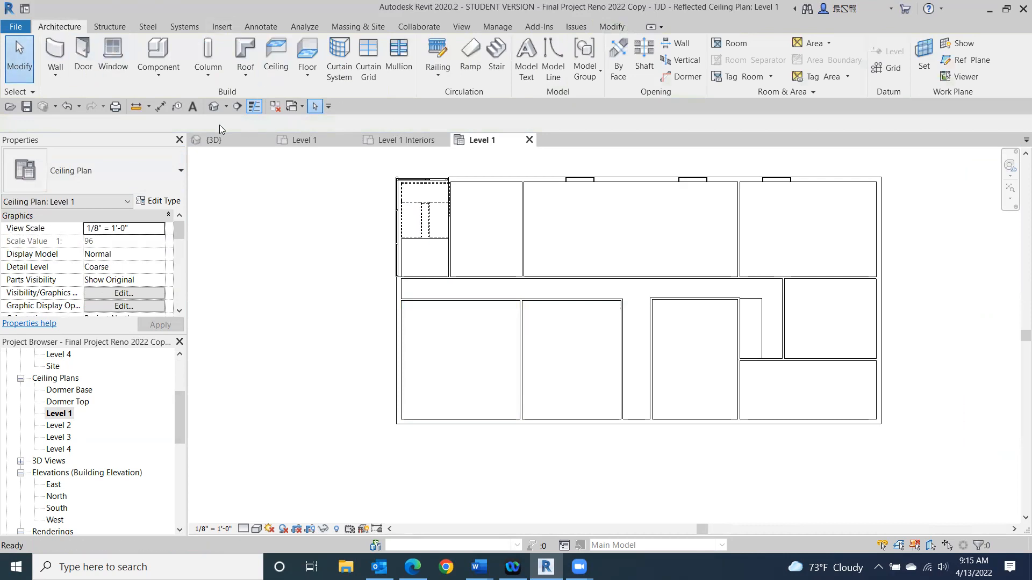
{"action": "left_click", "coordinate": [158, 54]}
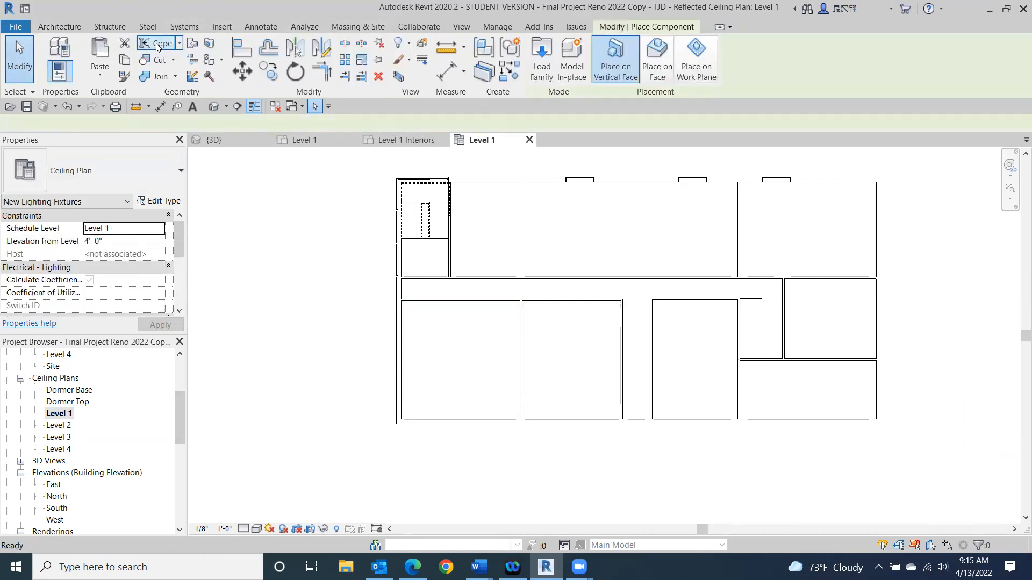
{"action": "left_click", "coordinate": [110, 242]}
{"action": "left_click_drag", "start_coordinate": [110, 242], "coordinate": [80, 240]}
{"action": "type", "text": "9"}
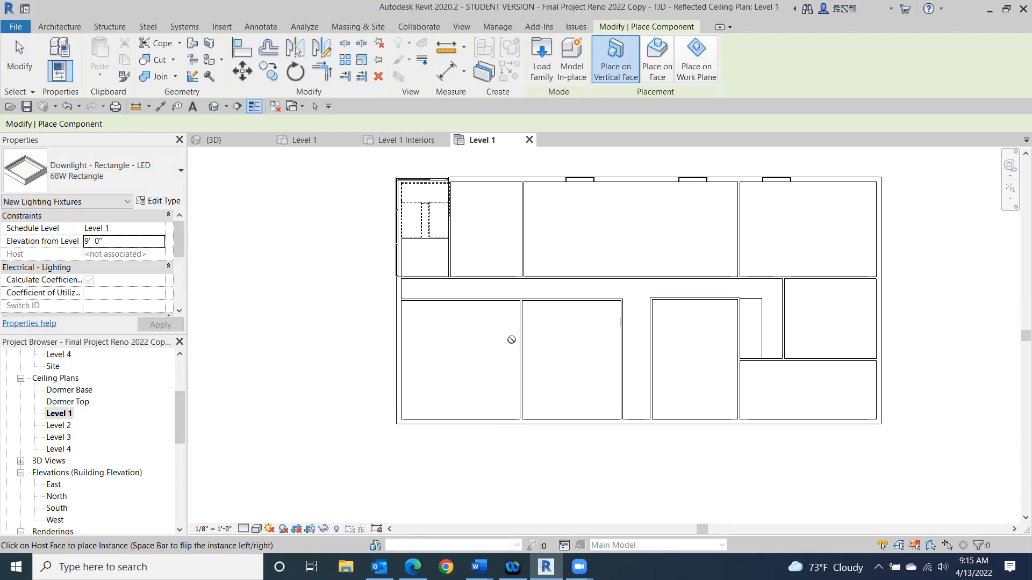
{"action": "left_click", "coordinate": [515, 378]}
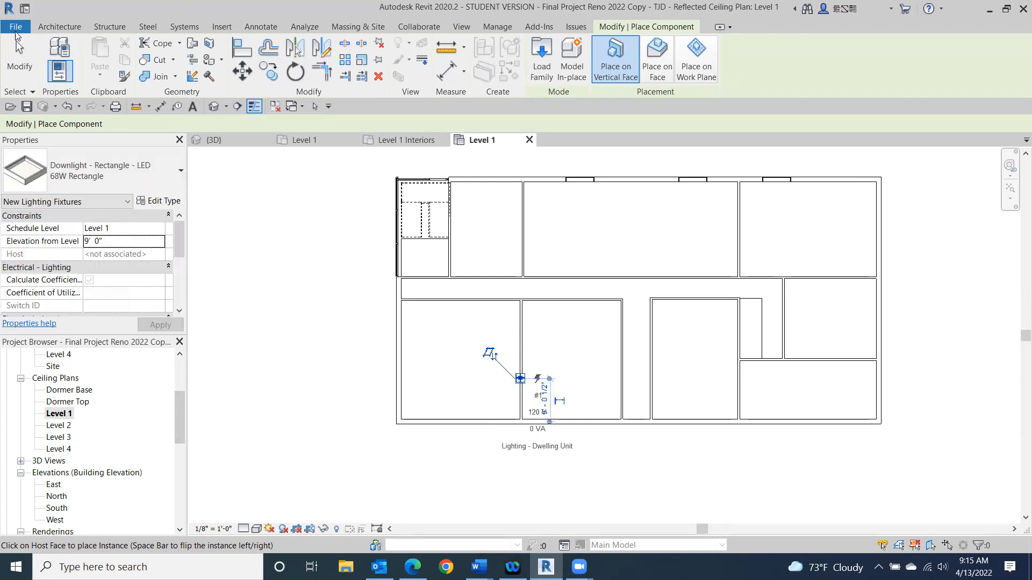
{"action": "left_click", "coordinate": [21, 62]}
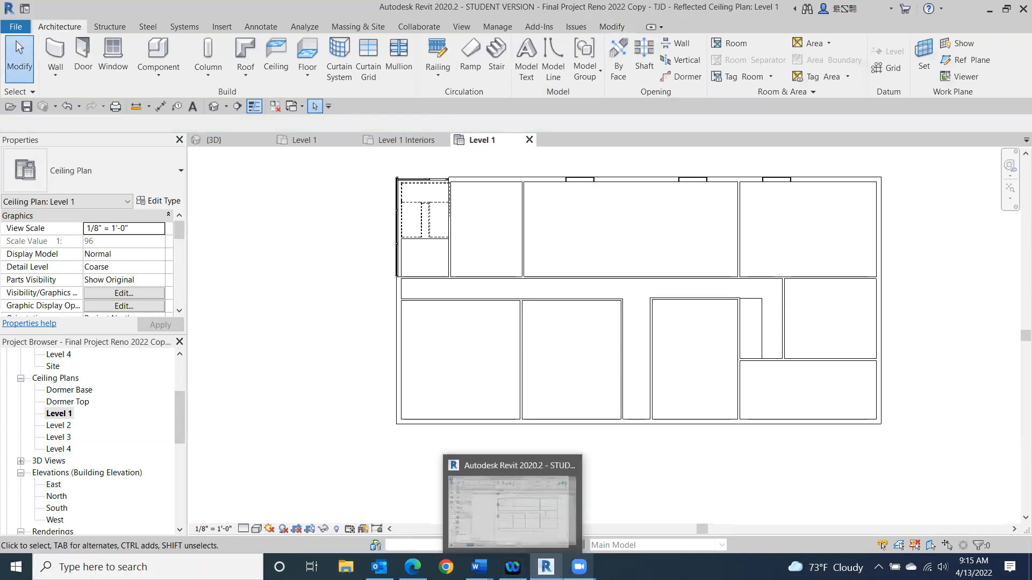
In the 3D view, temporarily hide the whole Walls category, using the exterior wall beside the glazed stairwell as the reference.
{"action": "left_click", "coordinate": [214, 106]}
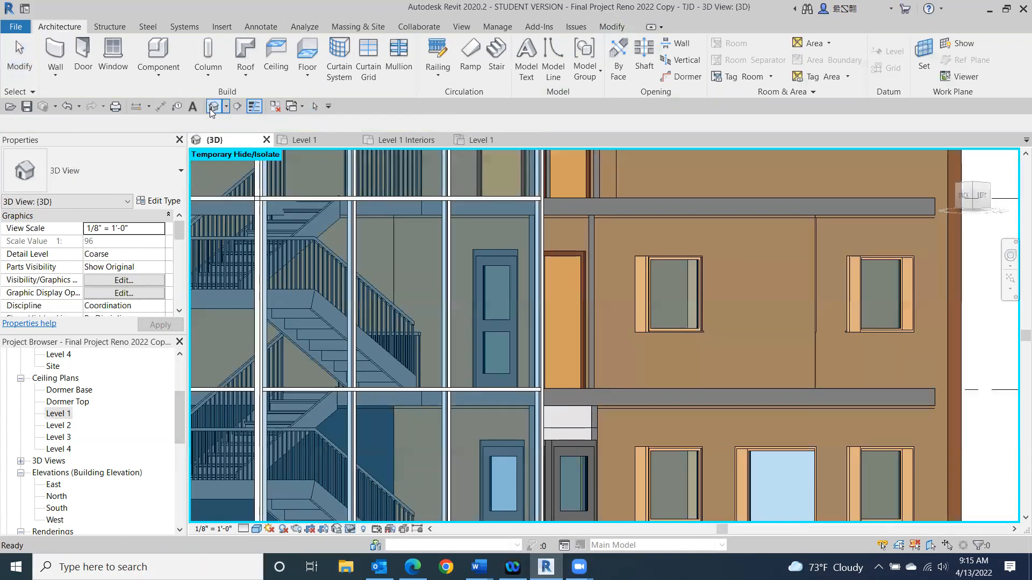
{"action": "scroll", "coordinate": [860, 419], "scroll_direction": "down", "scroll_amount": 3}
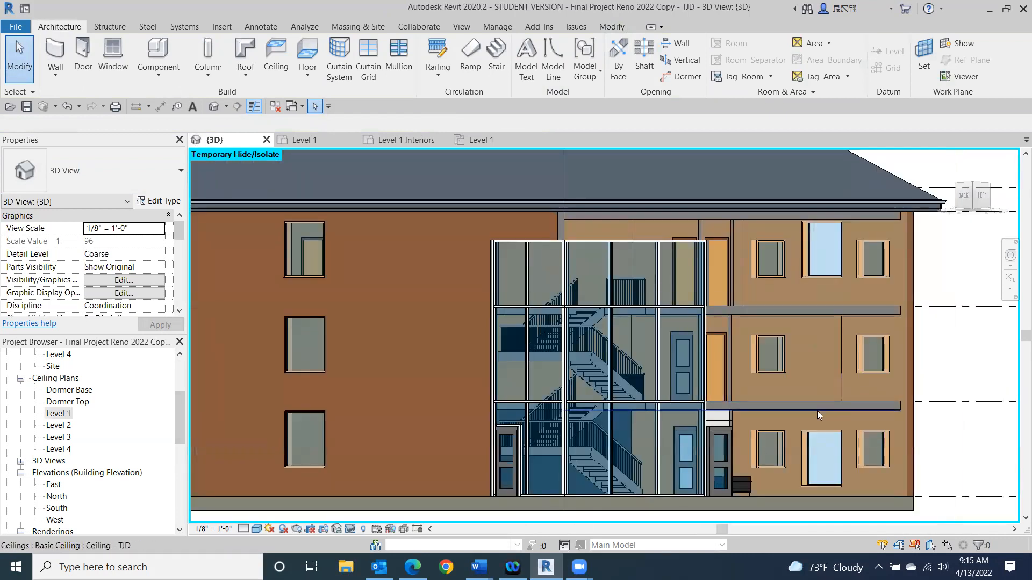
{"action": "left_click", "coordinate": [817, 410]}
{"action": "left_click", "coordinate": [814, 422]}
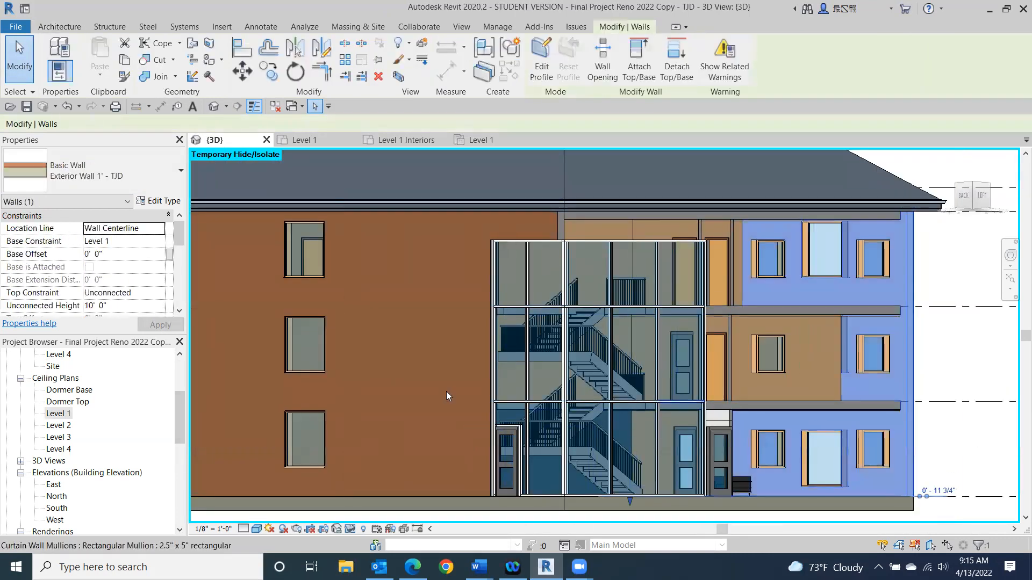
{"action": "left_click", "coordinate": [346, 530]}
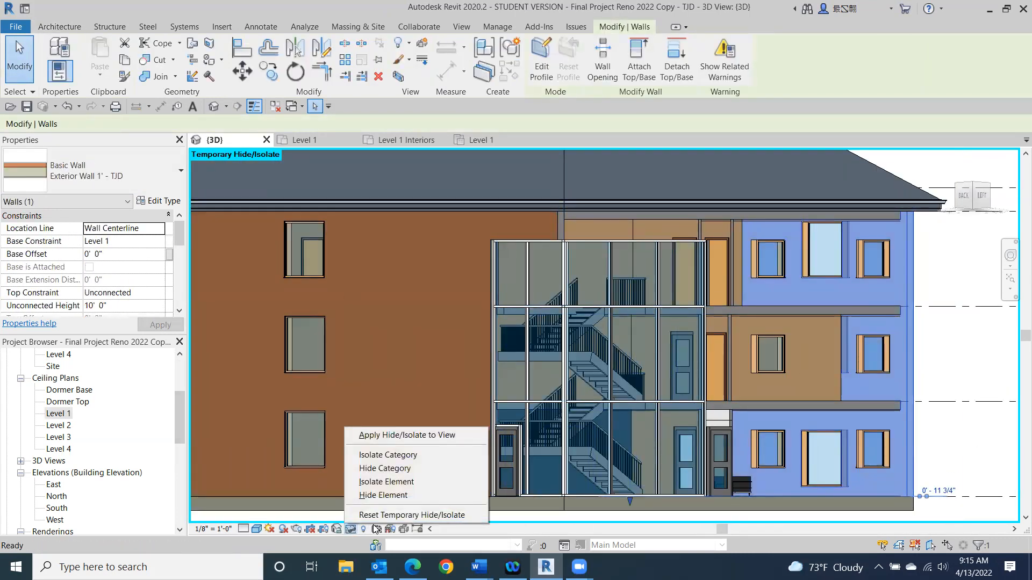
{"action": "left_click", "coordinate": [395, 469]}
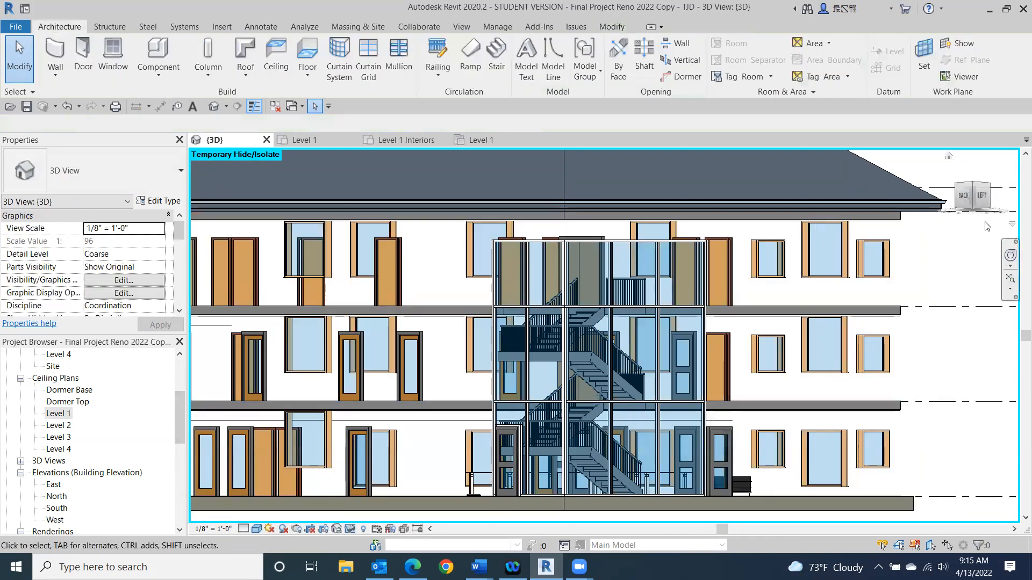
View the building level from its left-front corner, then select the long lower Level 1 ceiling and inspect its height offset.
{"action": "left_click", "coordinate": [986, 209]}
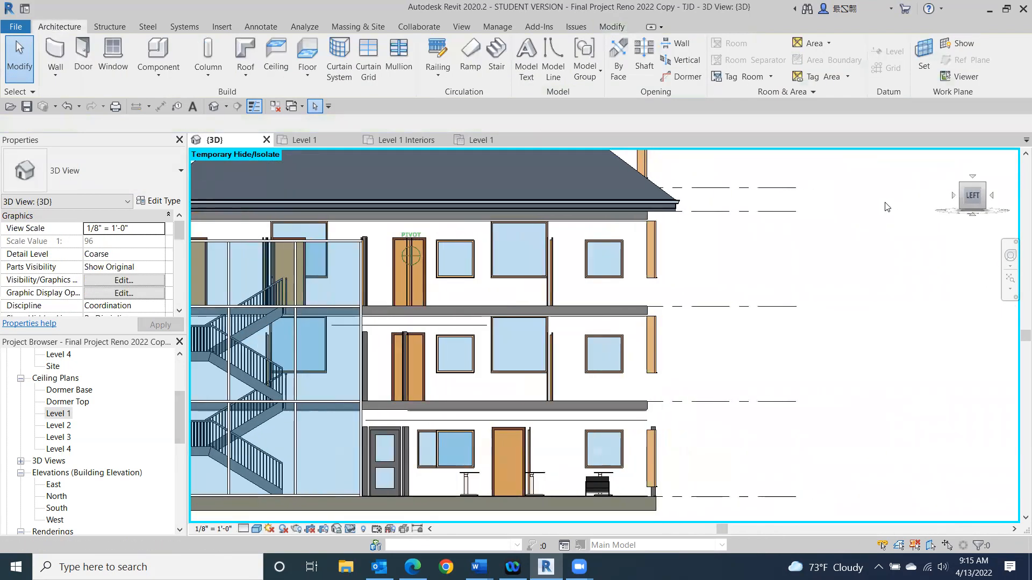
{"action": "mouse_move", "coordinate": [846, 209]}
{"action": "middle_mouse_down", "text": "shift"}
{"action": "mouse_move", "coordinate": [829, 235]}
{"action": "mouse_move", "coordinate": [799, 197]}
{"action": "mouse_move", "coordinate": [794, 229]}
{"action": "middle_mouse_up", "text": "shift"}
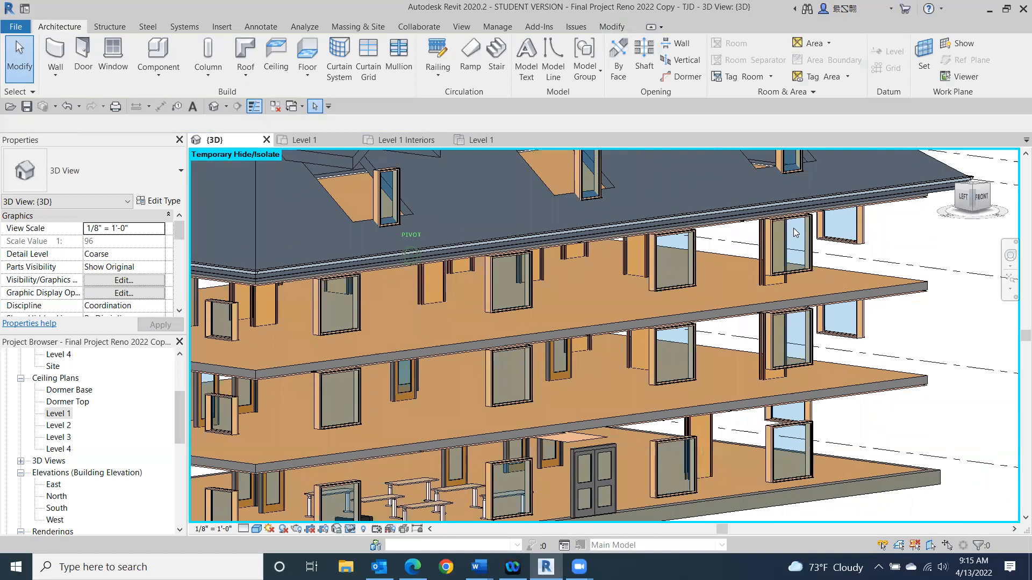
{"action": "middle_click_drag", "start_coordinate": [889, 295], "coordinate": [1014, 122]}
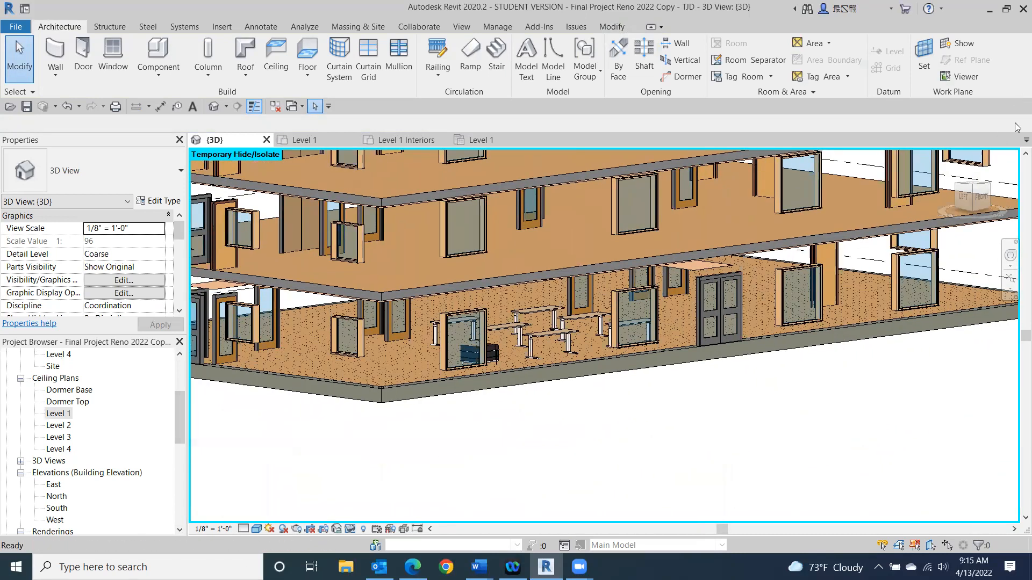
{"action": "left_click_drag", "start_coordinate": [973, 195], "coordinate": [974, 175]}
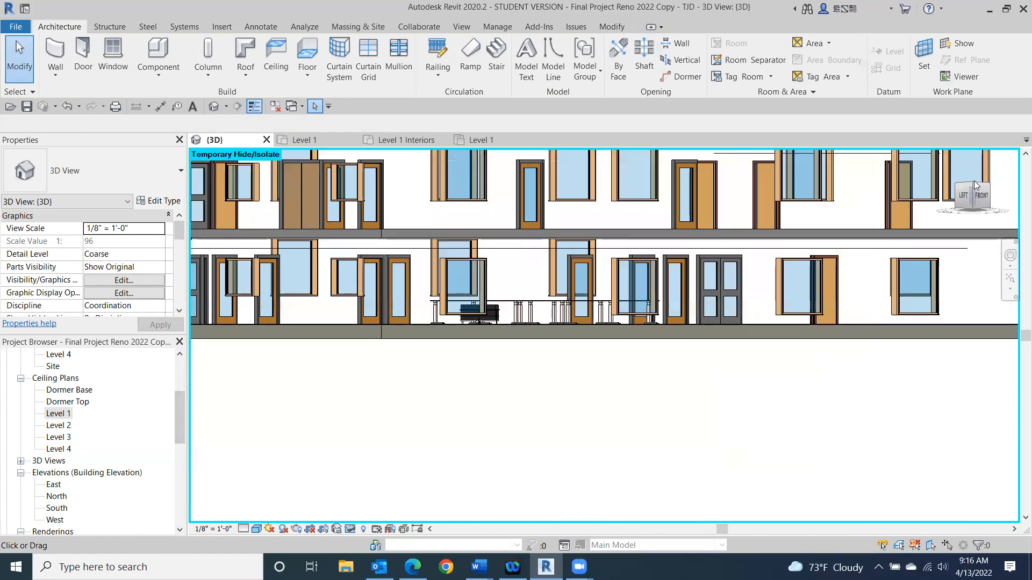
{"action": "left_click", "coordinate": [370, 249]}
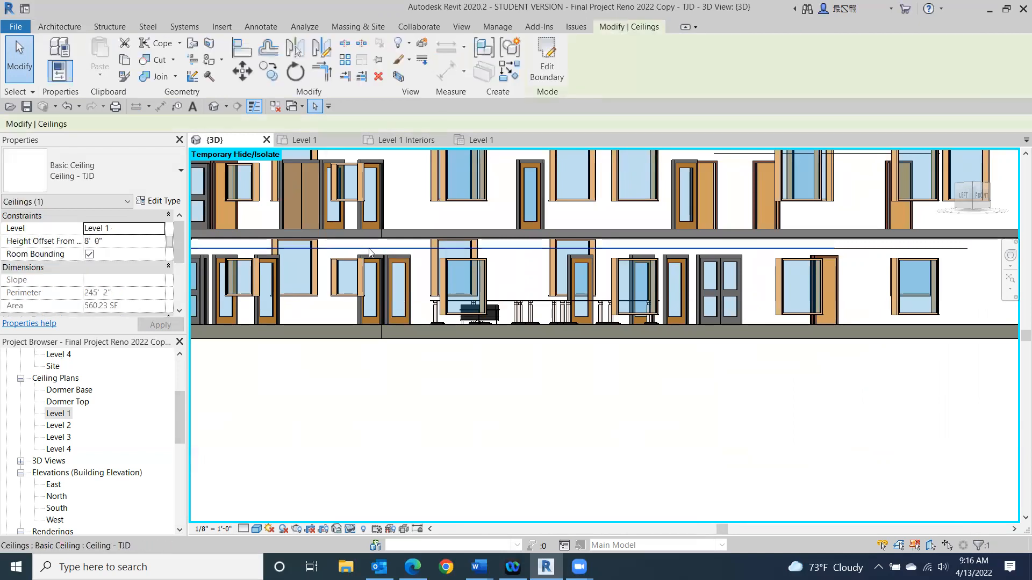
{"action": "middle_click_drag", "start_coordinate": [367, 273], "coordinate": [656, 342]}
{"action": "scroll", "coordinate": [450, 287], "scroll_direction": "up", "scroll_amount": 4}
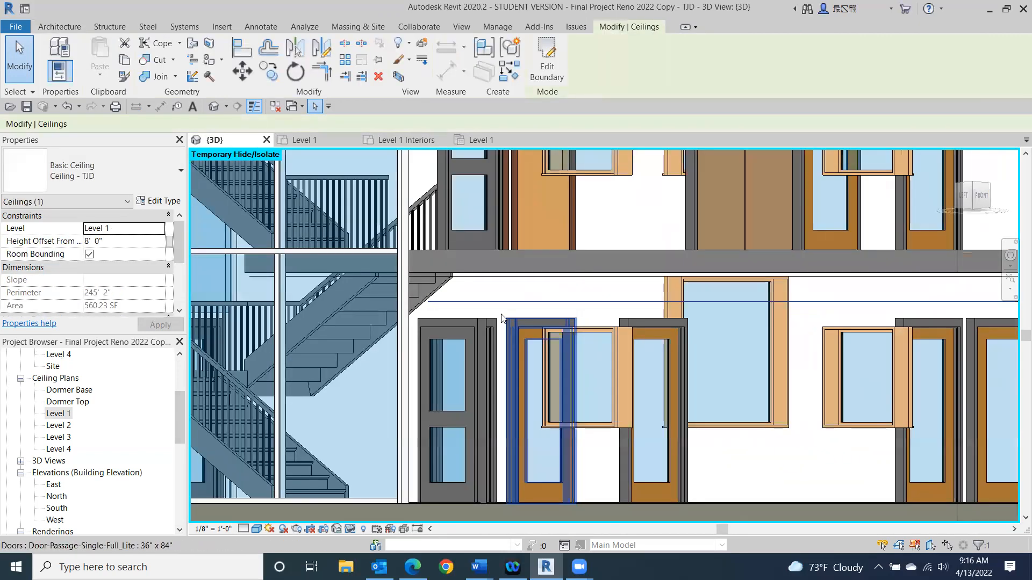
Compare the height offsets of the upper ceiling just under the second floor and the lower ceiling line beside the stairs.
{"action": "key", "text": "Tab"}
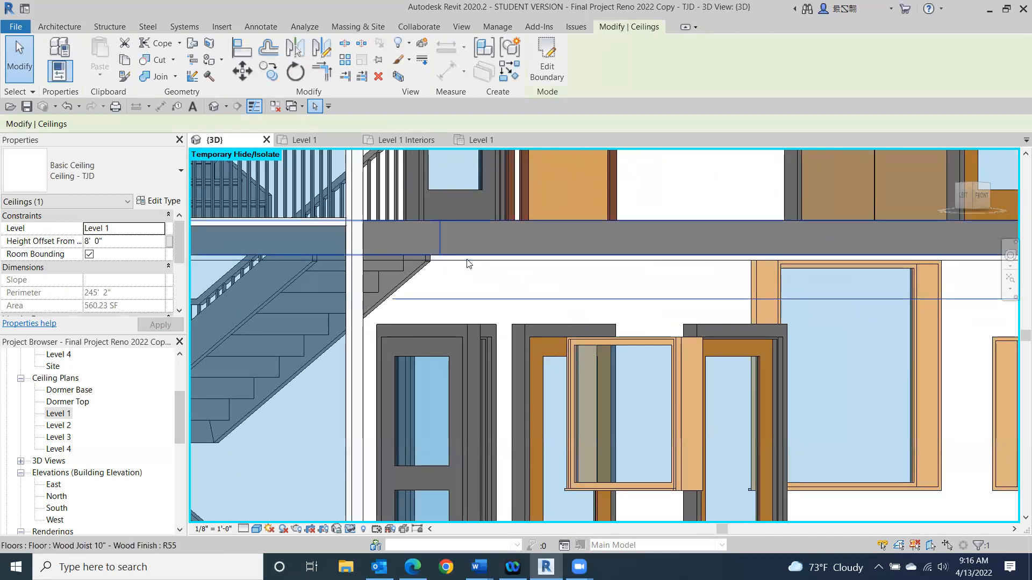
{"action": "left_click", "coordinate": [466, 271]}
{"action": "left_click", "coordinate": [467, 270]}
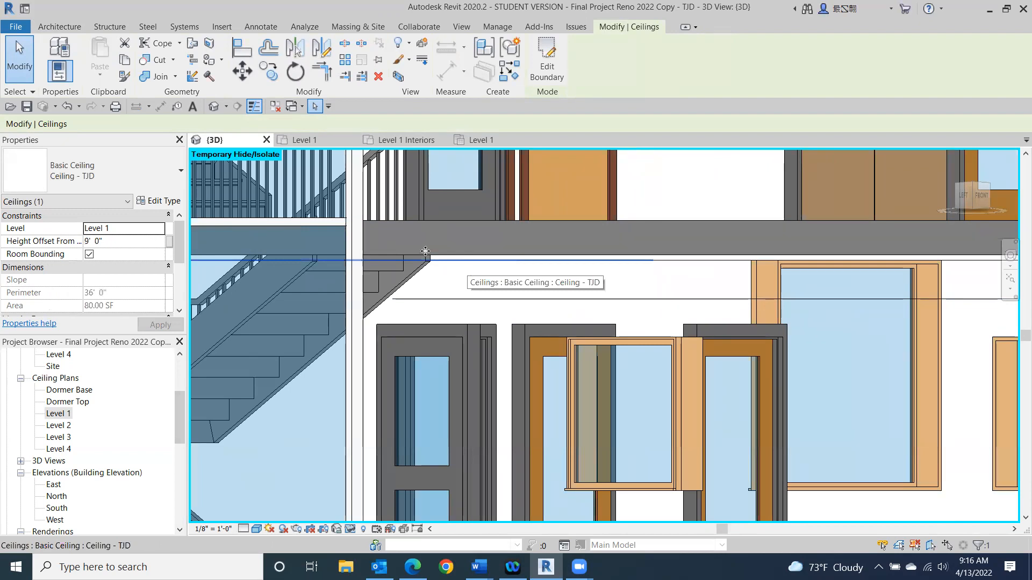
{"action": "left_click", "coordinate": [469, 299]}
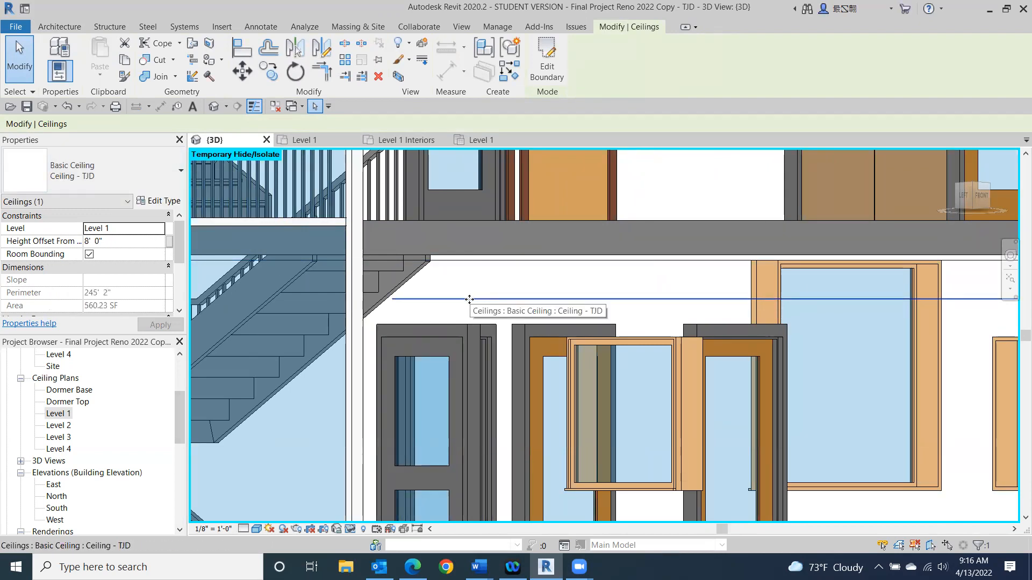
{"action": "scroll", "coordinate": [470, 299], "scroll_direction": "down", "scroll_amount": 2}
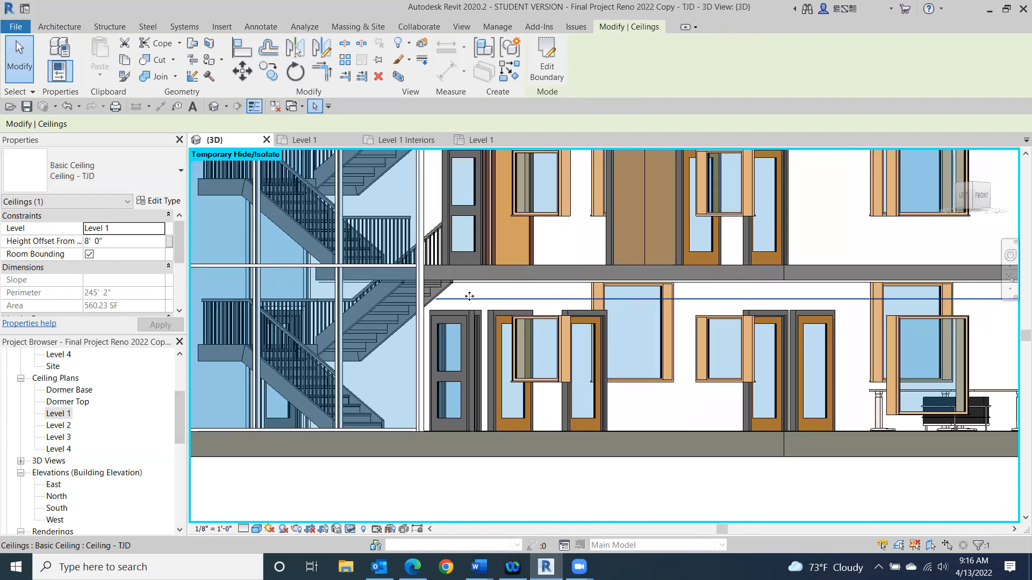
{"action": "scroll", "coordinate": [401, 424], "scroll_direction": "down", "scroll_amount": 2}
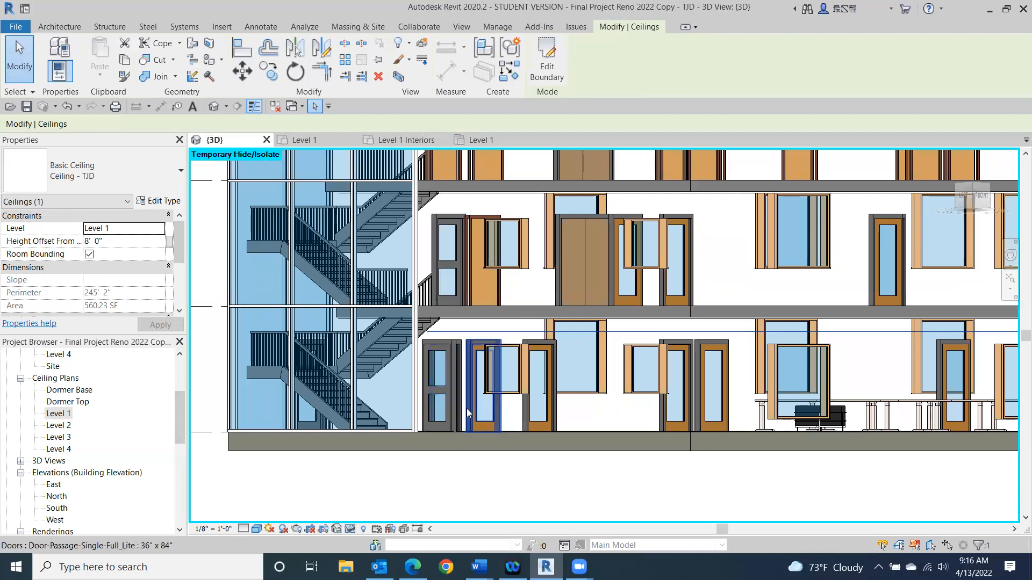
{"action": "left_click", "coordinate": [505, 488]}
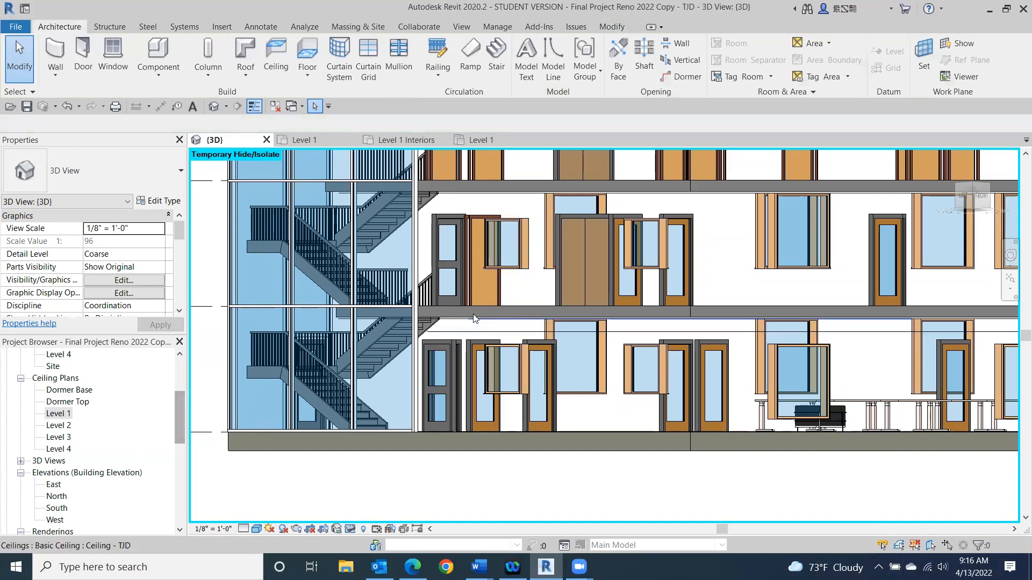
Delete the lower Level 1 ceiling, the one with the 8' 0" height offset.
{"action": "scroll", "coordinate": [518, 383], "scroll_direction": "up", "scroll_amount": 3}
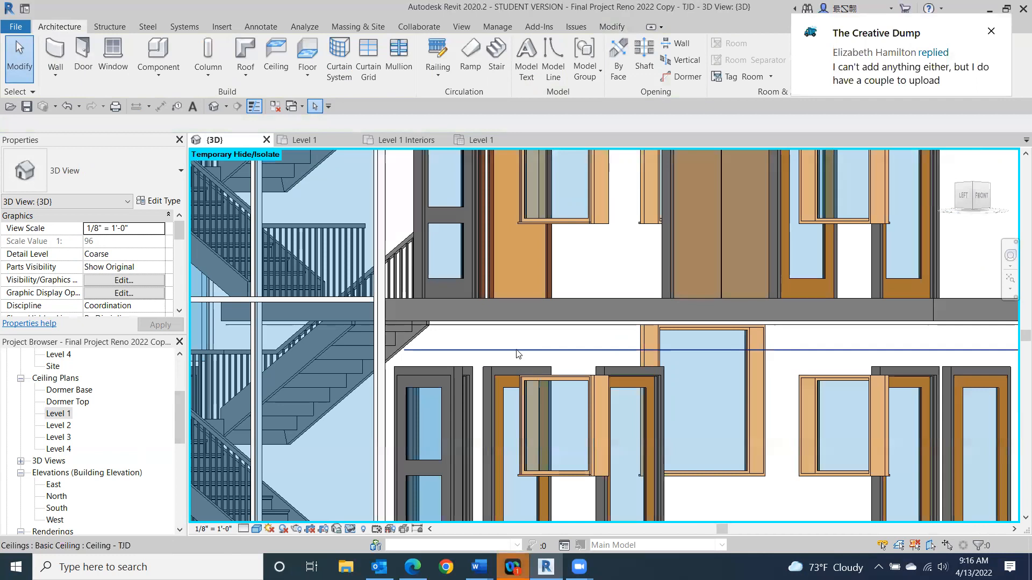
{"action": "left_click", "coordinate": [516, 348]}
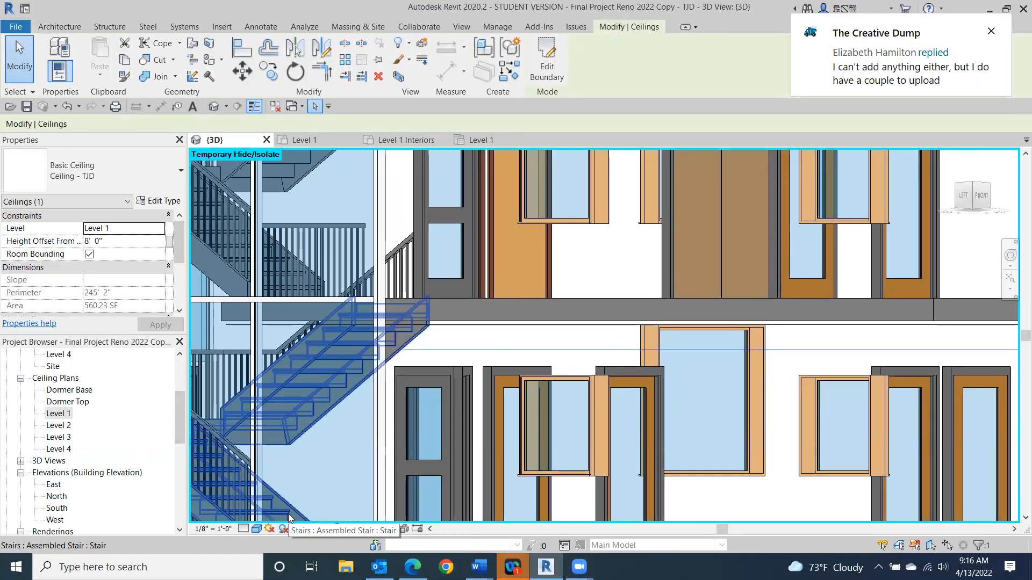
{"action": "key", "text": "Escape"}
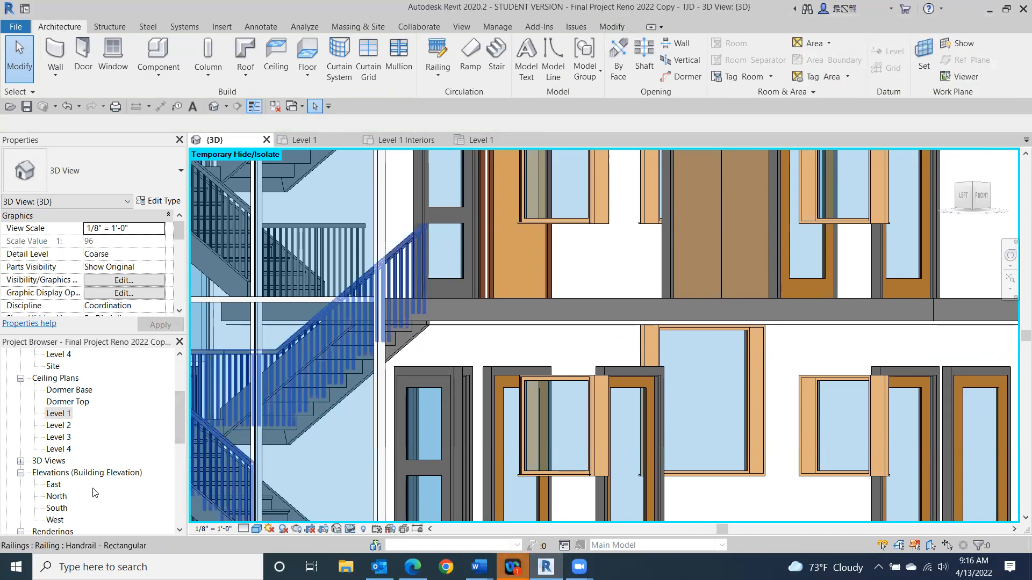
In the Level 1 ceiling plan, load the Downlight - Recessed Can family for component placement.
{"action": "double_click", "coordinate": [61, 415]}
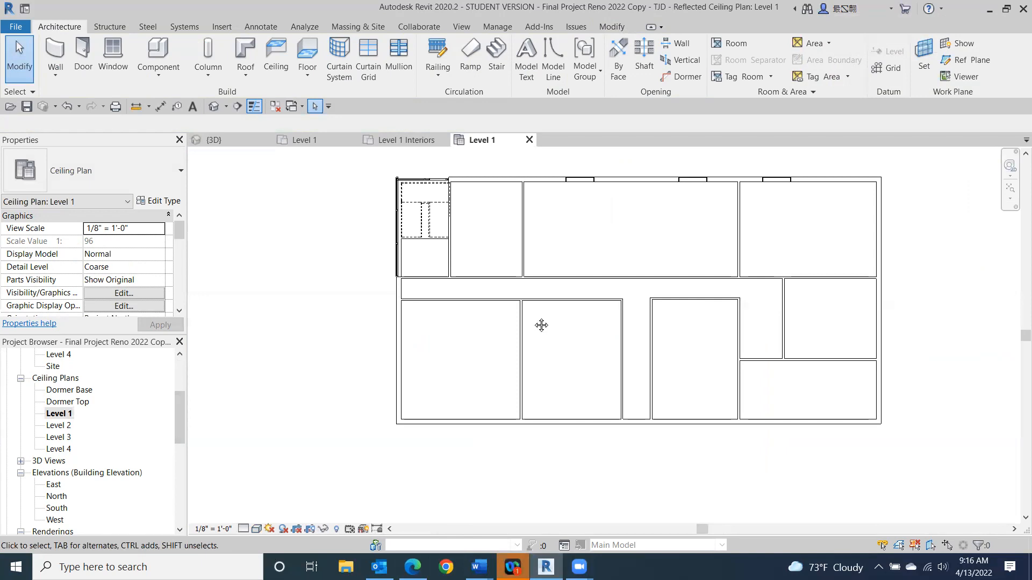
{"action": "scroll", "coordinate": [540, 318], "scroll_direction": "up", "scroll_amount": 2}
{"action": "scroll", "coordinate": [537, 312], "scroll_direction": "down", "scroll_amount": 1}
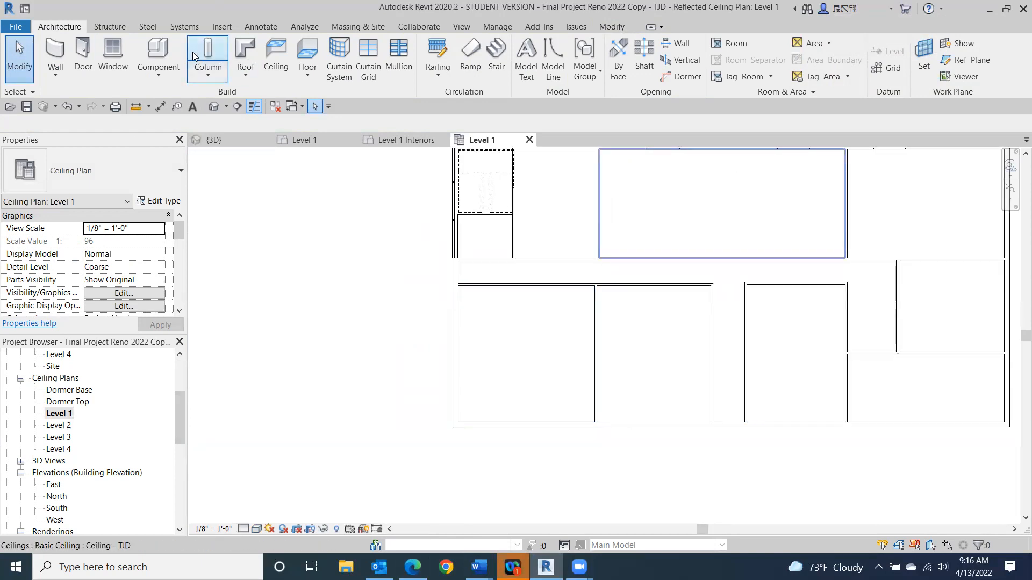
{"action": "left_click", "coordinate": [159, 52]}
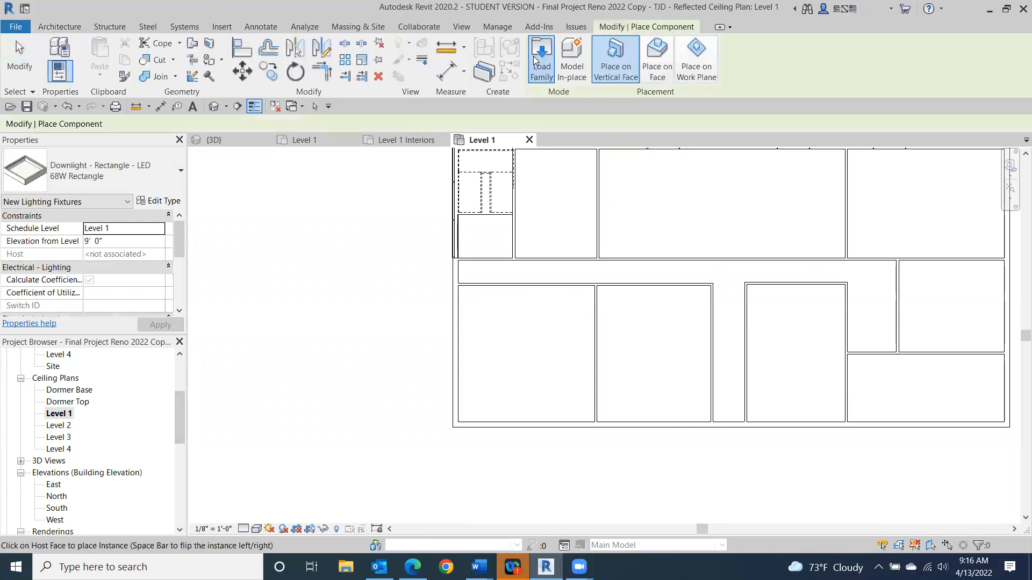
{"action": "left_click", "coordinate": [533, 56]}
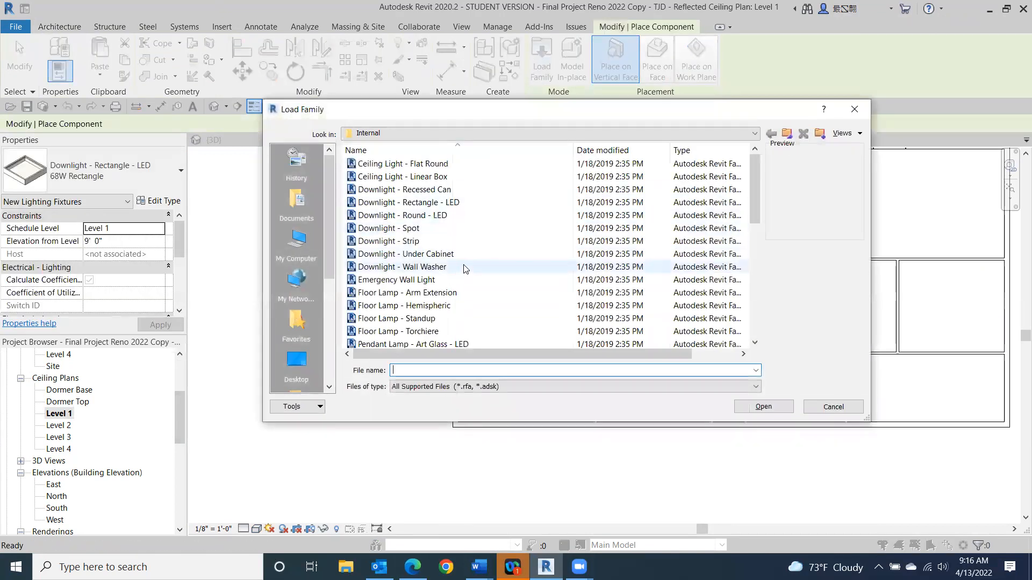
{"action": "left_click", "coordinate": [490, 192]}
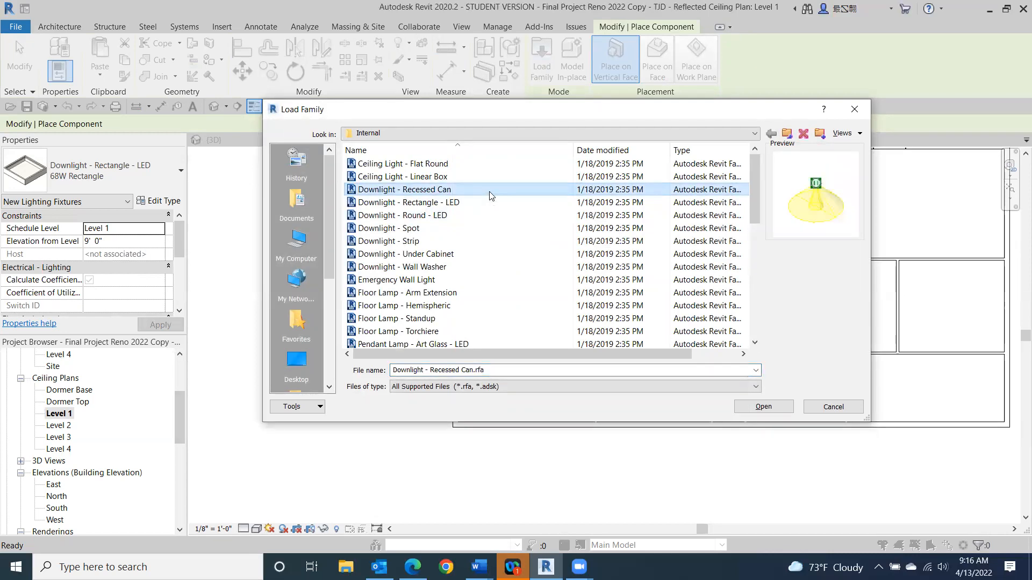
{"action": "double_click", "coordinate": [490, 193]}
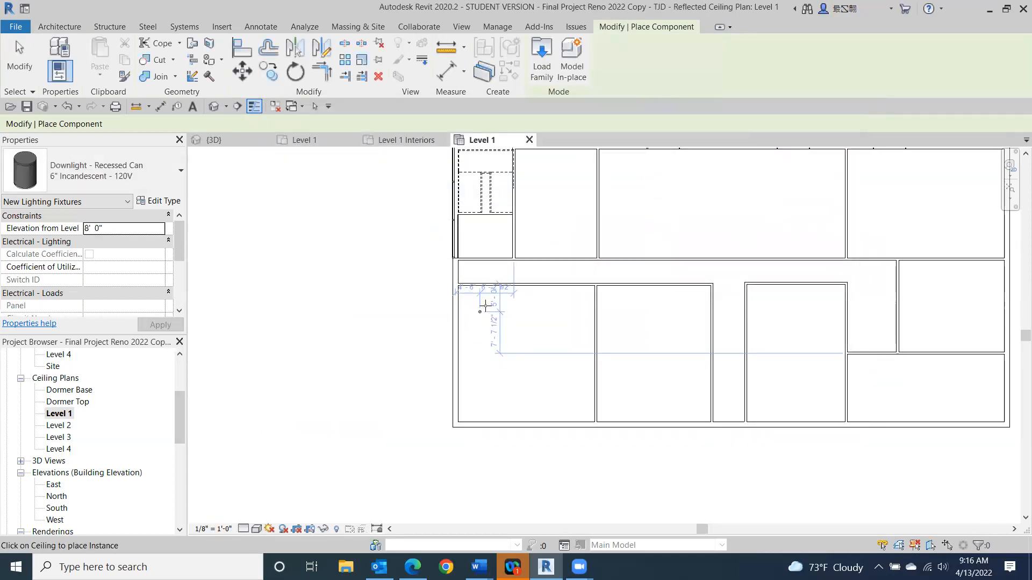
Place twelve 6" Incandescent - 120V recessed can downlights in the lower-left corner room, arranged in four roughly aligned rows of three.
{"action": "scroll", "coordinate": [477, 310], "scroll_direction": "up", "scroll_amount": 2}
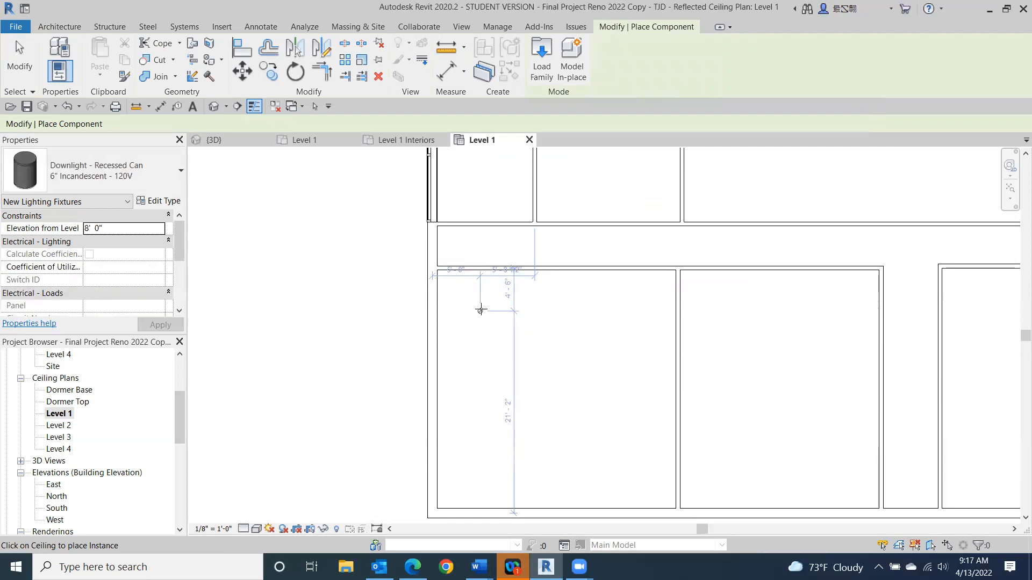
{"action": "left_click", "coordinate": [480, 310]}
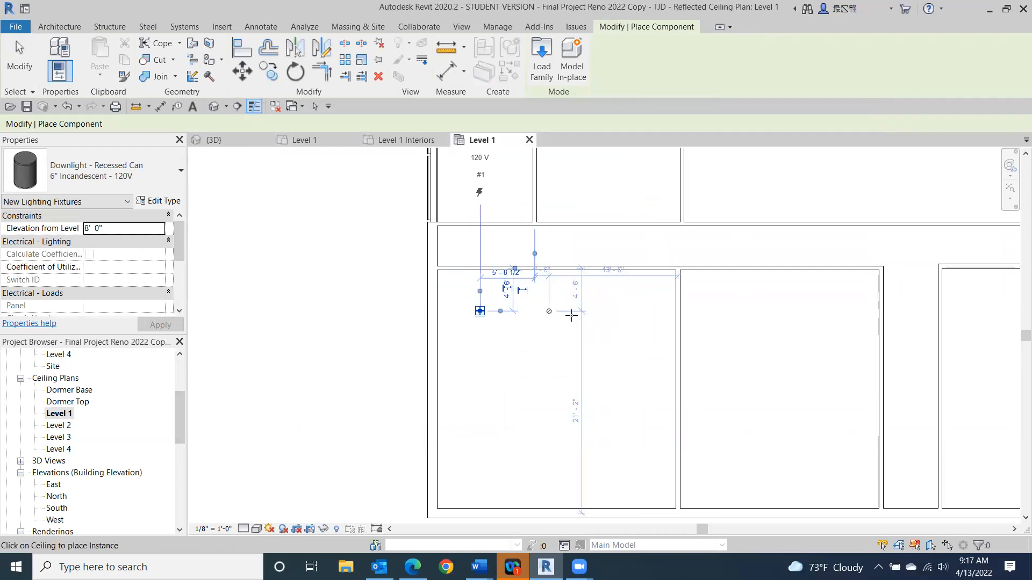
{"action": "left_click", "coordinate": [549, 311]}
{"action": "left_click", "coordinate": [635, 311]}
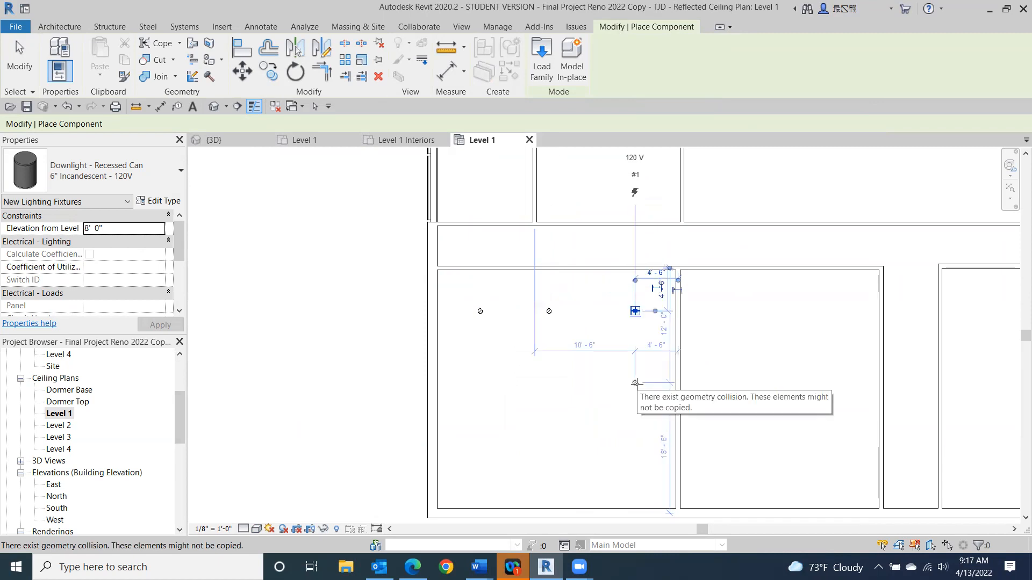
{"action": "left_click", "coordinate": [635, 387]}
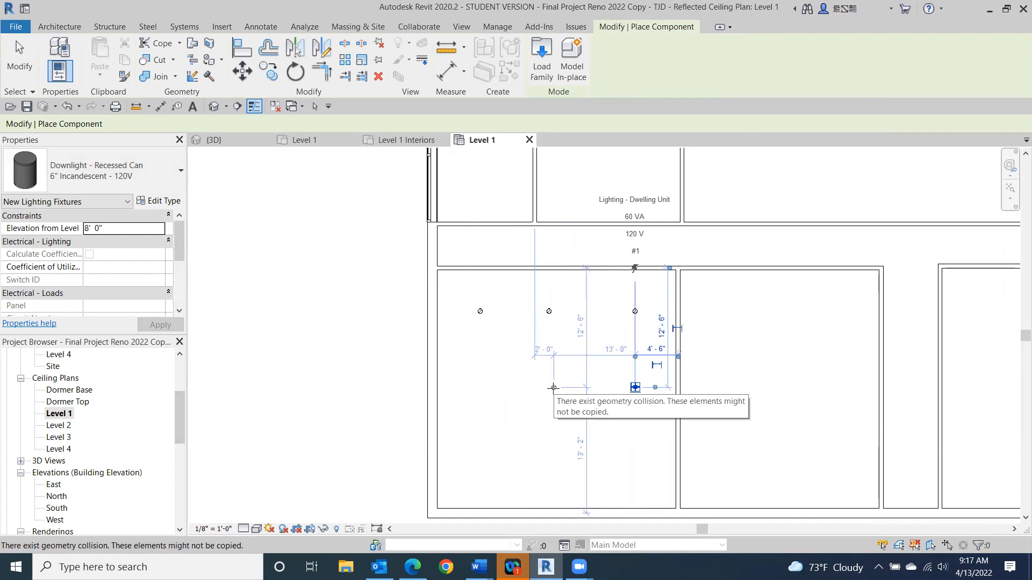
{"action": "left_click", "coordinate": [553, 392]}
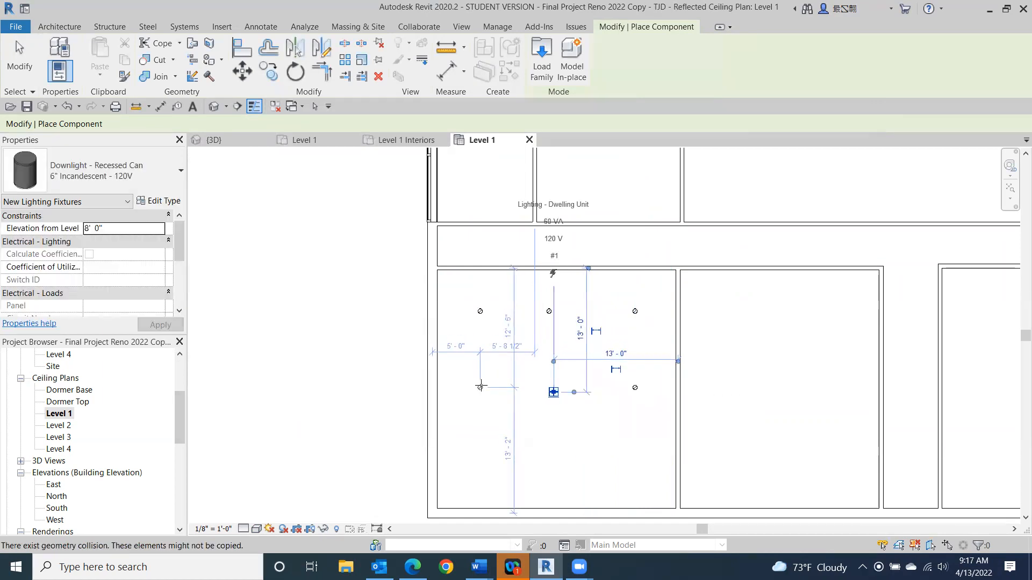
{"action": "left_click", "coordinate": [480, 387]}
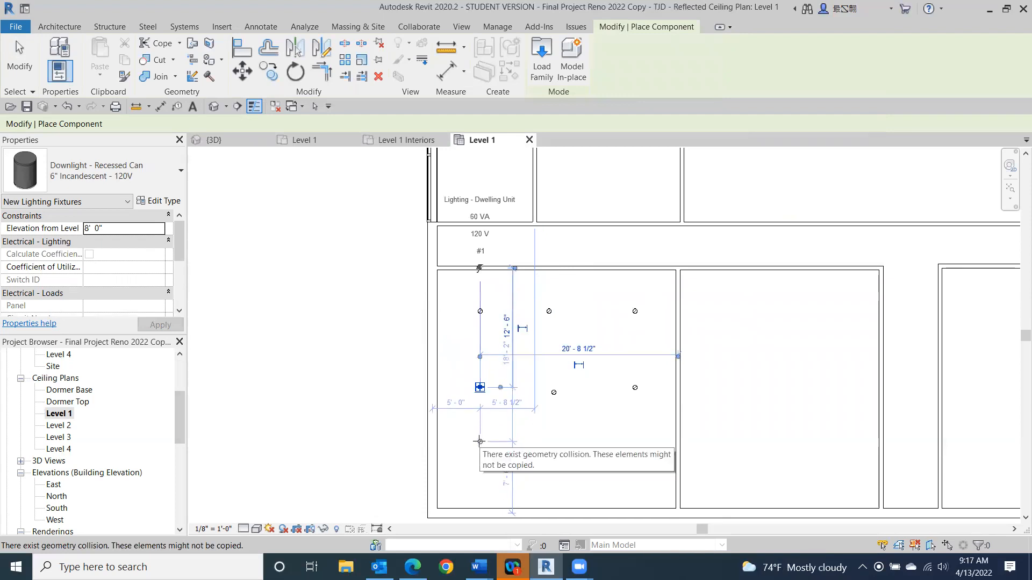
{"action": "left_click", "coordinate": [479, 441]}
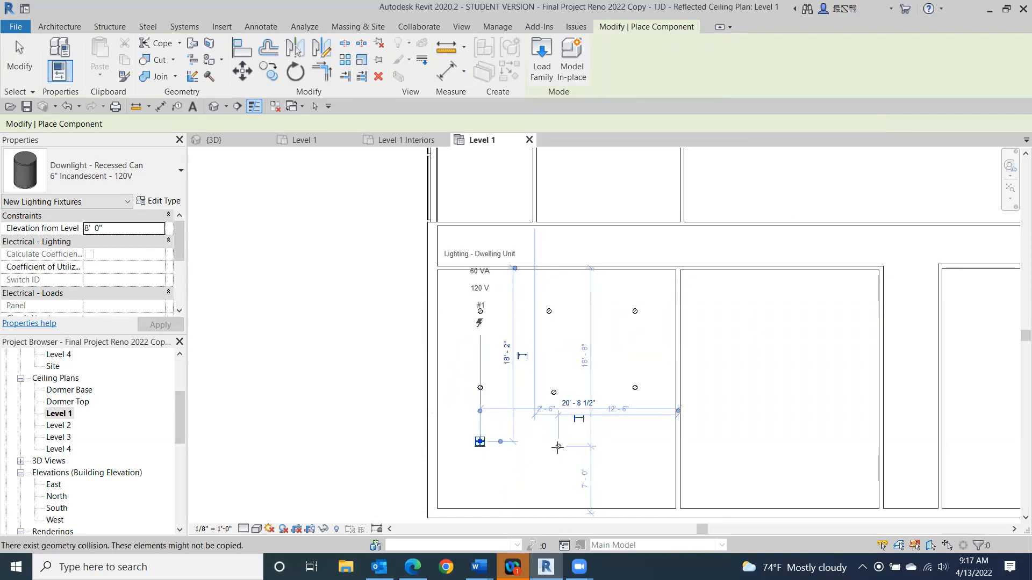
{"action": "left_click", "coordinate": [558, 447]}
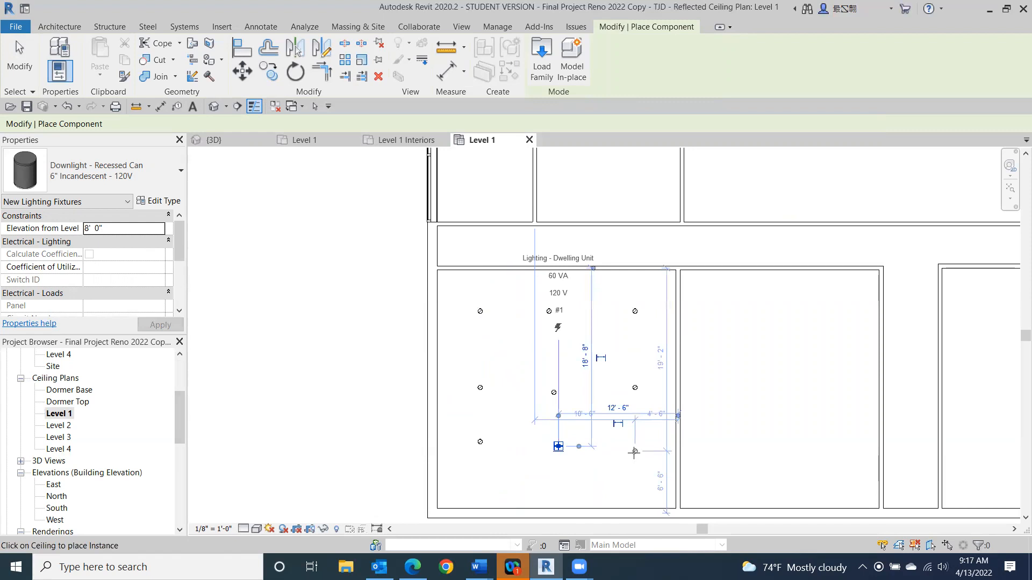
{"action": "left_click", "coordinate": [634, 451]}
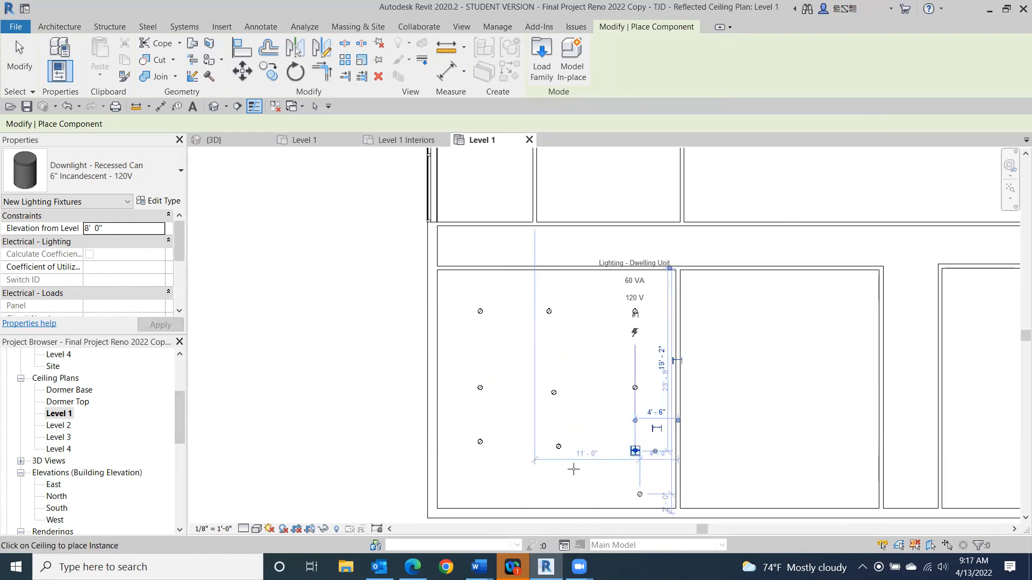
{"action": "left_click", "coordinate": [639, 492]}
{"action": "left_click", "coordinate": [557, 488]}
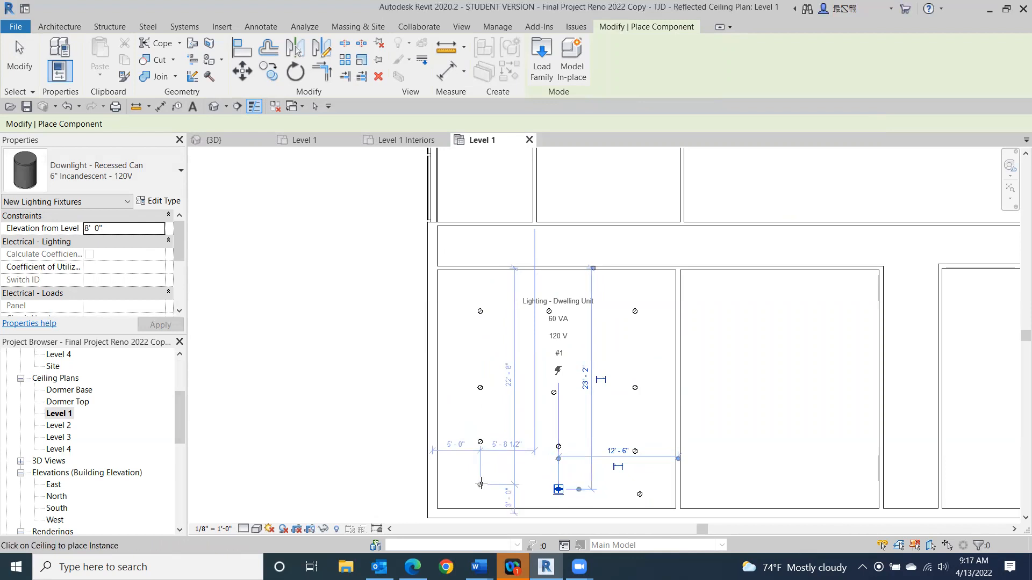
{"action": "left_click", "coordinate": [480, 484]}
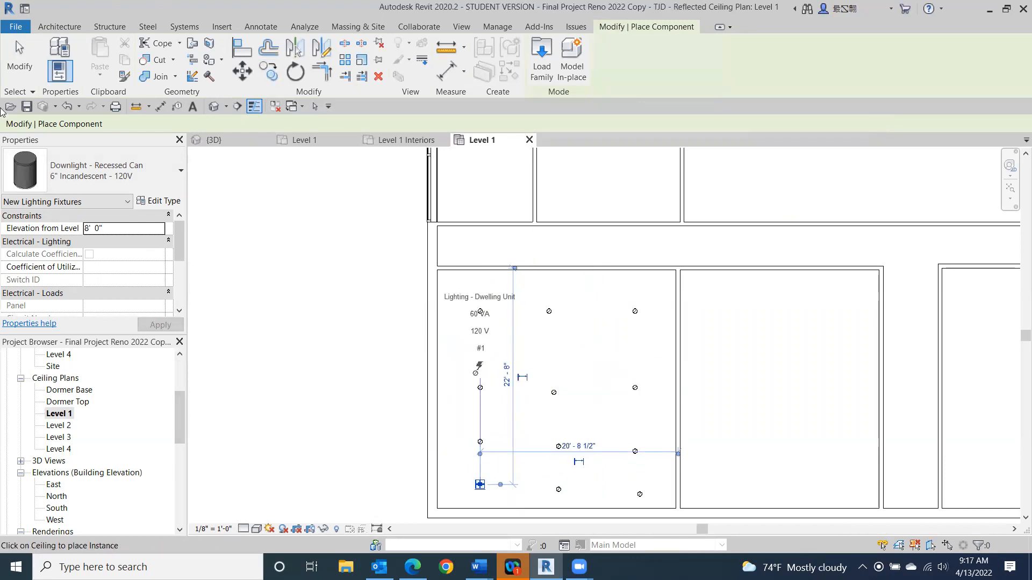
{"action": "left_click", "coordinate": [19, 57]}
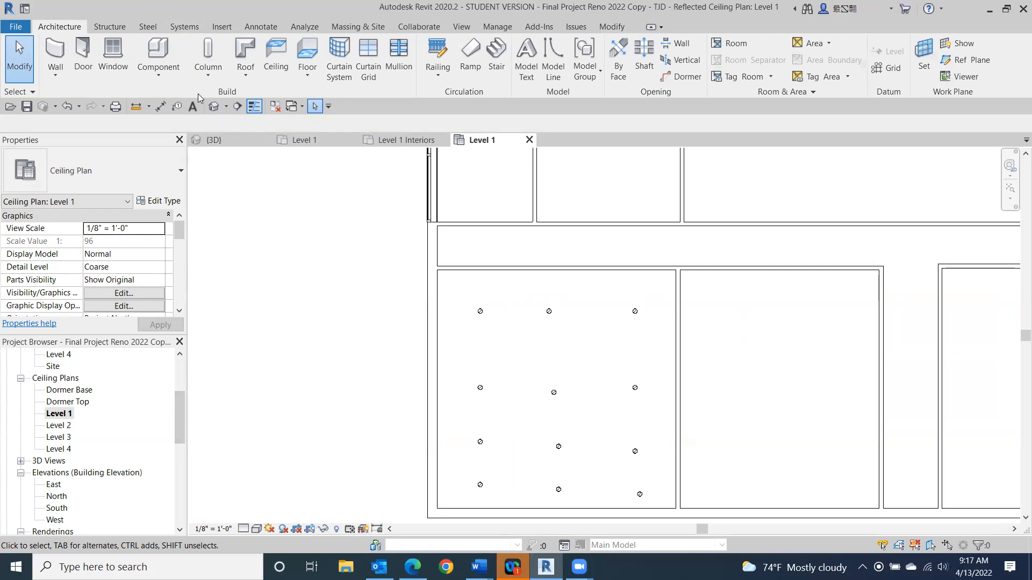
Inspect the new downlights from below in the default 3D view and reset its temporary hide/isolate.
{"action": "left_click", "coordinate": [213, 107]}
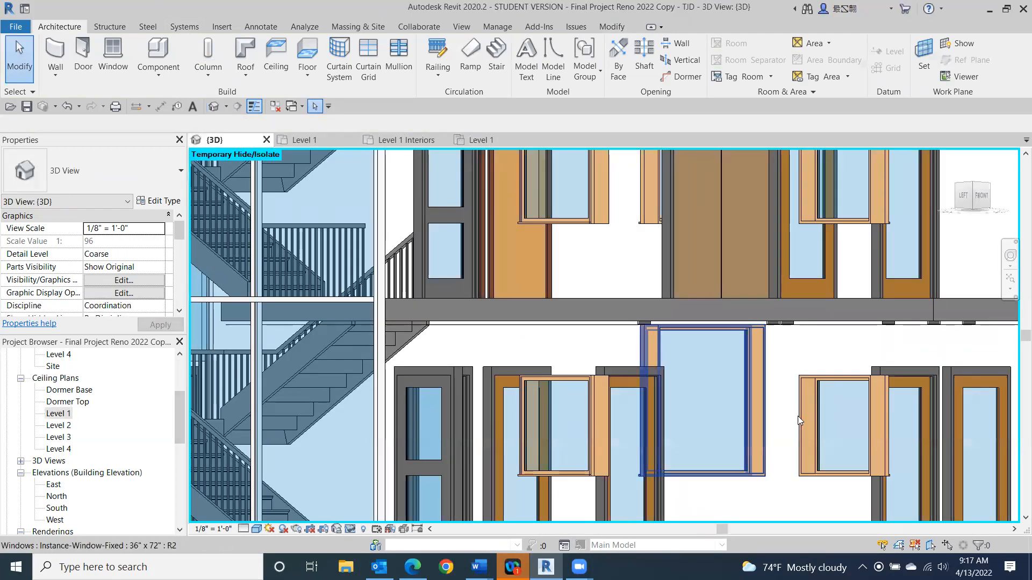
{"action": "left_click_drag", "start_coordinate": [970, 189], "coordinate": [971, 194]}
{"action": "middle_click_drag", "start_coordinate": [830, 174], "coordinate": [440, 134]}
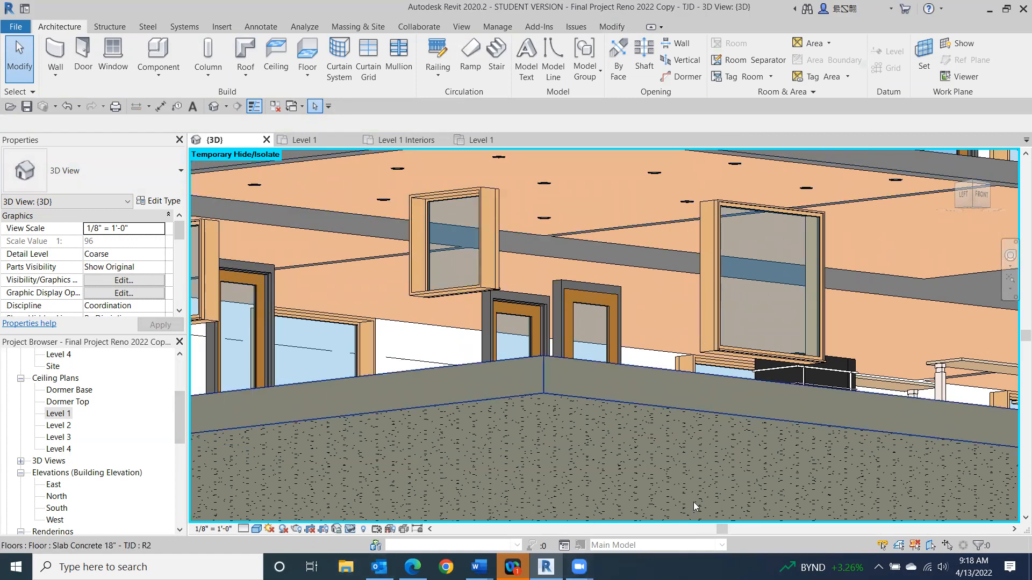
{"action": "left_click", "coordinate": [350, 529]}
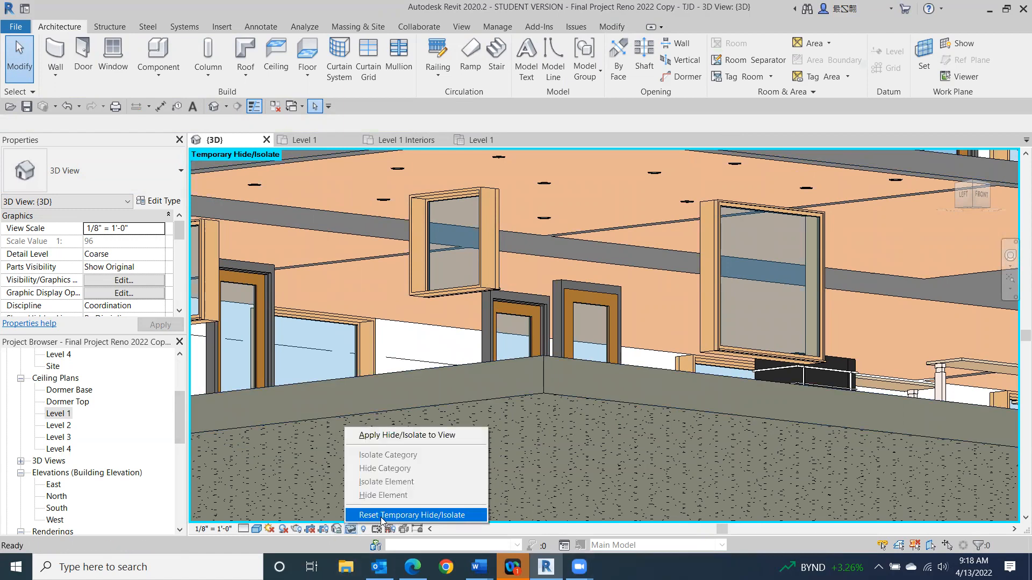
{"action": "left_click", "coordinate": [381, 517]}
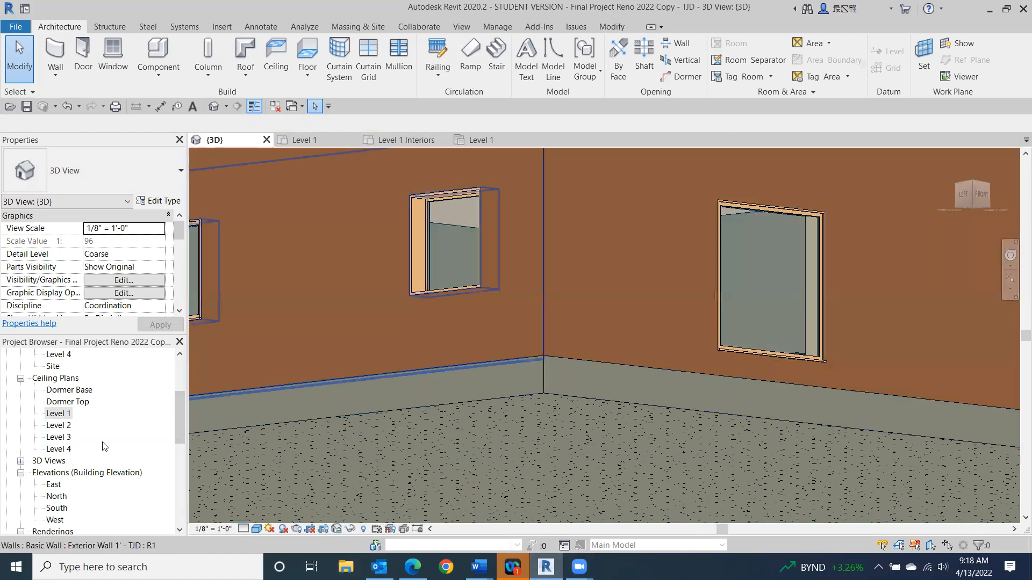
In the Level 1 Interiors floor plan, create a camera view from the lower-left room's door corner, aimed diagonally past the armchair.
{"action": "scroll", "coordinate": [30, 367], "scroll_direction": "up", "scroll_amount": 3}
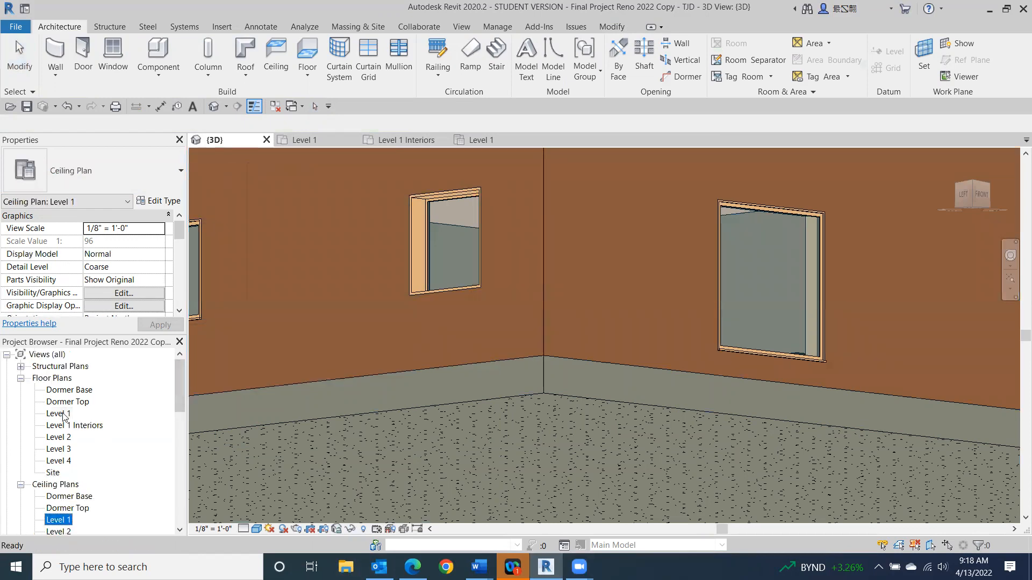
{"action": "double_click", "coordinate": [58, 413]}
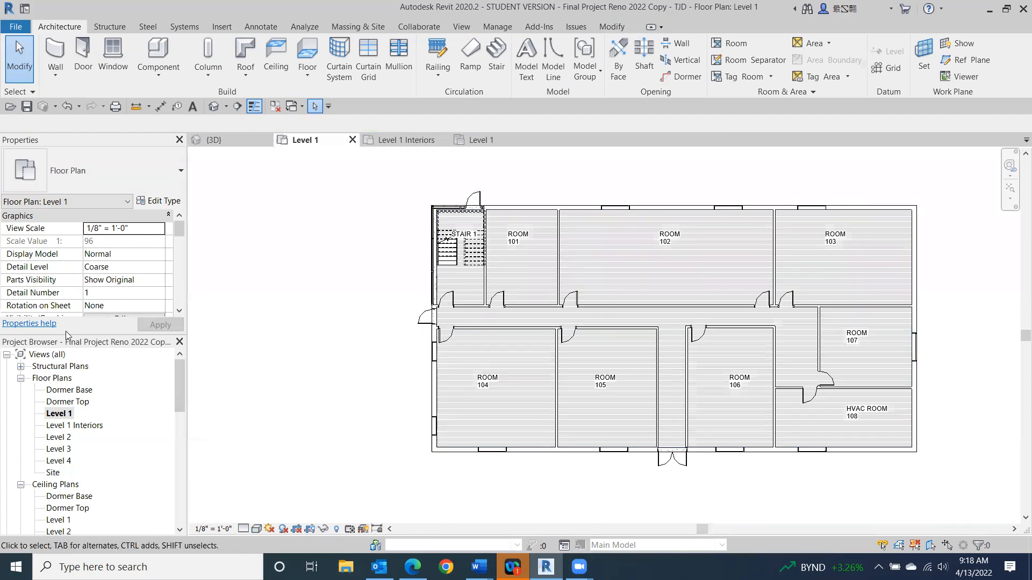
{"action": "double_click", "coordinate": [92, 426]}
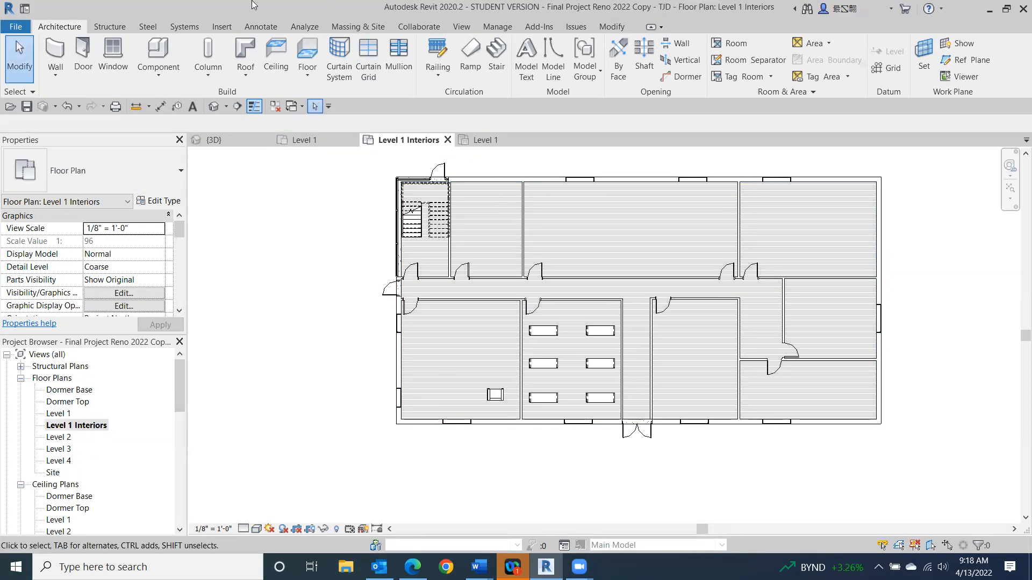
{"action": "left_click", "coordinate": [461, 27]}
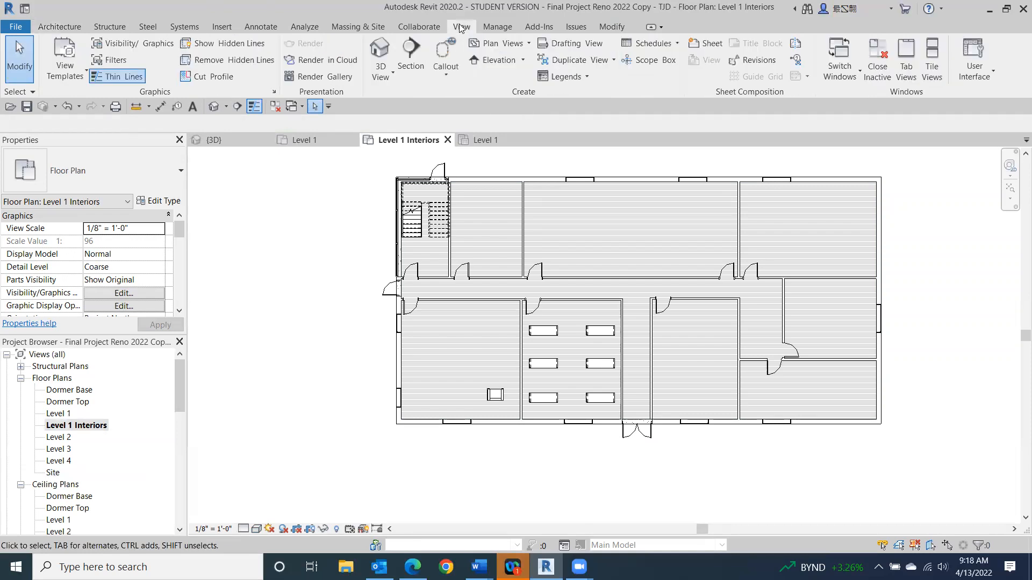
{"action": "left_click", "coordinate": [380, 79]}
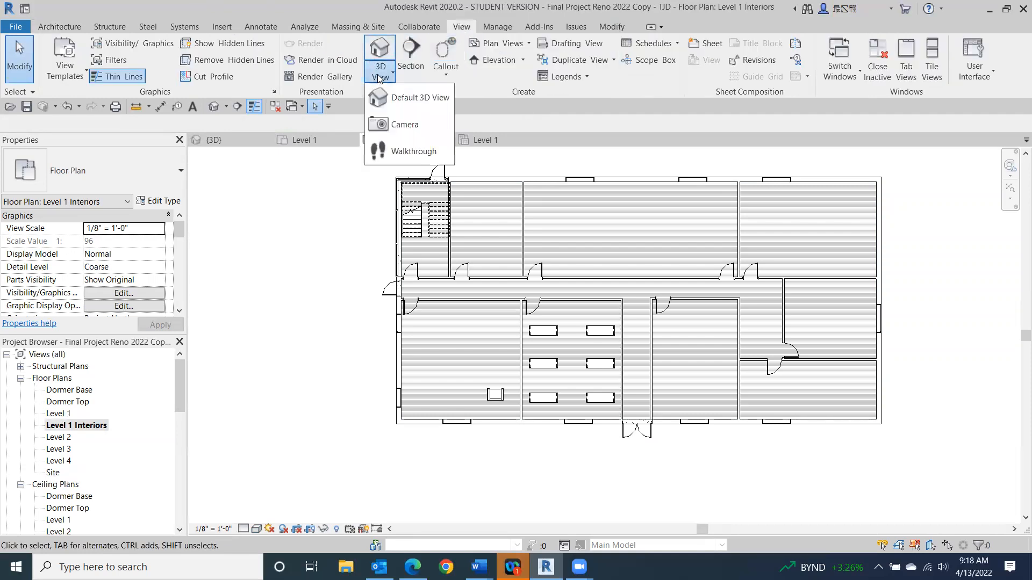
{"action": "left_click", "coordinate": [395, 123]}
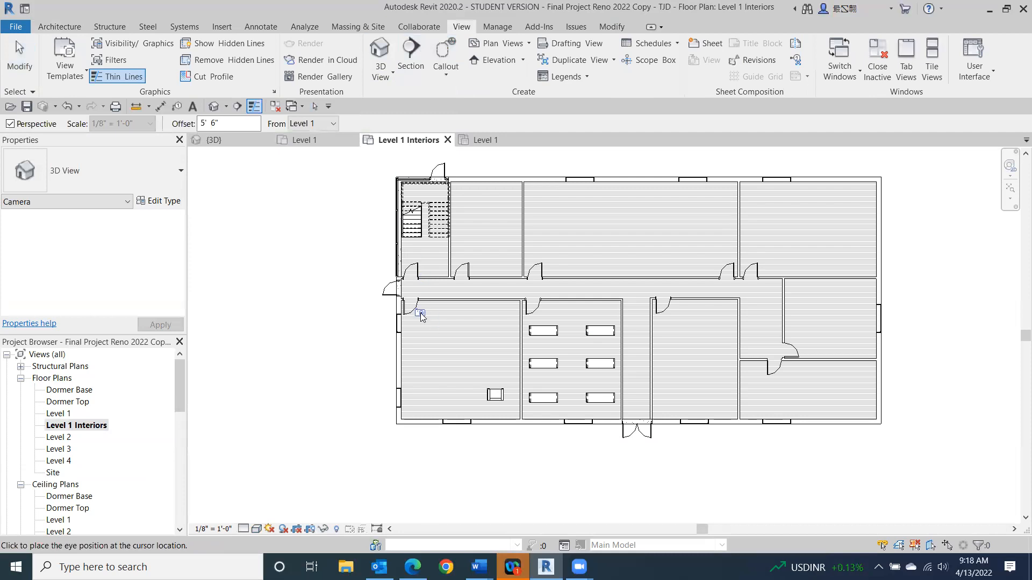
{"action": "left_click", "coordinate": [411, 305]}
{"action": "left_click", "coordinate": [559, 488]}
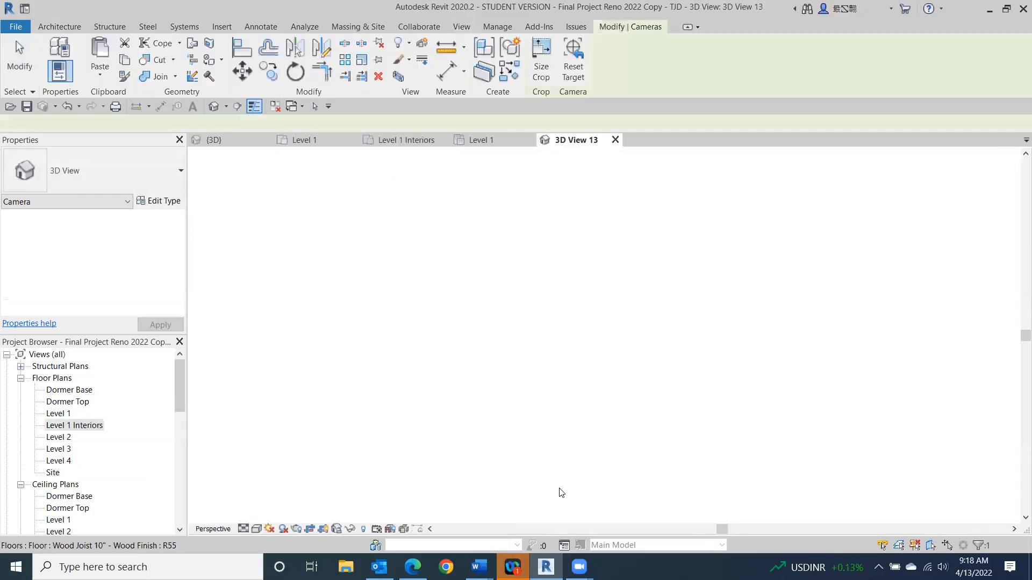
Enlarge the camera view's crop region on all four sides to take in more of the ceiling, walls and floor.
{"action": "scroll", "coordinate": [586, 433], "scroll_direction": "down", "scroll_amount": 3}
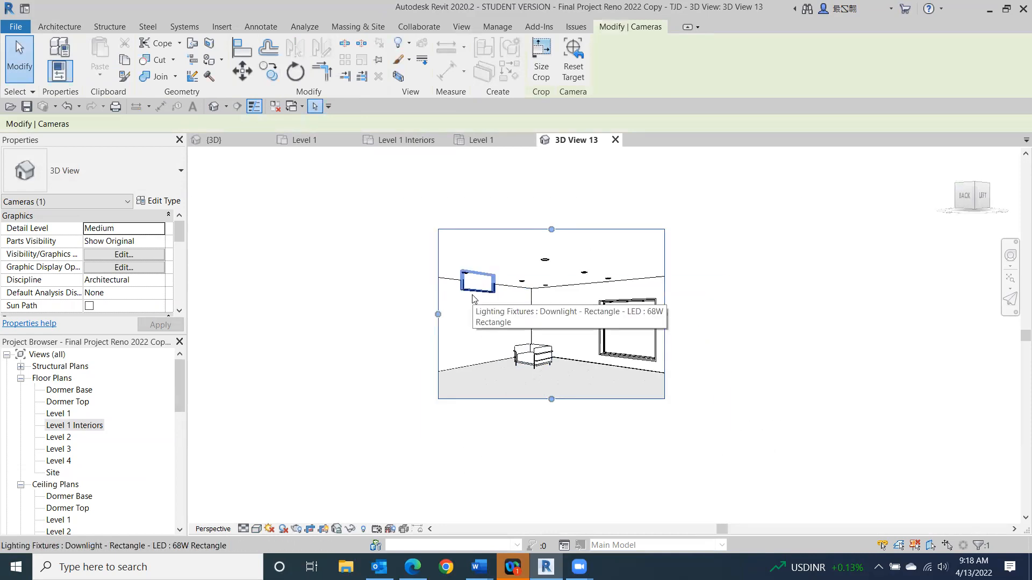
{"action": "left_click_drag", "start_coordinate": [436, 314], "coordinate": [401, 314]}
{"action": "left_click_drag", "start_coordinate": [665, 315], "coordinate": [748, 314]}
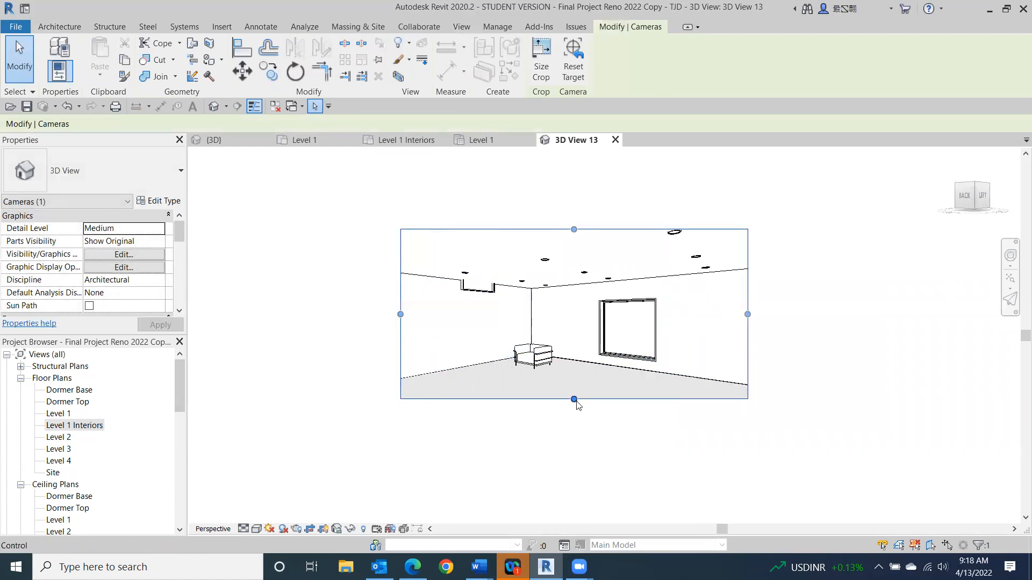
{"action": "left_click_drag", "start_coordinate": [575, 401], "coordinate": [575, 454]}
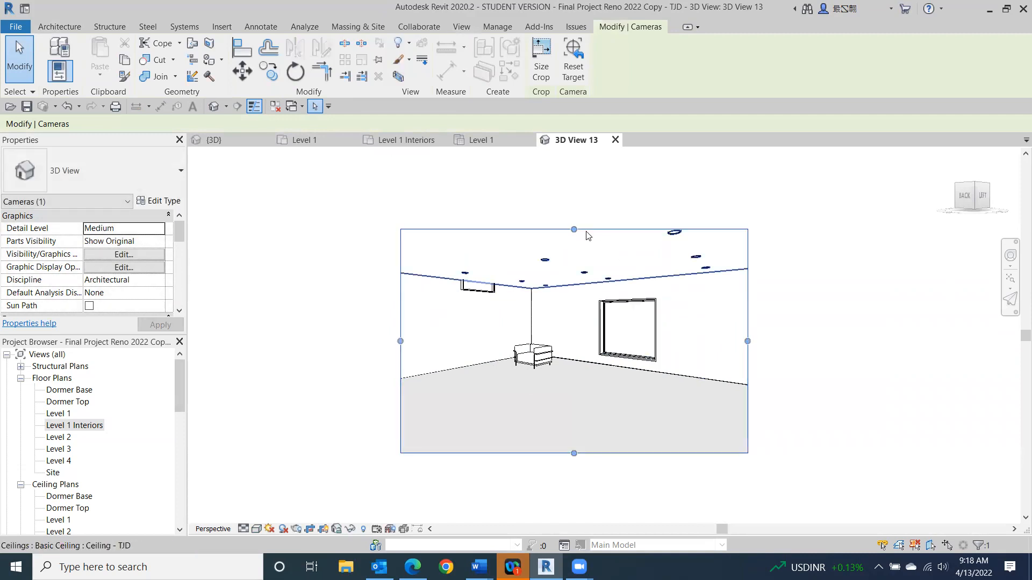
{"action": "left_click_drag", "start_coordinate": [574, 229], "coordinate": [576, 187]}
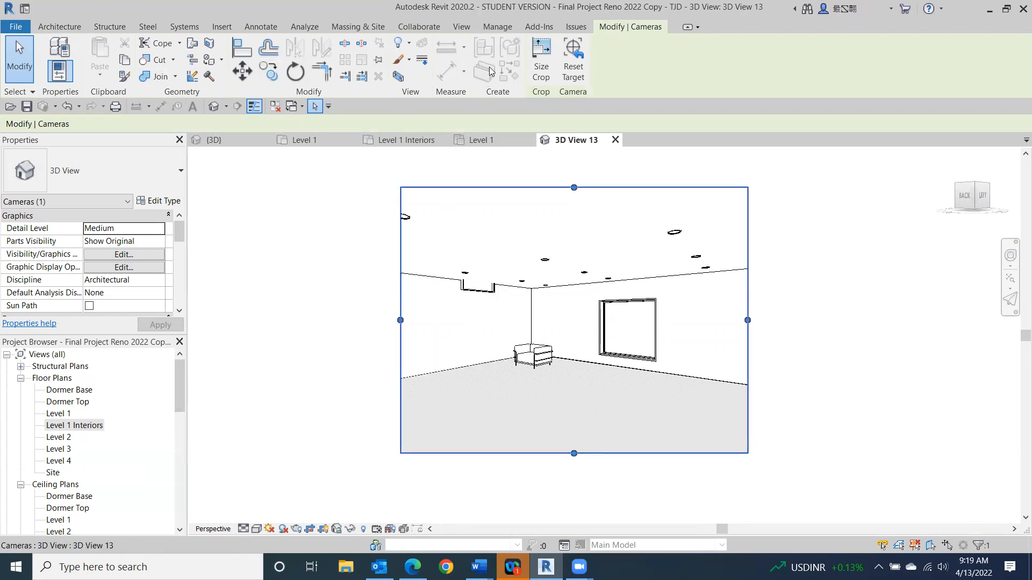
Render the camera view at Draft quality with the Interior: Artificial only lighting scheme.
{"action": "left_click", "coordinate": [460, 26]}
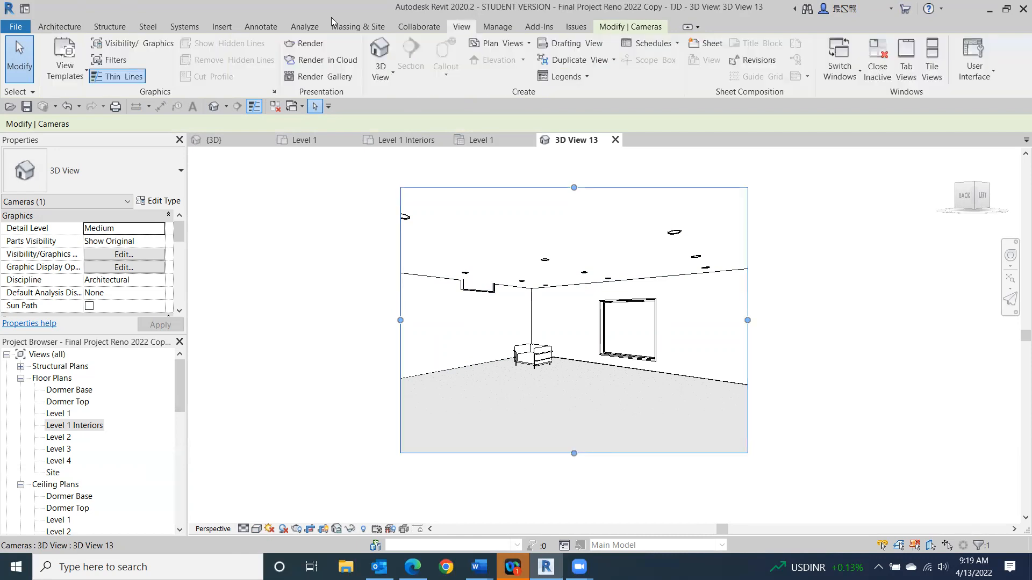
{"action": "left_click", "coordinate": [301, 43]}
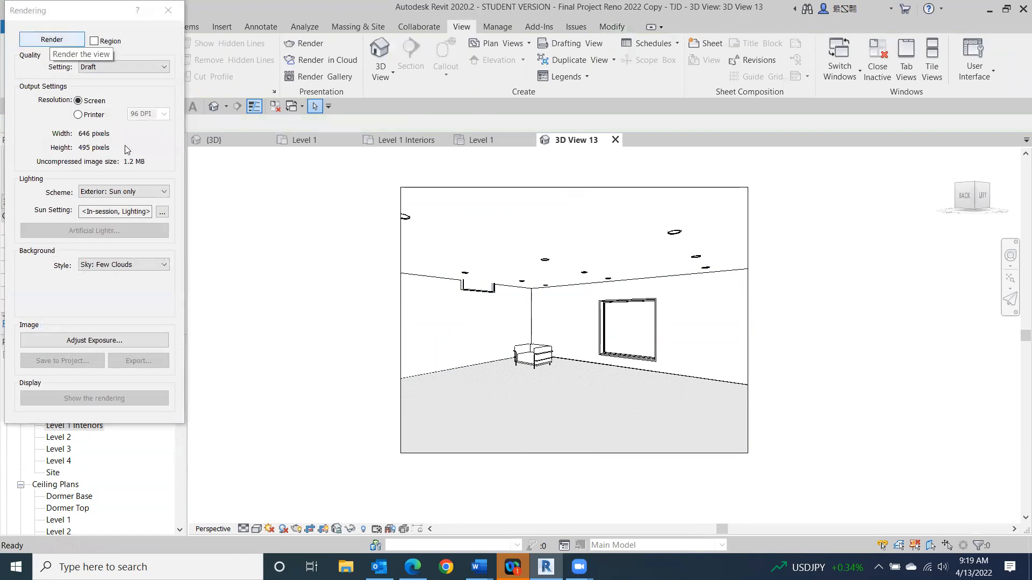
{"action": "left_click", "coordinate": [163, 191]}
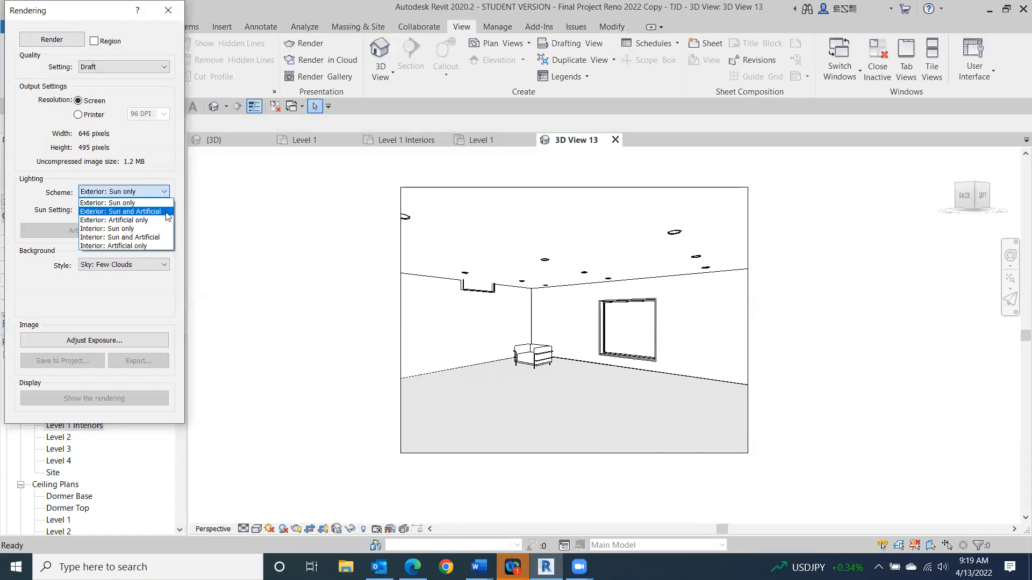
{"action": "left_click", "coordinate": [161, 245]}
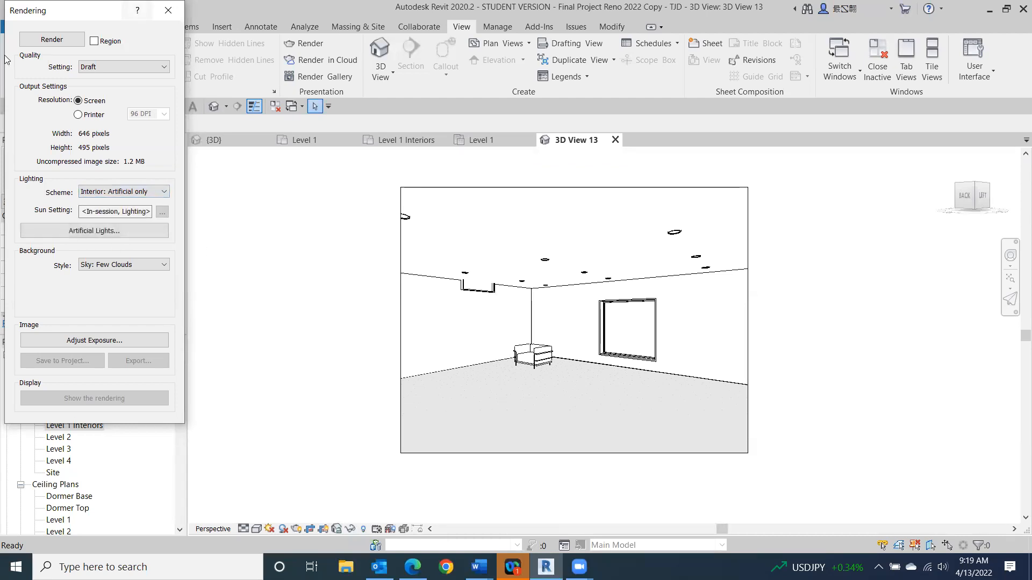
{"action": "left_click", "coordinate": [49, 40]}
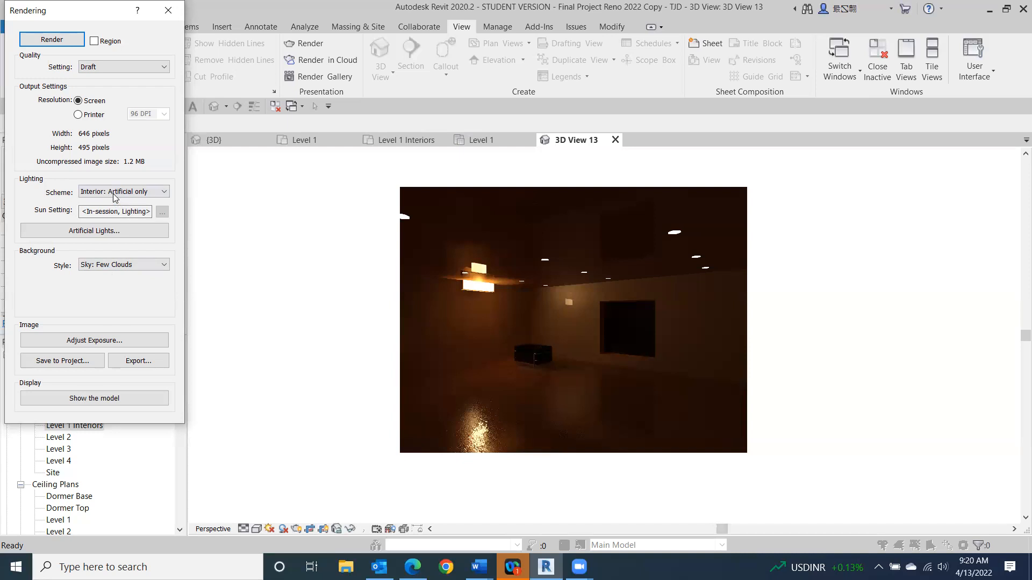
Change the lighting scheme to Interior: Sun and Artificial and render the camera view again.
{"action": "left_click", "coordinate": [165, 193]}
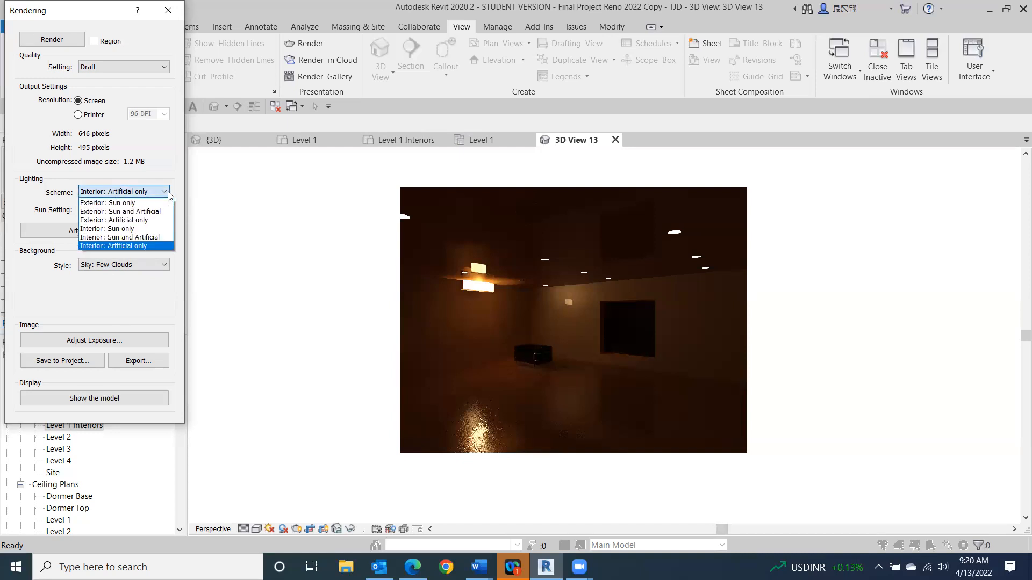
{"action": "left_click", "coordinate": [139, 239]}
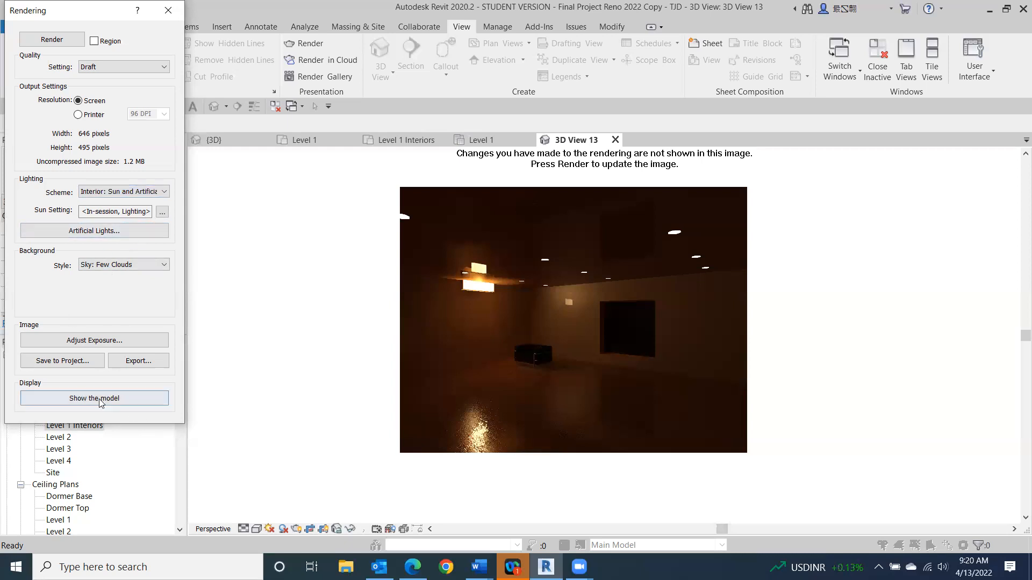
{"action": "left_click", "coordinate": [48, 44]}
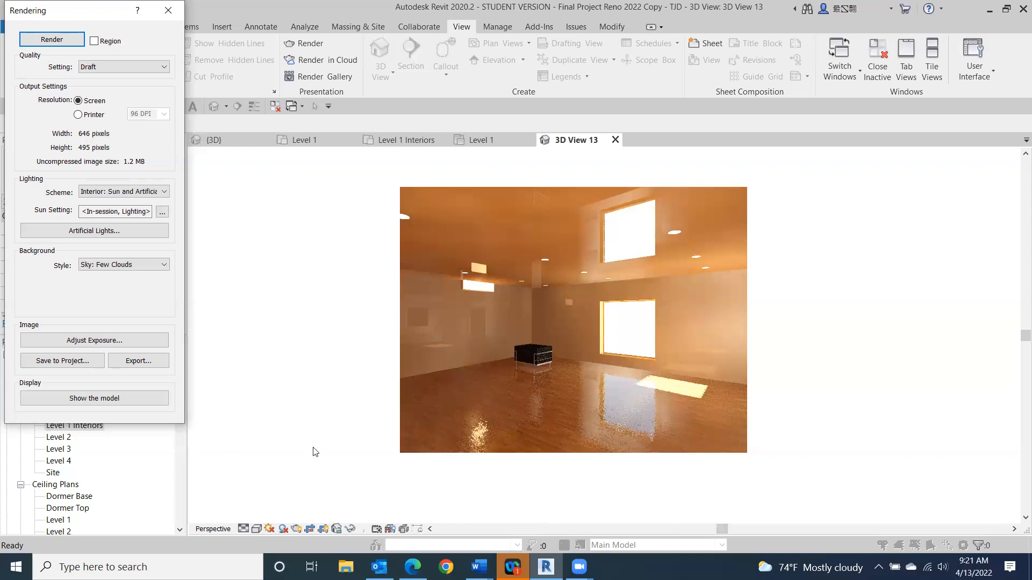
Leave the rendering without saving it to the project and open the Level 1 reflected ceiling plan.
{"action": "left_click", "coordinate": [65, 366]}
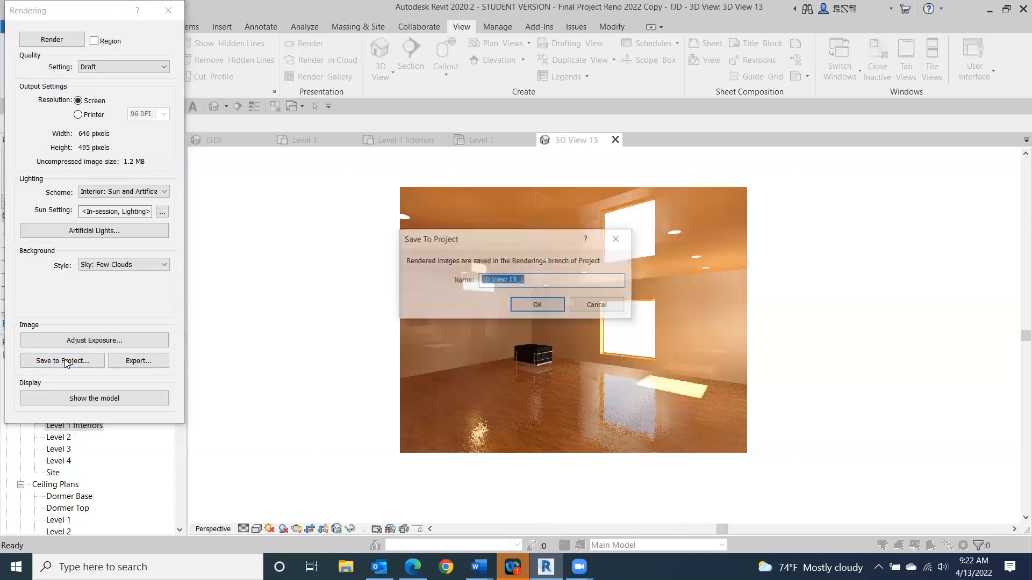
{"action": "left_click", "coordinate": [597, 308]}
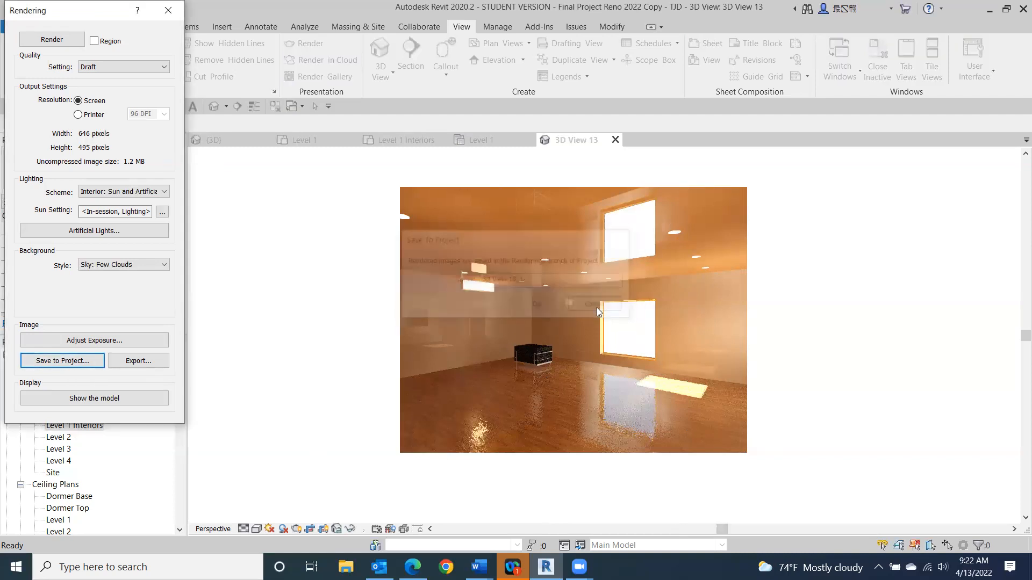
{"action": "left_click", "coordinate": [167, 10]}
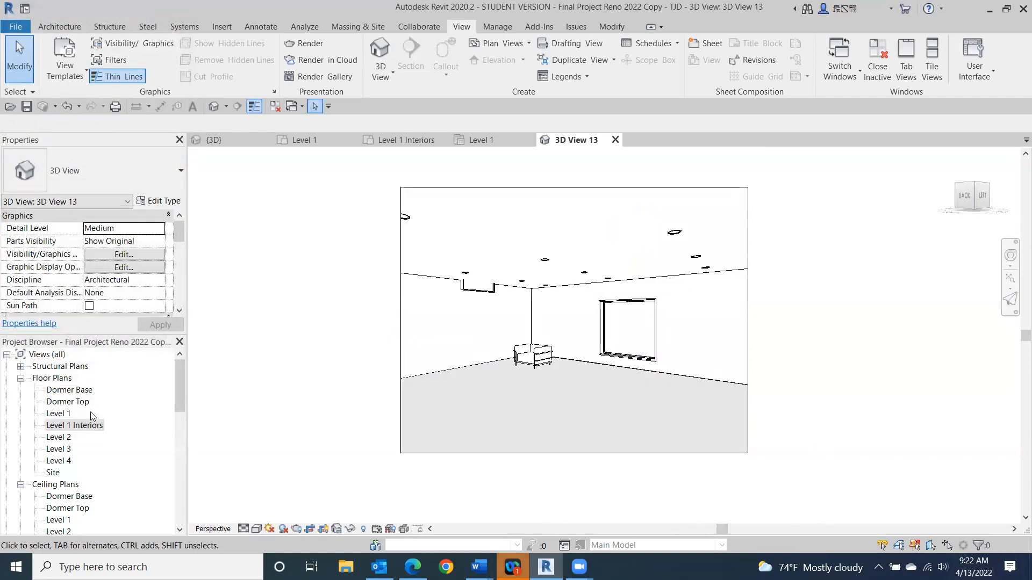
{"action": "double_click", "coordinate": [59, 521]}
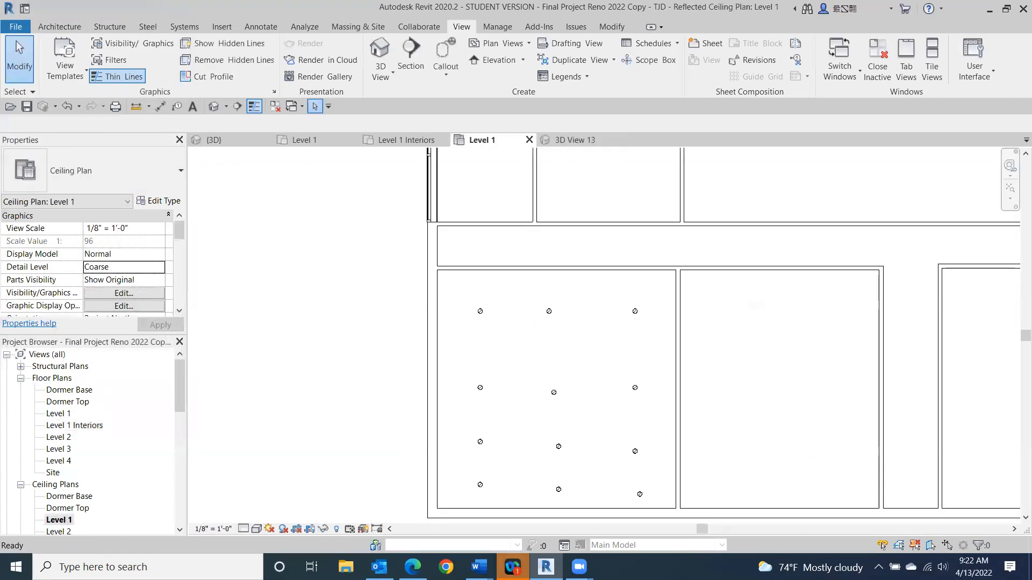
{"action": "scroll", "coordinate": [814, 452], "scroll_direction": "down", "scroll_amount": 3}
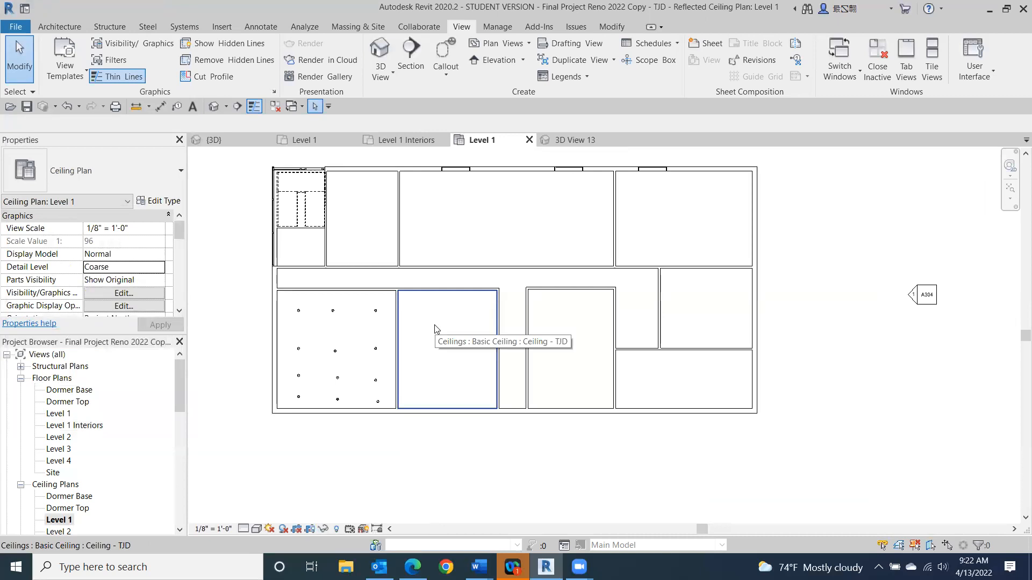
Load the Pendant Lamp - Art Glass - LED family from the Internal lighting folder as a component.
{"action": "left_click", "coordinate": [55, 28]}
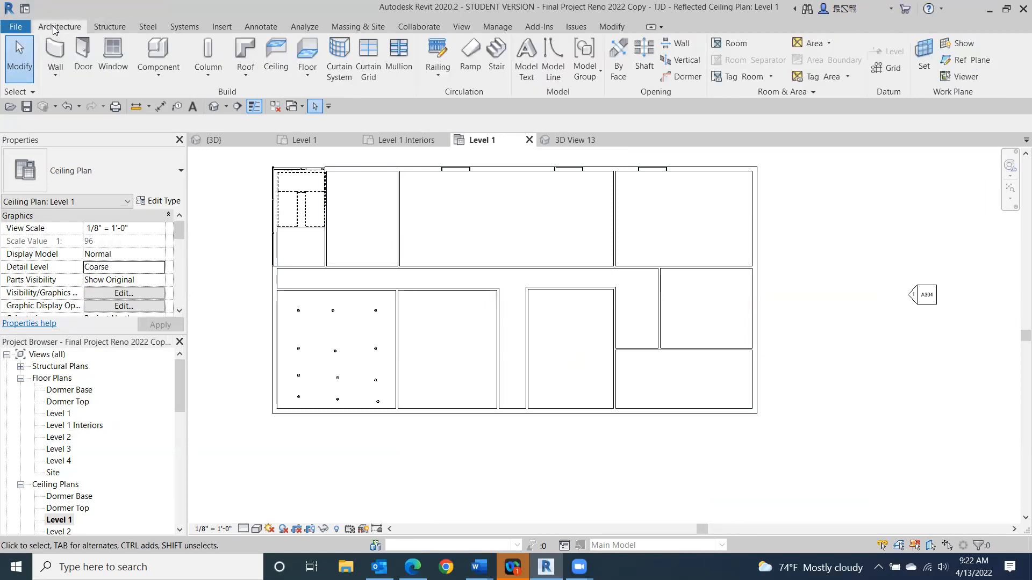
{"action": "left_click", "coordinate": [158, 49]}
{"action": "left_click", "coordinate": [548, 79]}
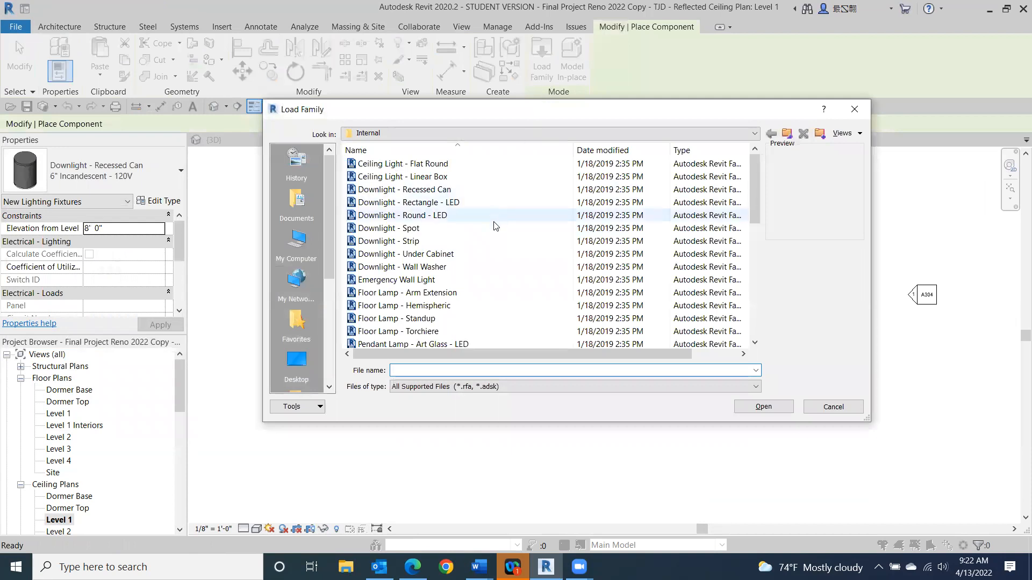
{"action": "scroll", "coordinate": [494, 223], "scroll_direction": "down", "scroll_amount": 2}
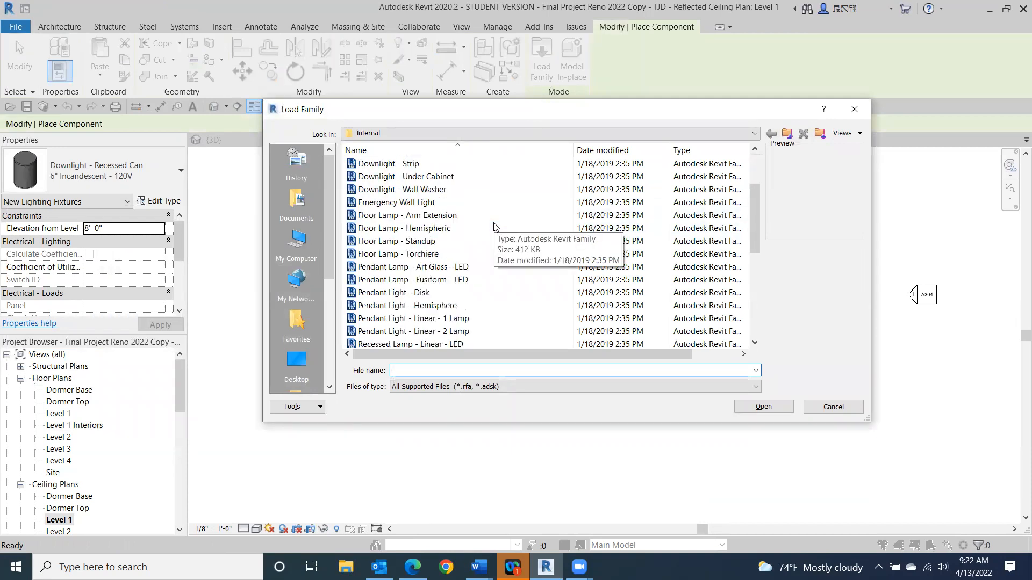
{"action": "left_click", "coordinate": [430, 268]}
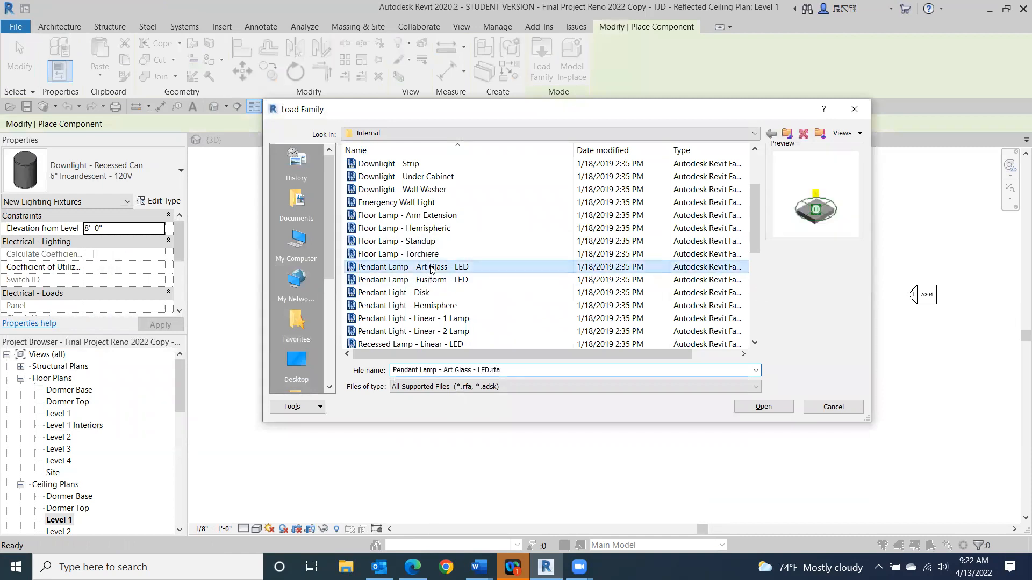
{"action": "double_click", "coordinate": [430, 269]}
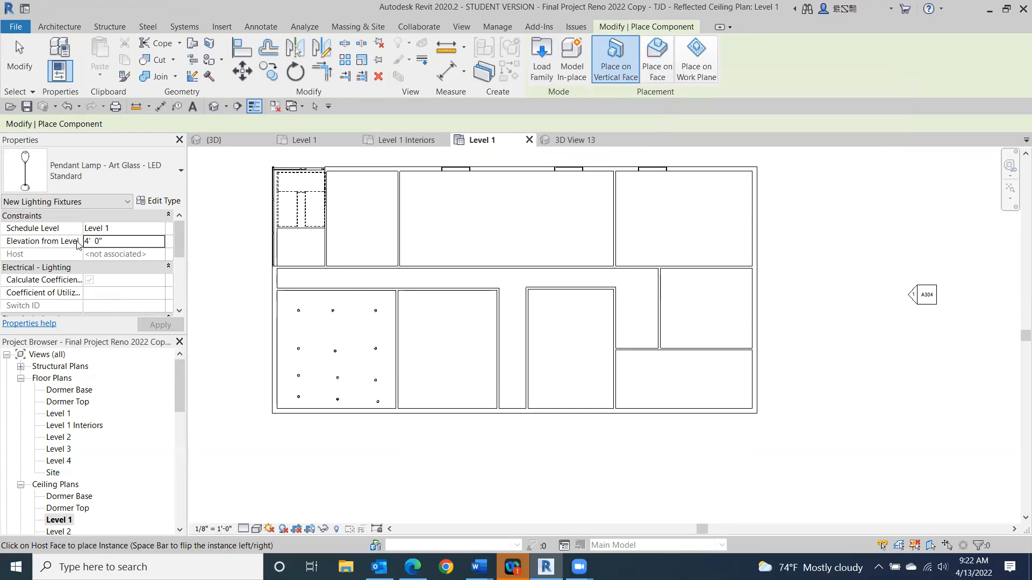
Set the pendant lamp's elevation from level to 9' 0" and try placing the lamp on a face.
{"action": "left_click", "coordinate": [90, 244]}
{"action": "left_click_drag", "start_coordinate": [90, 243], "coordinate": [87, 244]}
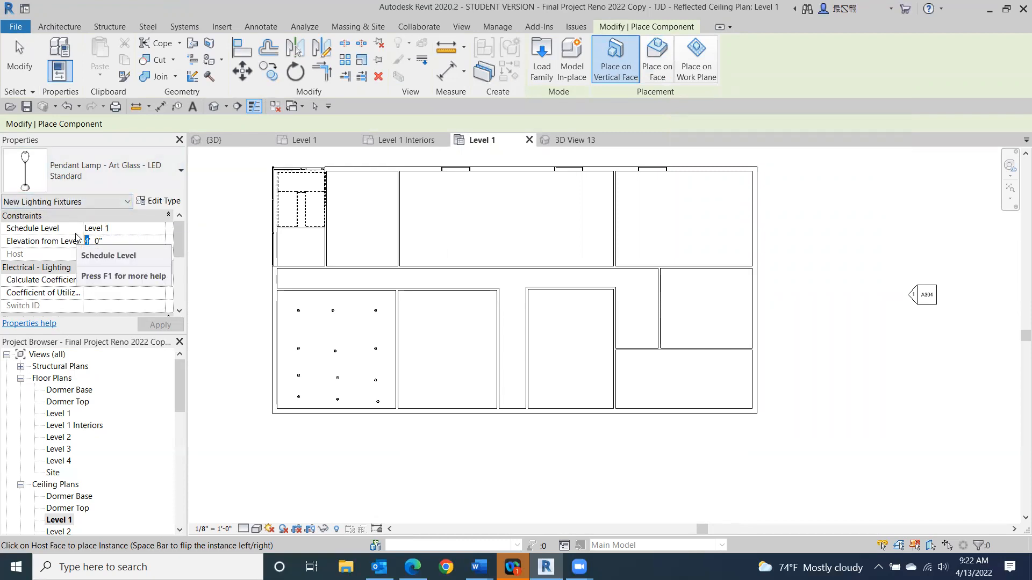
{"action": "type", "text": "9"}
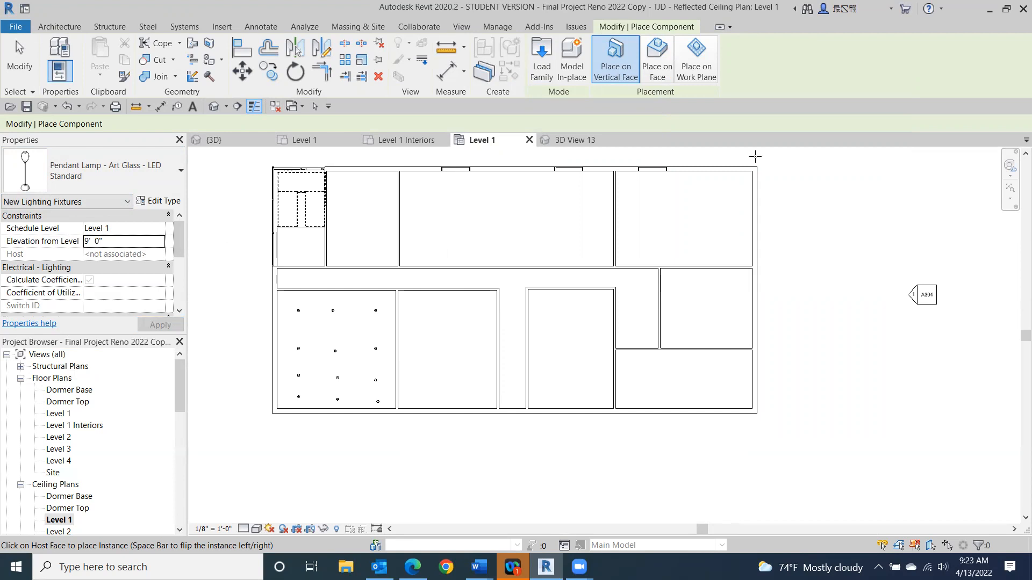
{"action": "left_click", "coordinate": [657, 59]}
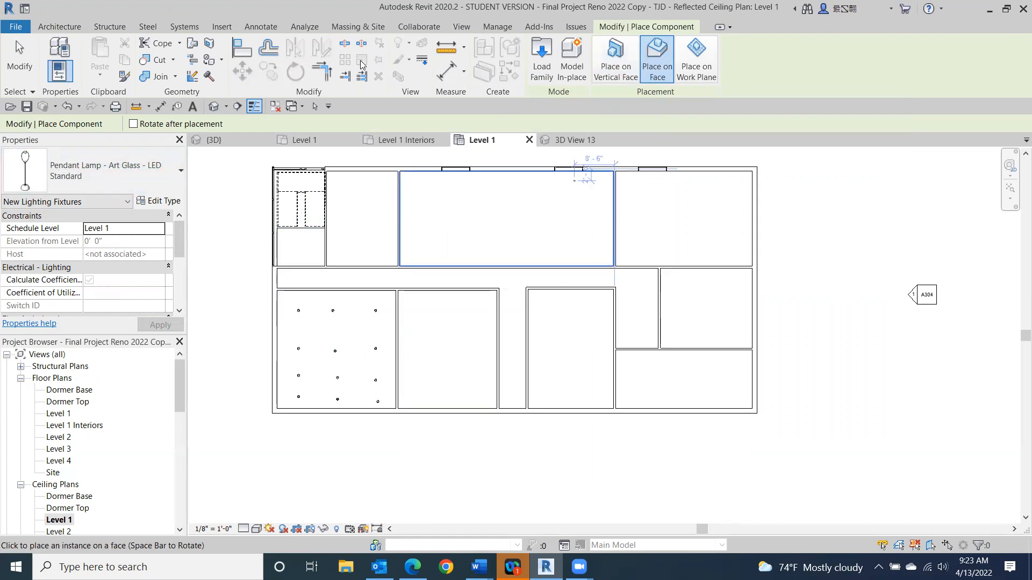
{"action": "left_click", "coordinate": [22, 58]}
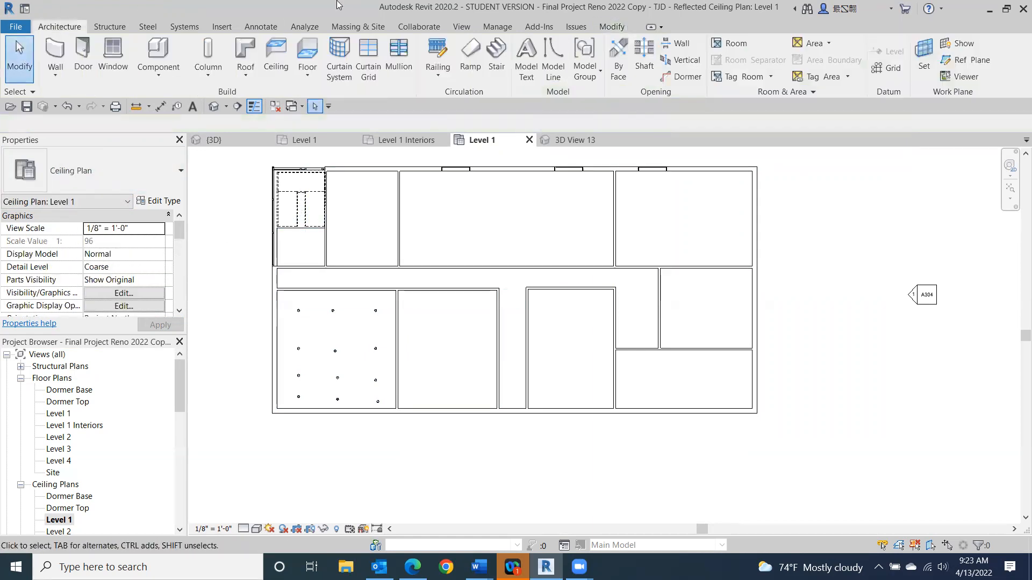
Load the Wall Lamp - Bracket family from the Internal lighting folder as a component.
{"action": "left_click", "coordinate": [175, 60]}
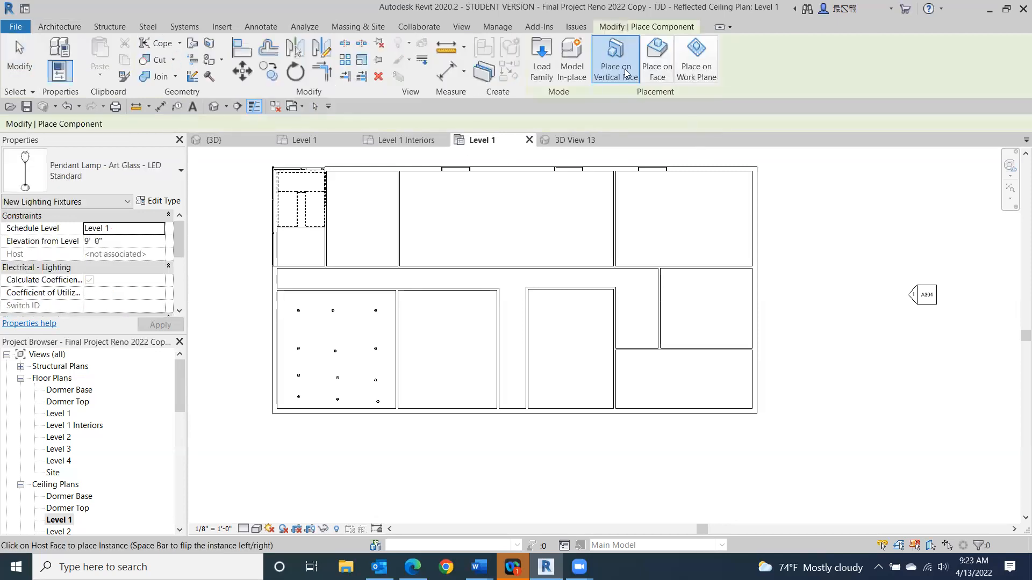
{"action": "left_click", "coordinate": [544, 52]}
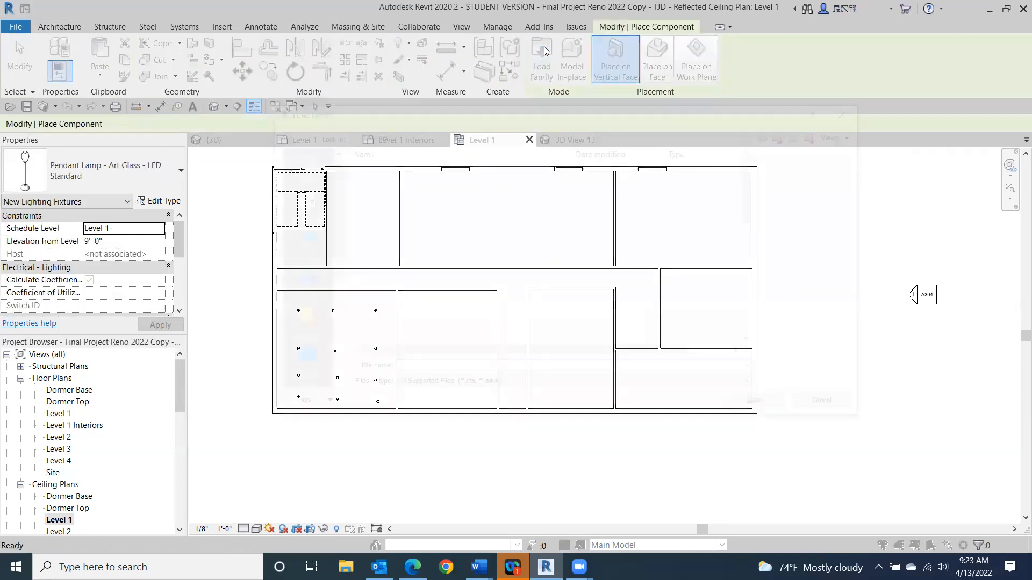
{"action": "scroll", "coordinate": [504, 274], "scroll_direction": "down", "scroll_amount": 3}
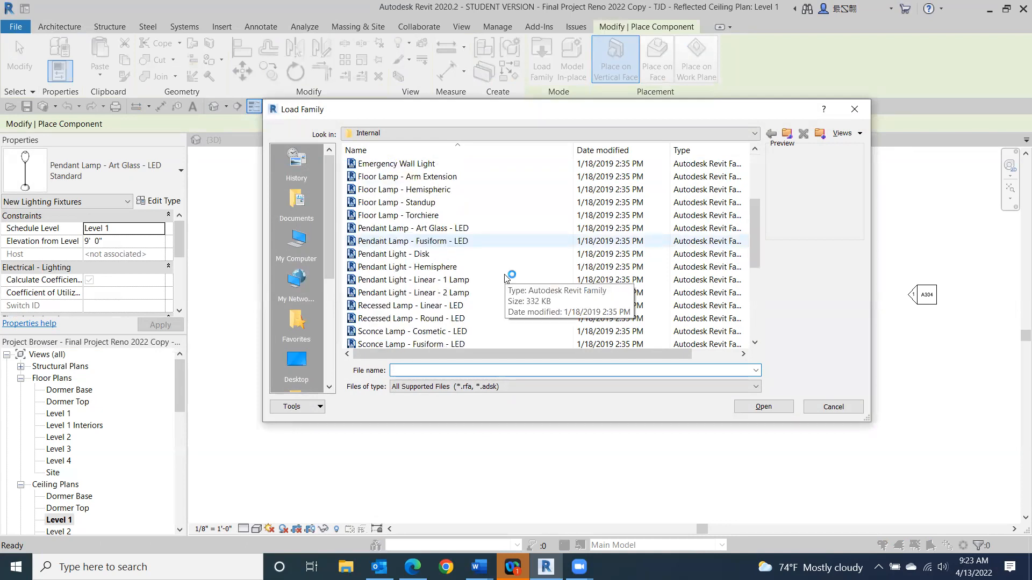
{"action": "scroll", "coordinate": [505, 279], "scroll_direction": "down", "scroll_amount": 4}
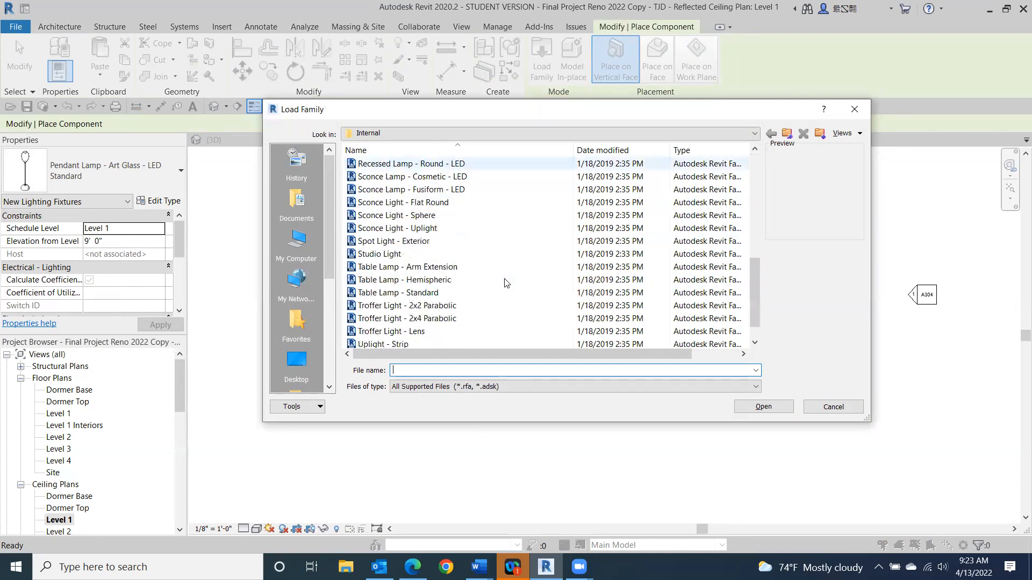
{"action": "left_click", "coordinate": [399, 257]}
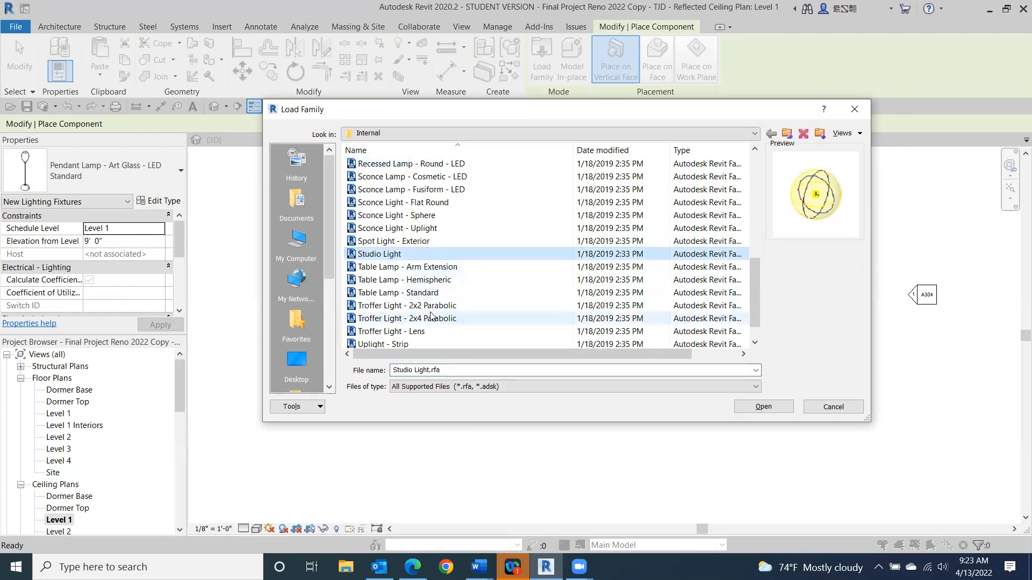
{"action": "scroll", "coordinate": [430, 311], "scroll_direction": "down", "scroll_amount": 1}
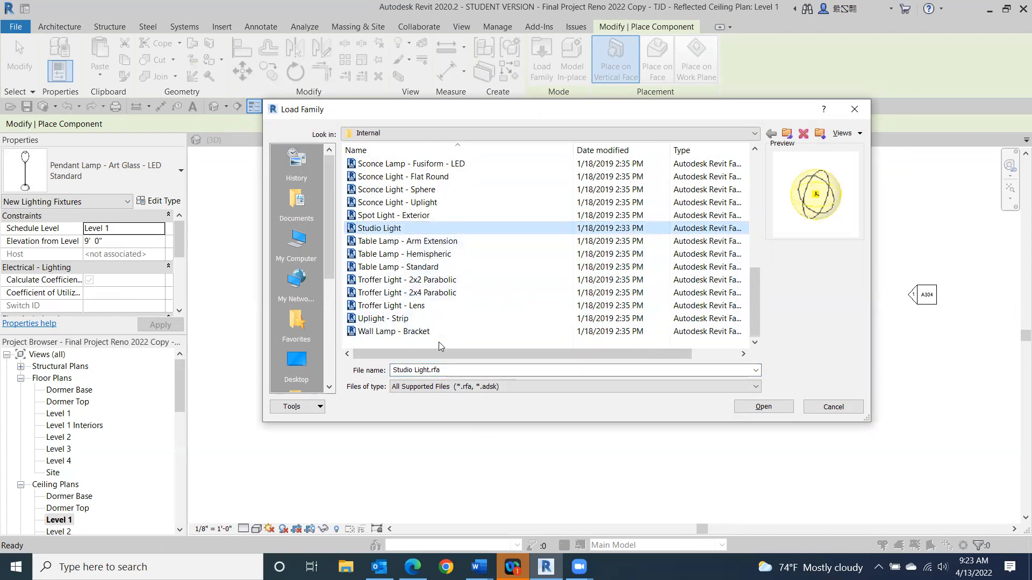
{"action": "left_click", "coordinate": [429, 334]}
{"action": "double_click", "coordinate": [430, 333]}
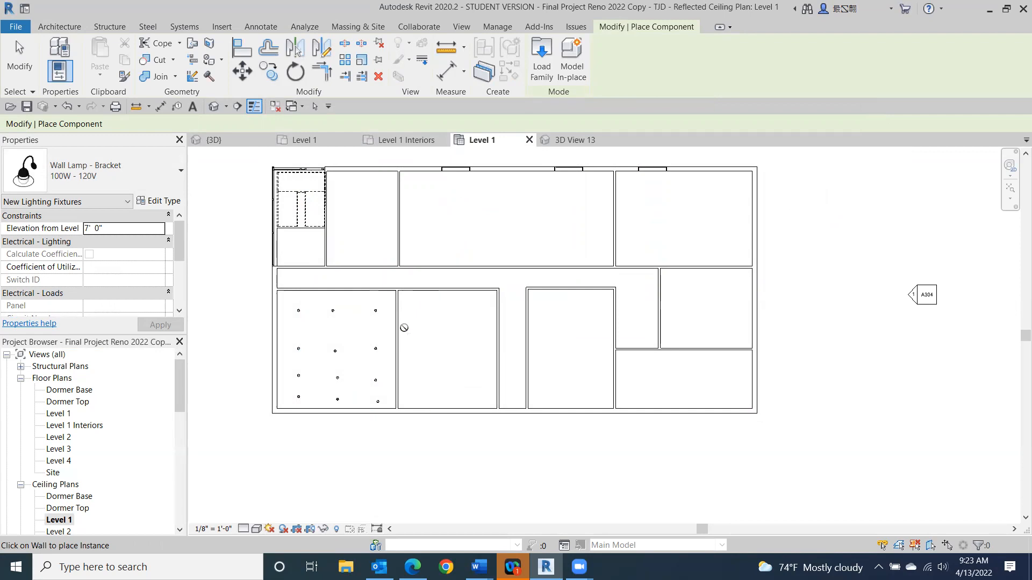
Place three bracket wall lamps on the wall shared with the downlight room, about 8' 6" from the upper wall, 8' 6" and 4' 0" from the lower.
{"action": "scroll", "coordinate": [399, 329], "scroll_direction": "up", "scroll_amount": 3}
{"action": "scroll", "coordinate": [399, 329], "scroll_direction": "up", "scroll_amount": 1}
{"action": "left_click", "coordinate": [399, 330]}
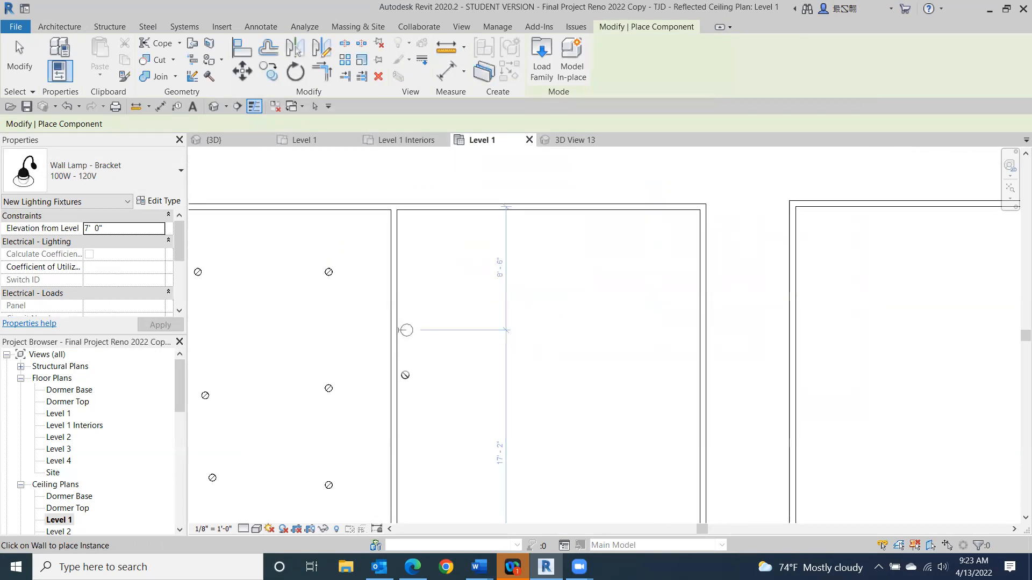
{"action": "left_click", "coordinate": [399, 456]}
{"action": "middle_click_drag", "start_coordinate": [437, 481], "coordinate": [438, 237]}
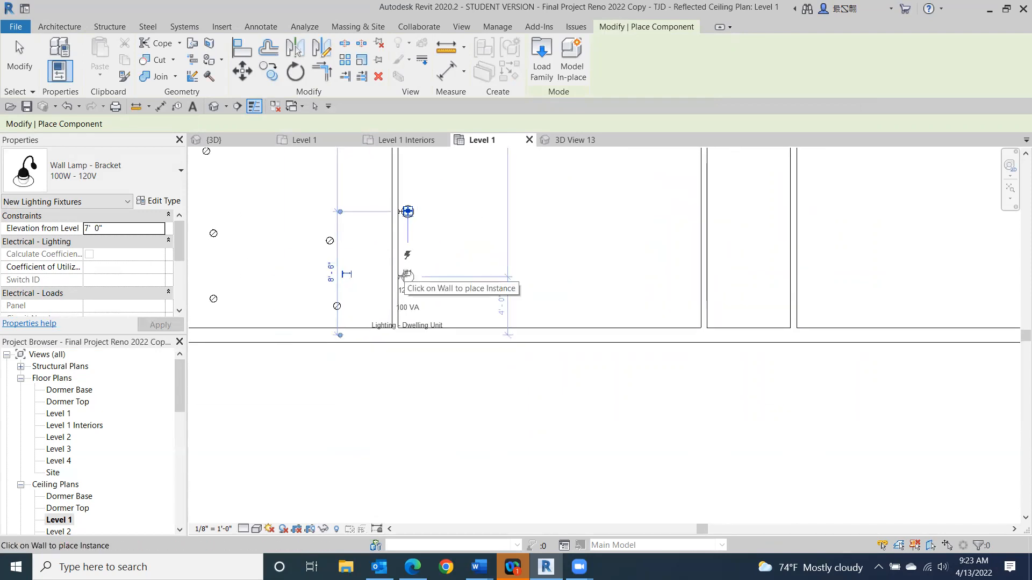
{"action": "left_click", "coordinate": [407, 276]}
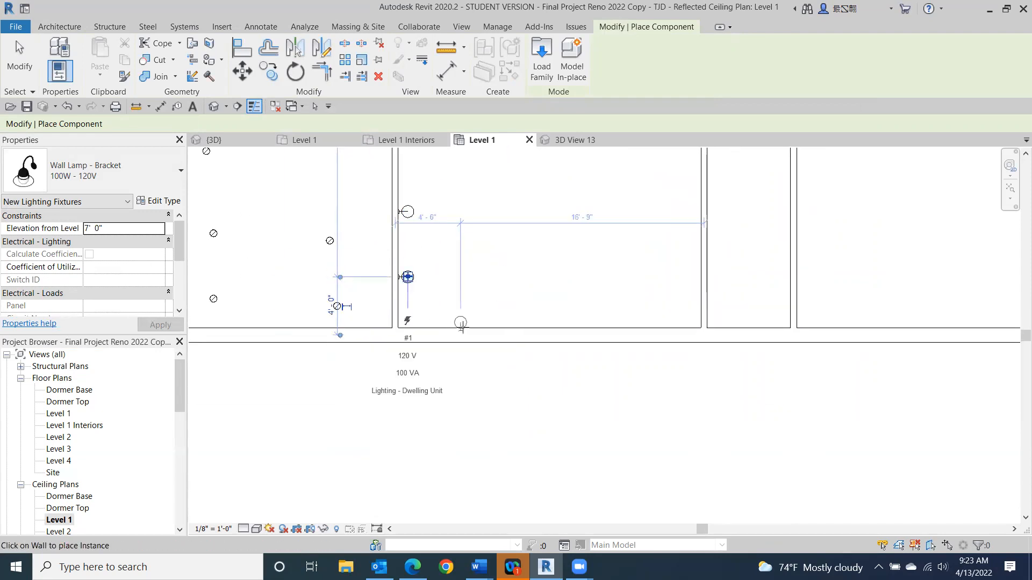
Place three bracket wall lamps on the same room's right wall, about 4' 6" and 9' 6" from the lower wall and 9' 0" from the upper.
{"action": "middle_click_drag", "start_coordinate": [731, 307], "coordinate": [600, 407]}
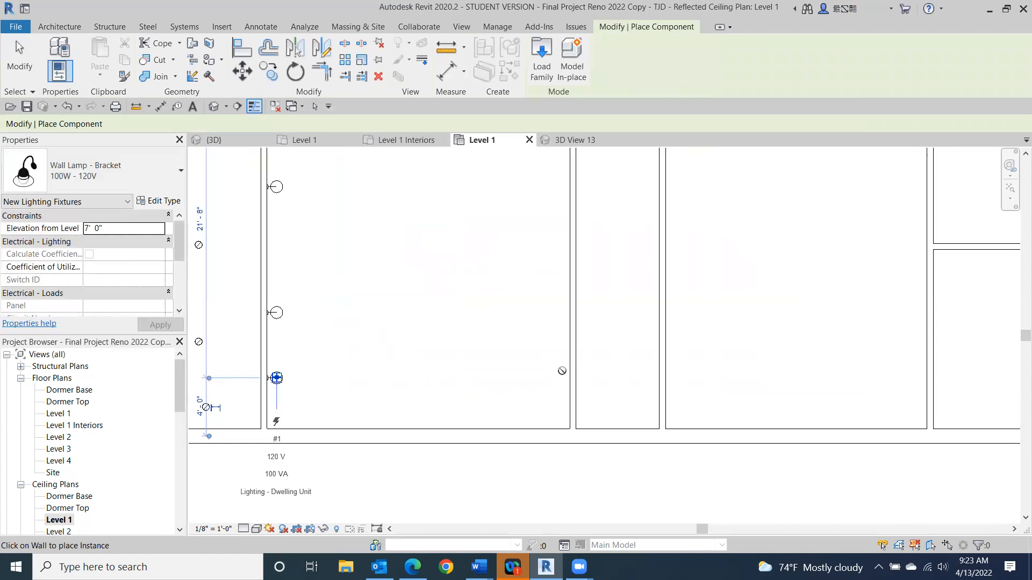
{"action": "left_click", "coordinate": [560, 371]}
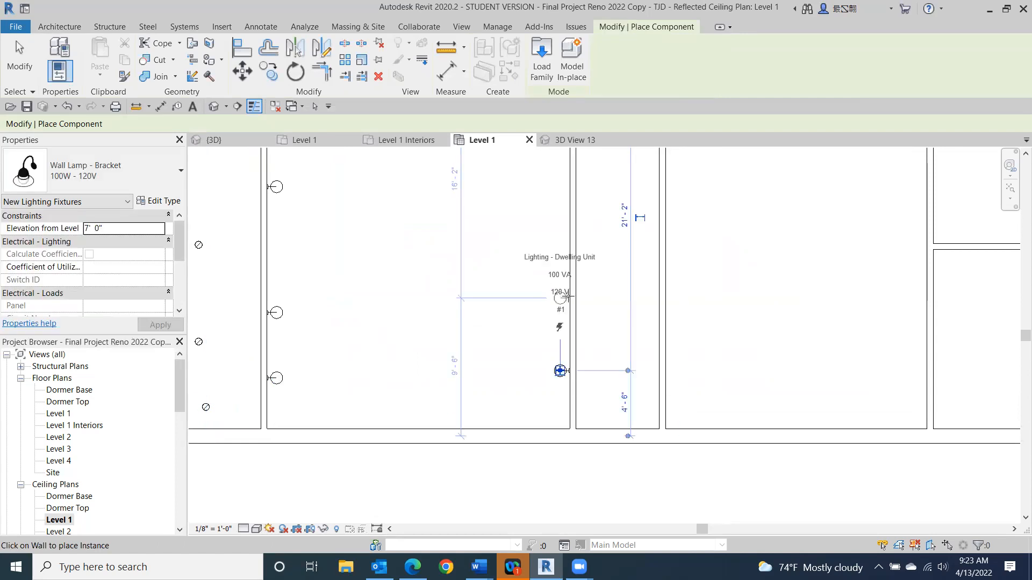
{"action": "left_click", "coordinate": [560, 269]}
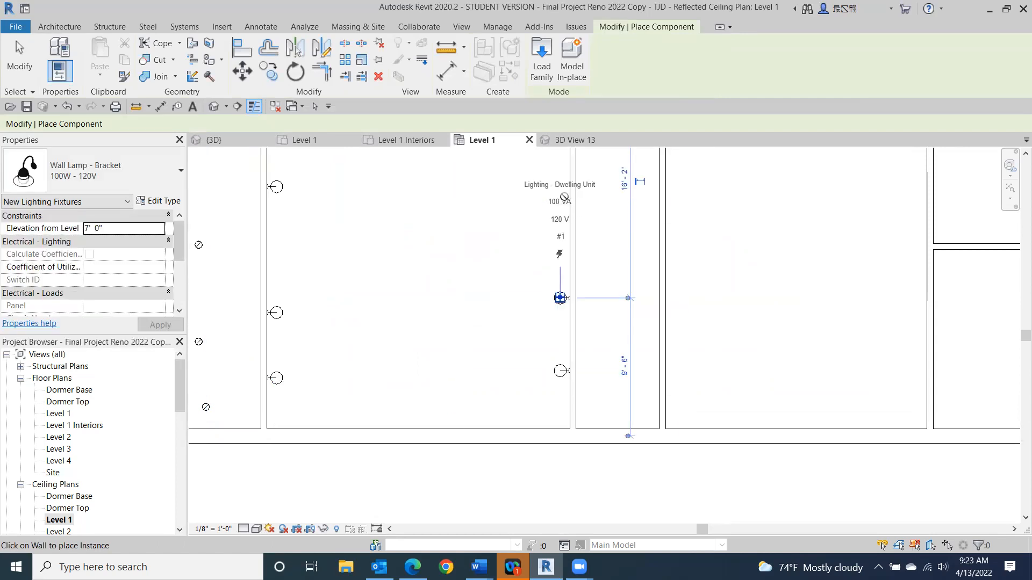
{"action": "left_click", "coordinate": [560, 194]}
{"action": "middle_click_drag", "start_coordinate": [481, 221], "coordinate": [468, 411]}
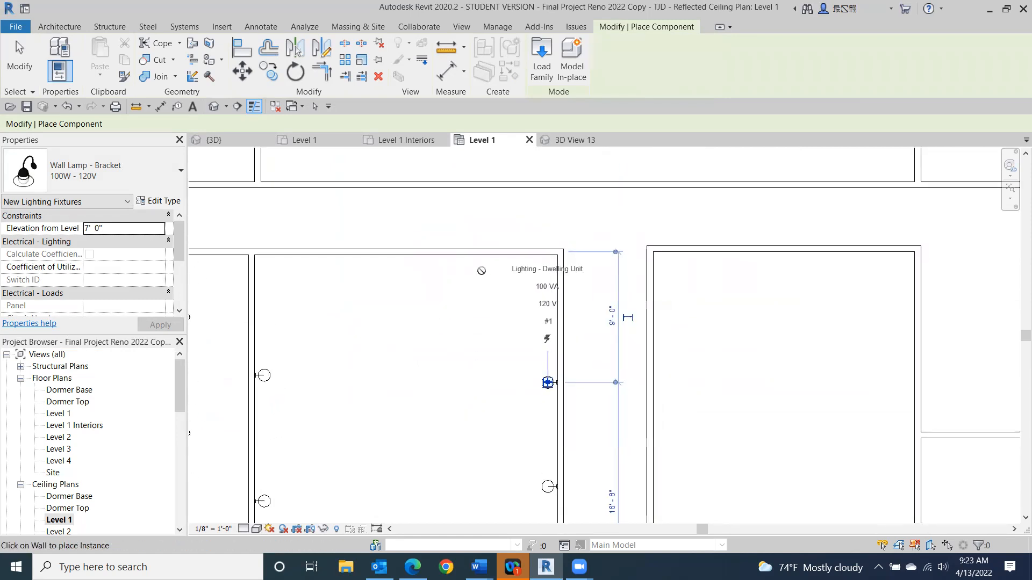
{"action": "middle_click_drag", "start_coordinate": [481, 272], "coordinate": [692, 206]}
{"action": "left_click", "coordinate": [651, 192]}
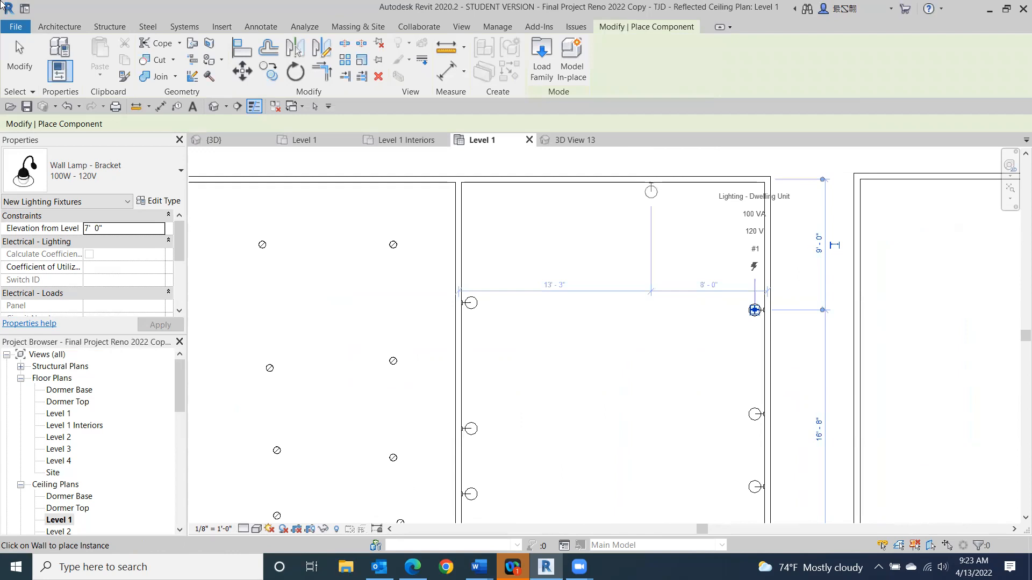
{"action": "left_click", "coordinate": [16, 66]}
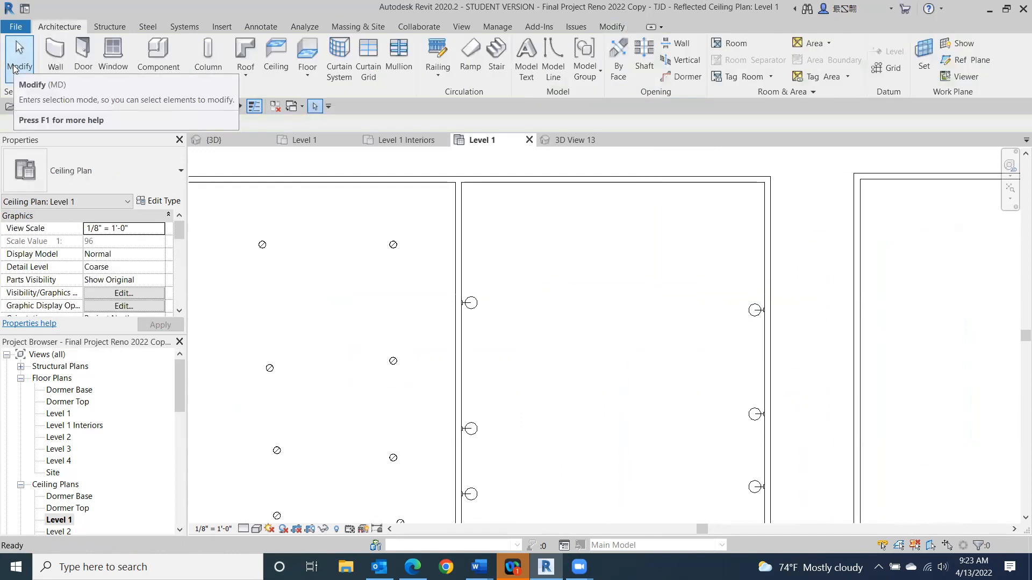
Load the Ceiling Light - Flat Round family from the Internal lighting folder as a component.
{"action": "left_click", "coordinate": [162, 54]}
{"action": "left_click", "coordinate": [549, 75]}
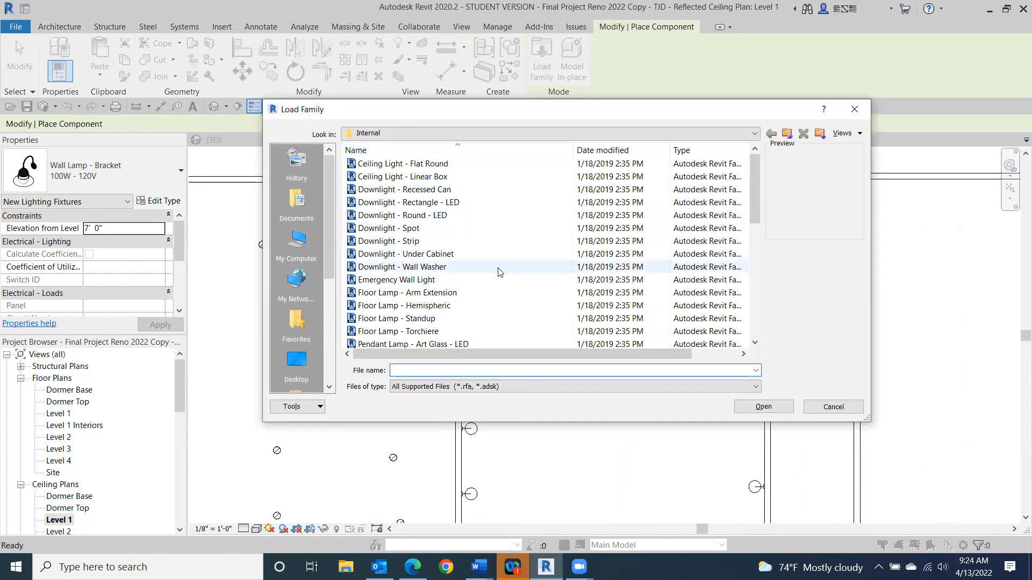
{"action": "double_click", "coordinate": [429, 165]}
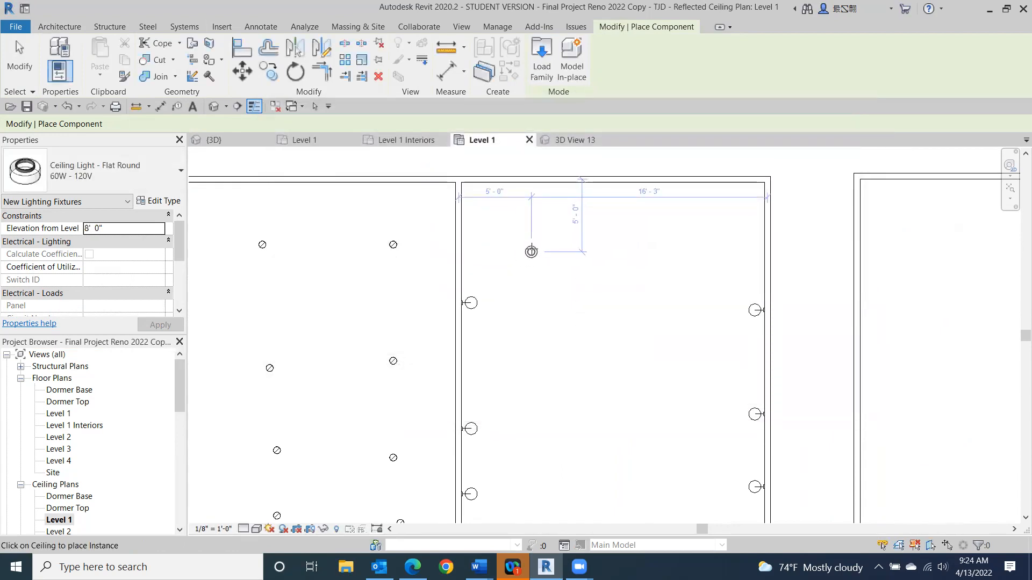
Place six flat round ceiling lights in two rows of three, about 5' 0" and 9' 0" from the upper wall of the wall-lamp room.
{"action": "left_click", "coordinate": [542, 256]}
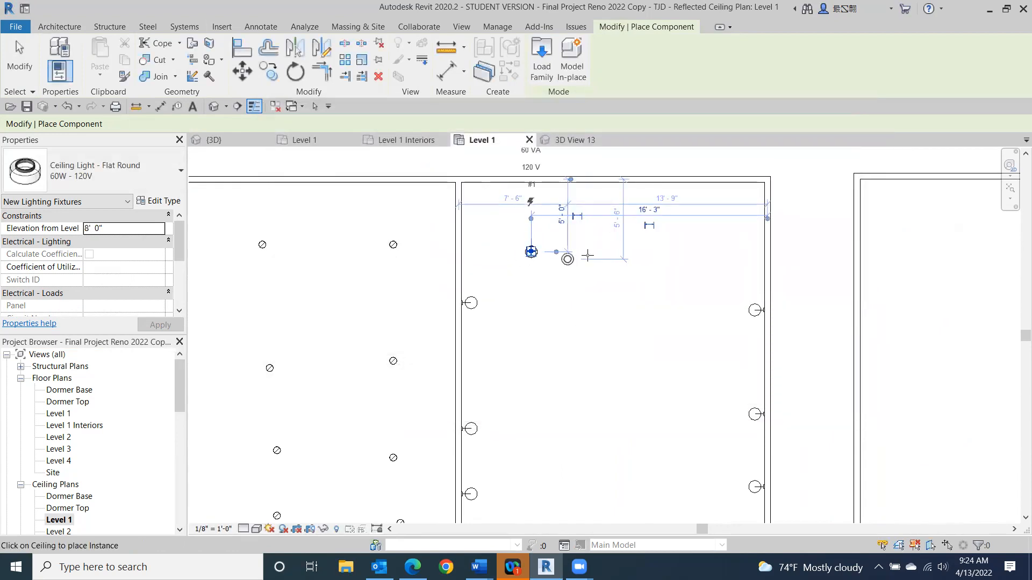
{"action": "left_click", "coordinate": [590, 252]}
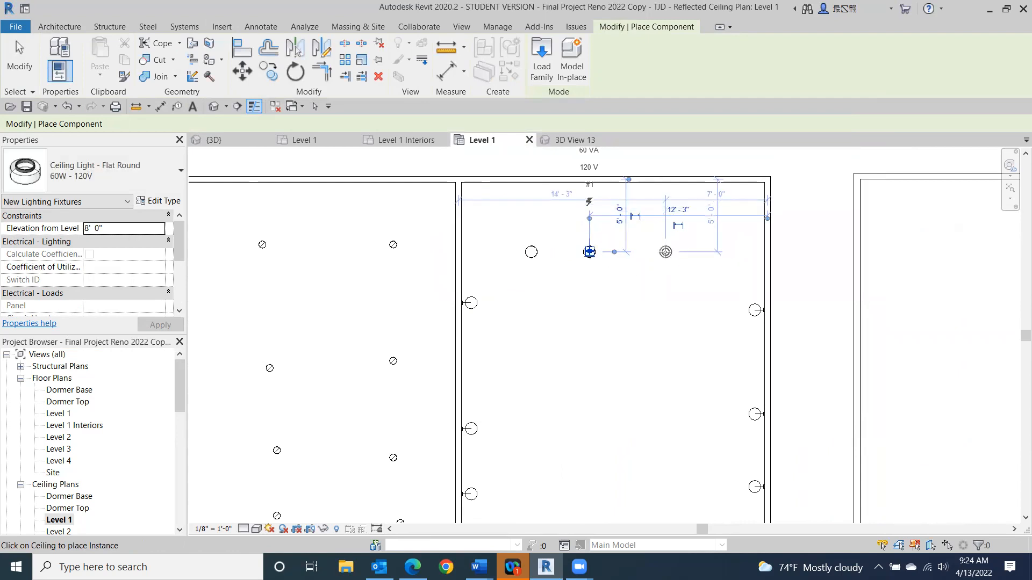
{"action": "left_click", "coordinate": [665, 252]}
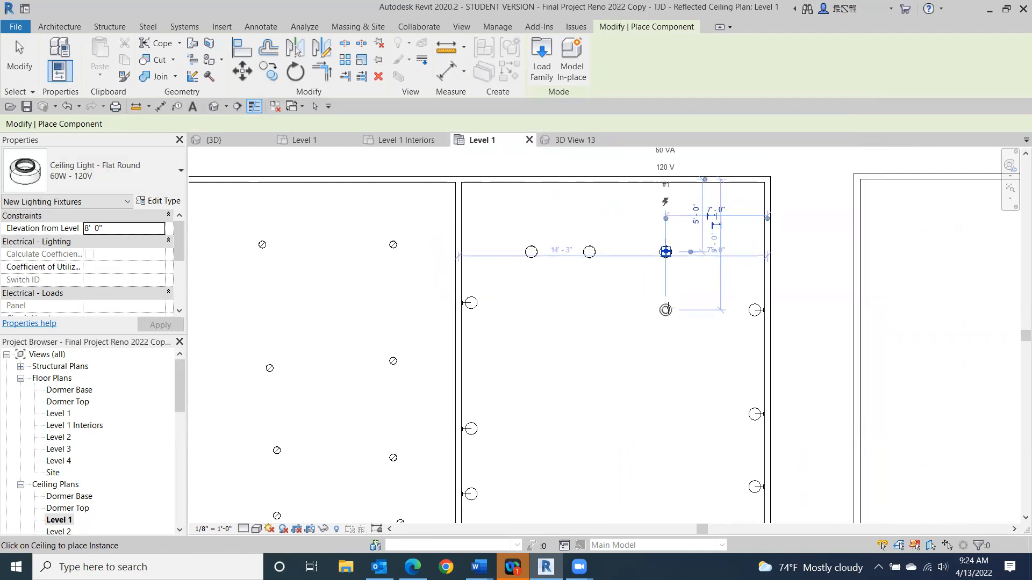
{"action": "left_click", "coordinate": [666, 311]}
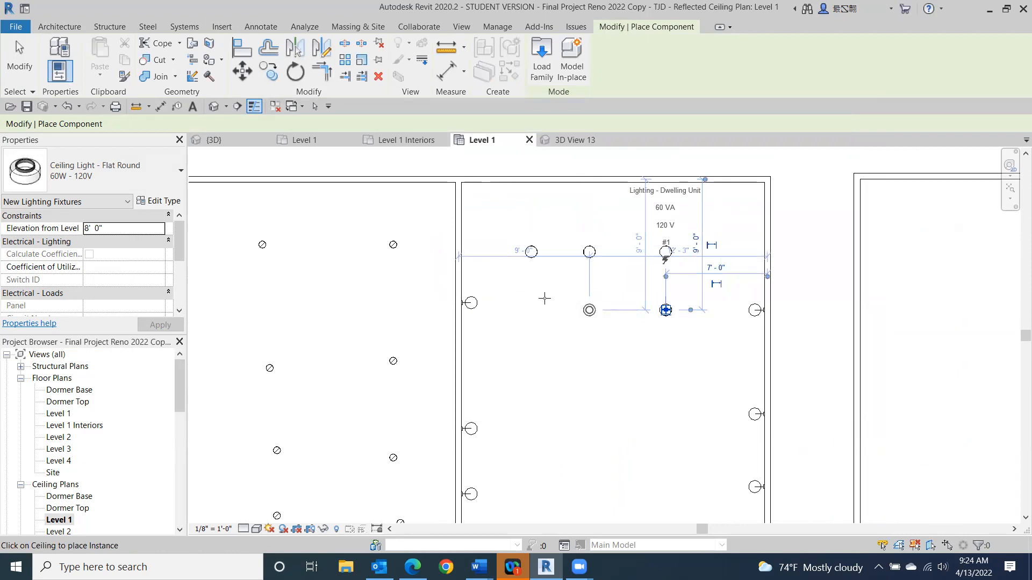
{"action": "left_click", "coordinate": [589, 310]}
{"action": "left_click", "coordinate": [531, 303]}
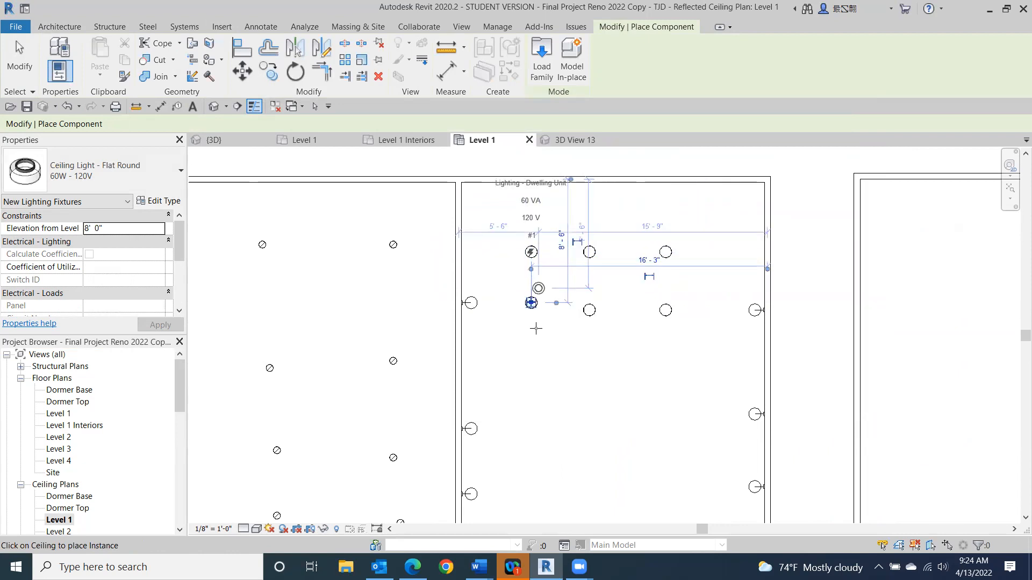
Place six more flat round ceiling lights in two rows of three, about 13' 0" and 17' 6" from the same room's upper wall.
{"action": "left_click", "coordinate": [531, 368]}
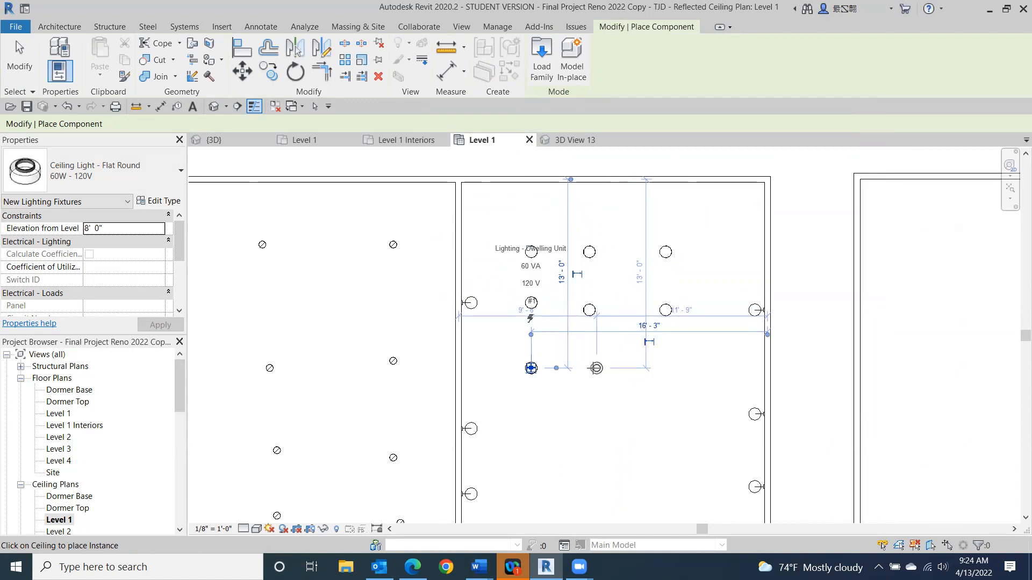
{"action": "left_click", "coordinate": [595, 368]}
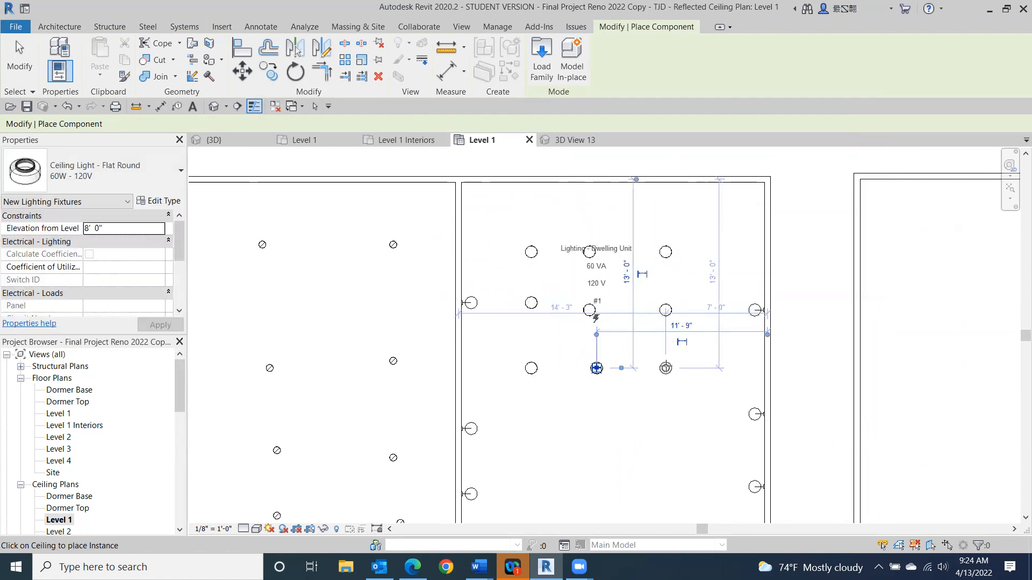
{"action": "left_click", "coordinate": [666, 368]}
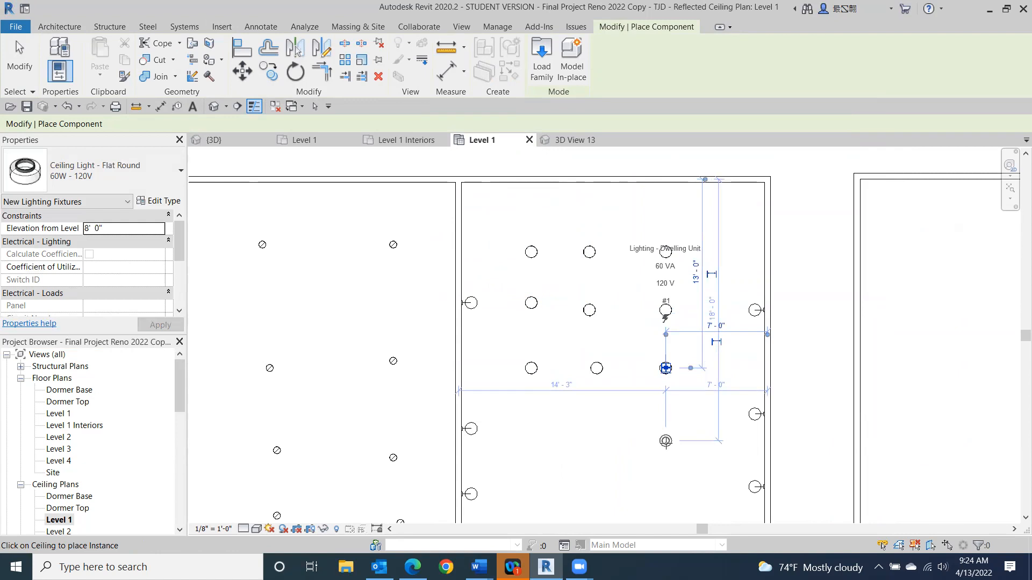
{"action": "left_click", "coordinate": [666, 440]}
{"action": "left_click", "coordinate": [597, 433]}
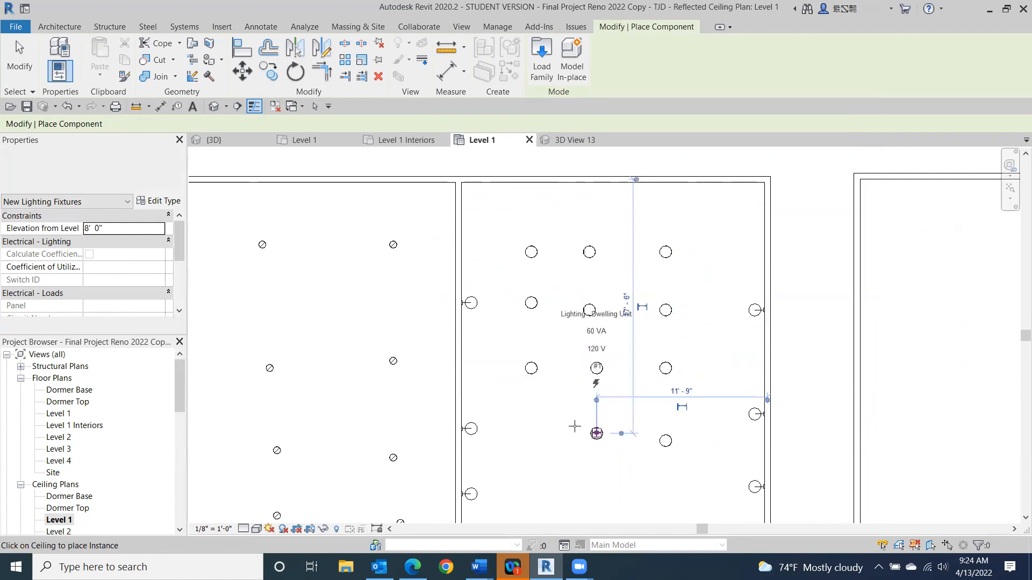
{"action": "left_click", "coordinate": [531, 433]}
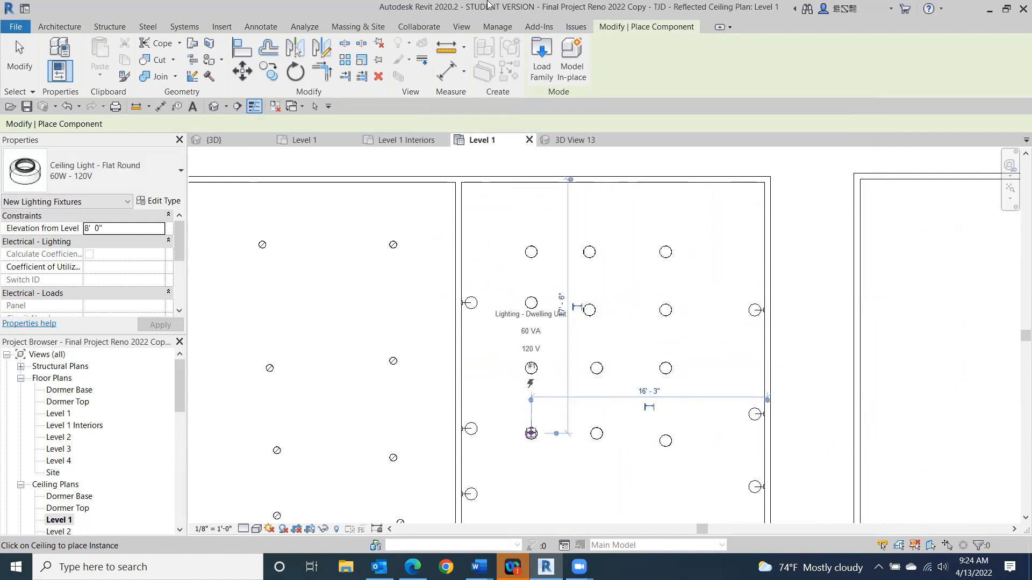
{"action": "left_click", "coordinate": [7, 59]}
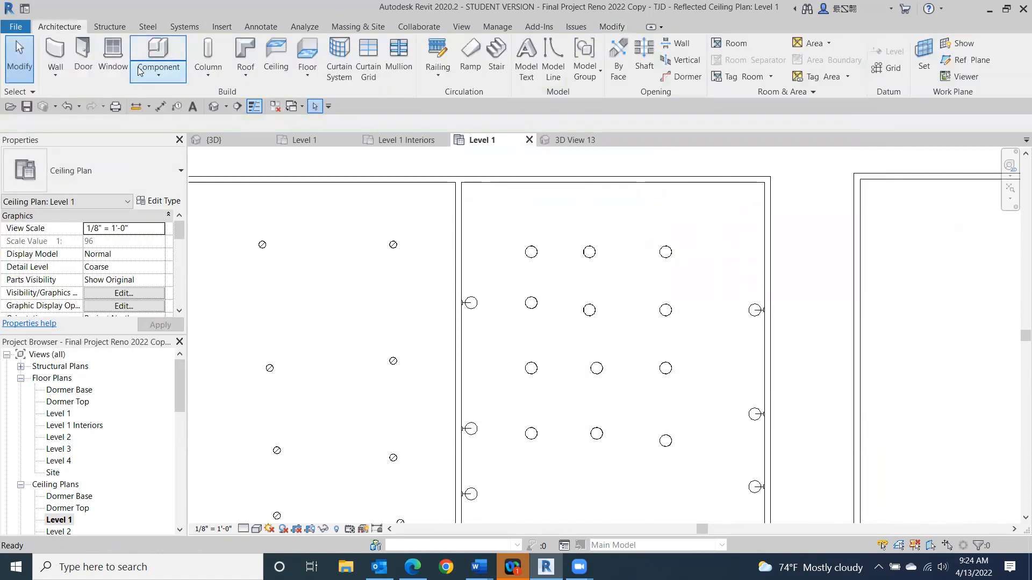
{"action": "left_click", "coordinate": [155, 52]}
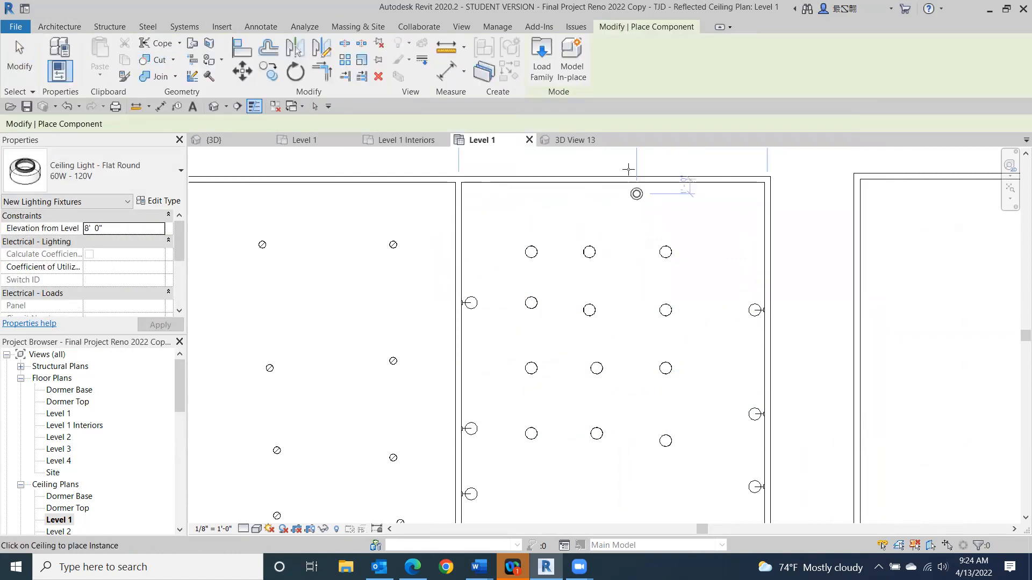
{"action": "left_click", "coordinate": [543, 50]}
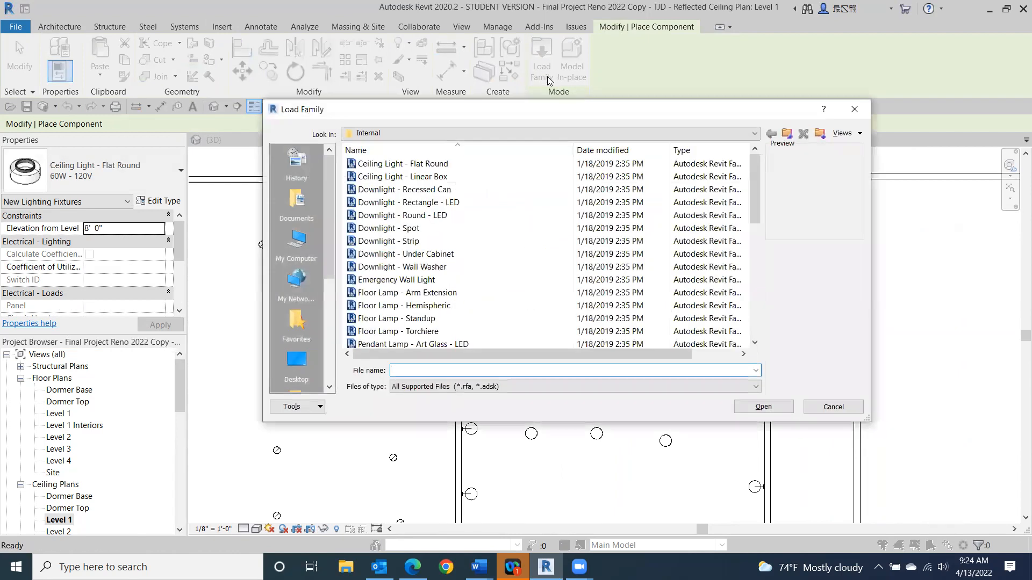
{"action": "scroll", "coordinate": [486, 301], "scroll_direction": "down", "scroll_amount": 1}
{"action": "scroll", "coordinate": [488, 295], "scroll_direction": "down", "scroll_amount": 1}
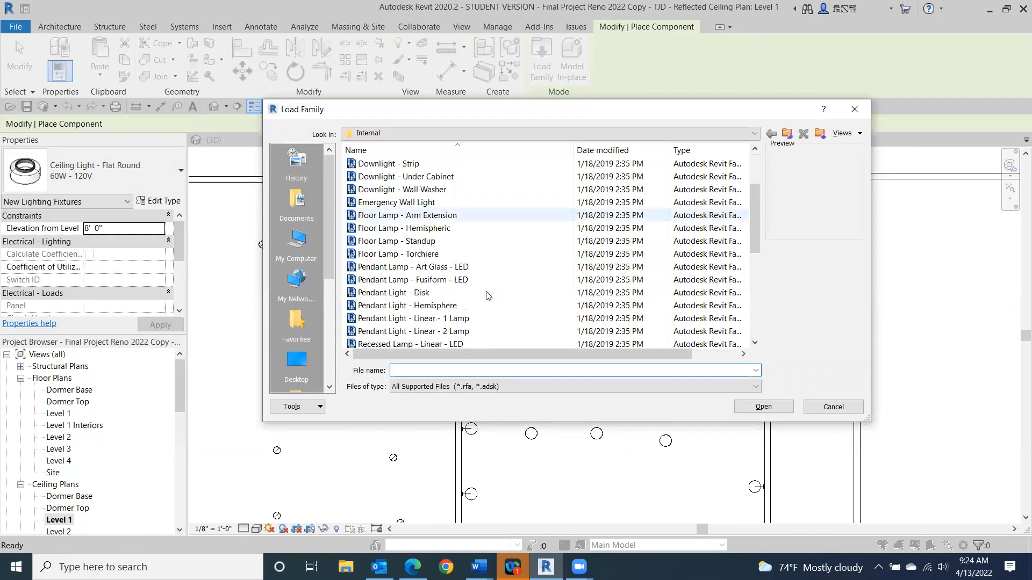
{"action": "scroll", "coordinate": [488, 295], "scroll_direction": "down", "scroll_amount": 1}
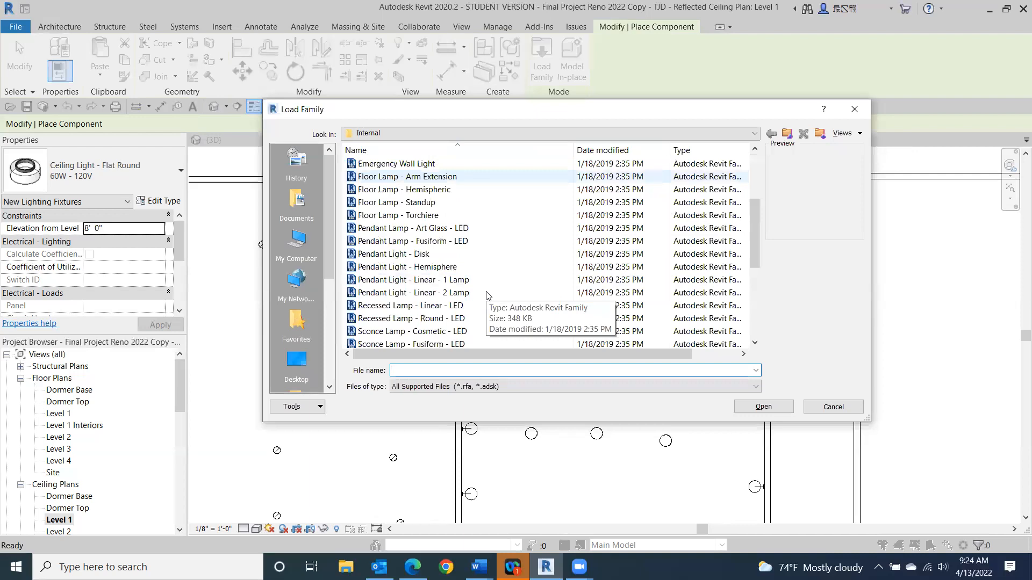
{"action": "scroll", "coordinate": [488, 295], "scroll_direction": "down", "scroll_amount": 1}
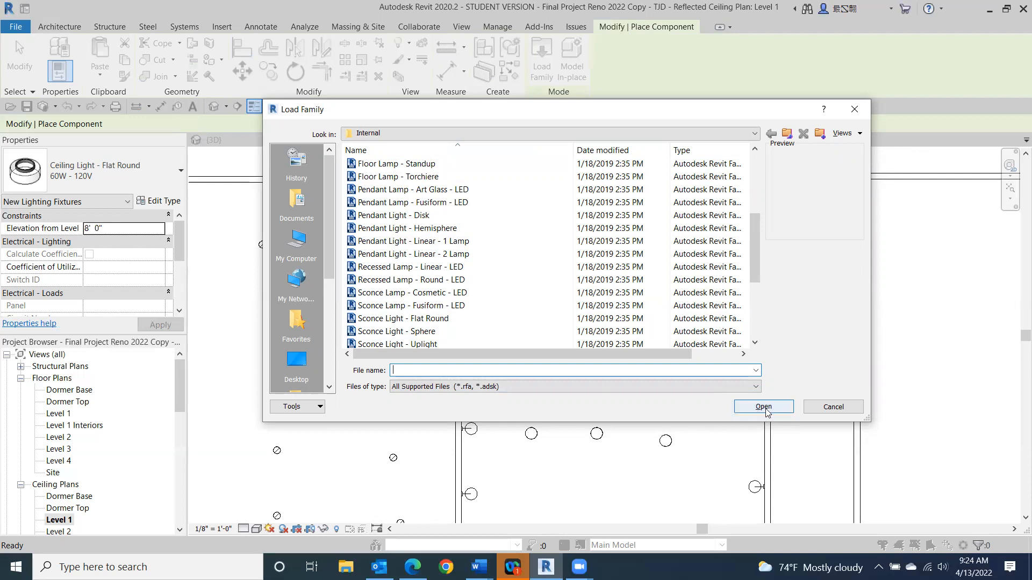
{"action": "left_click", "coordinate": [827, 409]}
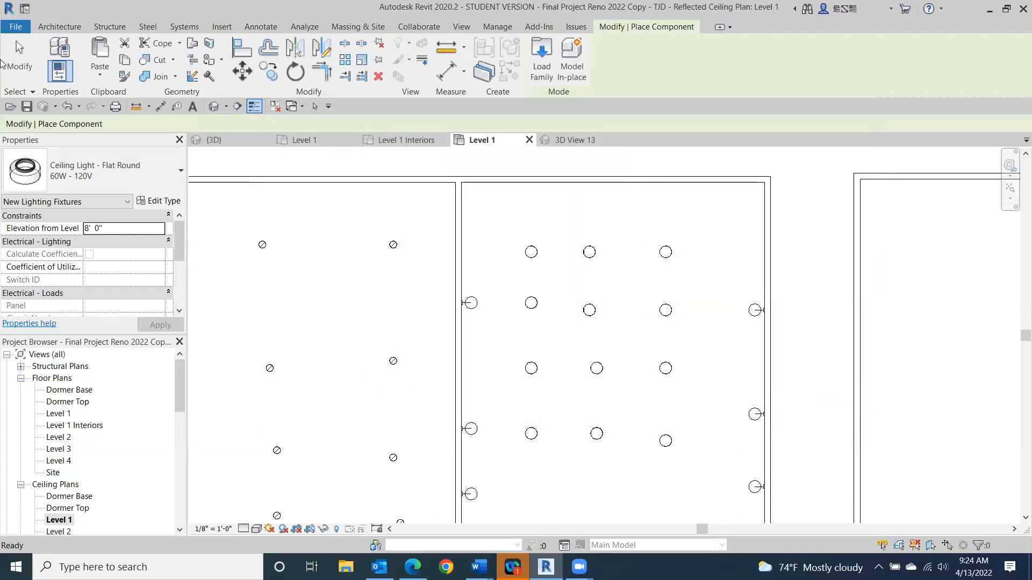
Load the Floor Lamp - Hemispheric family as a component in the Level 1 Interiors floor plan.
{"action": "double_click", "coordinate": [61, 414]}
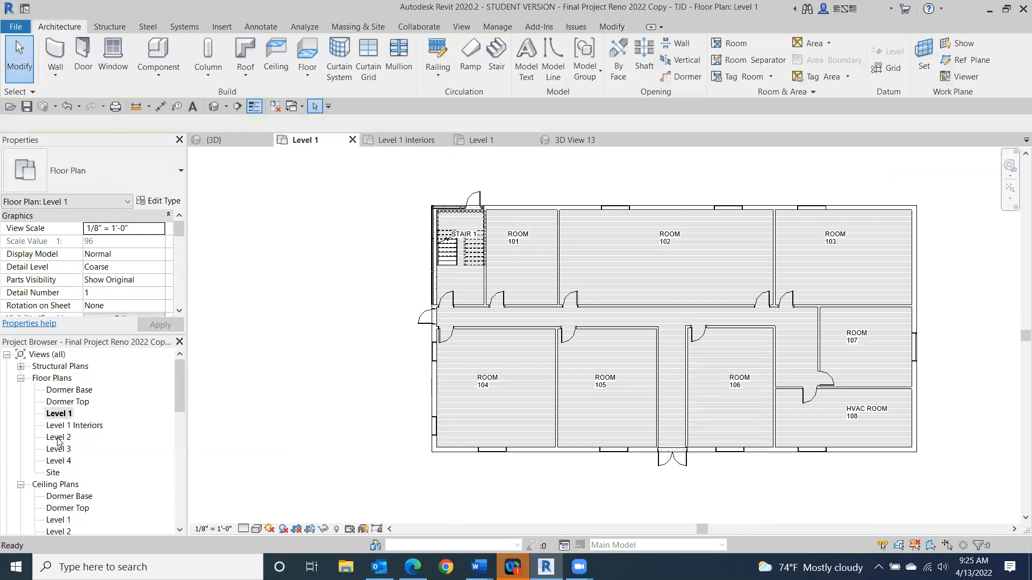
{"action": "double_click", "coordinate": [59, 425]}
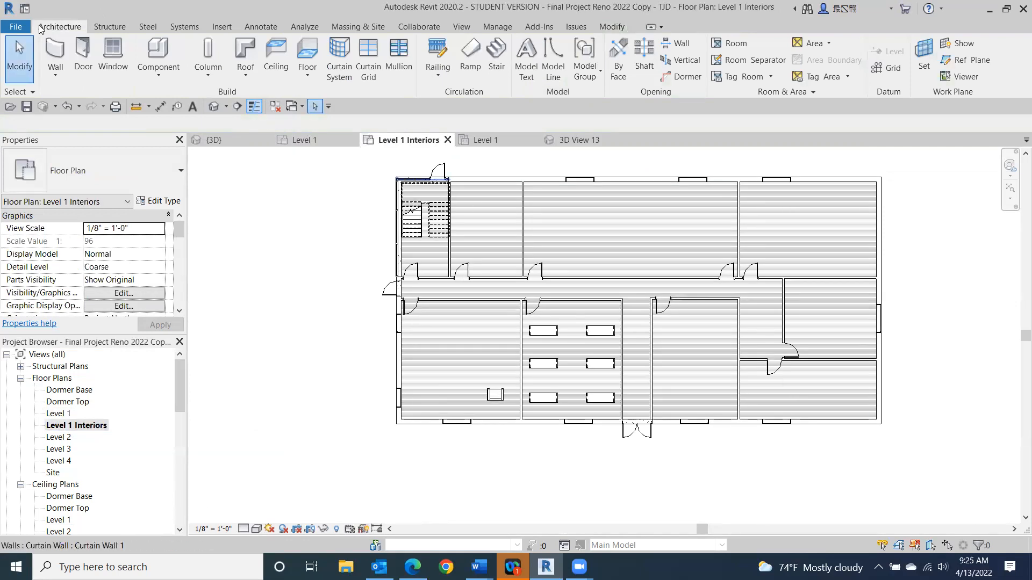
{"action": "left_click", "coordinate": [173, 62]}
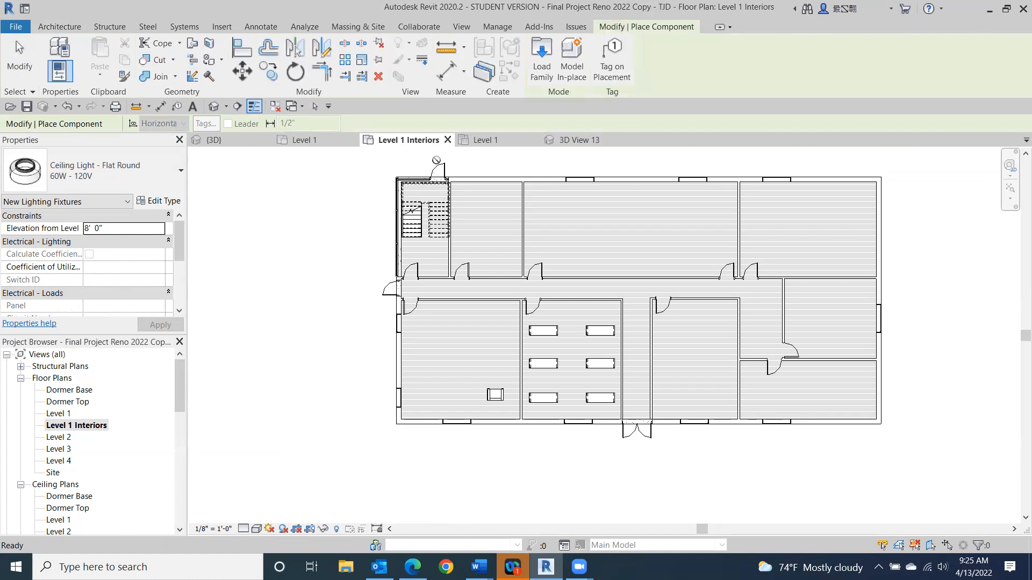
{"action": "left_click", "coordinate": [542, 70]}
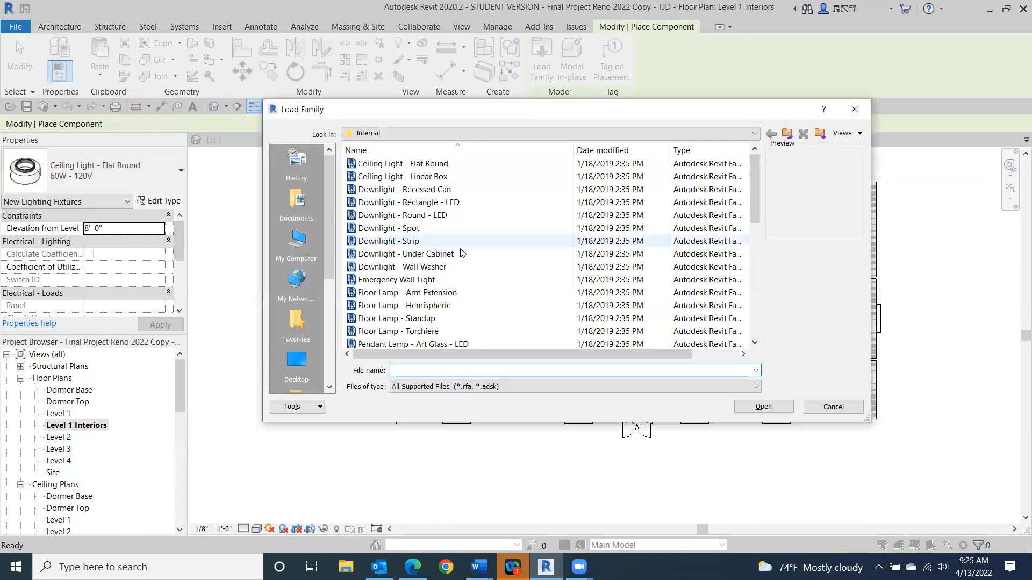
{"action": "left_click", "coordinate": [425, 305]}
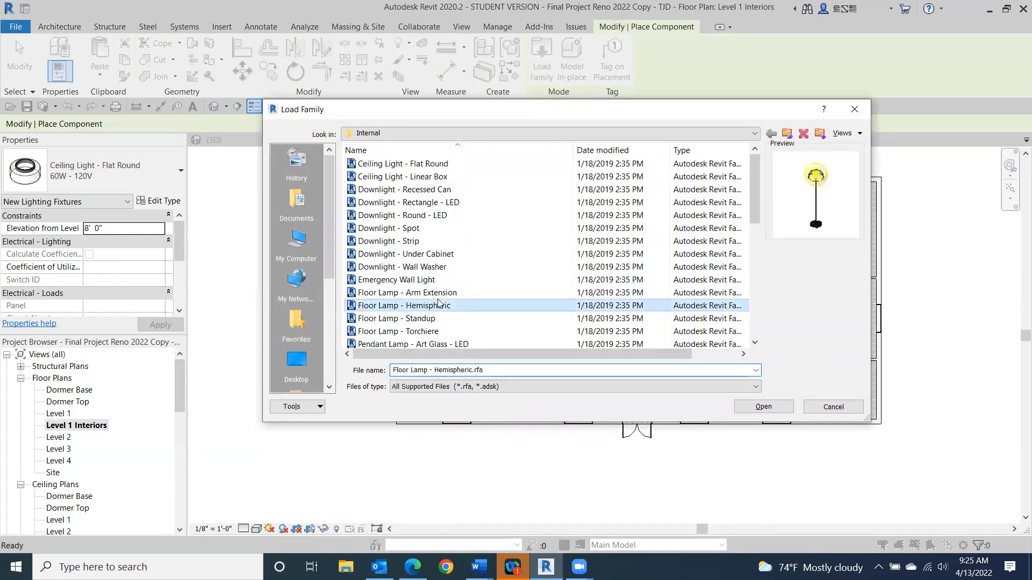
{"action": "double_click", "coordinate": [438, 306]}
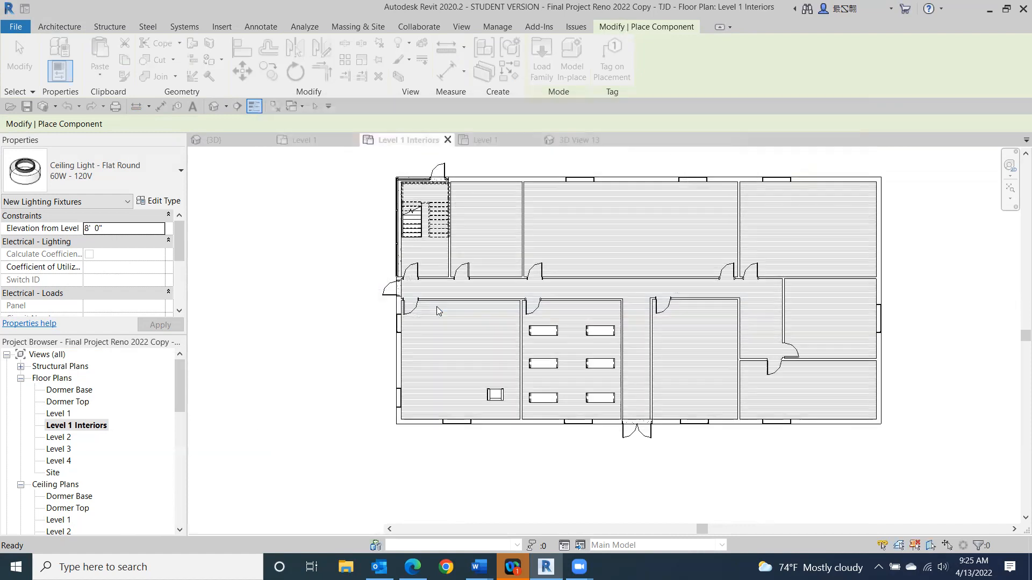
Place three hemispheric floor lamps in the desk room: one in each lower corner and one centrally between the upper two desk rows.
{"action": "scroll", "coordinate": [527, 421], "scroll_direction": "up", "scroll_amount": 4}
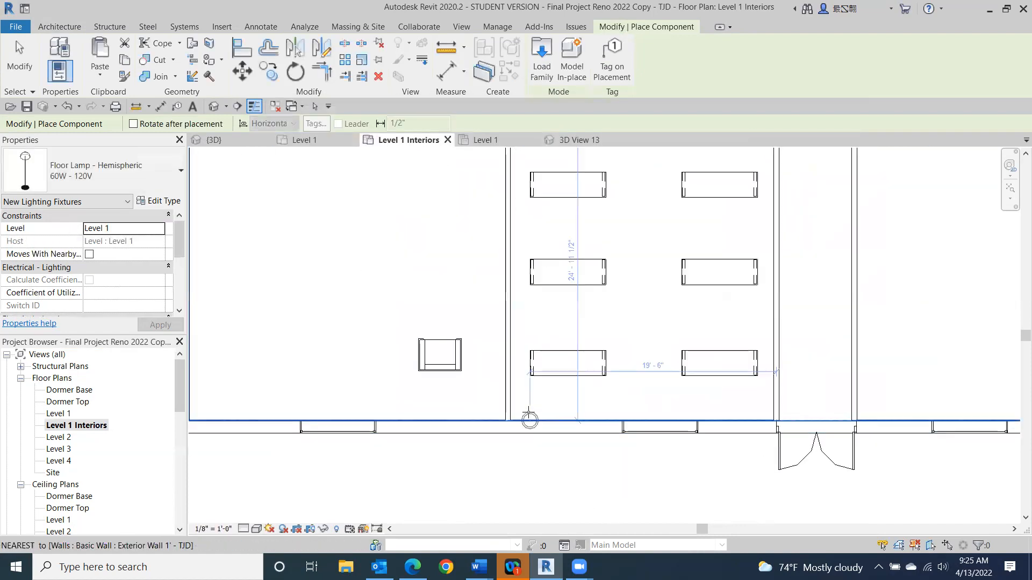
{"action": "left_click", "coordinate": [529, 405]}
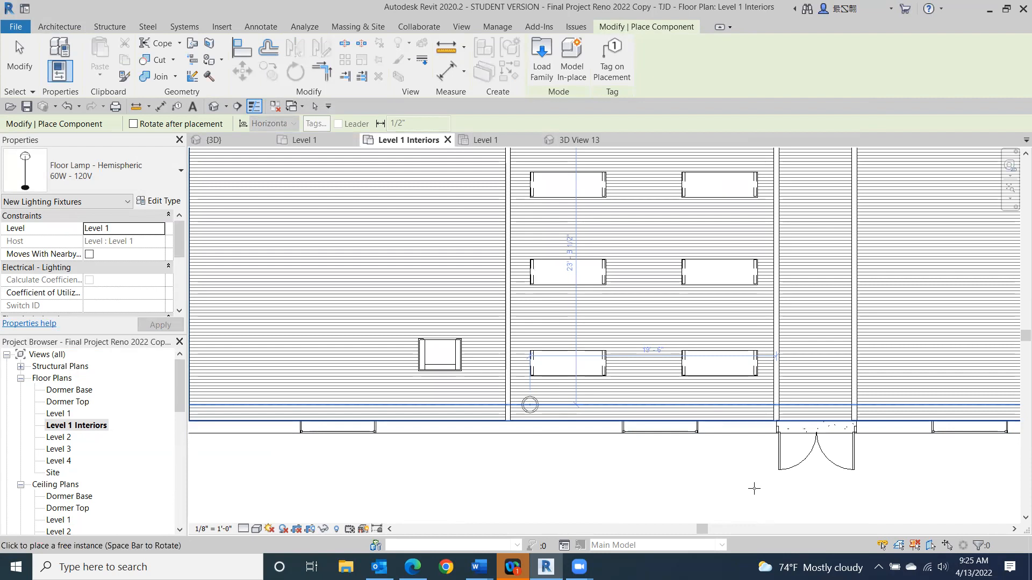
{"action": "left_click", "coordinate": [751, 405]}
{"action": "scroll", "coordinate": [684, 472], "scroll_direction": "up", "scroll_amount": 5, "text": "ctrl"}
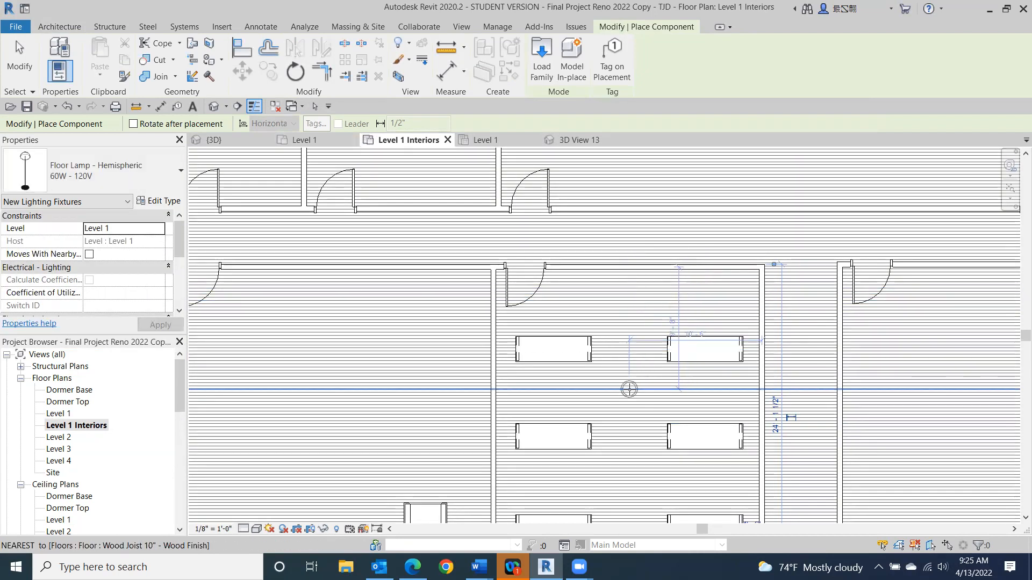
{"action": "left_click", "coordinate": [629, 388]}
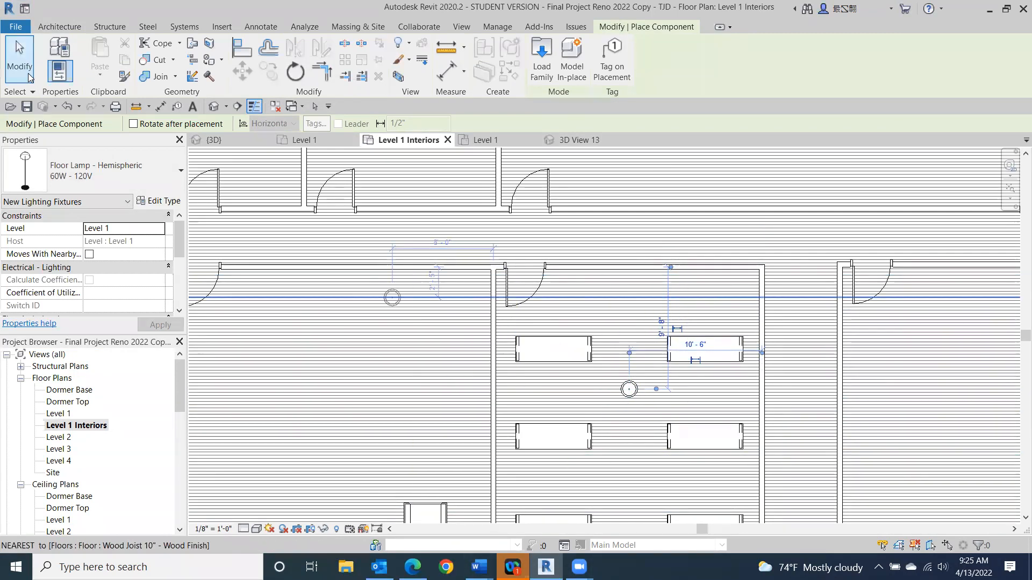
{"action": "left_click", "coordinate": [19, 59]}
Create a perspective camera view from the desk room's upper doorway, aimed past the lower exterior wall, with a 5' 6" eye offset.
{"action": "scroll", "coordinate": [669, 484], "scroll_direction": "down", "scroll_amount": 1}
{"action": "mouse_move", "coordinate": [669, 483]}
{"action": "middle_mouse_down"}
{"action": "mouse_move", "coordinate": [757, 438]}
{"action": "mouse_move", "coordinate": [735, 400]}
{"action": "middle_mouse_up"}
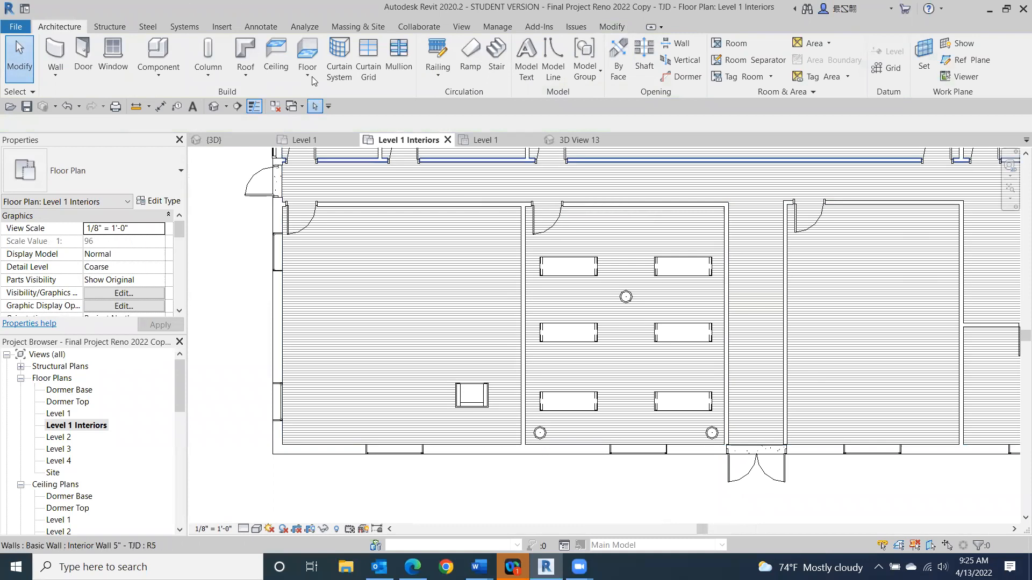
{"action": "left_click", "coordinate": [466, 30]}
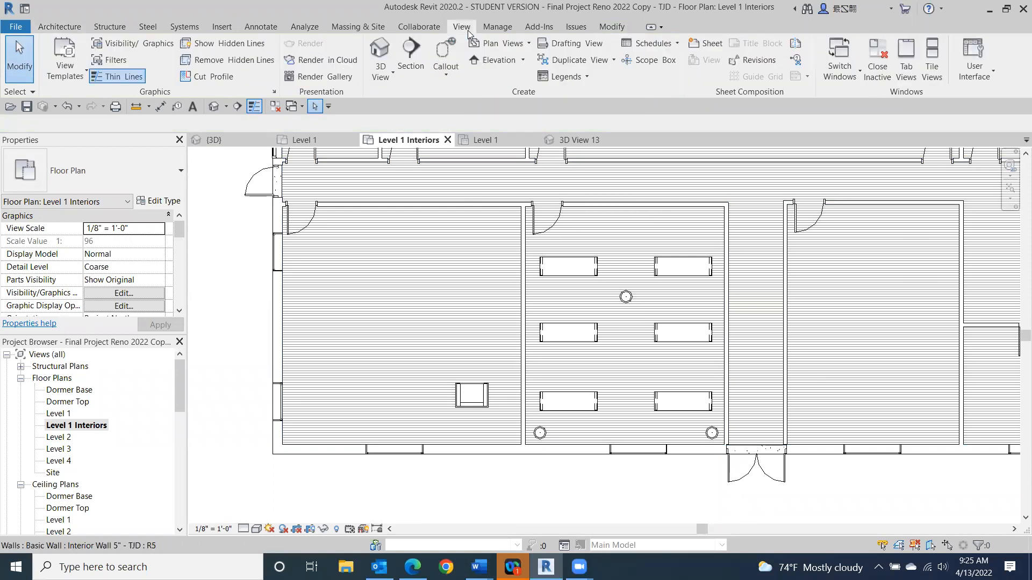
{"action": "left_click", "coordinate": [391, 47]}
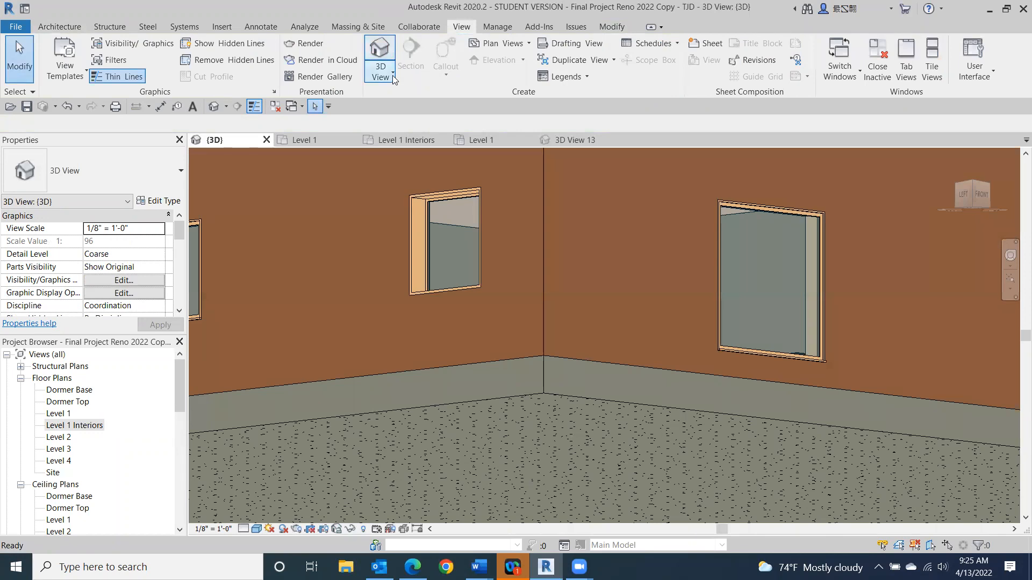
{"action": "double_click", "coordinate": [79, 425]}
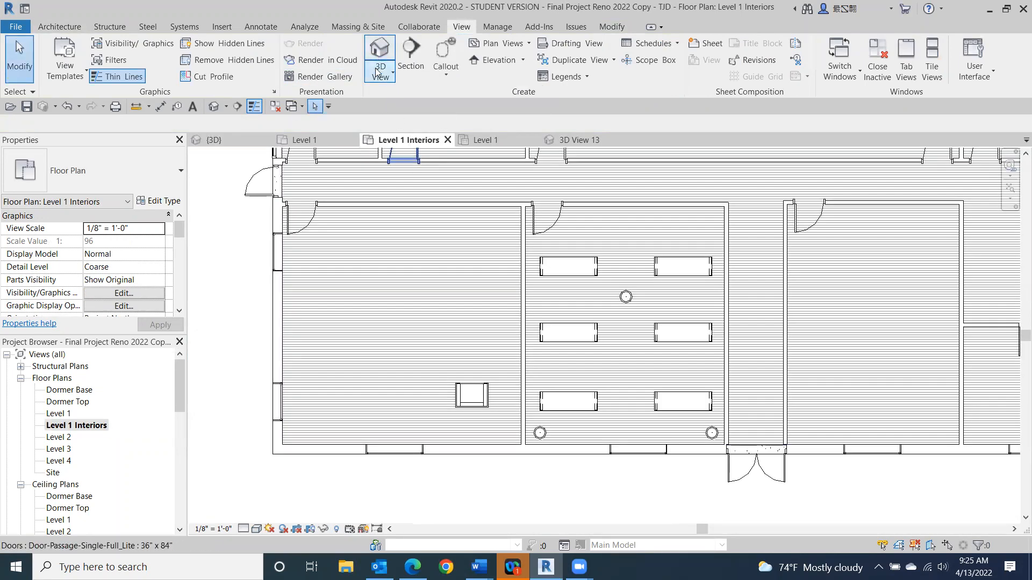
{"action": "left_click", "coordinate": [380, 73]}
{"action": "left_click", "coordinate": [385, 125]}
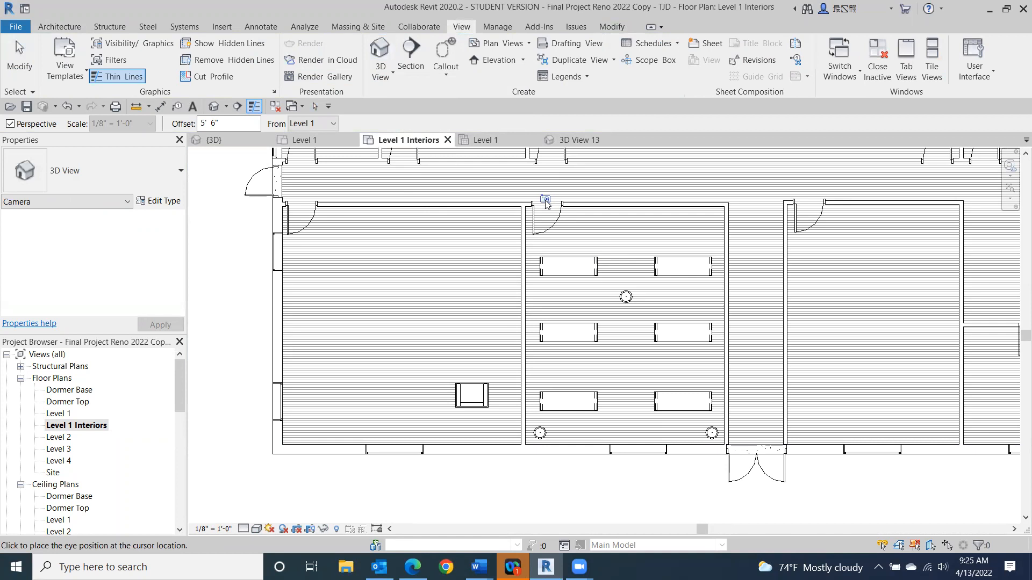
{"action": "left_click", "coordinate": [681, 493]}
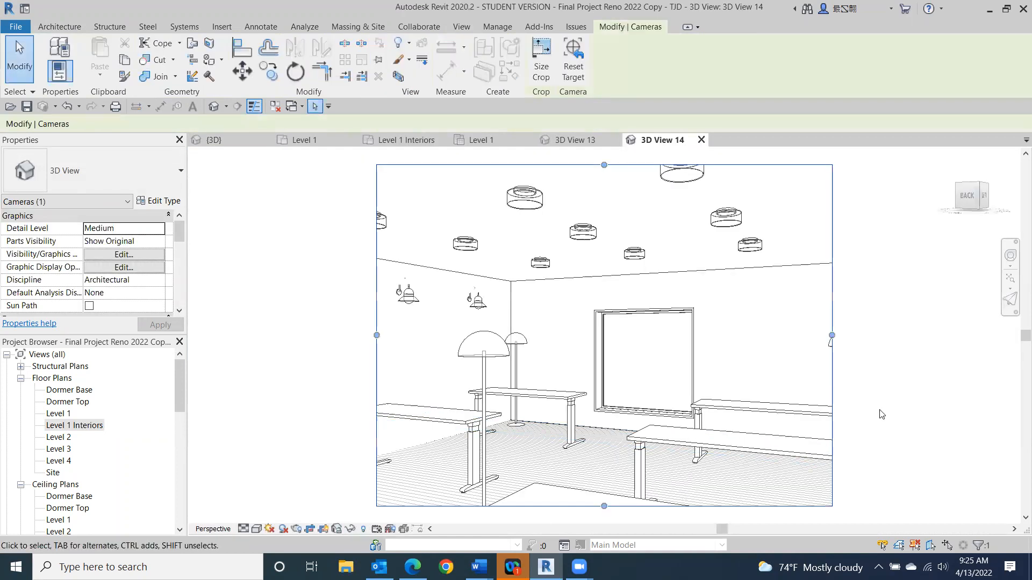
Enlarge the new camera view's crop region outward on its right, bottom and left edges to show more of the desk room.
{"action": "middle_click_drag", "start_coordinate": [866, 410], "coordinate": [720, 337]}
{"action": "scroll", "coordinate": [719, 337], "scroll_direction": "down", "scroll_amount": 1}
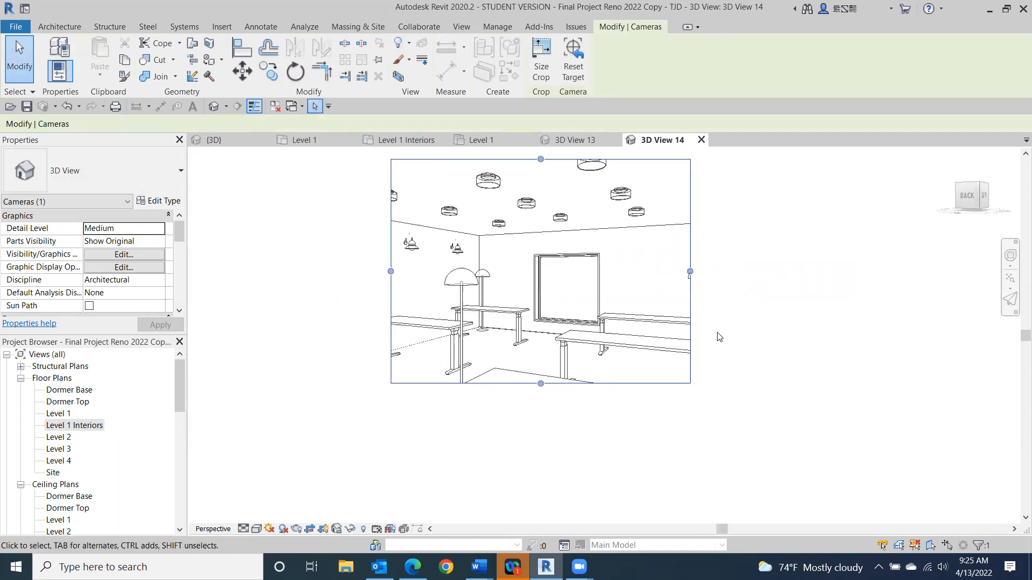
{"action": "left_click_drag", "start_coordinate": [690, 272], "coordinate": [787, 301]}
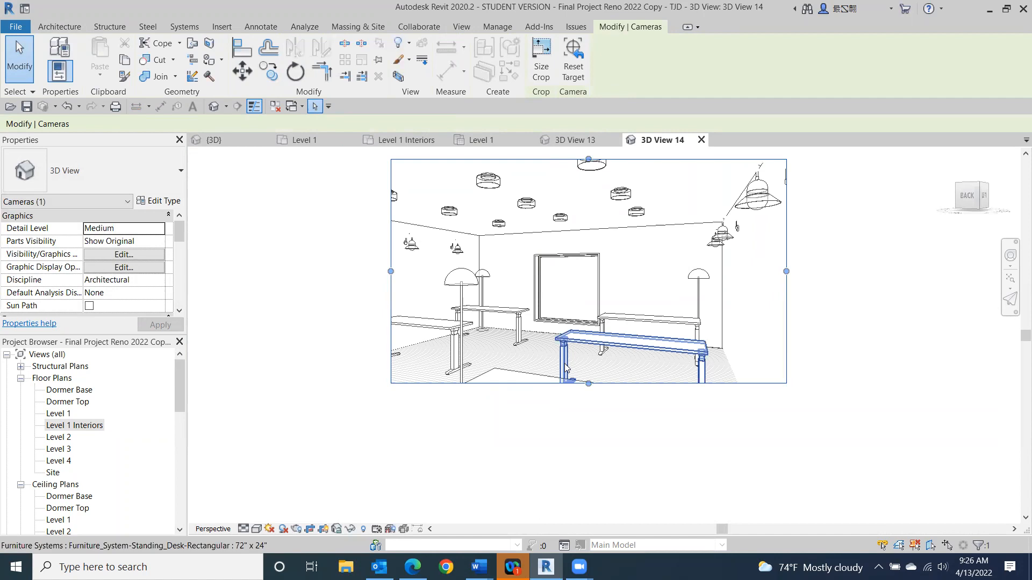
{"action": "left_click_drag", "start_coordinate": [588, 387], "coordinate": [589, 444]}
{"action": "left_click_drag", "start_coordinate": [391, 301], "coordinate": [329, 294]}
{"action": "middle_click_drag", "start_coordinate": [561, 356], "coordinate": [522, 474]}
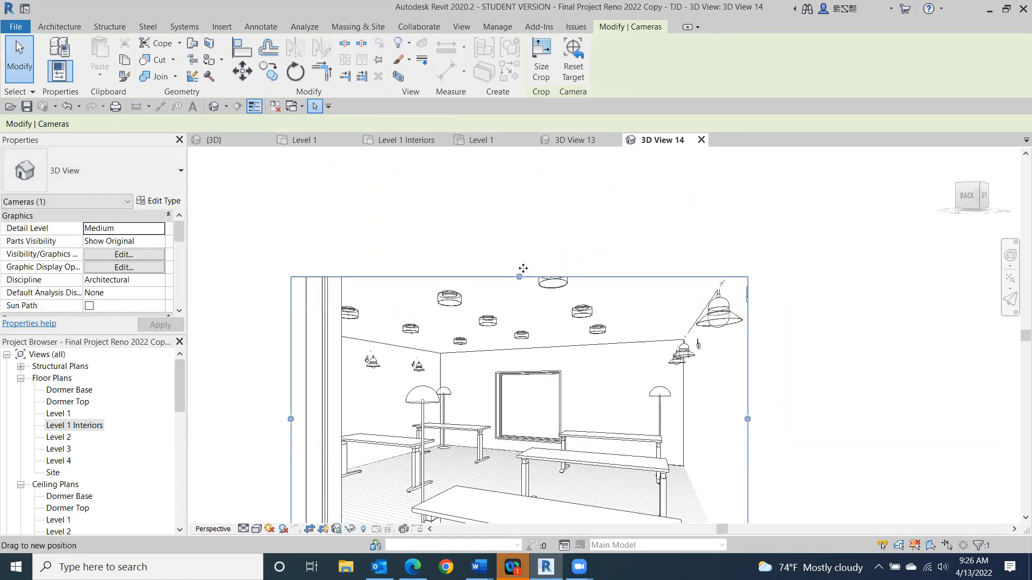
Enlarge the crop region of the 3D View 14 camera view slightly outward at its right and bottom edges.
{"action": "mouse_move", "coordinate": [523, 269]}
{"action": "middle_mouse_down"}
{"action": "mouse_move", "coordinate": [563, 239]}
{"action": "mouse_move", "coordinate": [564, 223]}
{"action": "middle_mouse_up"}
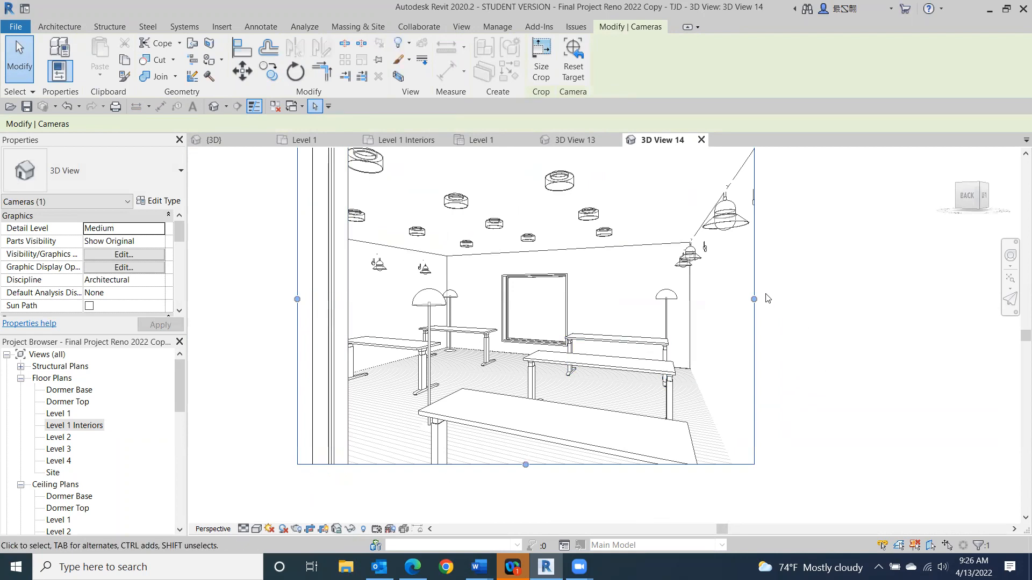
{"action": "left_click_drag", "start_coordinate": [754, 299], "coordinate": [782, 300]}
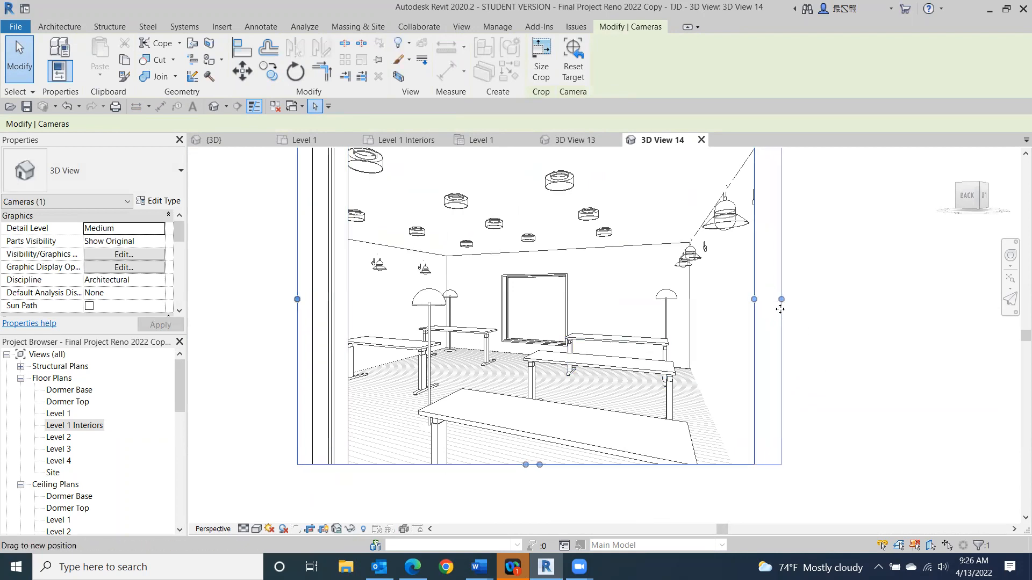
{"action": "left_click_drag", "start_coordinate": [539, 464], "coordinate": [540, 487]}
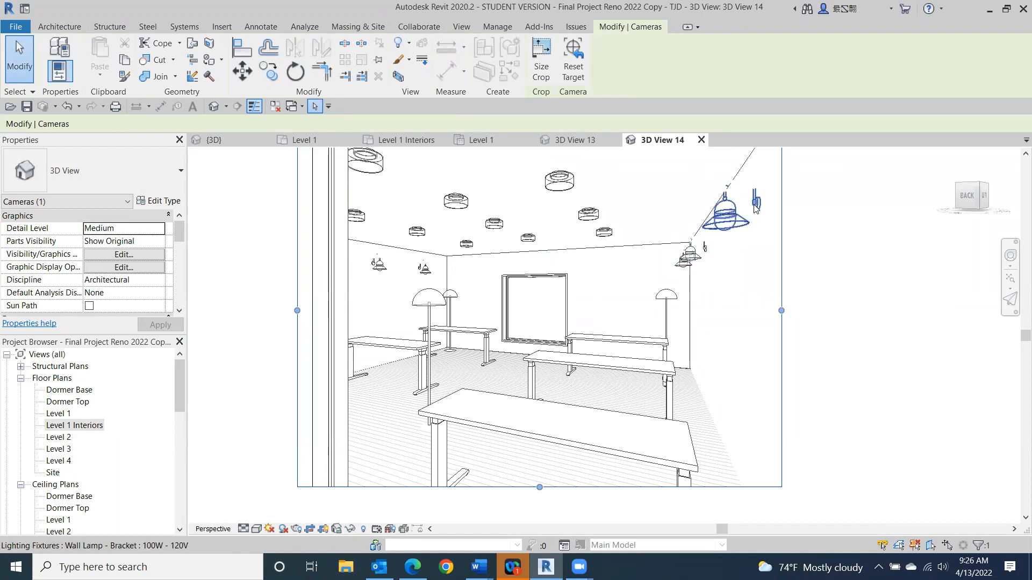
Set the elevation from level of the nearest bracket wall lamp on the right wall to 6' 0".
{"action": "left_click", "coordinate": [727, 213]}
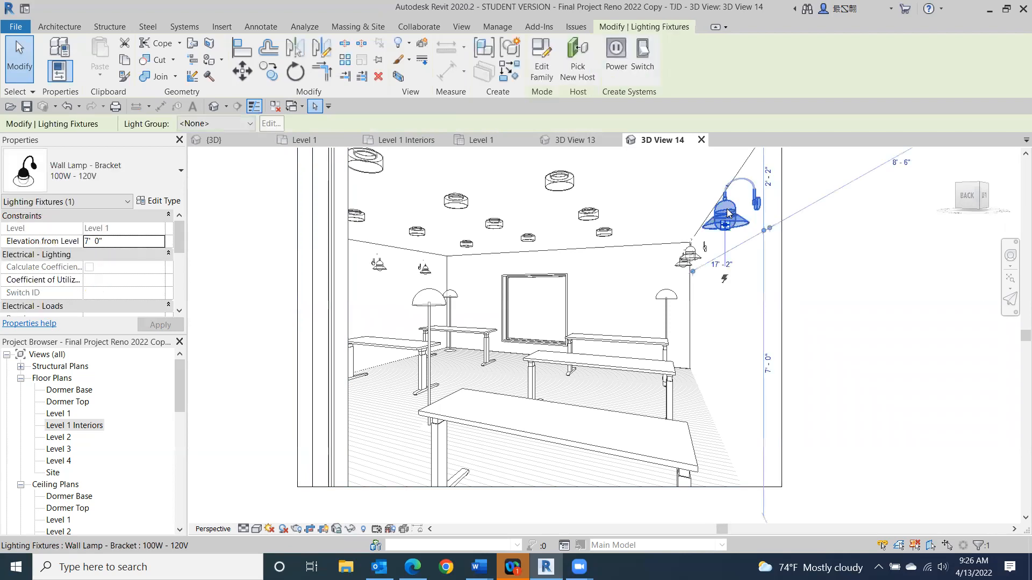
{"action": "left_click", "coordinate": [87, 241]}
{"action": "left_click_drag", "start_coordinate": [88, 242], "coordinate": [82, 242]}
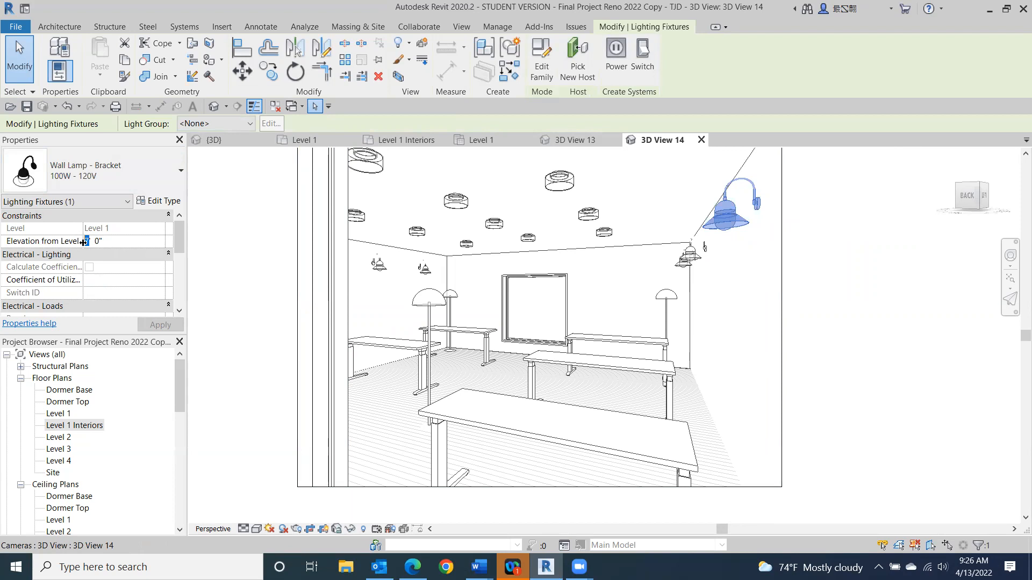
{"action": "type", "text": "6"}
{"action": "left_click", "coordinate": [154, 325]}
{"action": "left_click", "coordinate": [863, 410]}
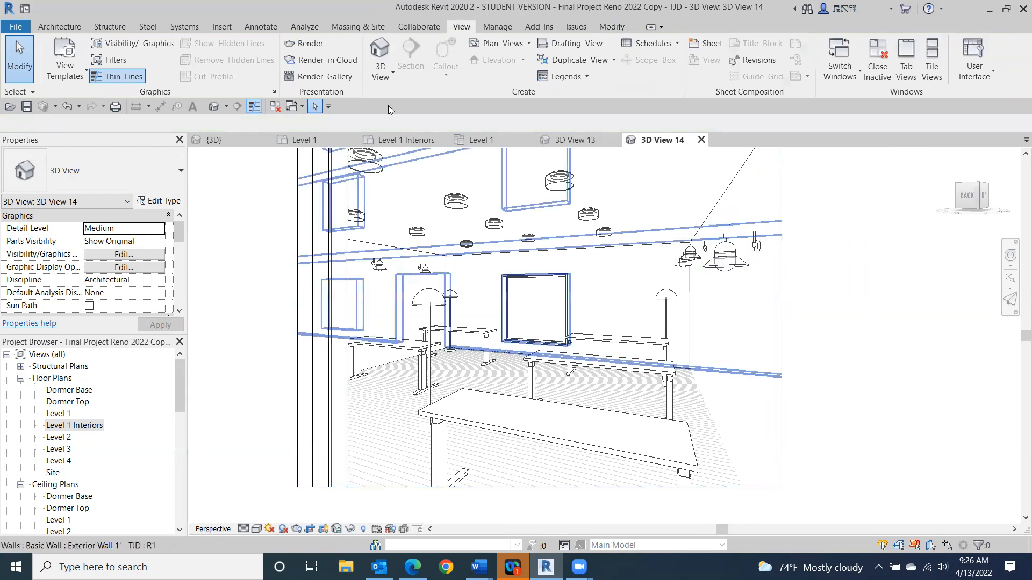
Render the camera view at Draft quality with the Exterior: Sun only lighting scheme.
{"action": "left_click", "coordinate": [305, 44]}
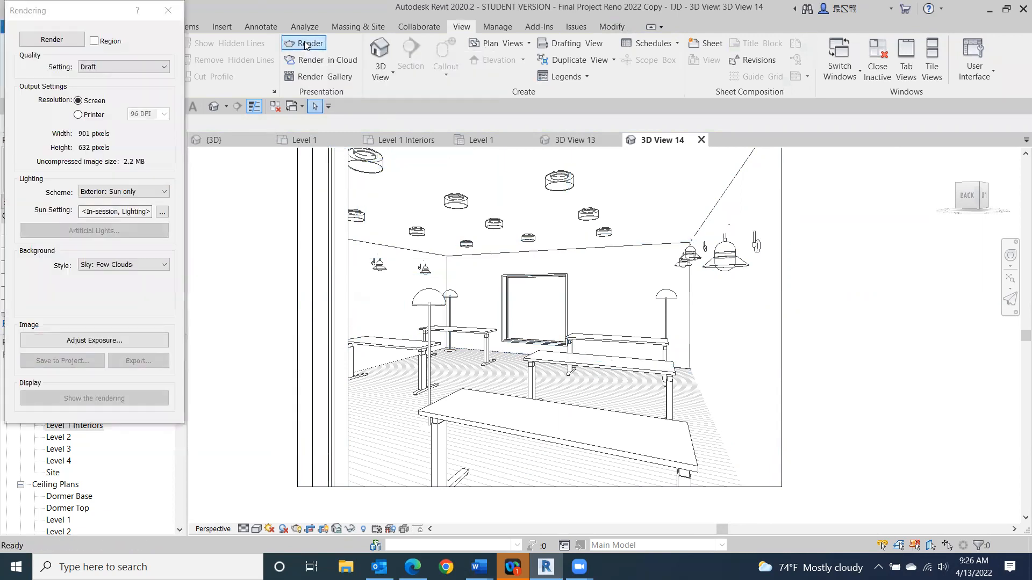
{"action": "left_click", "coordinate": [51, 40]}
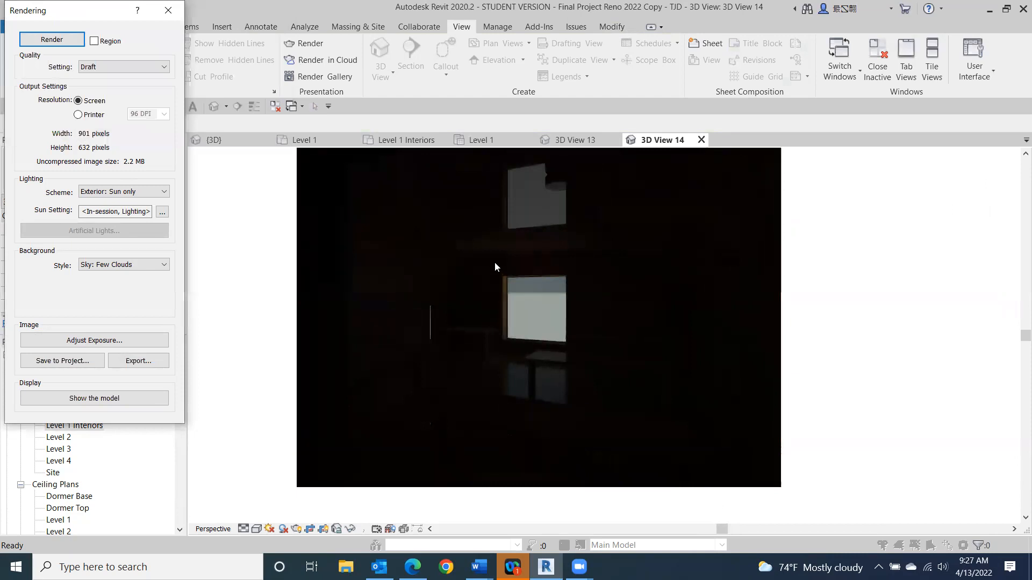
Render the view again with the Interior: Artificial only lighting scheme and close the rendering settings.
{"action": "left_click", "coordinate": [163, 193]}
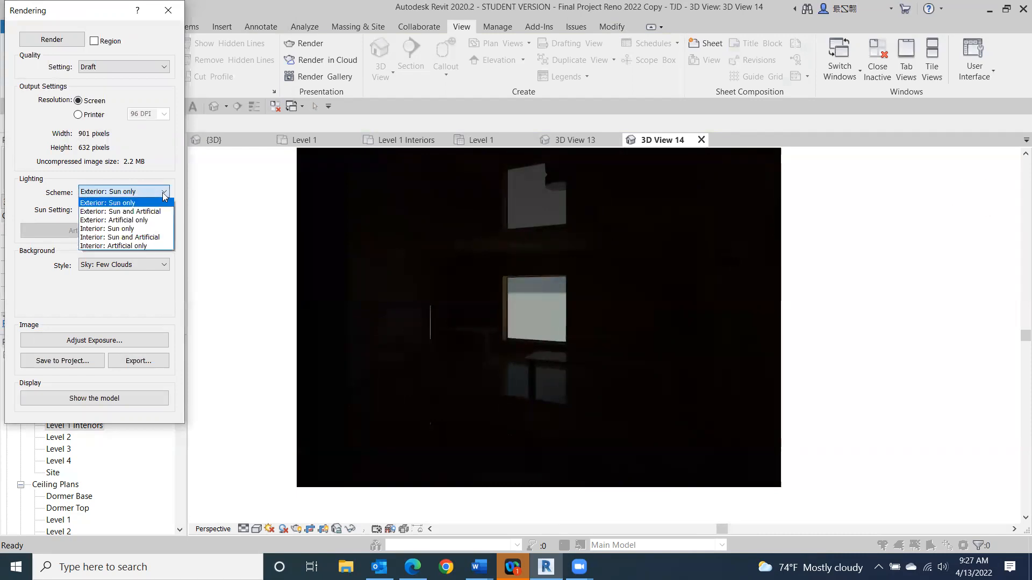
{"action": "left_click", "coordinate": [154, 238]}
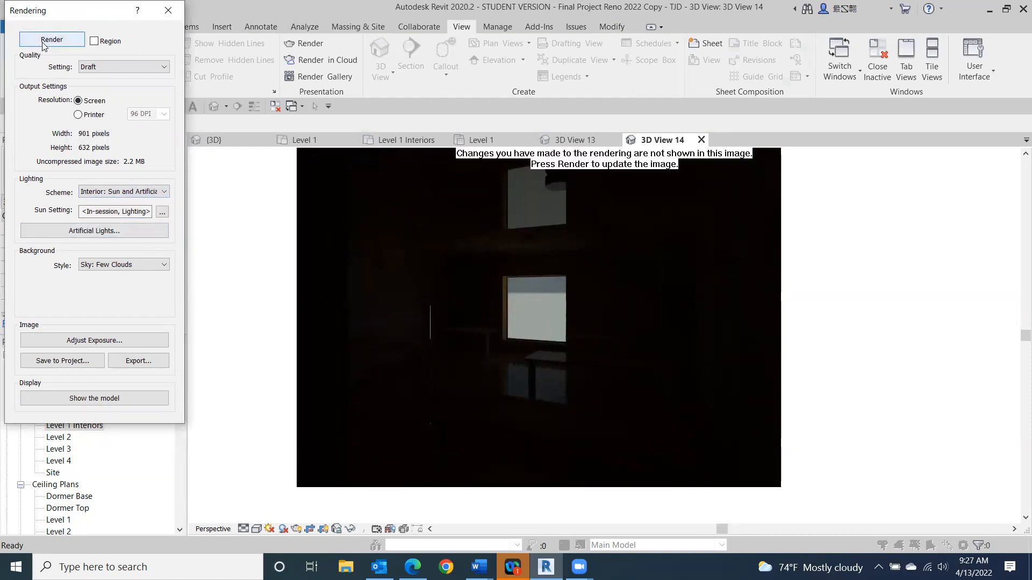
{"action": "left_click", "coordinate": [164, 193]}
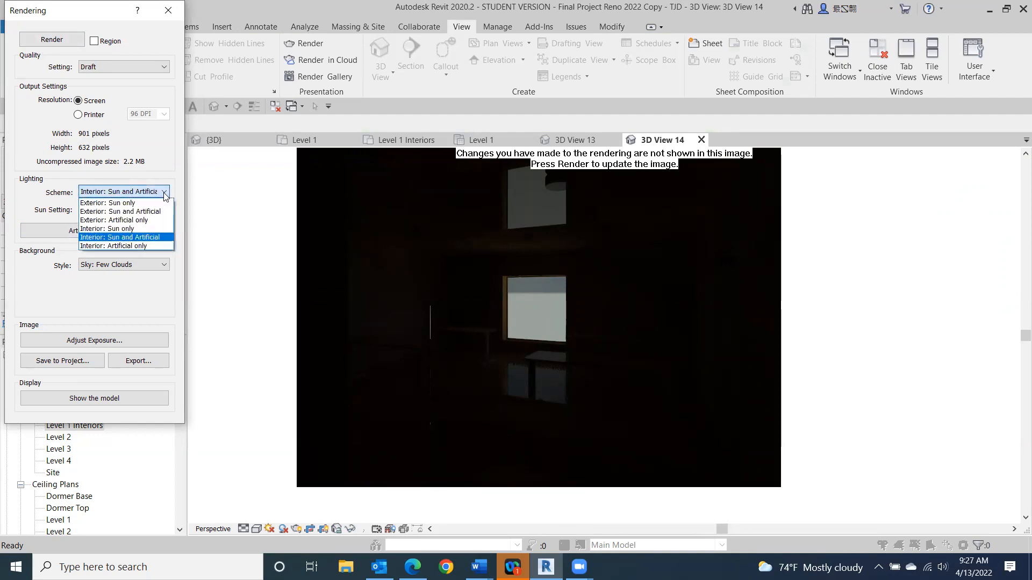
{"action": "left_click", "coordinate": [156, 246]}
{"action": "left_click", "coordinate": [52, 39]}
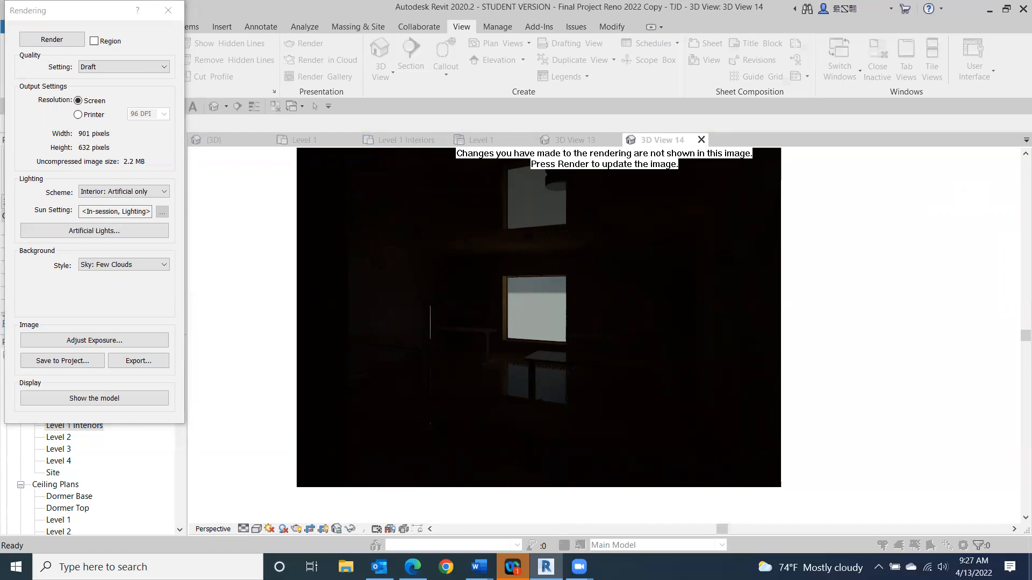
{"action": "left_click", "coordinate": [52, 39]}
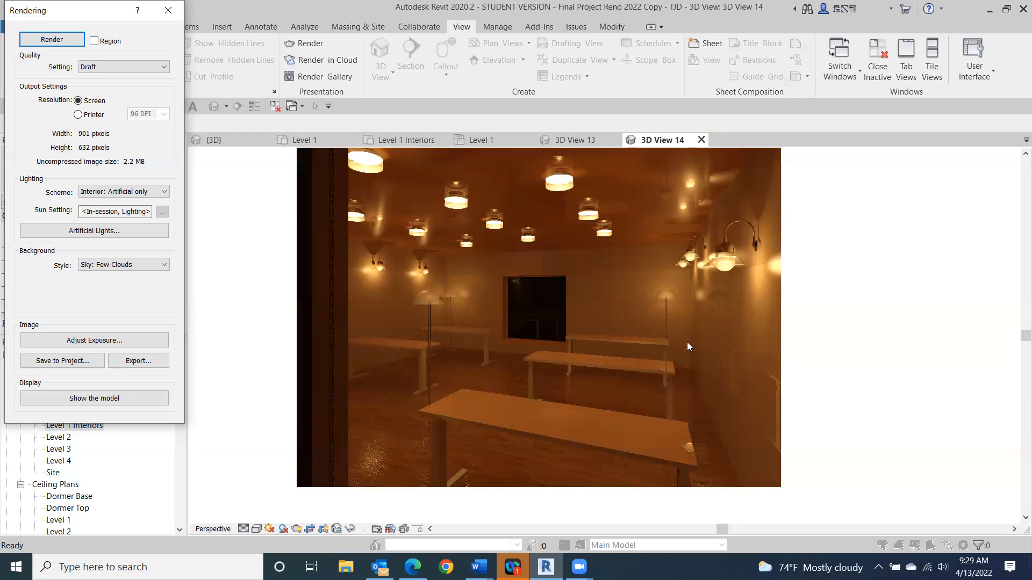
{"action": "left_click", "coordinate": [168, 10]}
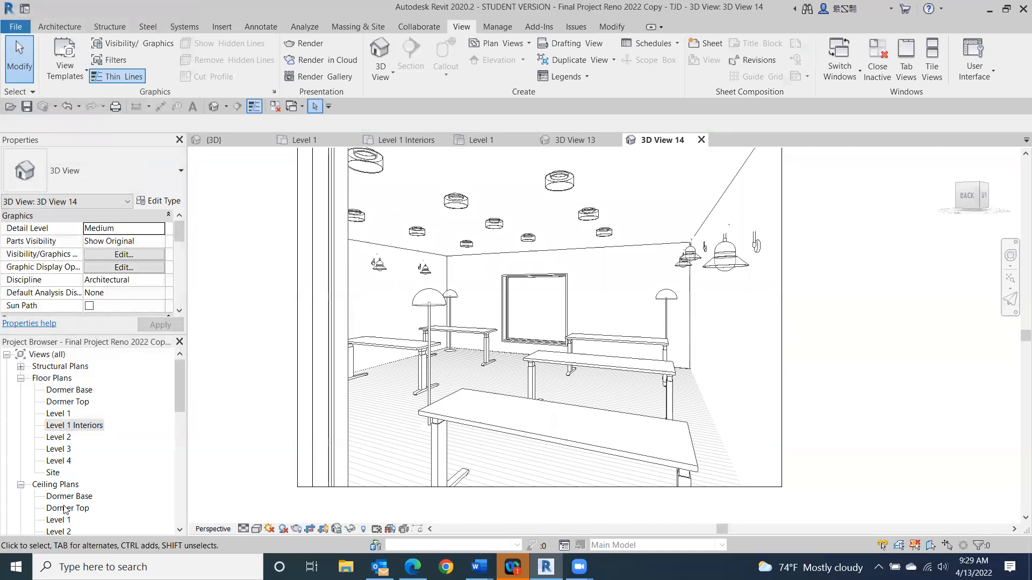
Open the Level 1 ceiling plan and examine the ceilings and light fixtures in the two furnished rooms.
{"action": "scroll", "coordinate": [56, 498], "scroll_direction": "down", "scroll_amount": 1}
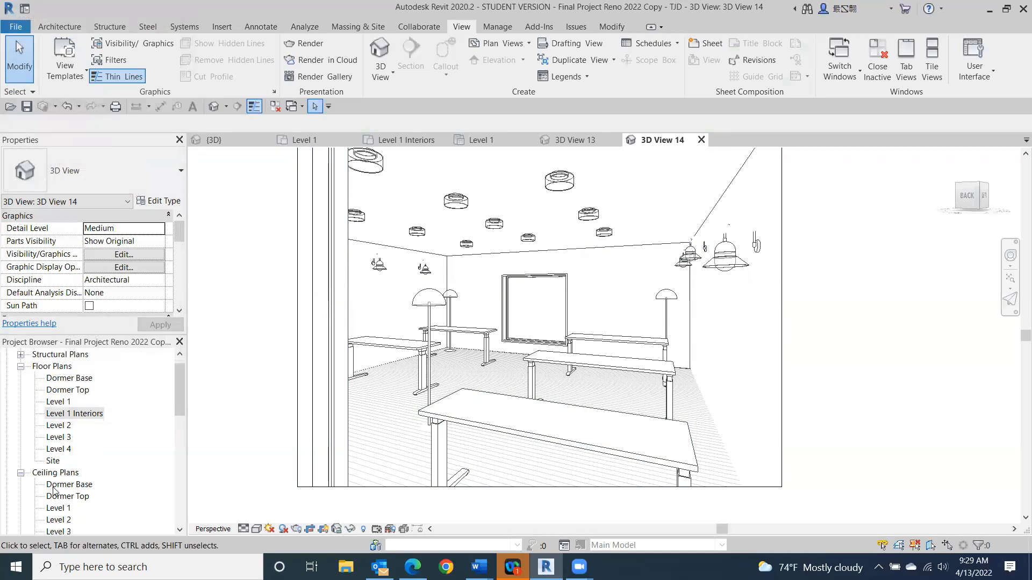
{"action": "double_click", "coordinate": [58, 509]}
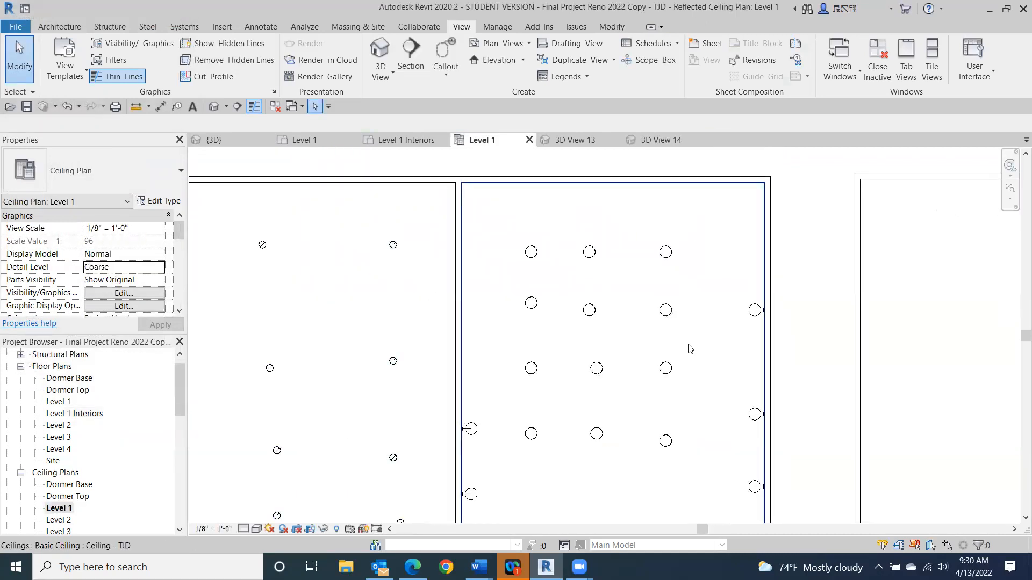
{"action": "left_click", "coordinate": [673, 249]}
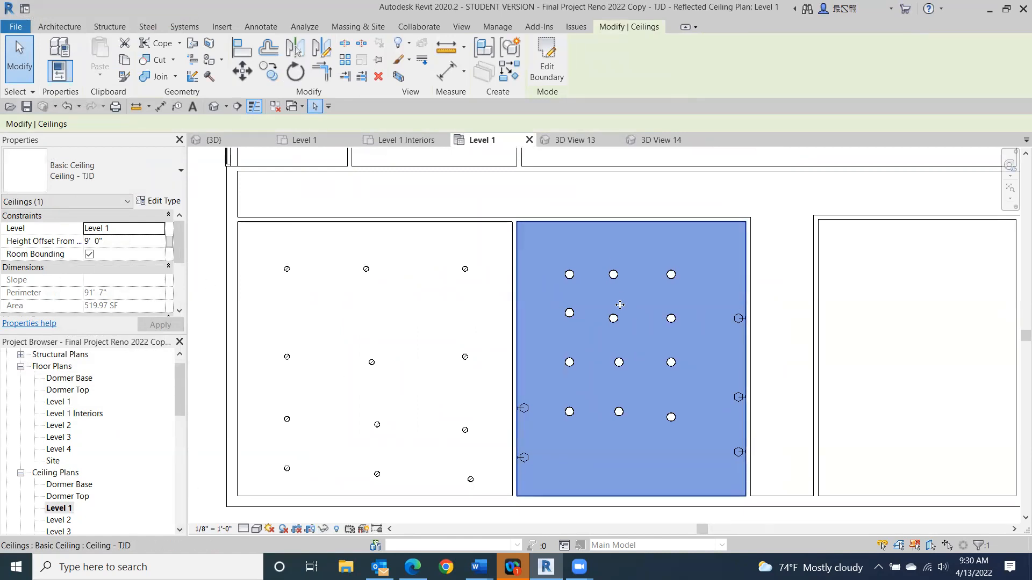
{"action": "scroll", "coordinate": [102, 397], "scroll_direction": "down", "scroll_amount": 2}
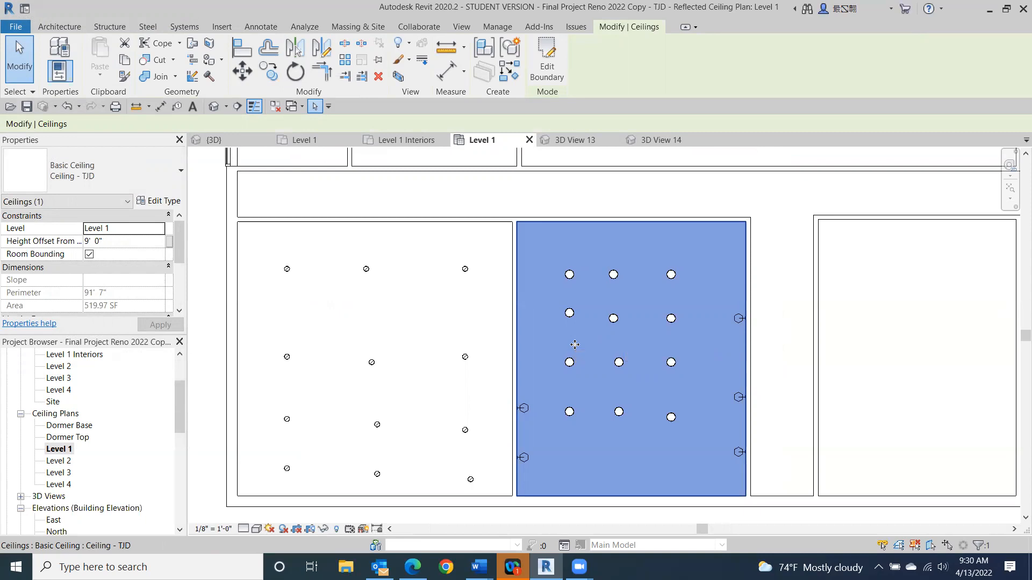
{"action": "scroll", "coordinate": [205, 311], "scroll_direction": "down", "scroll_amount": 1}
{"action": "middle_click_drag", "start_coordinate": [462, 361], "coordinate": [545, 437]}
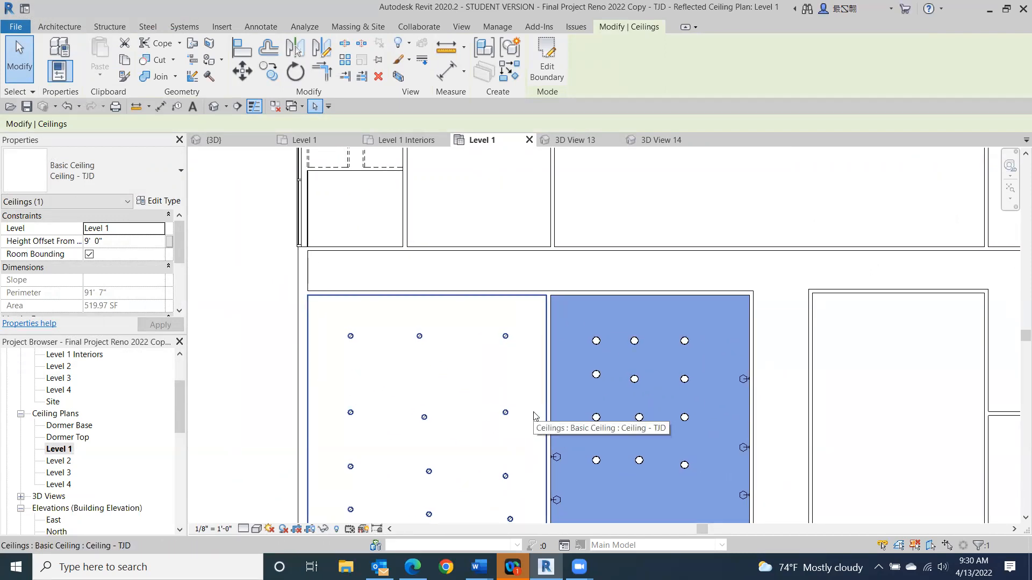
{"action": "scroll", "coordinate": [260, 273], "scroll_direction": "down", "scroll_amount": 2}
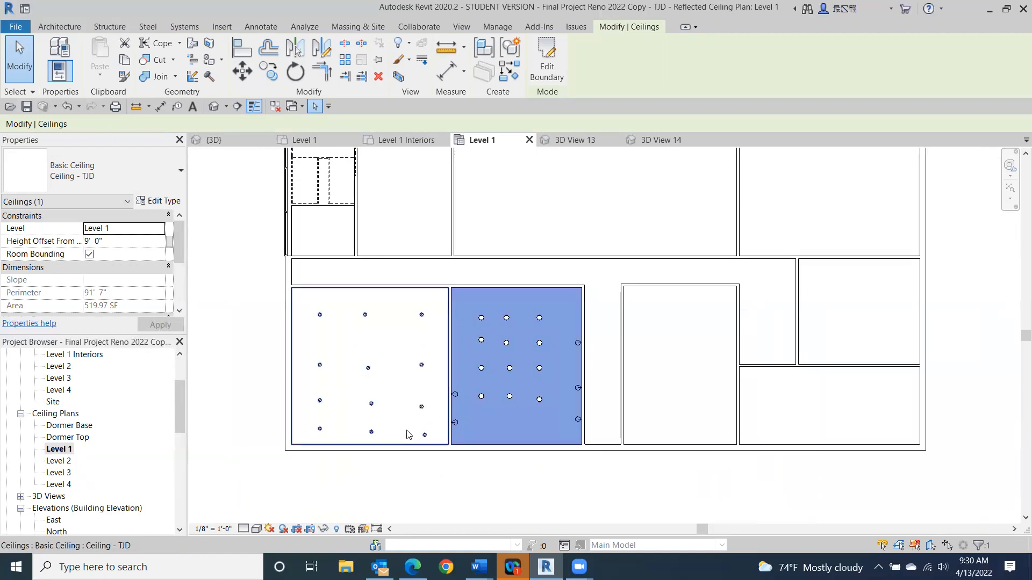
{"action": "scroll", "coordinate": [408, 432], "scroll_direction": "down", "scroll_amount": 2}
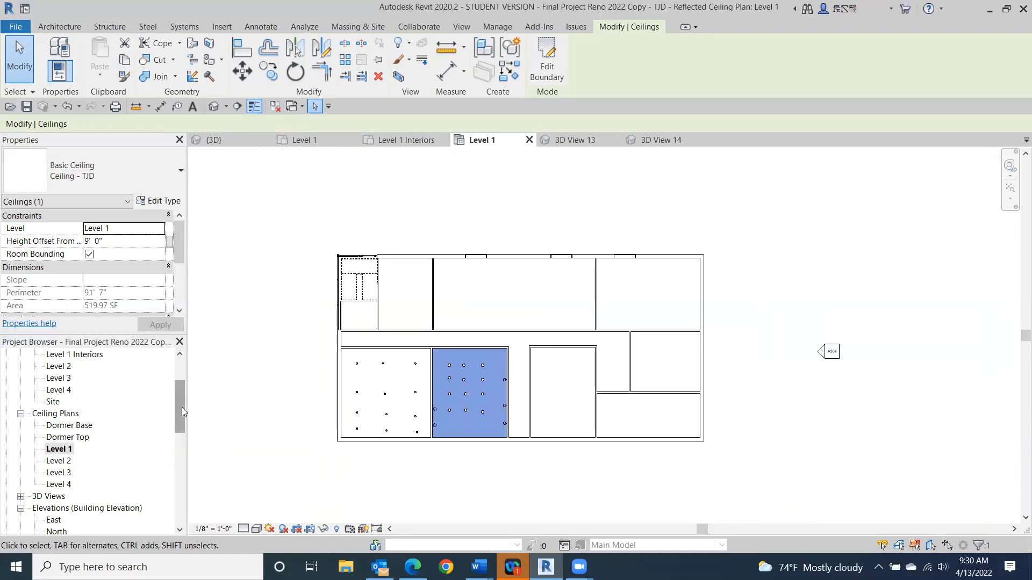
{"action": "left_click", "coordinate": [59, 449]}
{"action": "scroll", "coordinate": [59, 441], "scroll_direction": "up", "scroll_amount": 2}
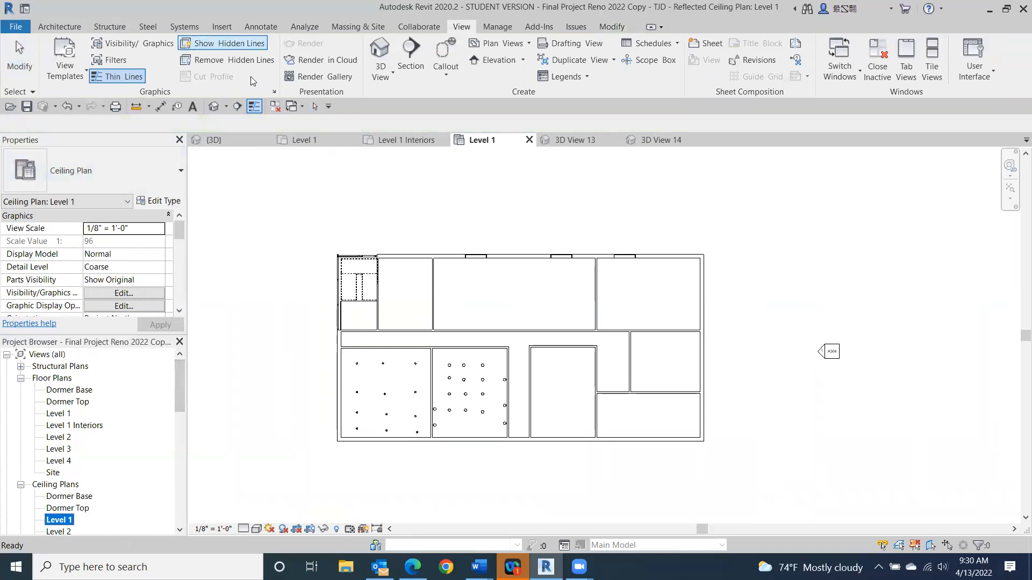
Open the default 3D view and orbit to examine the building's roof, stair tower and level markers from above.
{"action": "left_click", "coordinate": [213, 106]}
{"action": "scroll", "coordinate": [620, 319], "scroll_direction": "down", "scroll_amount": 5}
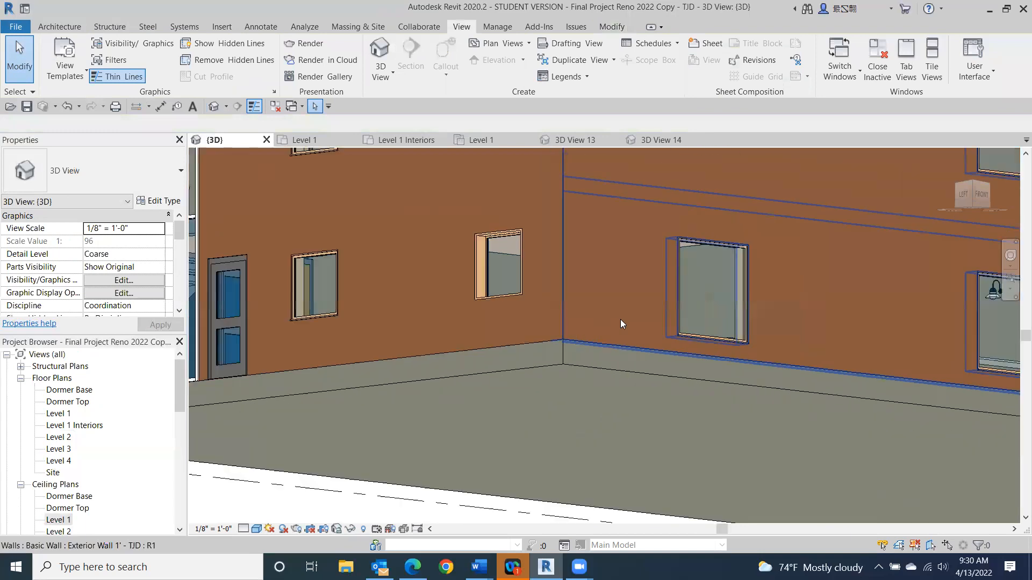
{"action": "left_click_drag", "start_coordinate": [970, 192], "coordinate": [967, 255]}
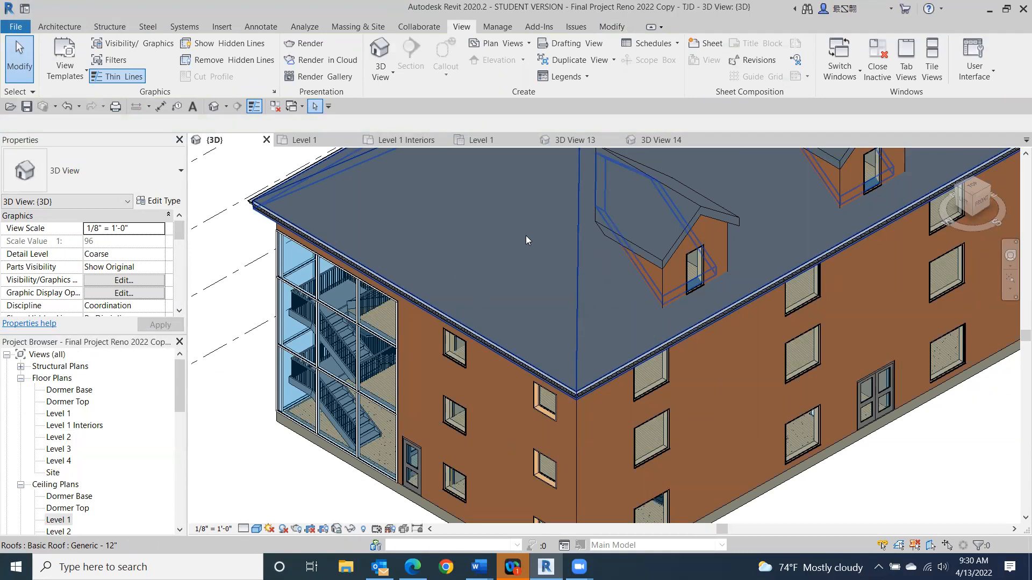
{"action": "middle_click_drag", "start_coordinate": [438, 184], "coordinate": [670, 189]}
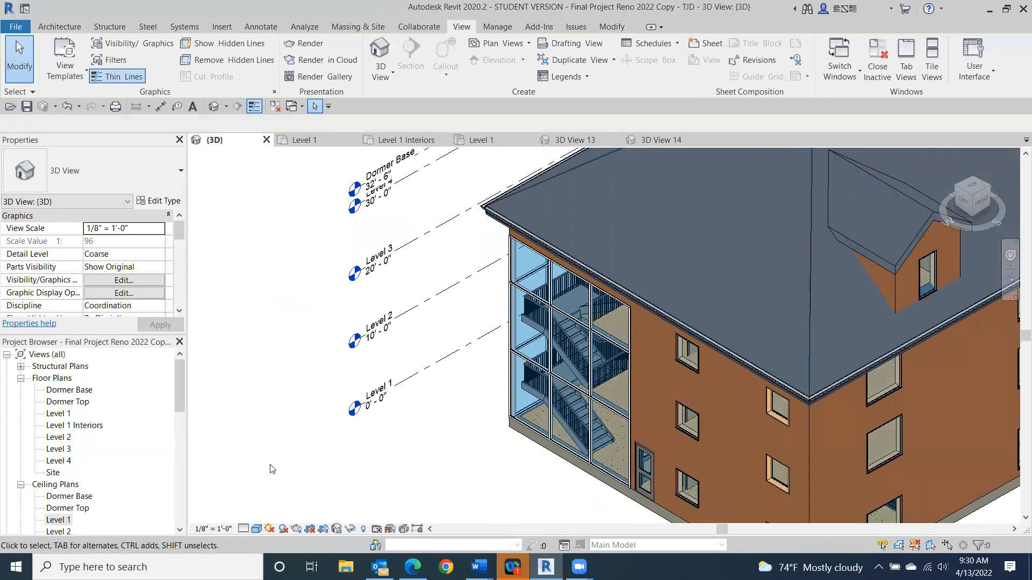
Create a new project from the Architectural Template.
{"action": "left_click", "coordinate": [16, 28]}
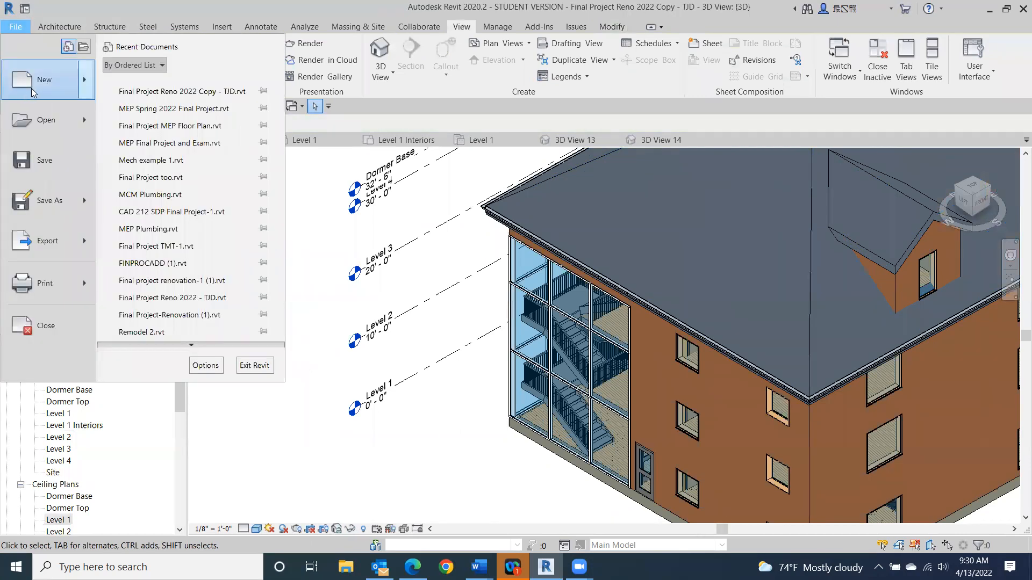
{"action": "mouse_move", "coordinate": [32, 88]}
{"action": "left_click", "coordinate": [188, 92]}
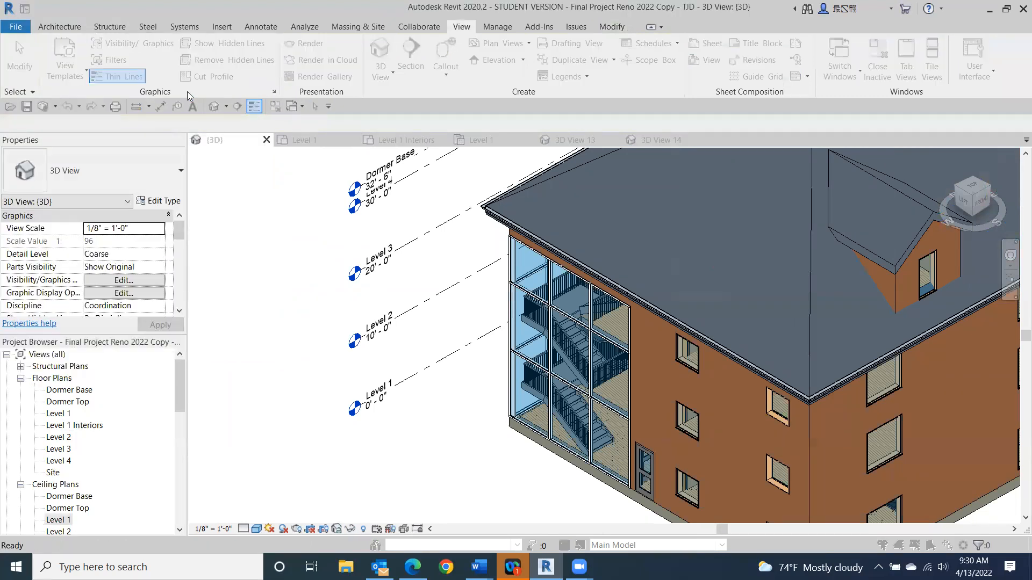
{"action": "left_click", "coordinate": [556, 254]}
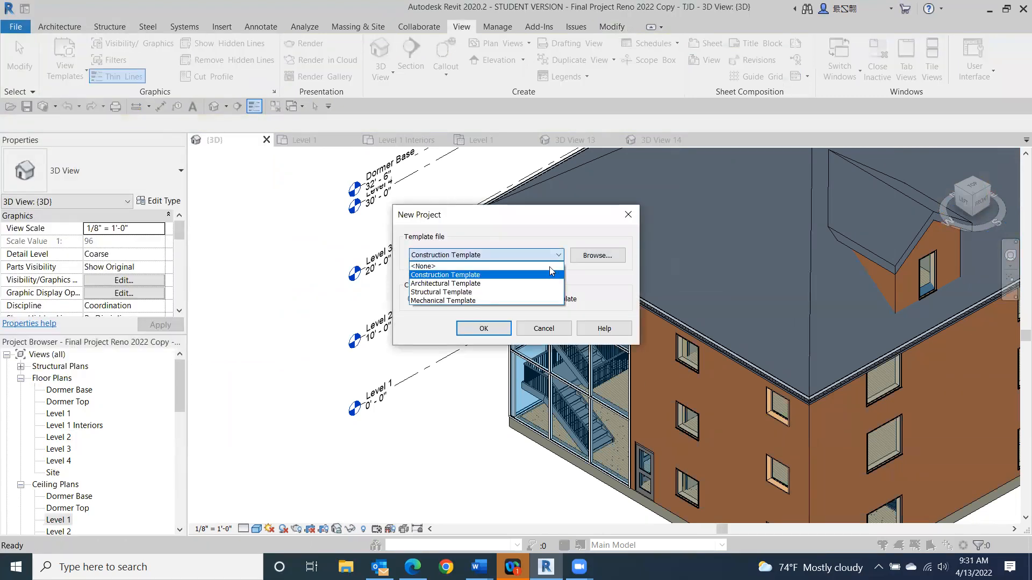
{"action": "left_click", "coordinate": [534, 284]}
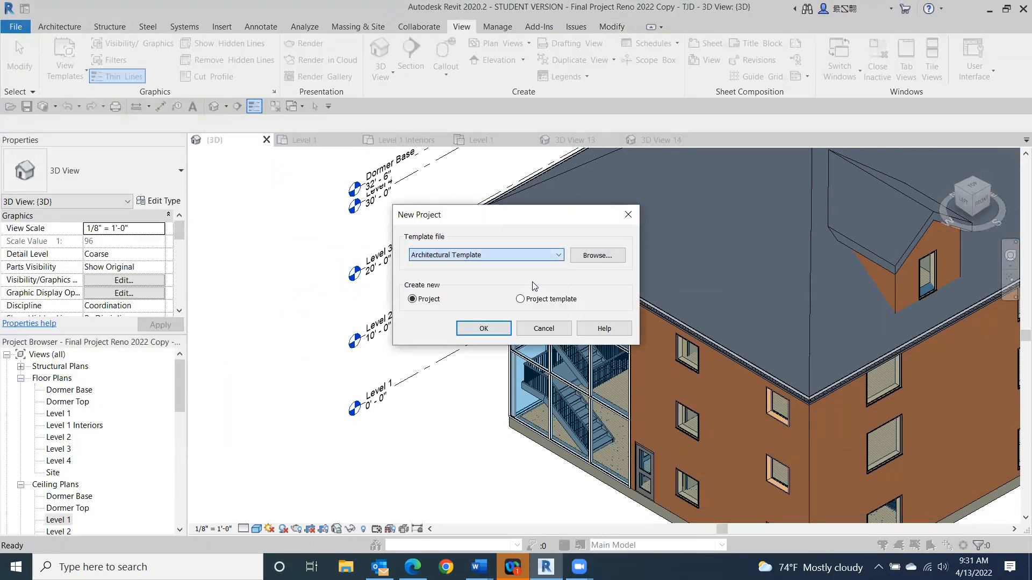
{"action": "left_click", "coordinate": [485, 327]}
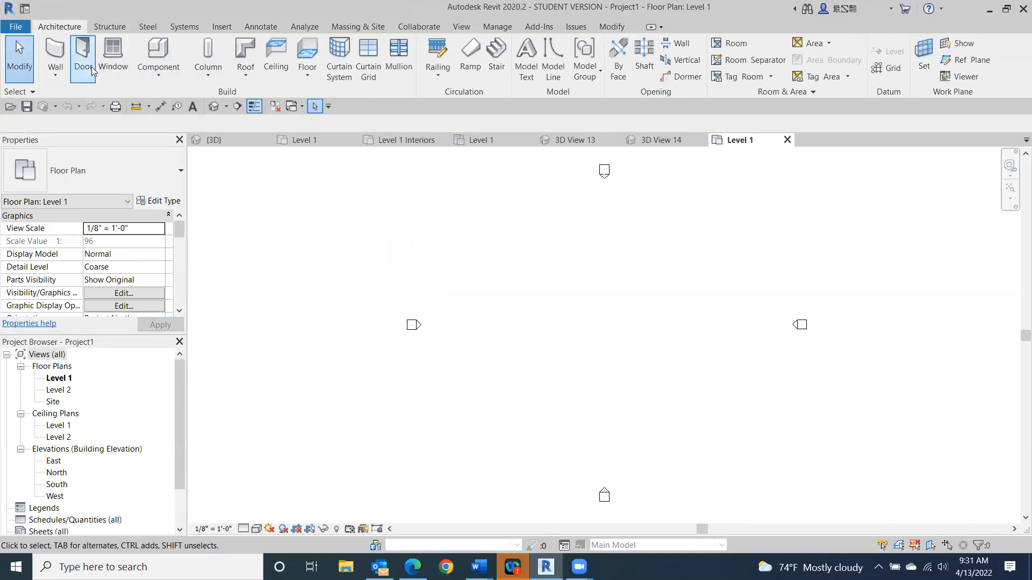
Draw a 48' by 28' rectangle of Generic - 8" walls on the Level 1 floor plan, between the elevation markers.
{"action": "left_click", "coordinate": [56, 56]}
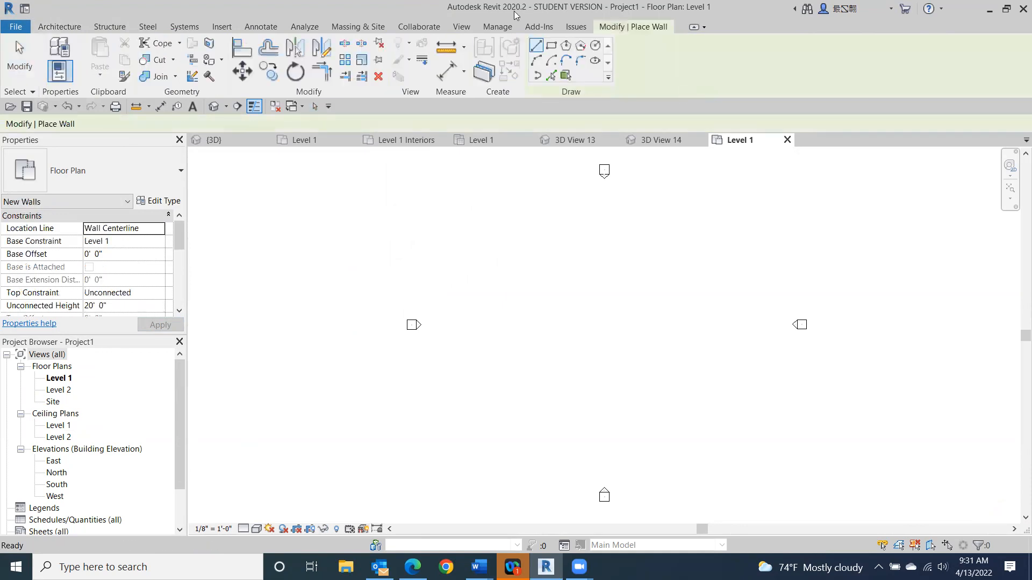
{"action": "left_click", "coordinate": [550, 47]}
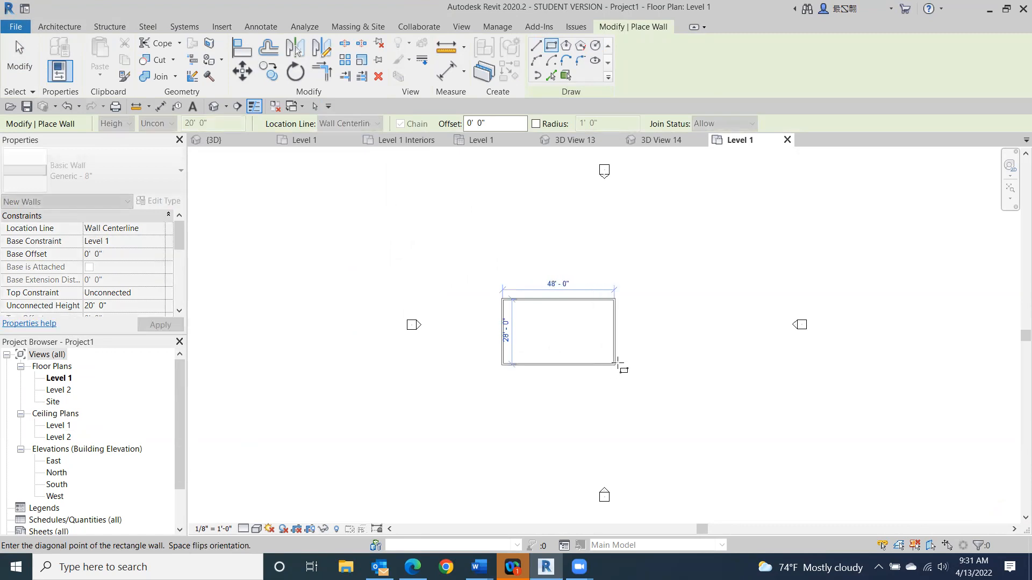
{"action": "left_click", "coordinate": [614, 364]}
{"action": "left_click", "coordinate": [19, 57]}
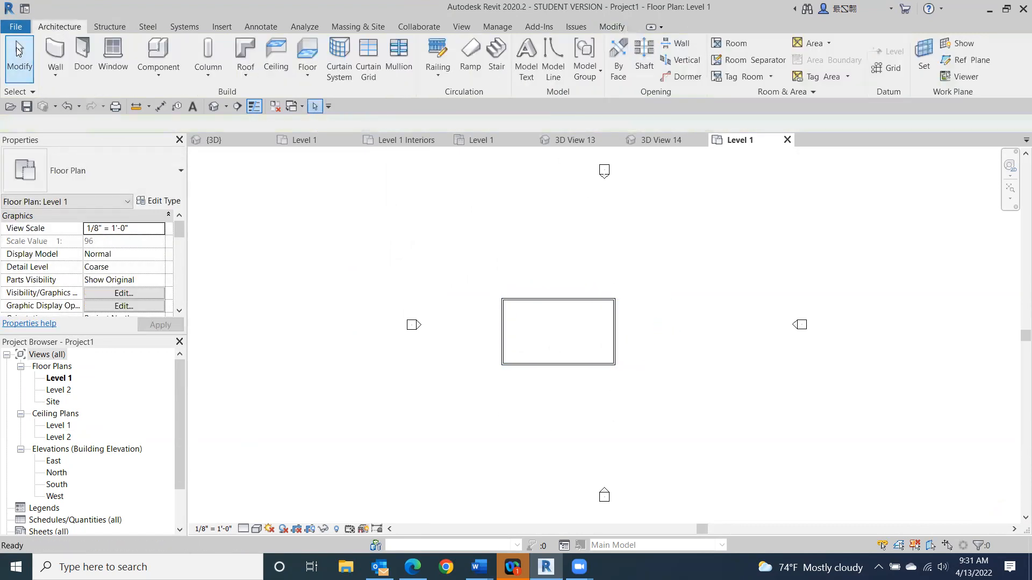
Place an automatic 2' x 4' ACT System ceiling at an 8' 0" height offset inside the rectangular room.
{"action": "left_click", "coordinate": [276, 57]}
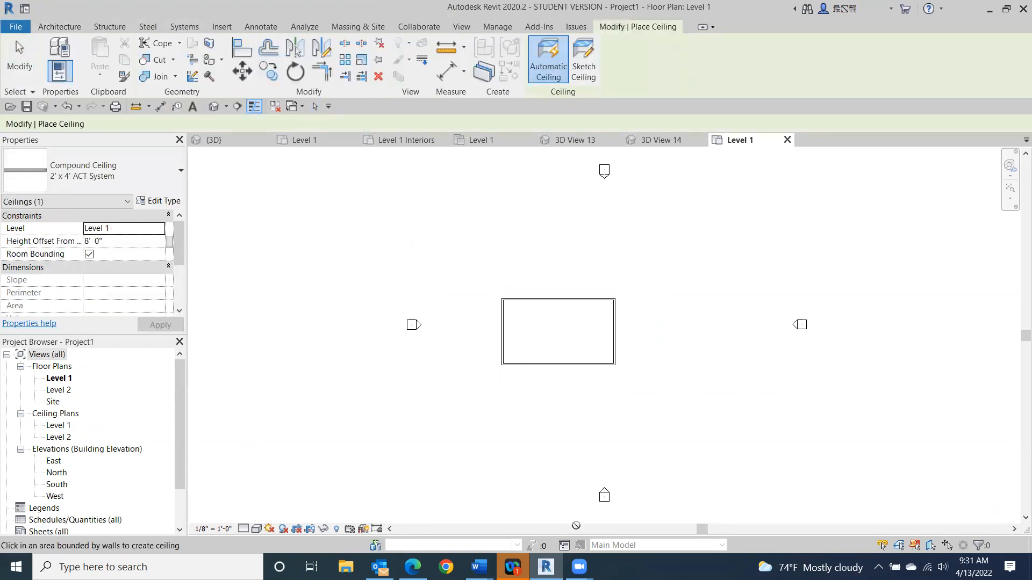
{"action": "left_click", "coordinate": [573, 335]}
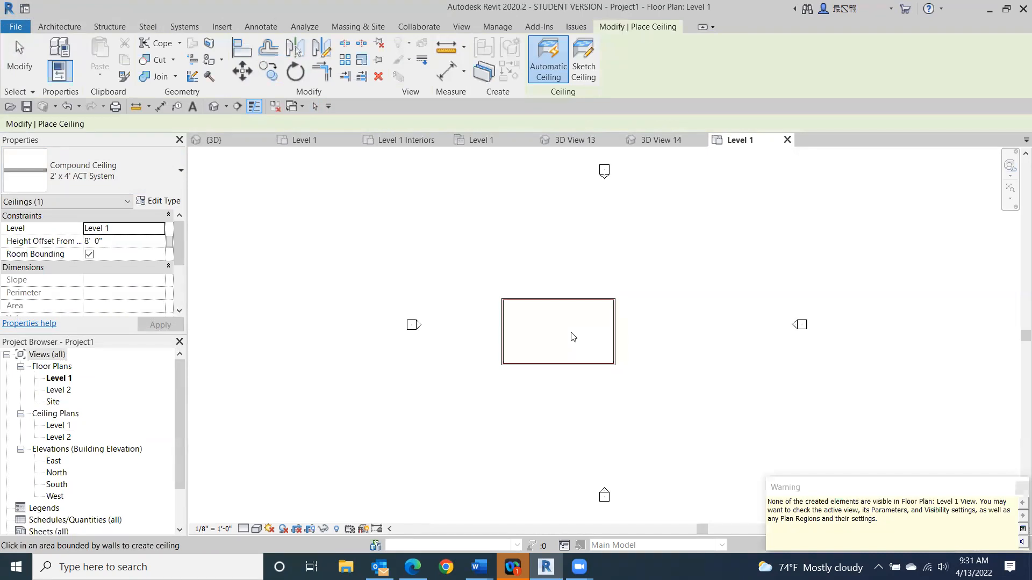
Sketch a sloped Generic - 12" roof footprint on Level 2 from all four exterior walls with a 2' 0" overhang.
{"action": "left_click", "coordinate": [20, 58]}
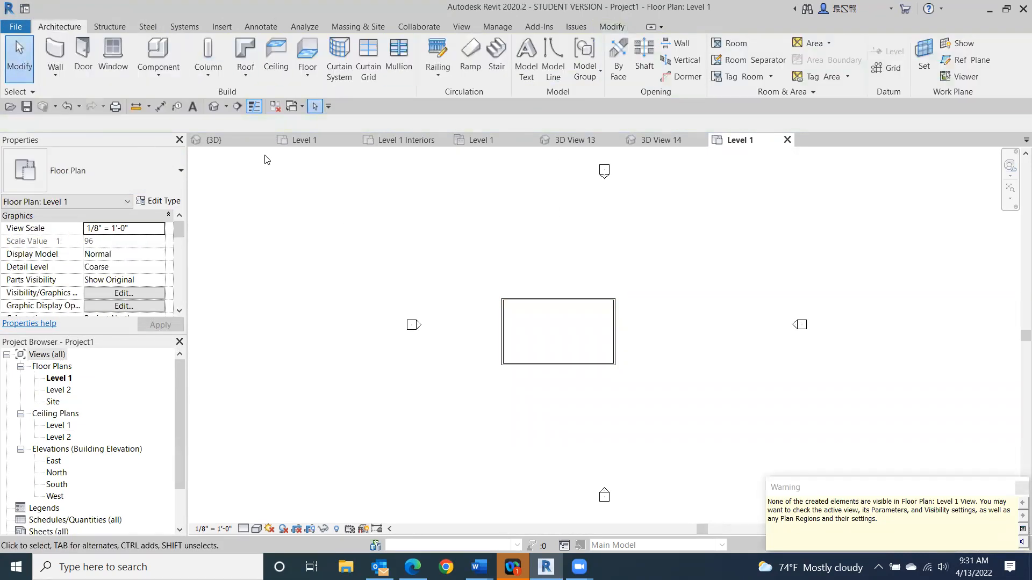
{"action": "left_click", "coordinate": [245, 54]}
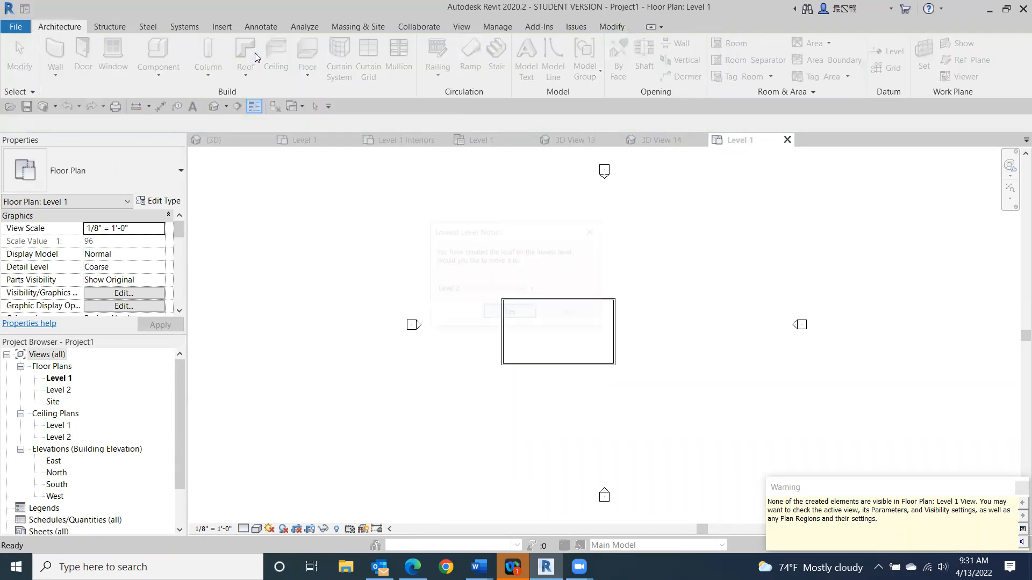
{"action": "left_click", "coordinate": [519, 316]}
{"action": "left_click", "coordinate": [127, 120]}
{"action": "type", "text": "2' 0\""}
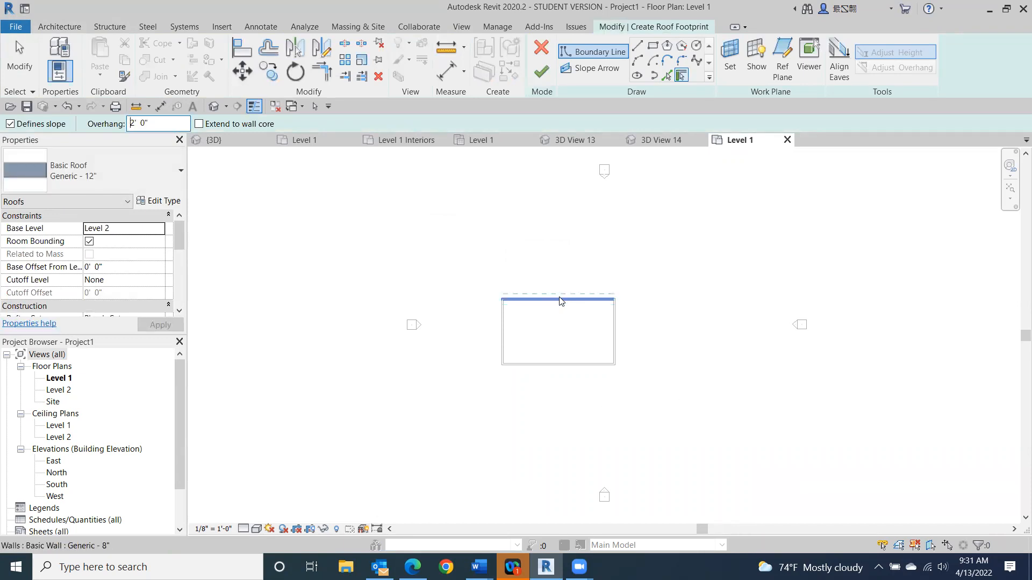
{"action": "left_click", "coordinate": [559, 300]}
{"action": "left_click", "coordinate": [503, 323]}
{"action": "left_click", "coordinate": [537, 365]}
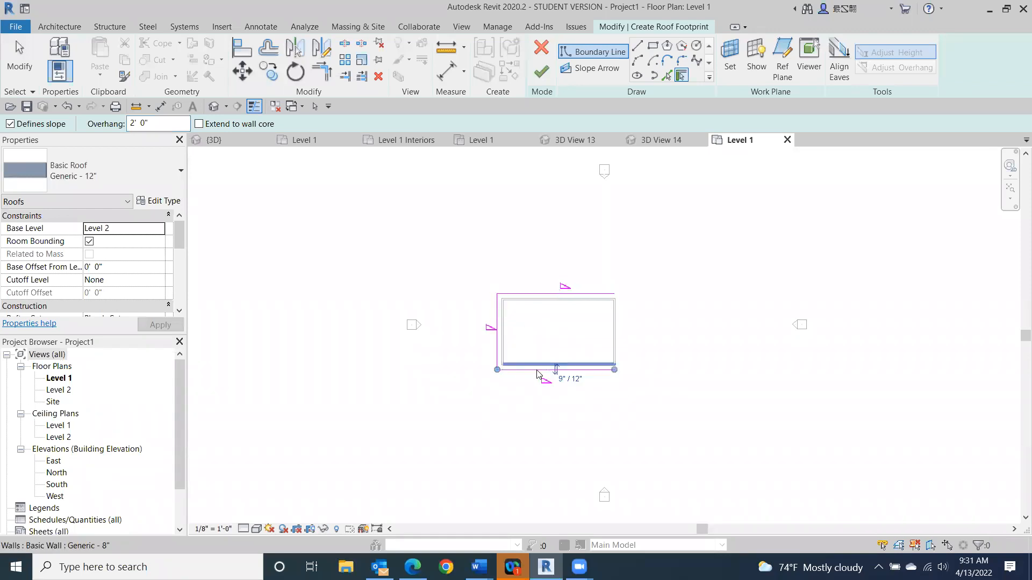
{"action": "left_click", "coordinate": [612, 342]}
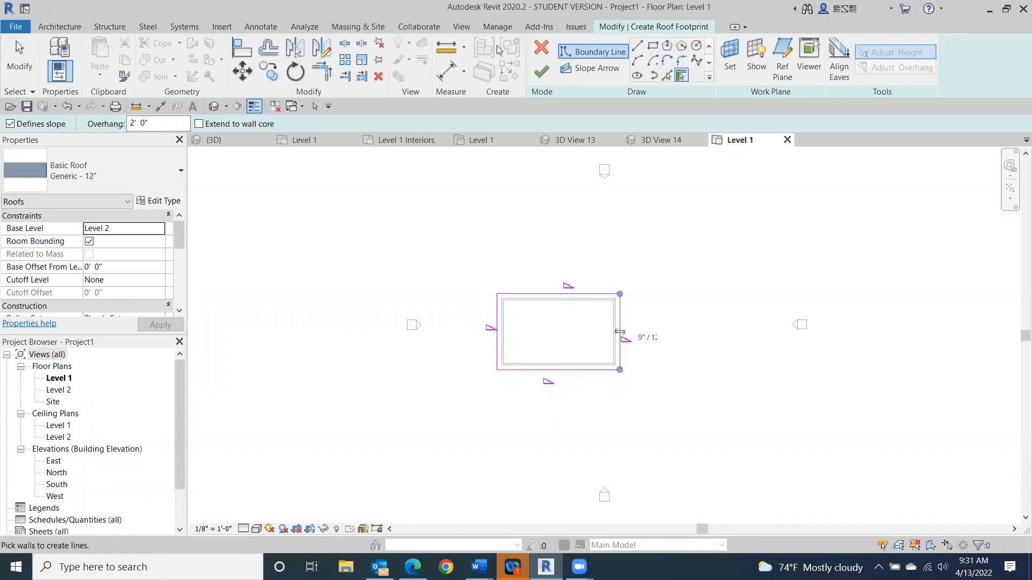
Finish the roof with the highlighted walls attached to it and look at it in the default 3D view.
{"action": "left_click", "coordinate": [548, 79]}
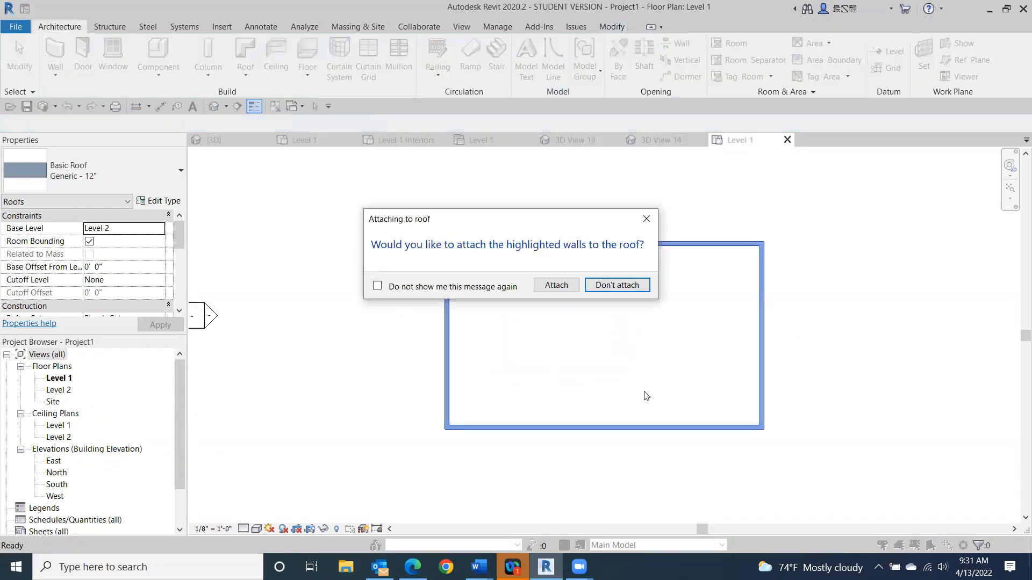
{"action": "left_click", "coordinate": [557, 285]}
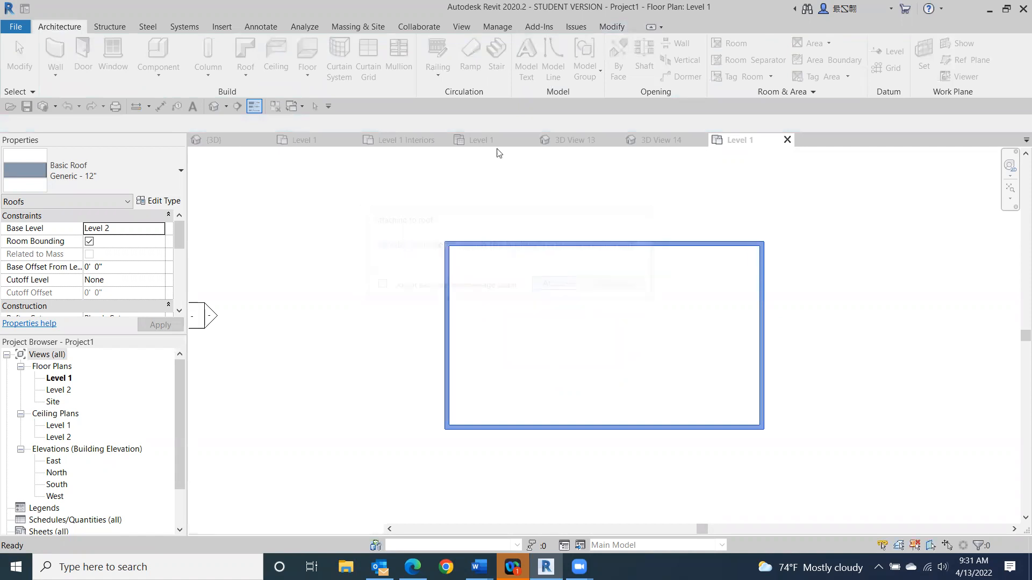
{"action": "left_click", "coordinate": [265, 223]}
{"action": "left_click", "coordinate": [213, 107]}
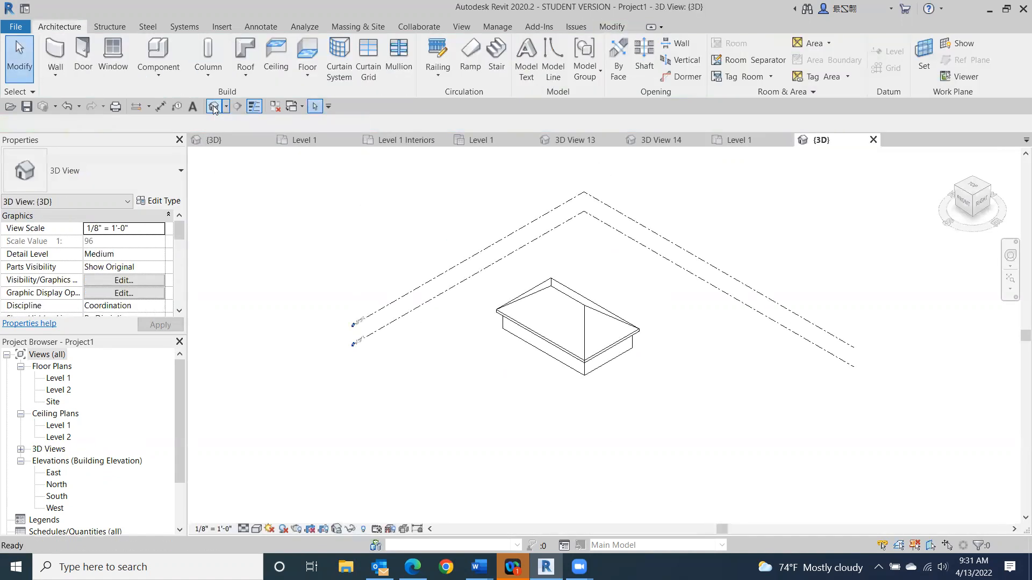
{"action": "left_click_drag", "start_coordinate": [961, 223], "coordinate": [976, 203]}
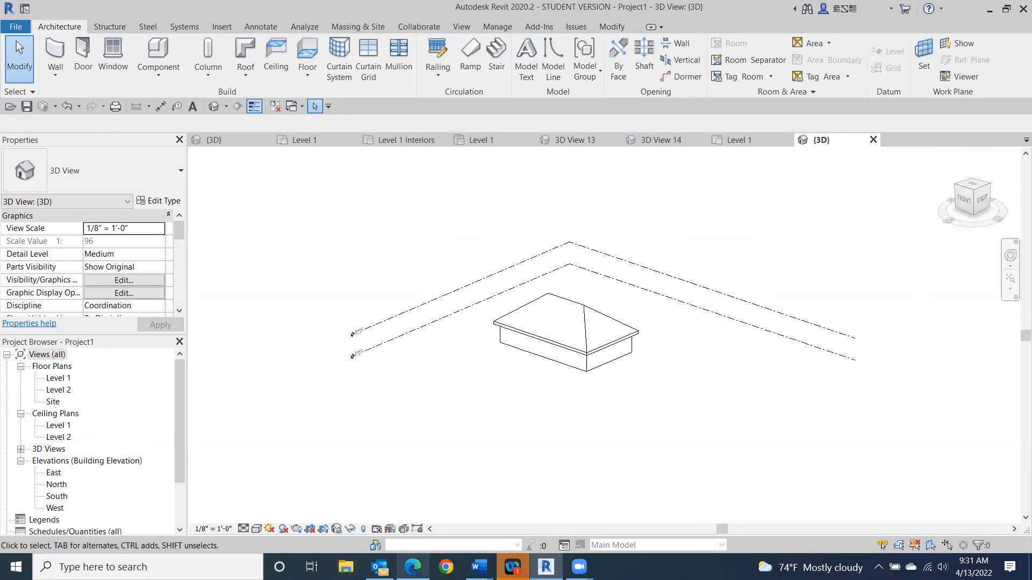
Switch to the Edge browser and search the web for "standing seam metal roofing" in a new tab.
{"action": "left_click", "coordinate": [412, 567]}
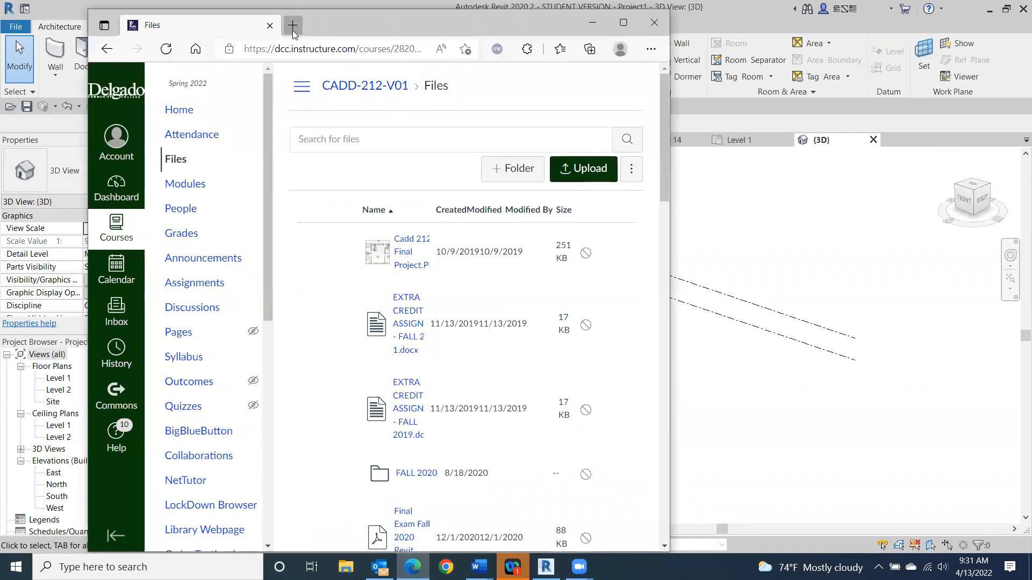
{"action": "key", "text": "ctrl+t"}
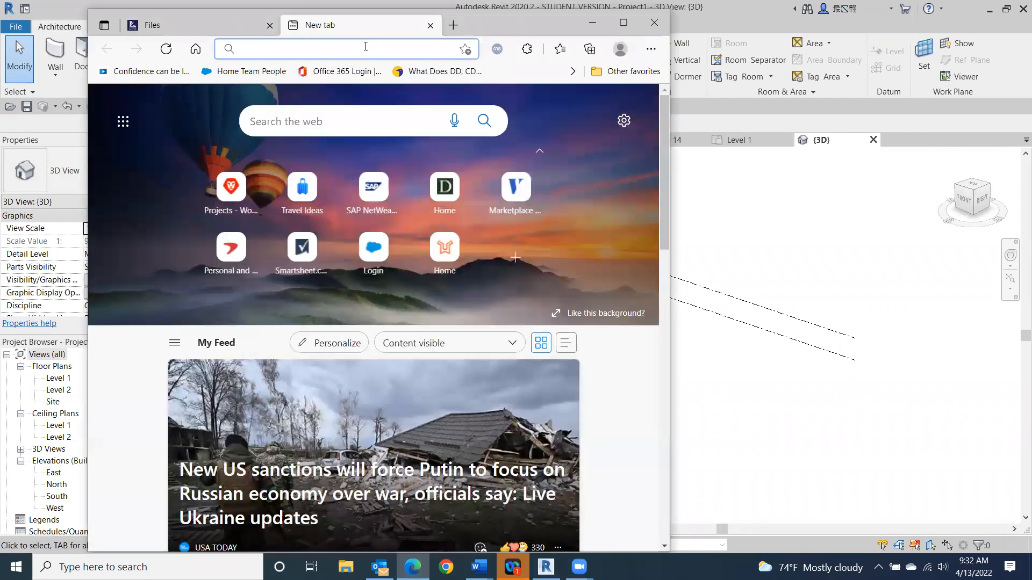
{"action": "type", "text": "standi"}
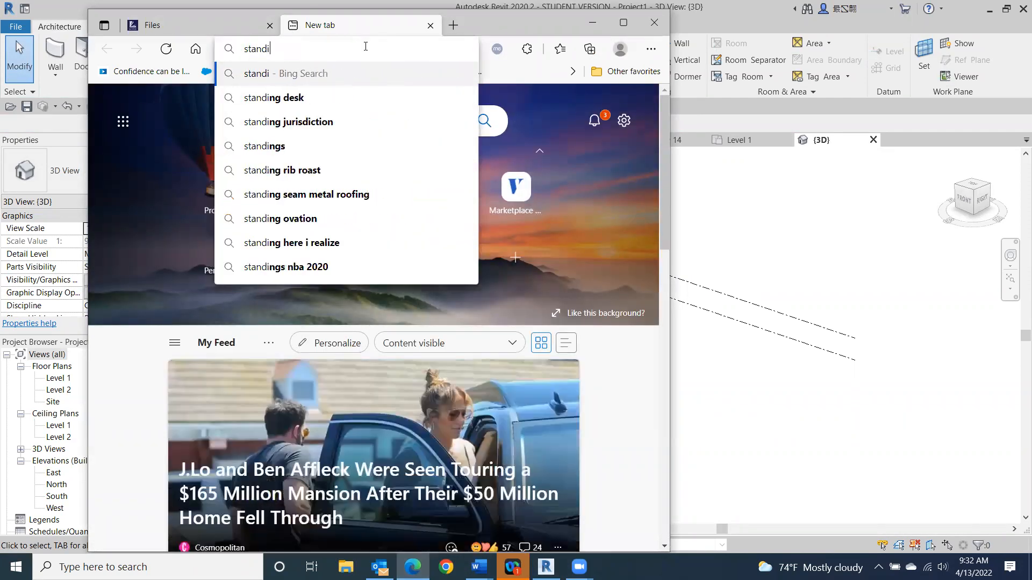
{"action": "type", "text": "n"}
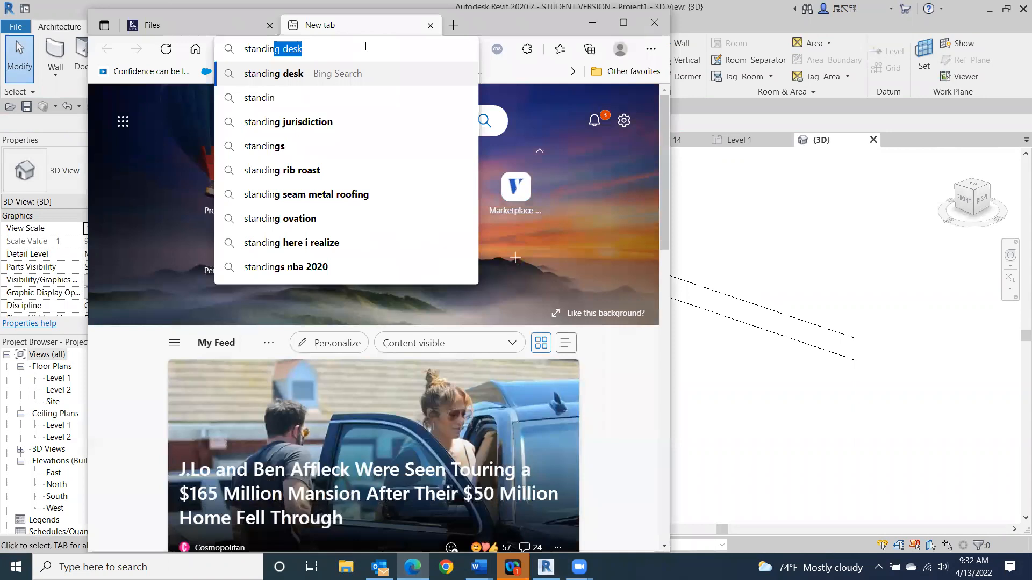
{"action": "type", "text": "g seam"}
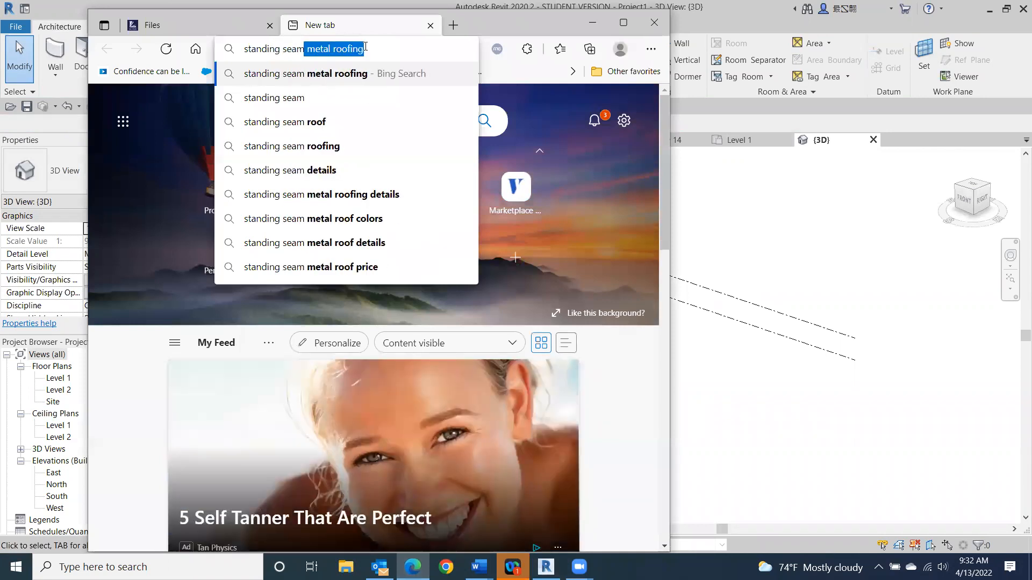
{"action": "left_click", "coordinate": [325, 74]}
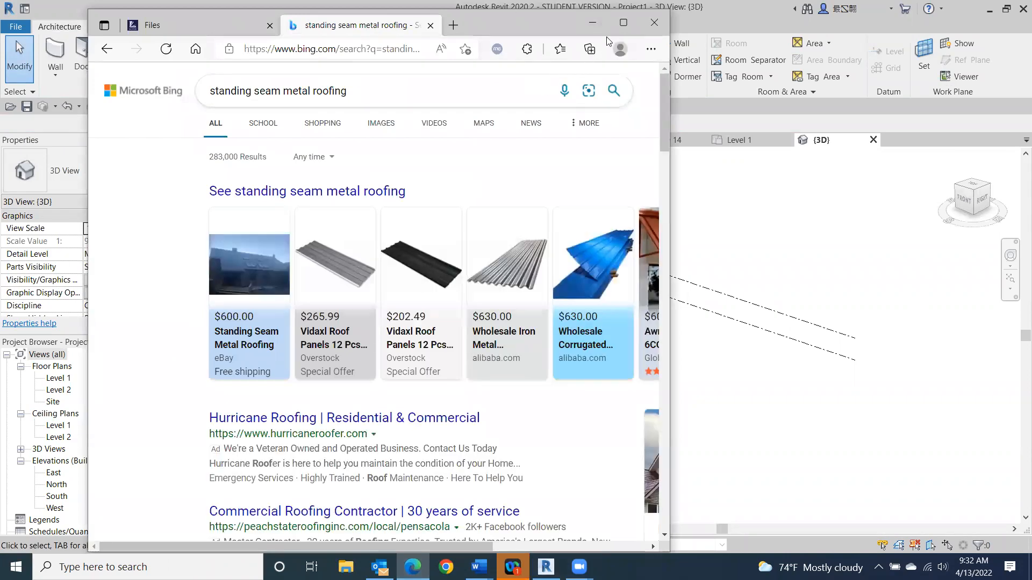
Browse the image results for standing seam metal roofing to examine the panel seams, ridges and hips.
{"action": "left_click", "coordinate": [623, 22]}
{"action": "scroll", "coordinate": [632, 222], "scroll_direction": "down", "scroll_amount": 4}
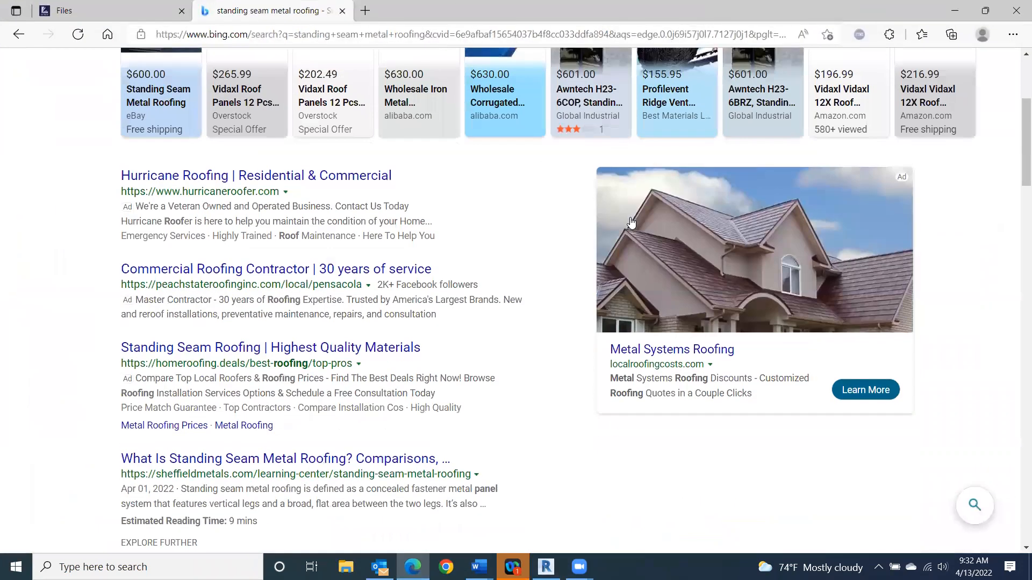
{"action": "scroll", "coordinate": [633, 227], "scroll_direction": "down", "scroll_amount": 6}
{"action": "scroll", "coordinate": [633, 228], "scroll_direction": "up", "scroll_amount": 10}
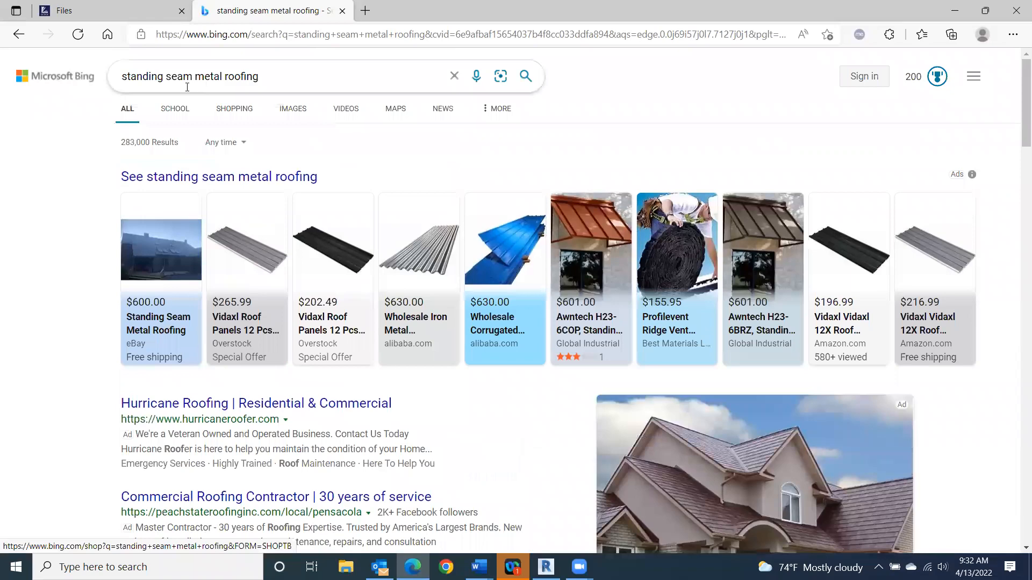
{"action": "left_click", "coordinate": [284, 110]}
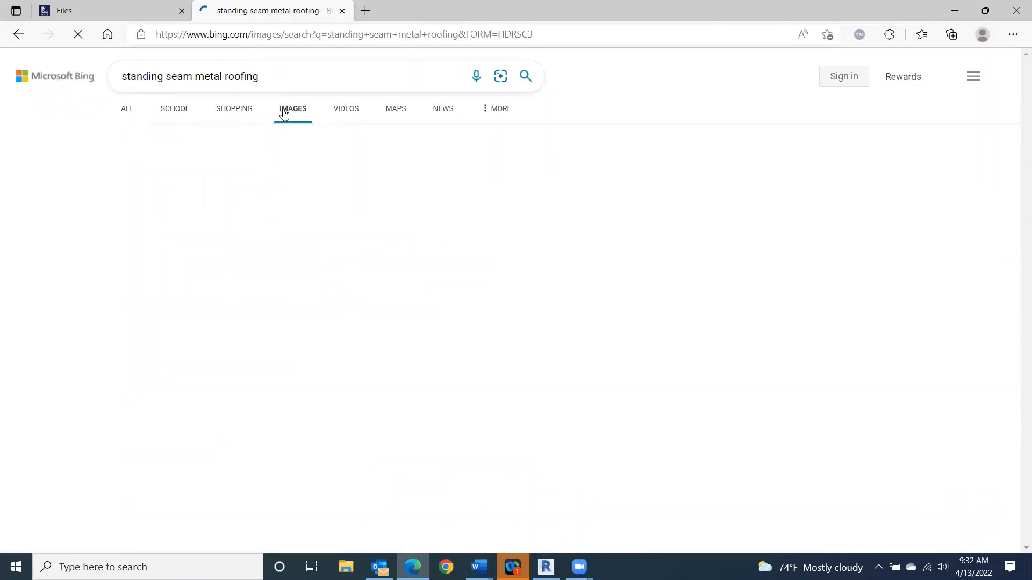
{"action": "scroll", "coordinate": [396, 260], "scroll_direction": "down", "scroll_amount": 4}
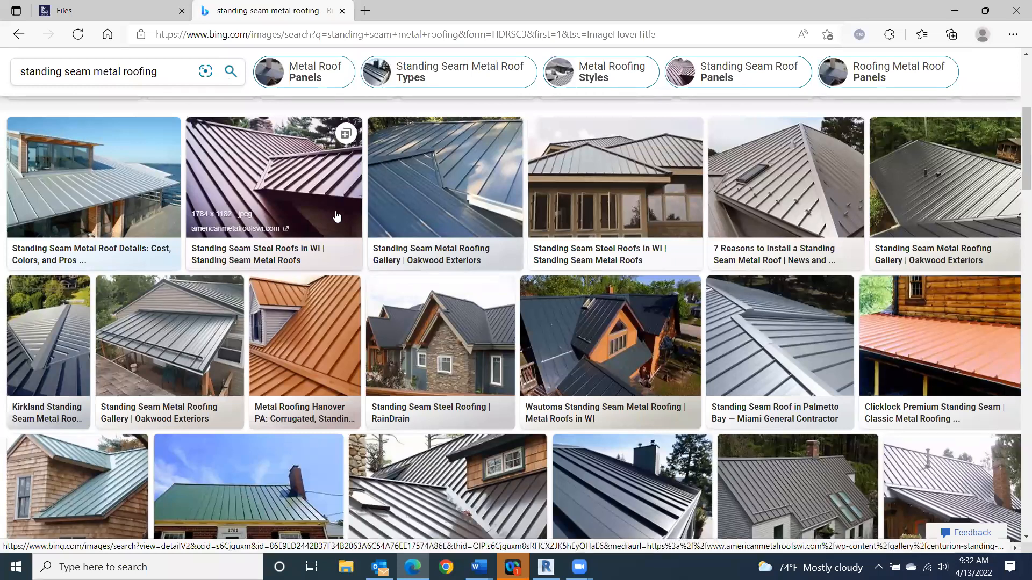
{"action": "scroll", "coordinate": [314, 230], "scroll_direction": "up", "scroll_amount": 1}
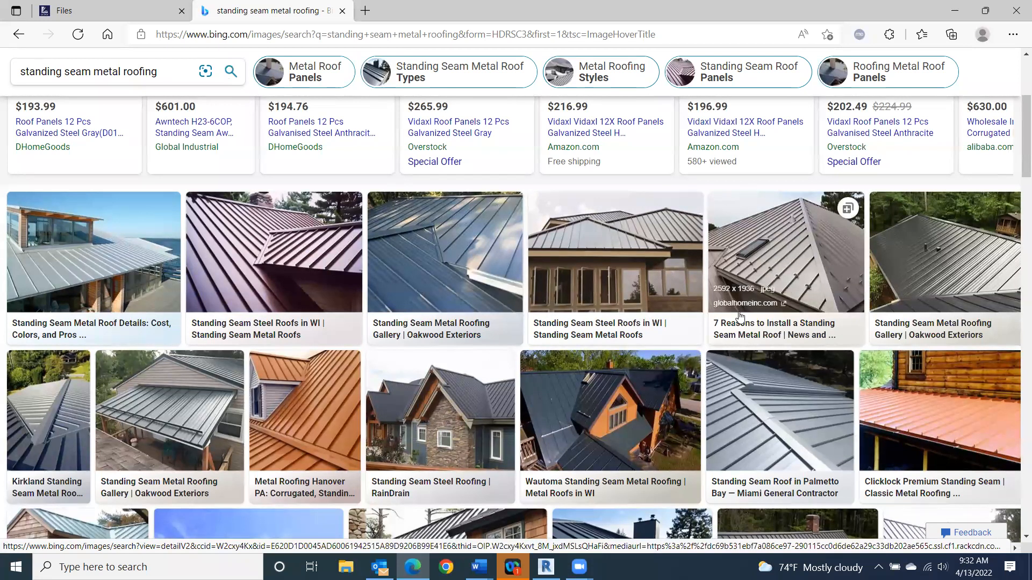
{"action": "scroll", "coordinate": [224, 366], "scroll_direction": "down", "scroll_amount": 2}
{"action": "scroll", "coordinate": [225, 365], "scroll_direction": "down", "scroll_amount": 1}
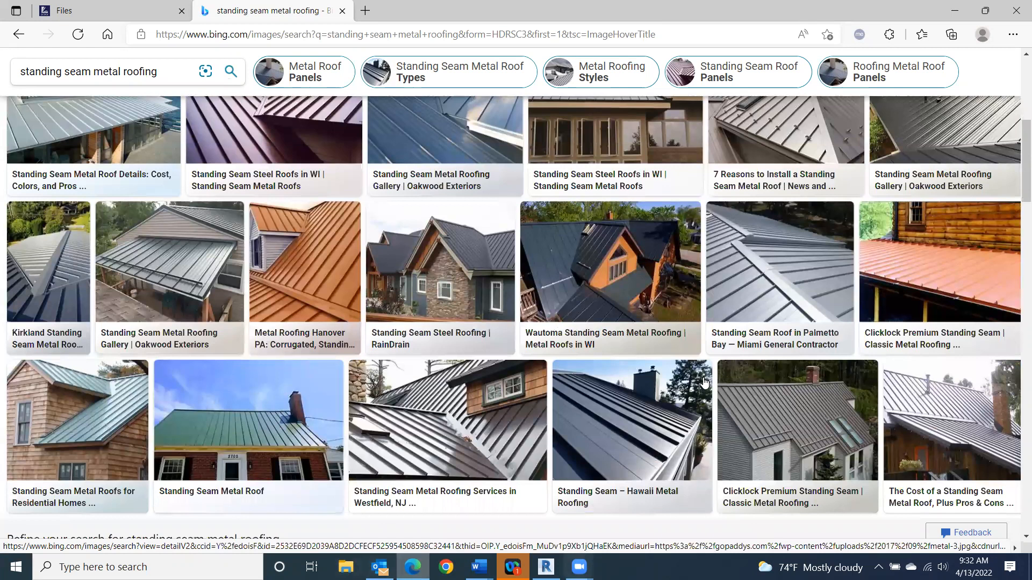
{"action": "mouse_move", "coordinate": [804, 438]}
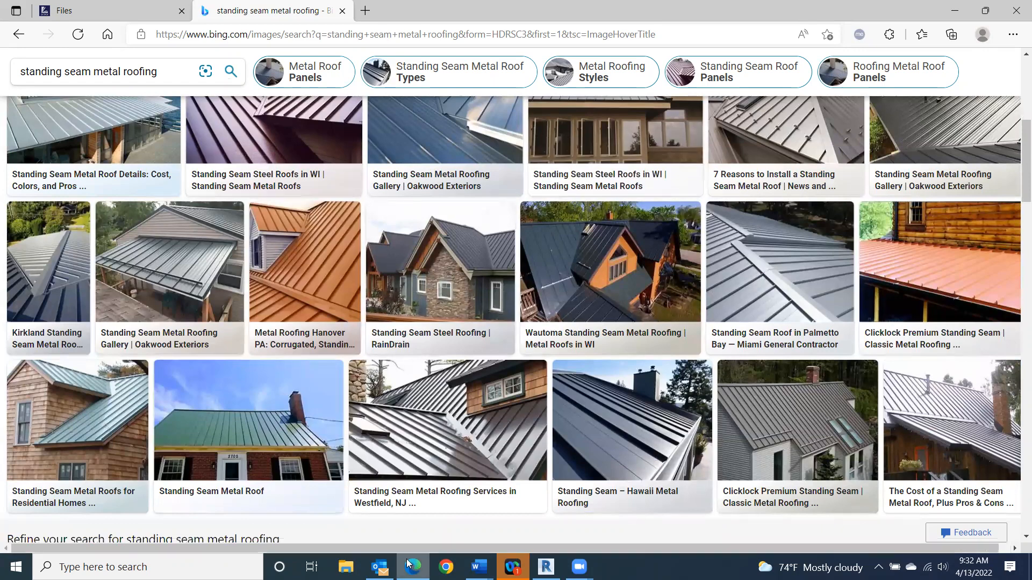
Switch back to Revit and examine the hip roof's slopes and eaves from the building's left side in 3D.
{"action": "key", "text": "alt+Tab"}
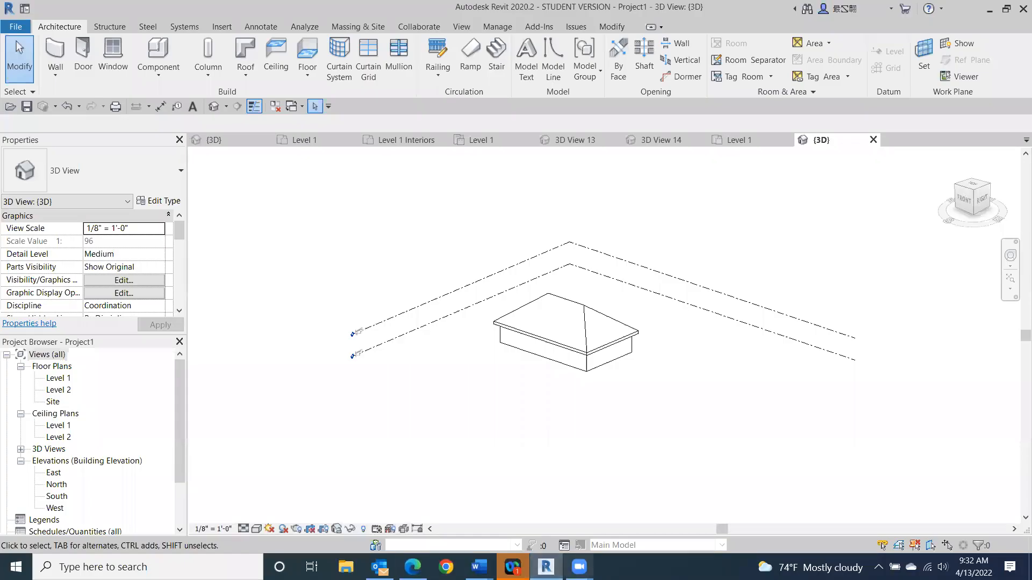
{"action": "left_click", "coordinate": [986, 190]}
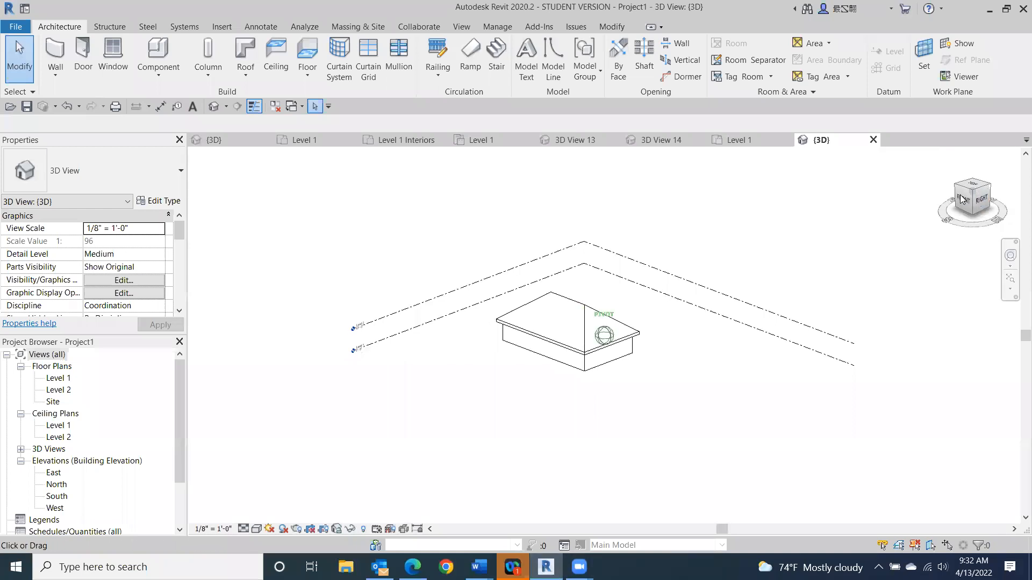
{"action": "mouse_move", "coordinate": [802, 199]}
{"action": "middle_mouse_down", "text": "shift"}
{"action": "mouse_move", "coordinate": [857, 255]}
{"action": "mouse_move", "coordinate": [923, 214]}
{"action": "mouse_move", "coordinate": [226, 187]}
{"action": "mouse_move", "coordinate": [251, 187]}
{"action": "middle_mouse_up", "text": "shift"}
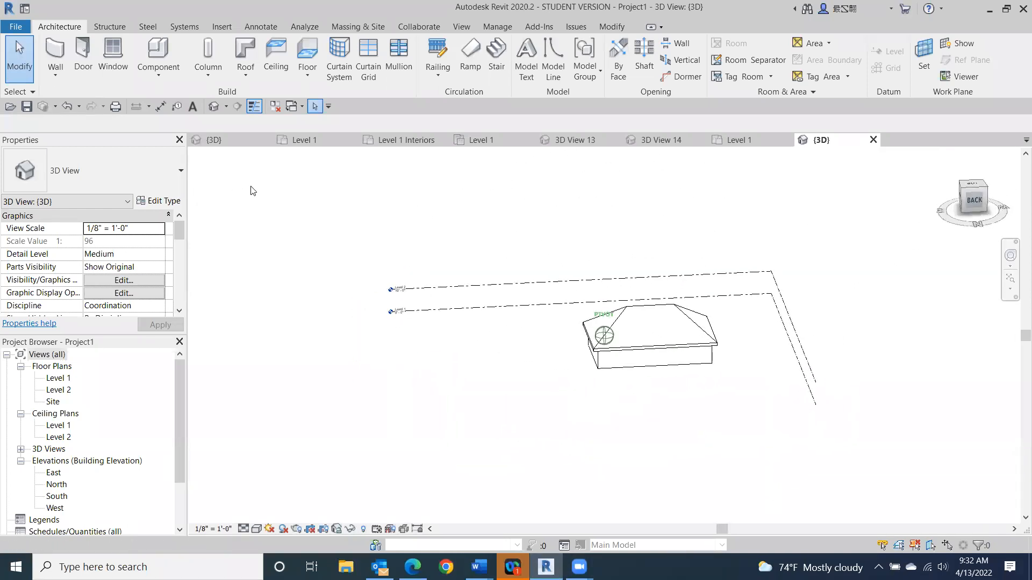
{"action": "middle_click_drag", "start_coordinate": [793, 179], "coordinate": [783, 176], "text": "shift"}
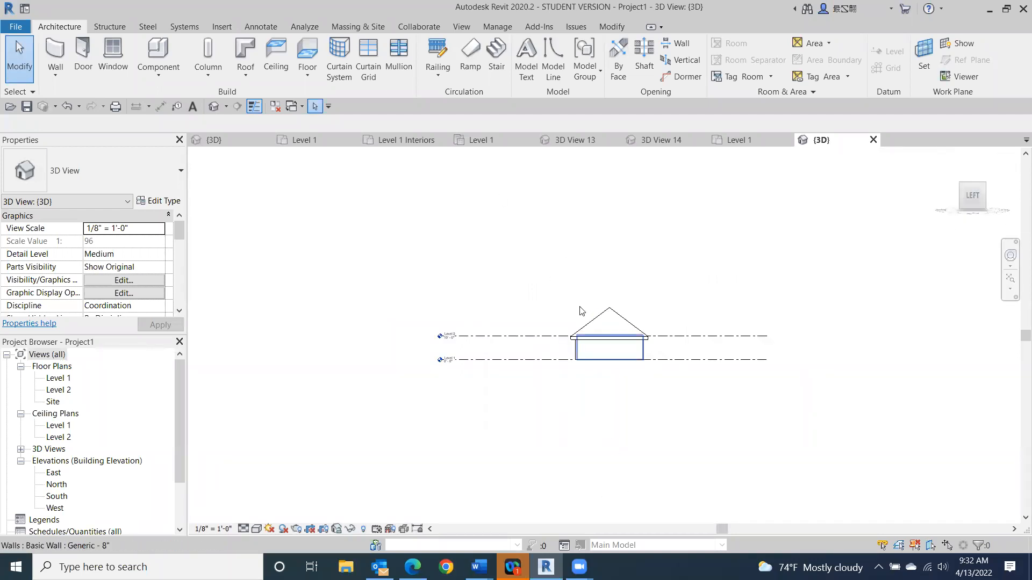
{"action": "scroll", "coordinate": [618, 421], "scroll_direction": "up", "scroll_amount": 5}
{"action": "scroll", "coordinate": [661, 430], "scroll_direction": "up", "scroll_amount": 4}
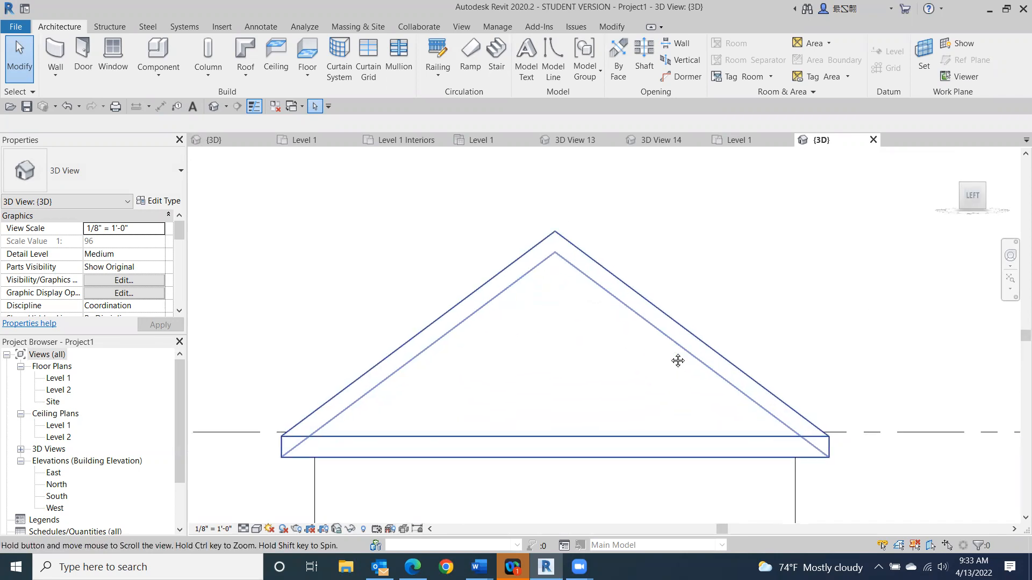
{"action": "middle_click_drag", "start_coordinate": [685, 347], "coordinate": [702, 302]}
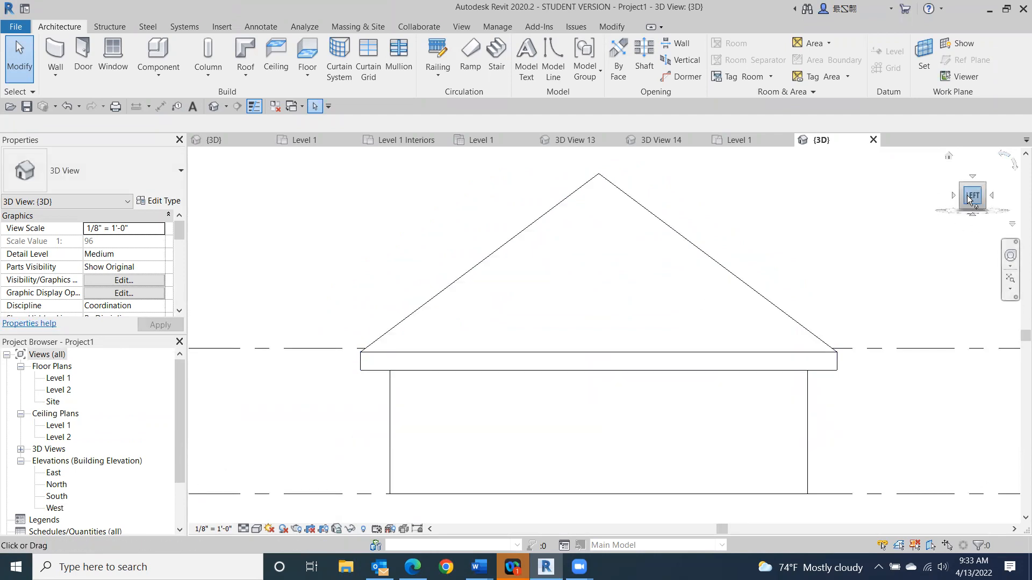
{"action": "mouse_move", "coordinate": [975, 191]}
{"action": "left_click", "coordinate": [973, 195]}
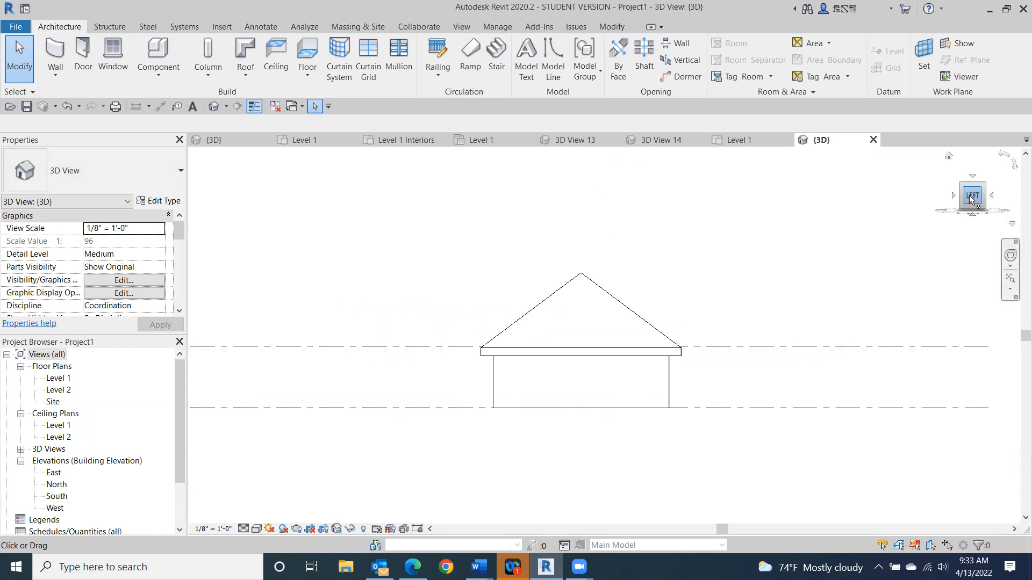
Copy the hip roof vertically upward from its peak so the copy's base offset from Level 2 is 3' 6".
{"action": "scroll", "coordinate": [970, 197], "scroll_direction": "down", "scroll_amount": 2}
{"action": "scroll", "coordinate": [970, 197], "scroll_direction": "up", "scroll_amount": 6}
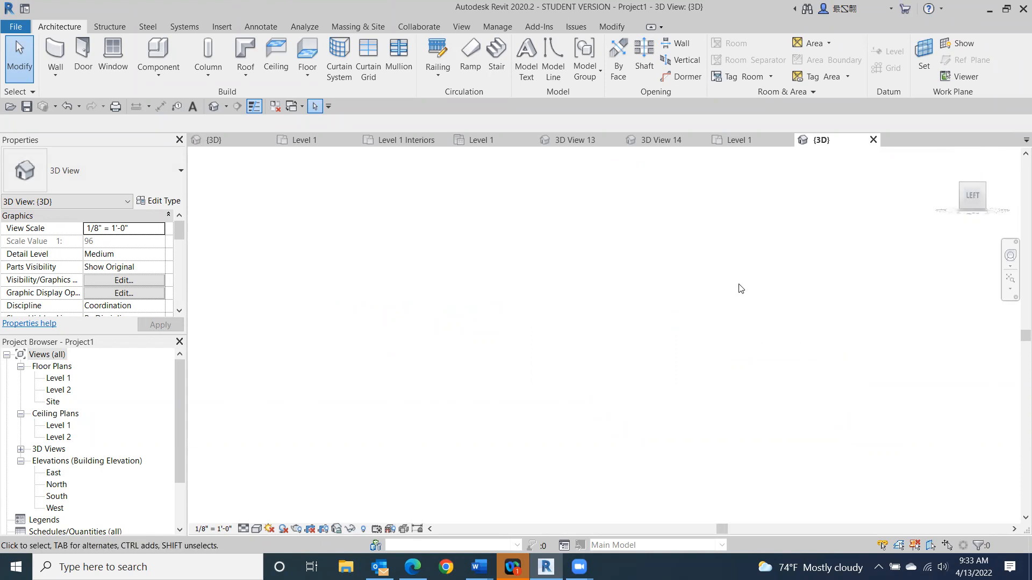
{"action": "scroll", "coordinate": [629, 304], "scroll_direction": "down", "scroll_amount": 4}
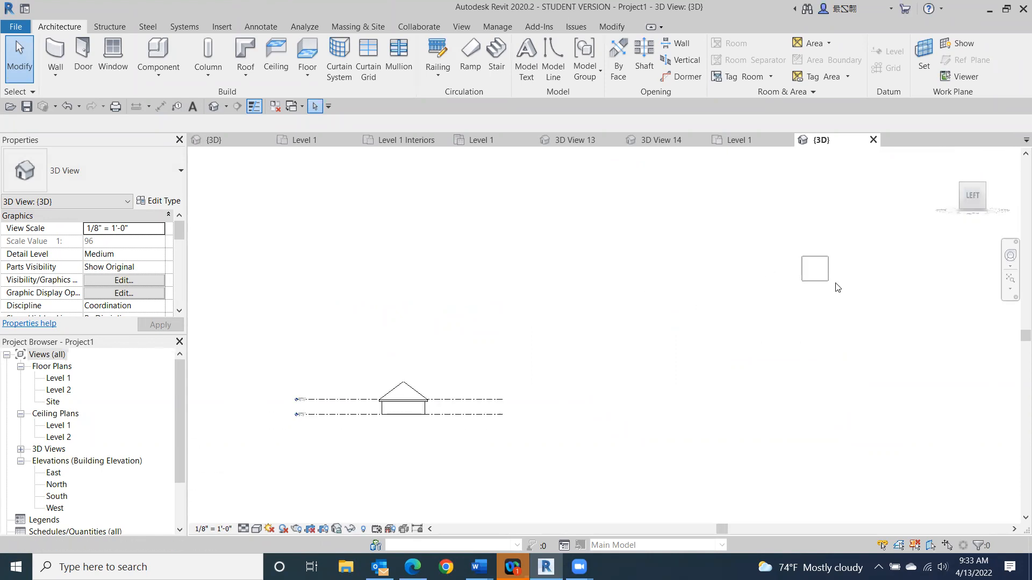
{"action": "left_click_drag", "start_coordinate": [972, 203], "coordinate": [974, 208]}
{"action": "scroll", "coordinate": [329, 385], "scroll_direction": "up", "scroll_amount": 8}
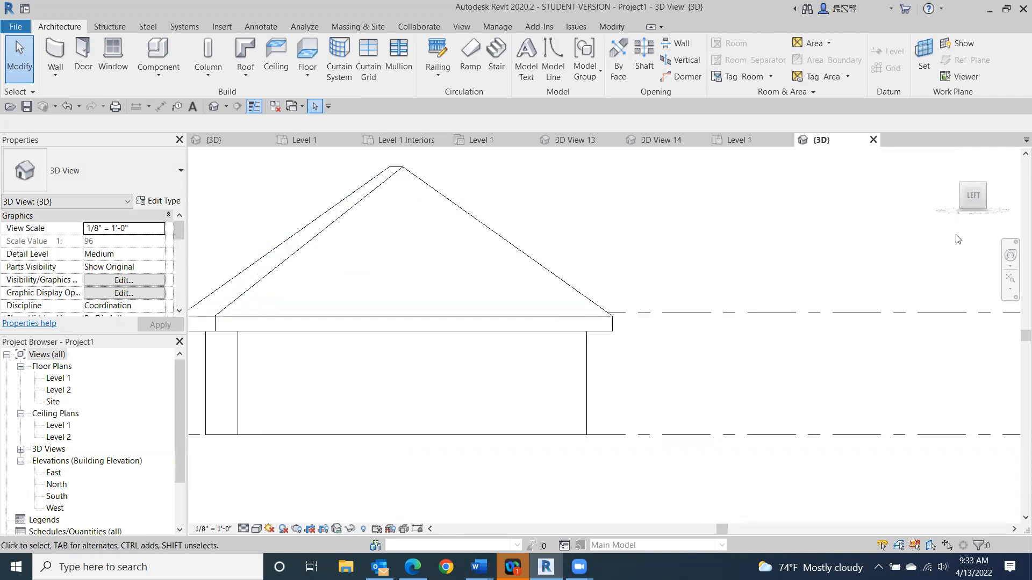
{"action": "left_click", "coordinate": [974, 200]}
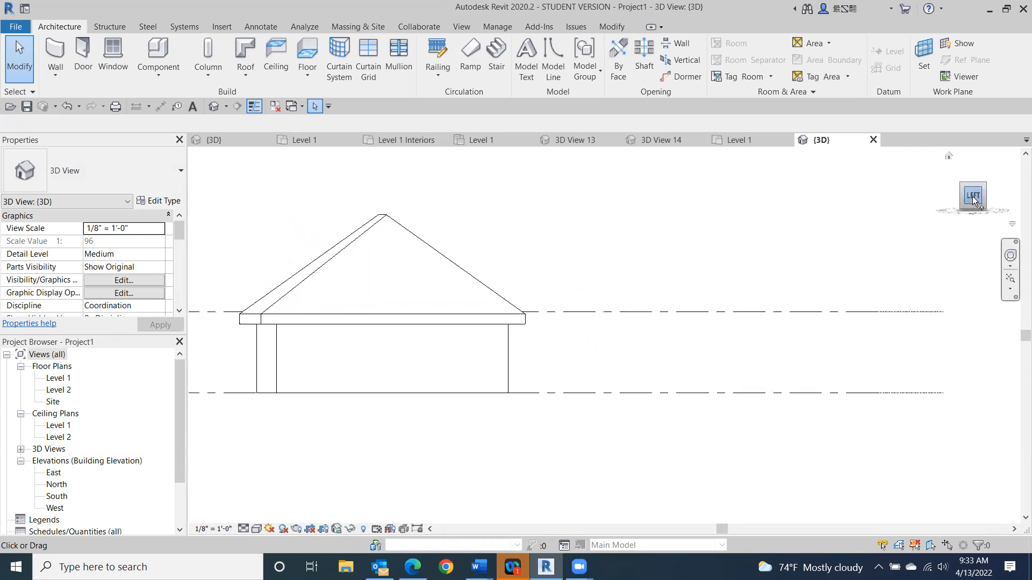
{"action": "scroll", "coordinate": [617, 338], "scroll_direction": "up", "scroll_amount": 3}
{"action": "middle_click_drag", "start_coordinate": [613, 321], "coordinate": [499, 445]}
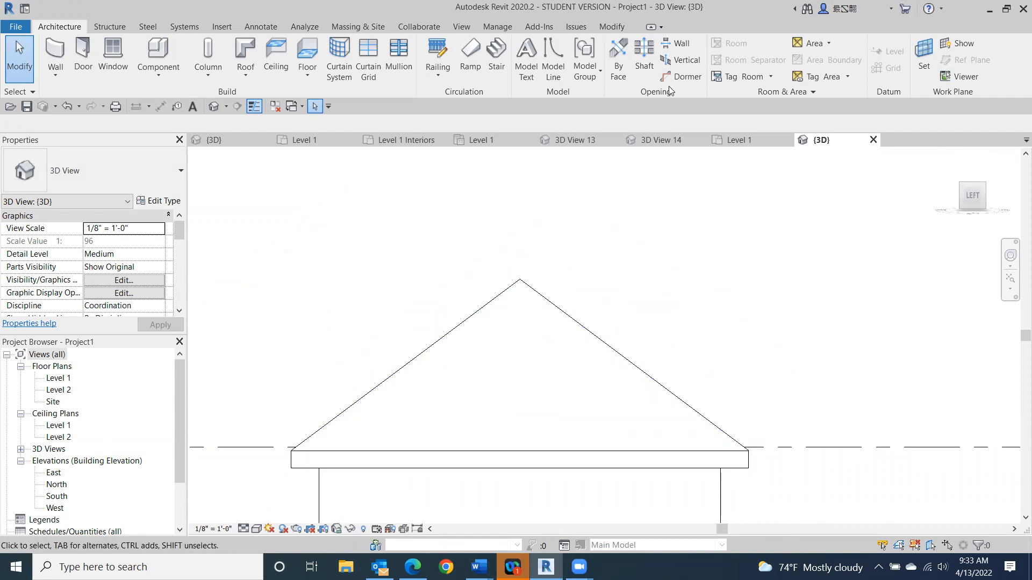
{"action": "left_click", "coordinate": [608, 28]}
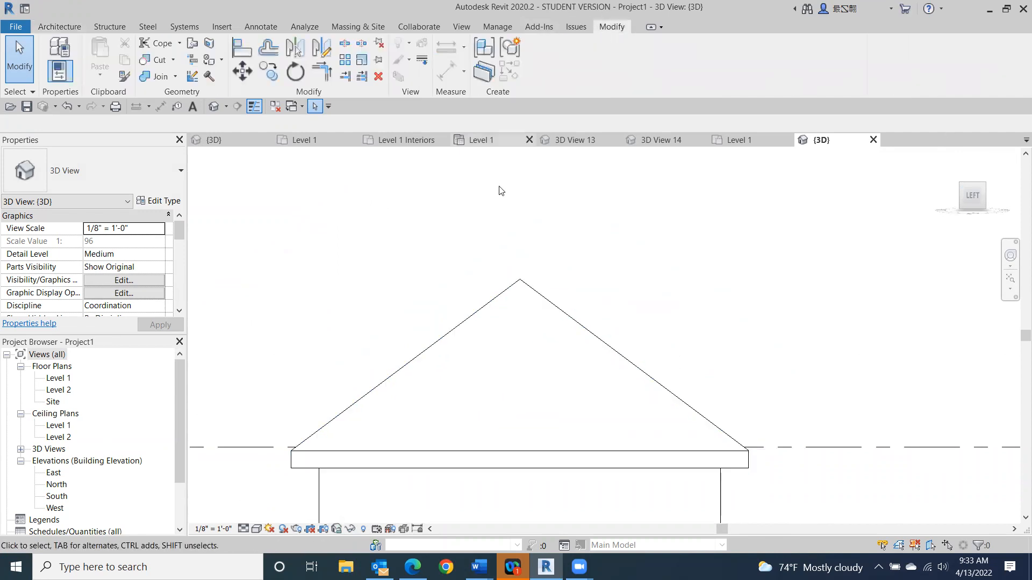
{"action": "left_click", "coordinate": [269, 76]}
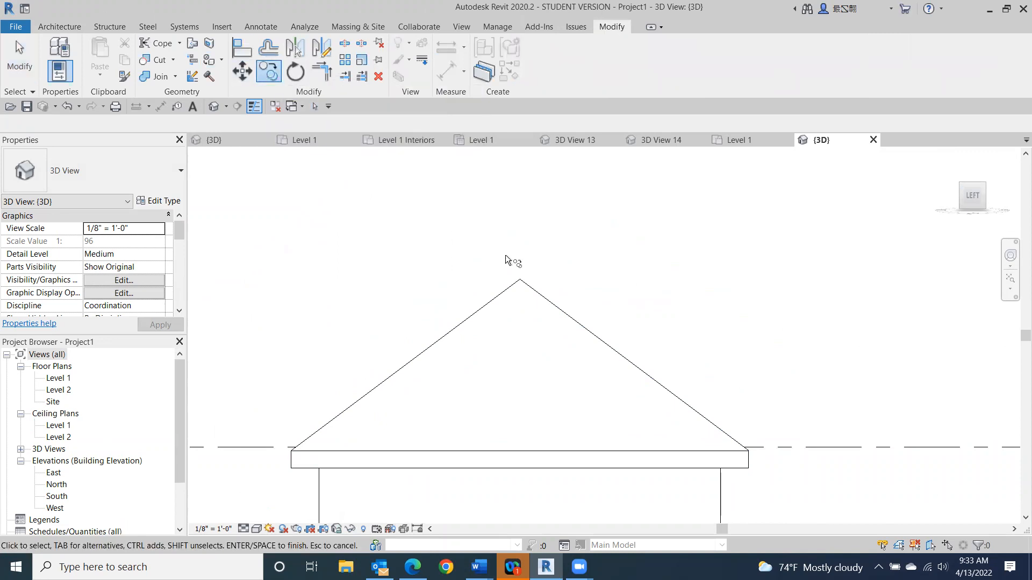
{"action": "left_click", "coordinate": [490, 304]}
{"action": "right_click", "coordinate": [491, 305]}
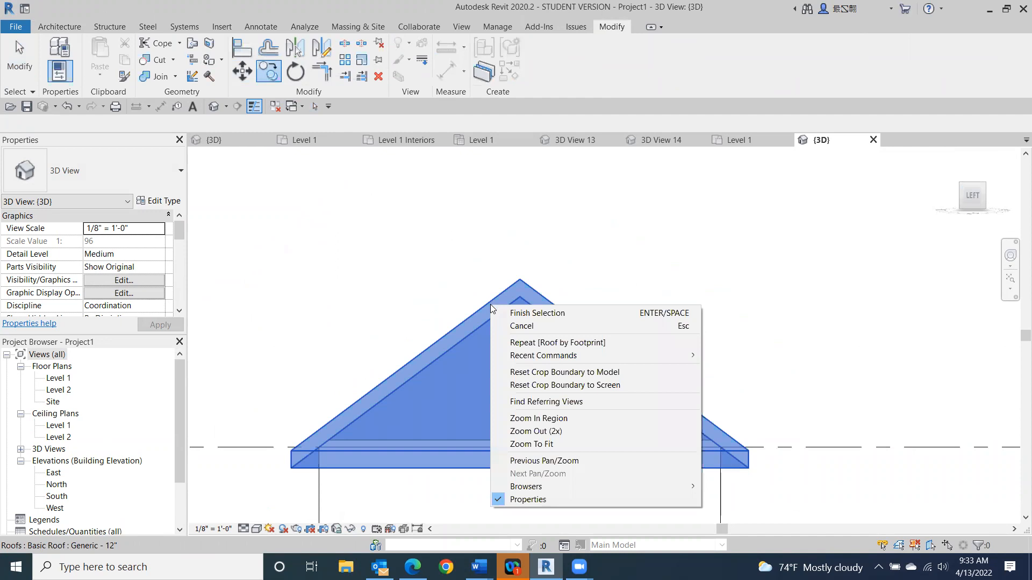
{"action": "left_click", "coordinate": [537, 313]}
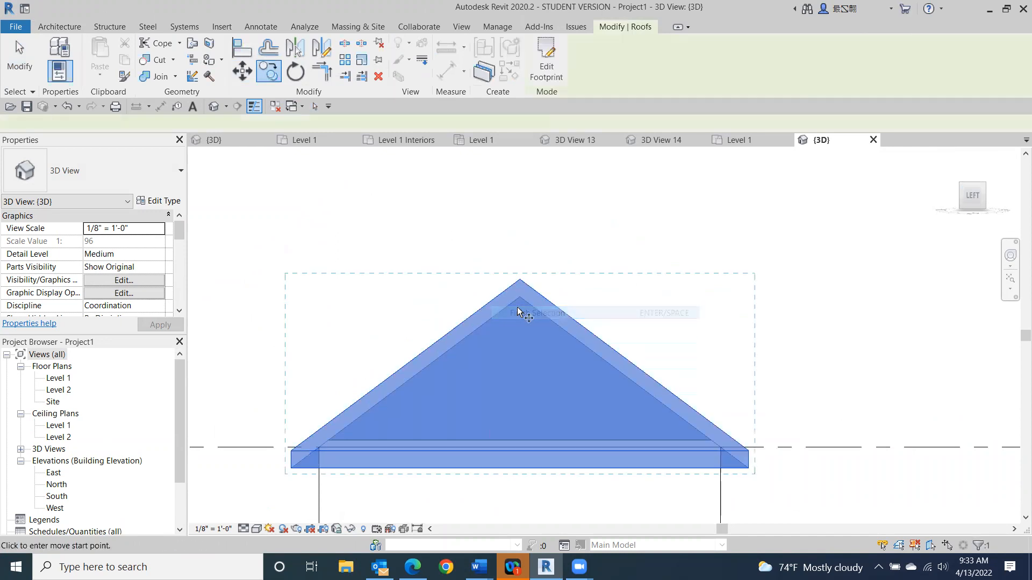
{"action": "left_click", "coordinate": [519, 279]}
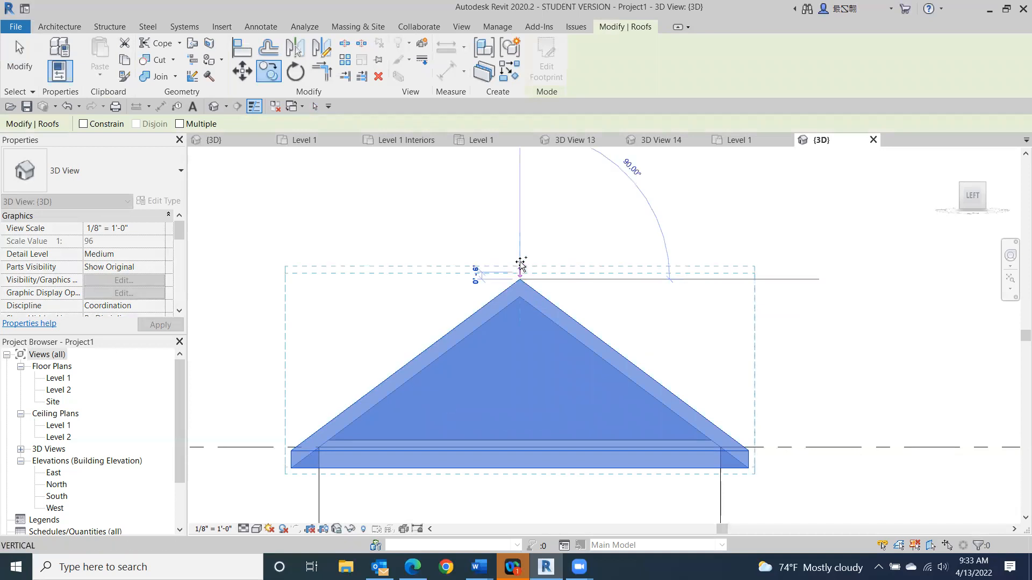
{"action": "left_click", "coordinate": [520, 230]}
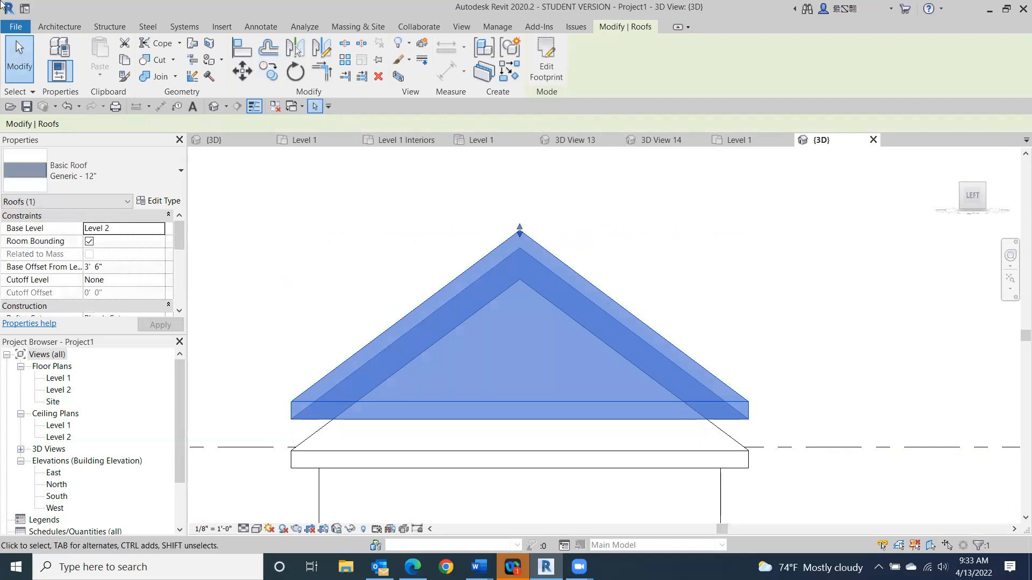
{"action": "left_click", "coordinate": [20, 59]}
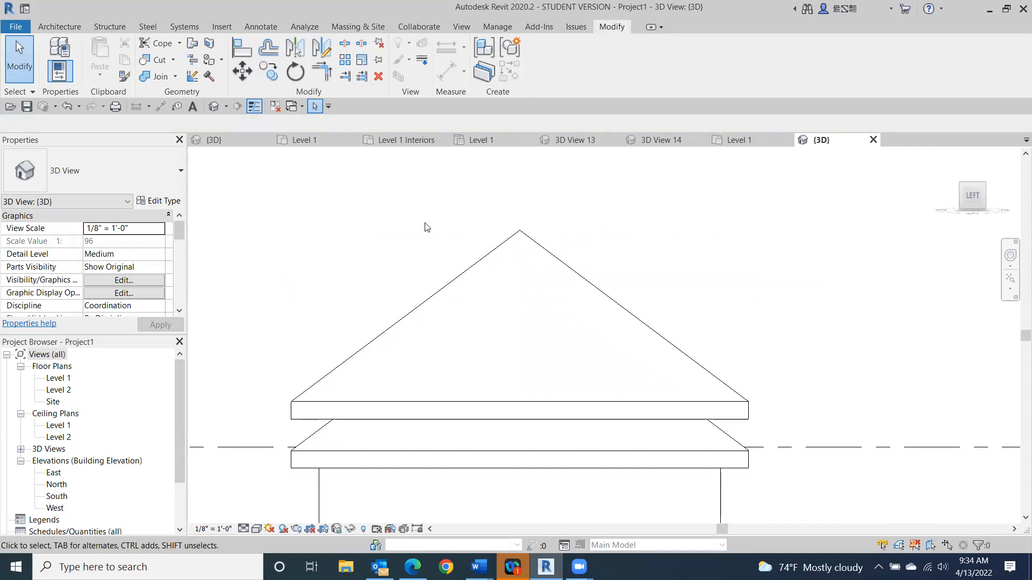
Change the upper roof copy from the Generic - 12" type to Sloped Glazing.
{"action": "left_click", "coordinate": [515, 268]}
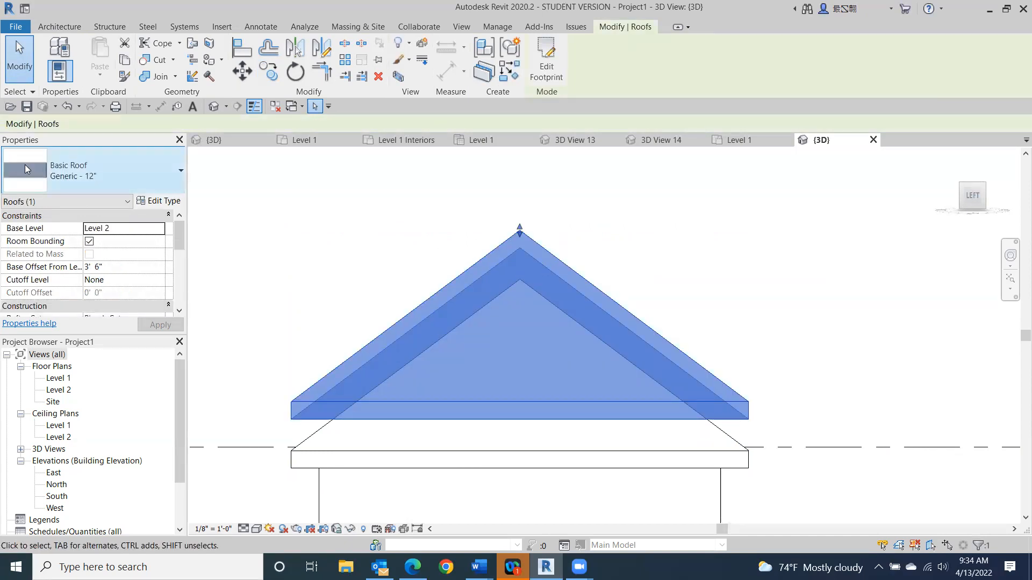
{"action": "left_click", "coordinate": [172, 176]}
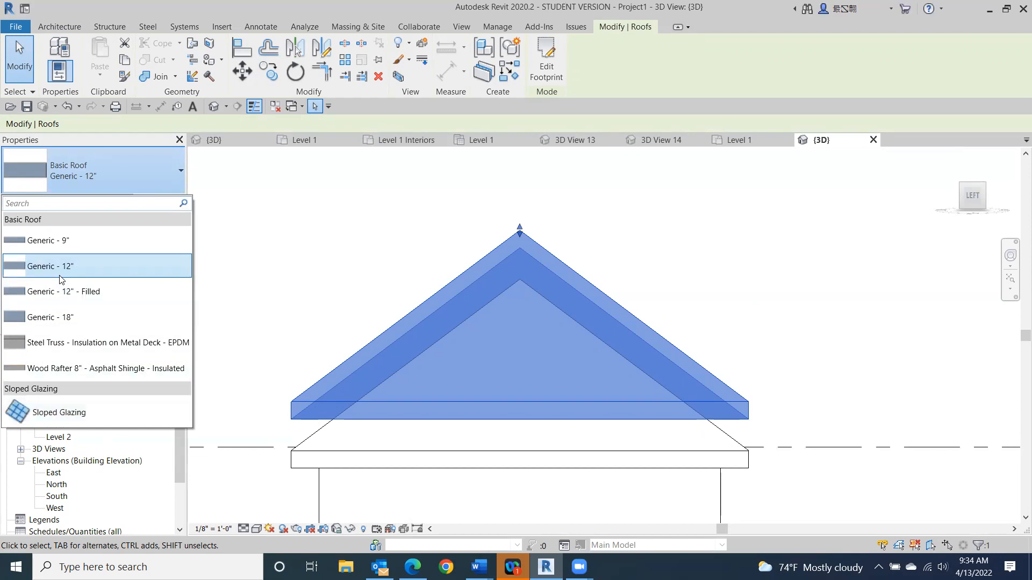
{"action": "left_click", "coordinate": [63, 421]}
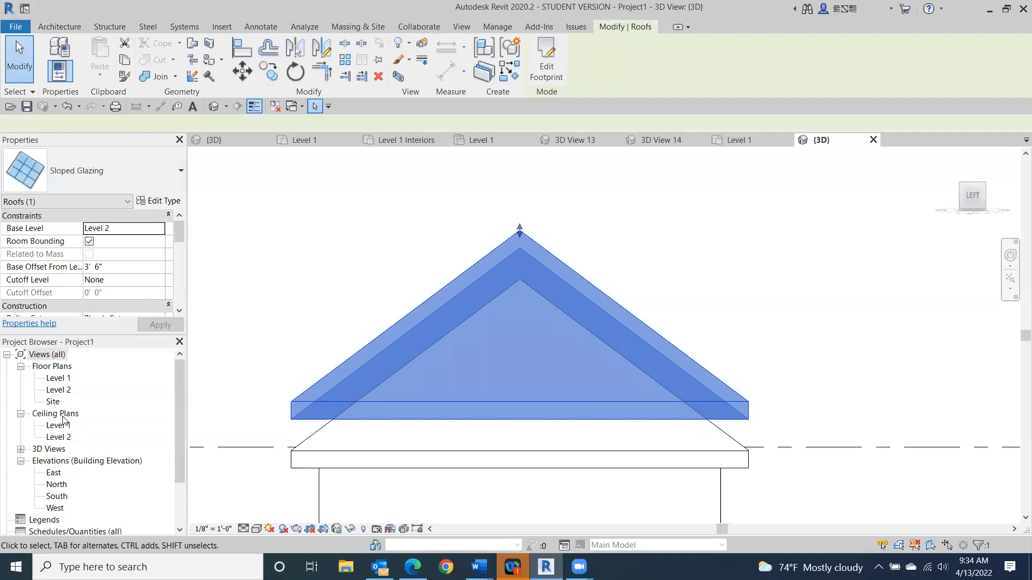
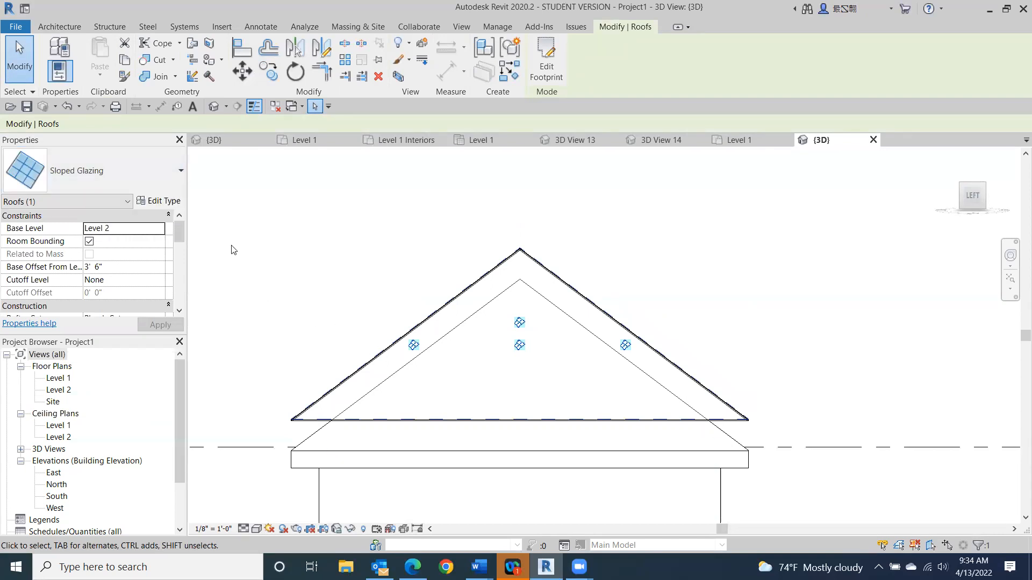
Duplicate the upper roof's Sloped Glazing type under the name "Seam Roof mcm".
{"action": "left_click", "coordinate": [165, 202]}
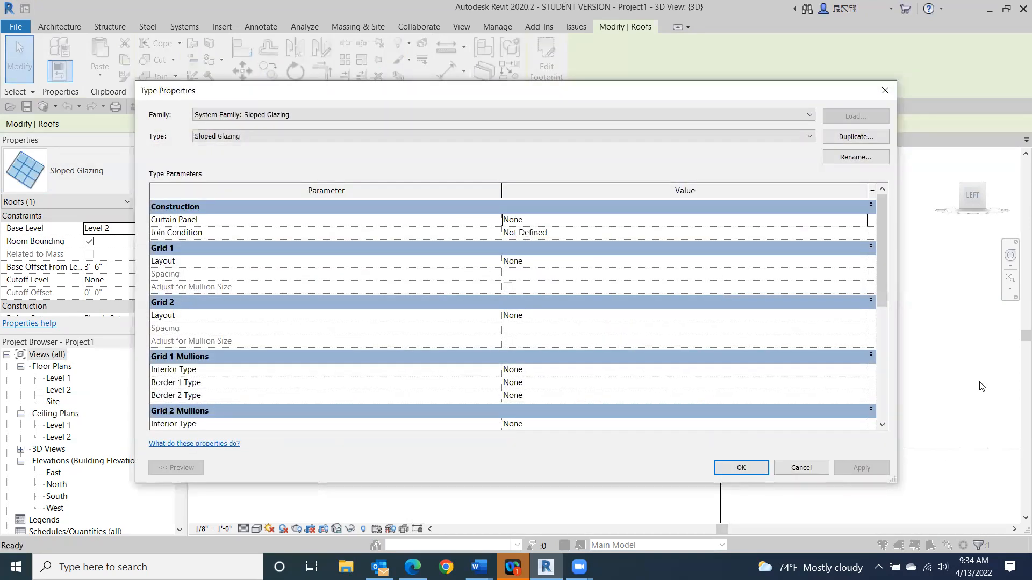
{"action": "left_click", "coordinate": [851, 142]}
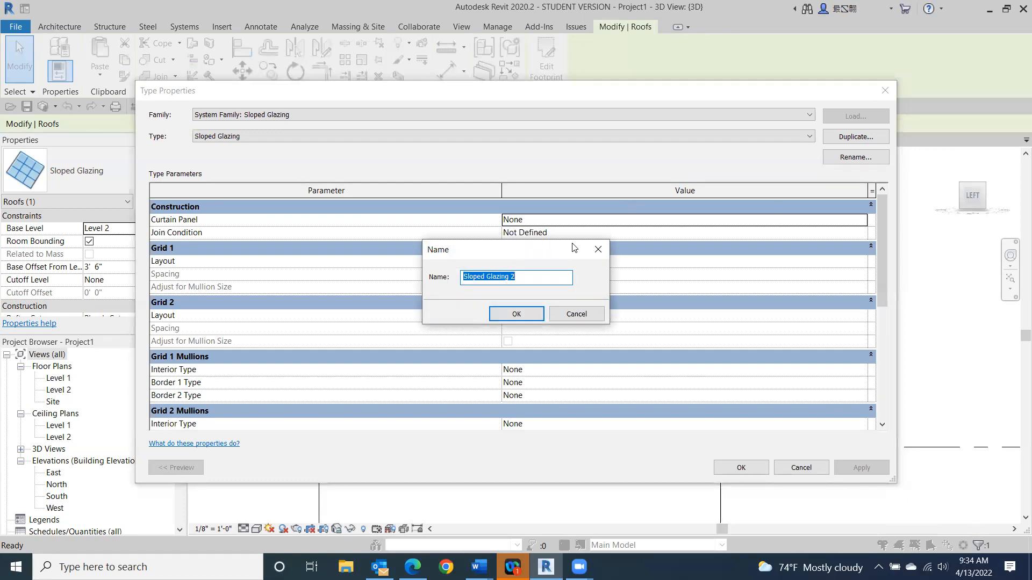
{"action": "type", "text": "Seam Roof mcm"}
{"action": "left_click", "coordinate": [522, 310]}
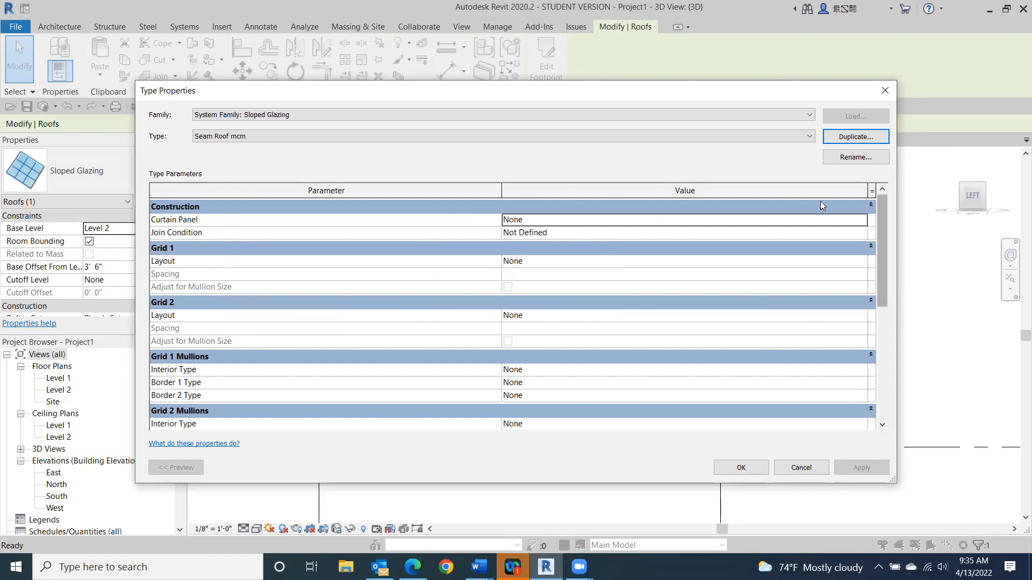
Set the Seam Roof mcm type's curtain panel to System Panel : Solid and show the view in Consistent Colors.
{"action": "left_click", "coordinate": [844, 224]}
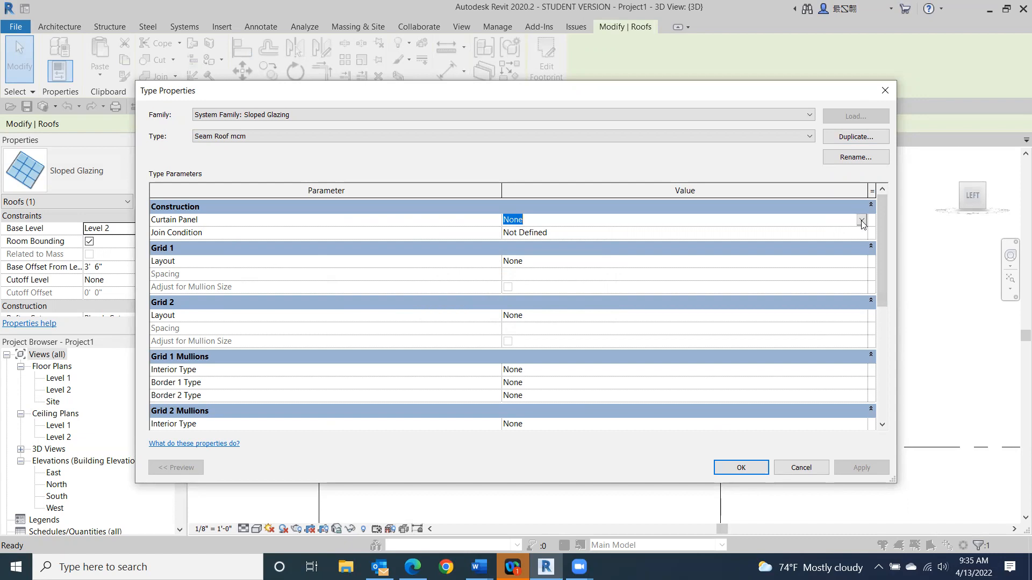
{"action": "left_click", "coordinate": [862, 221]}
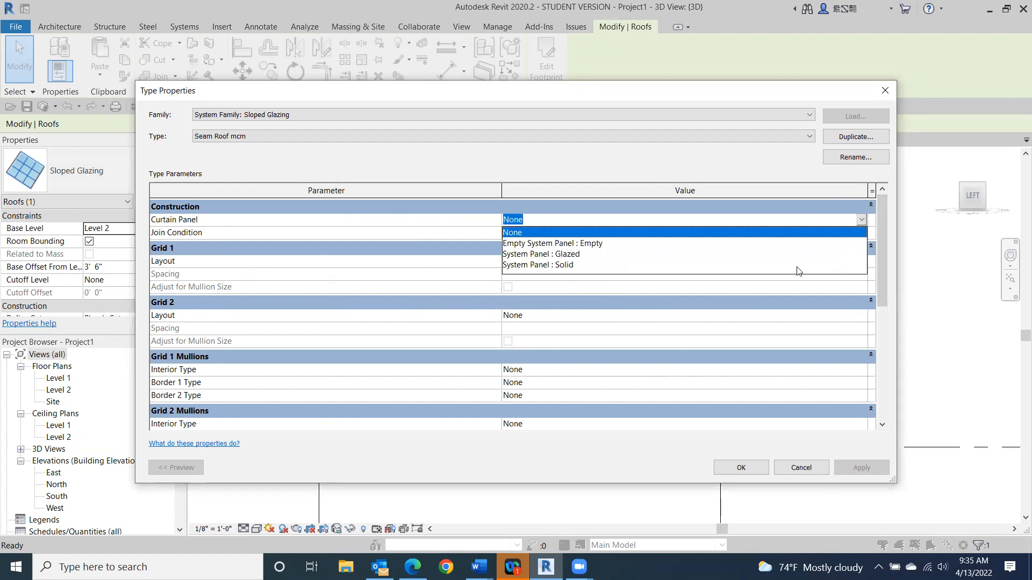
{"action": "left_click", "coordinate": [565, 265]}
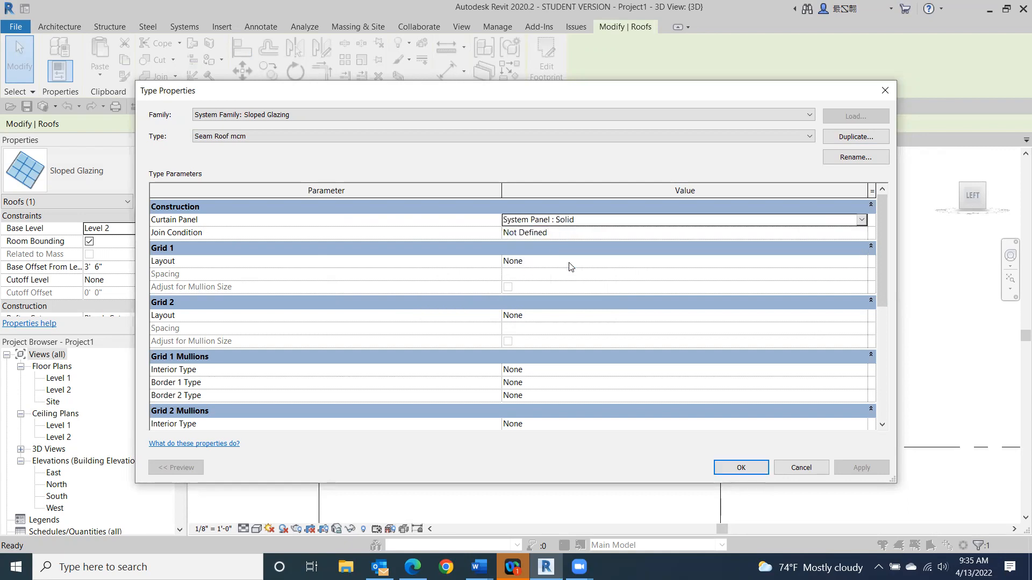
{"action": "left_click", "coordinate": [741, 468]}
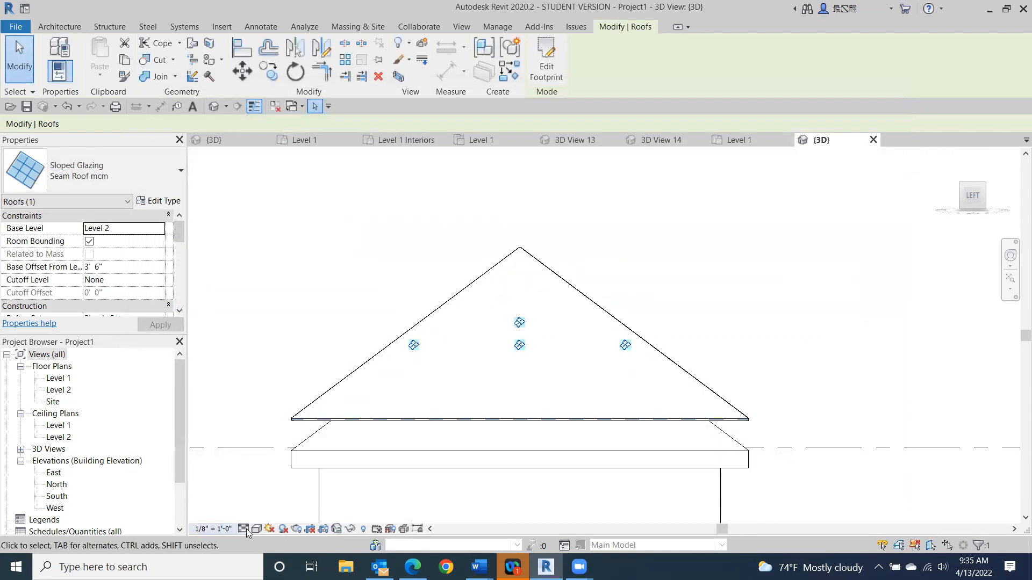
{"action": "left_click", "coordinate": [256, 529]}
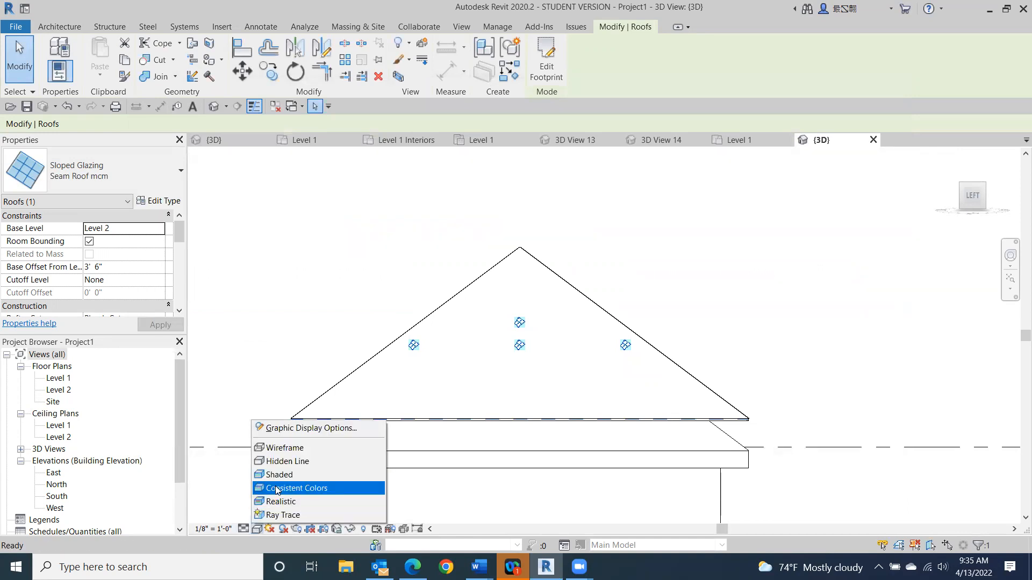
{"action": "left_click", "coordinate": [277, 489]}
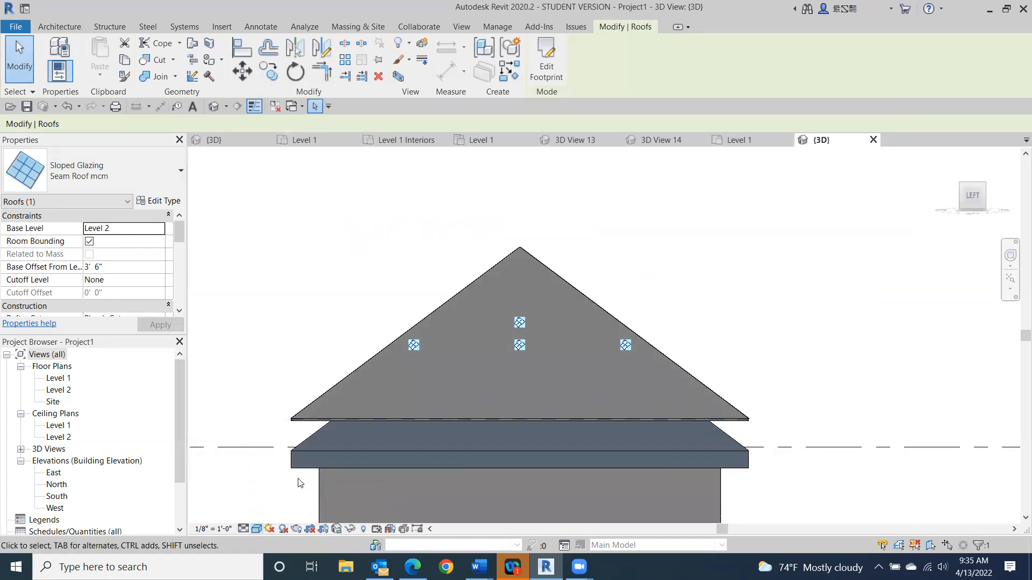
Undo the visual style change and the upper roof's last type change, and set the visual style to Consistent Colors.
{"action": "left_click", "coordinate": [66, 106]}
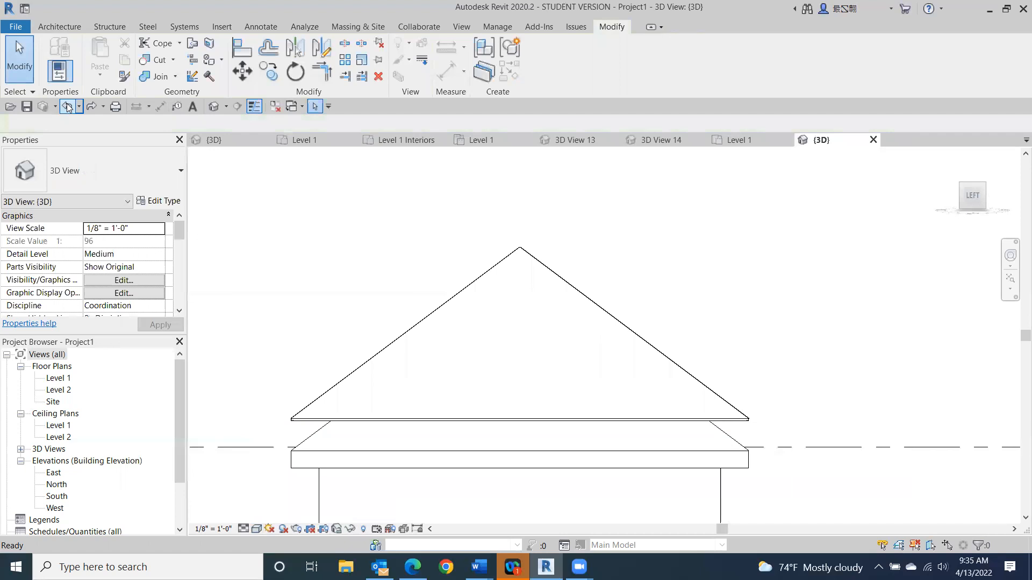
{"action": "left_click", "coordinate": [66, 107]}
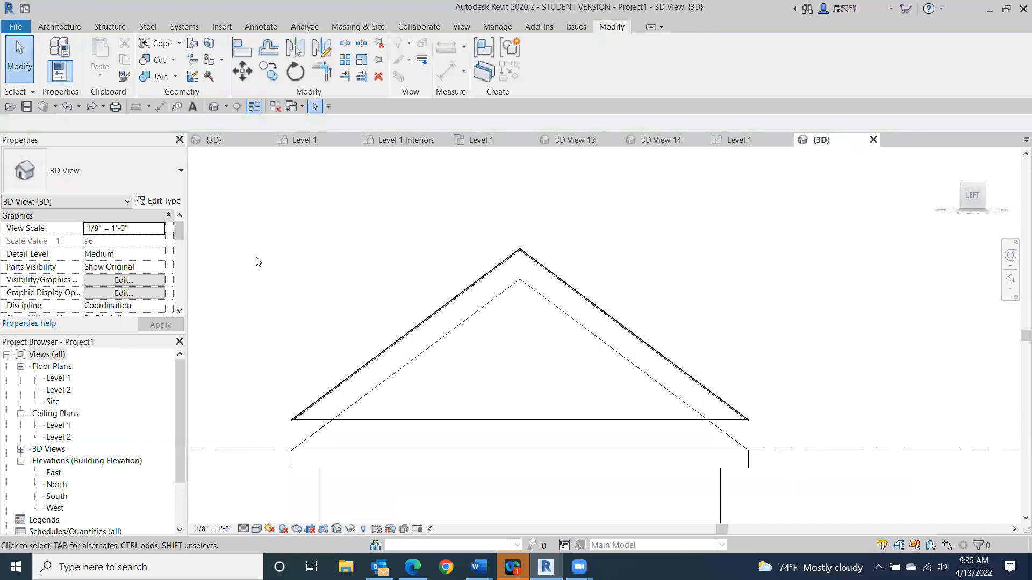
{"action": "left_click", "coordinate": [257, 529]}
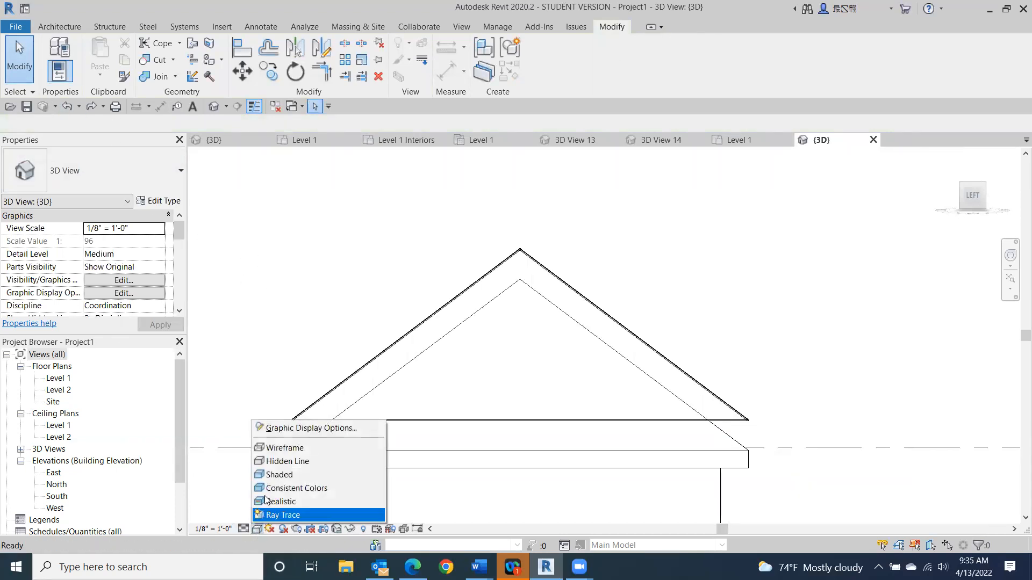
{"action": "left_click", "coordinate": [290, 488]}
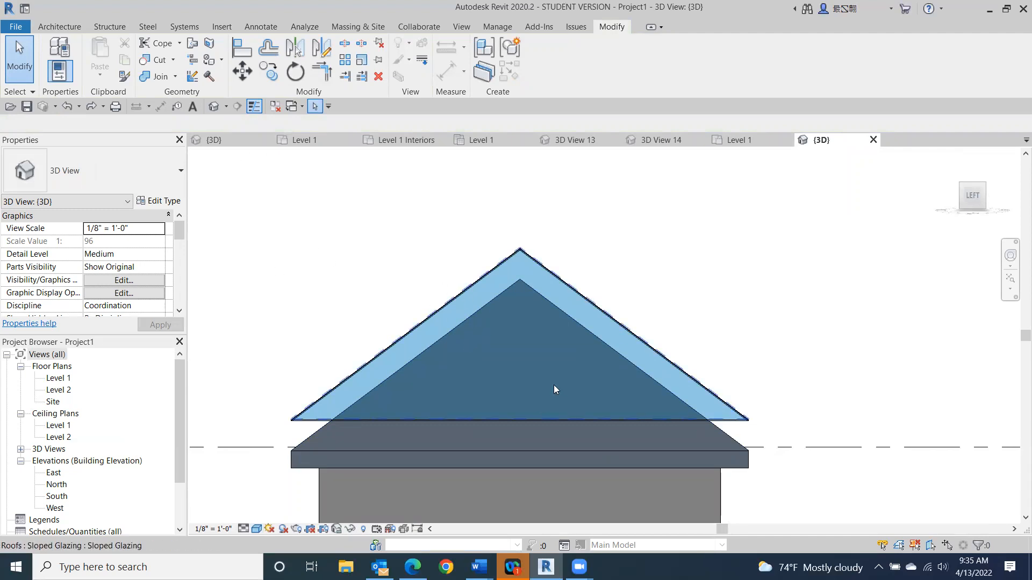
Try to duplicate the upper roof's Sloped Glazing type again as "Seam Roof mcm".
{"action": "left_click", "coordinate": [483, 323]}
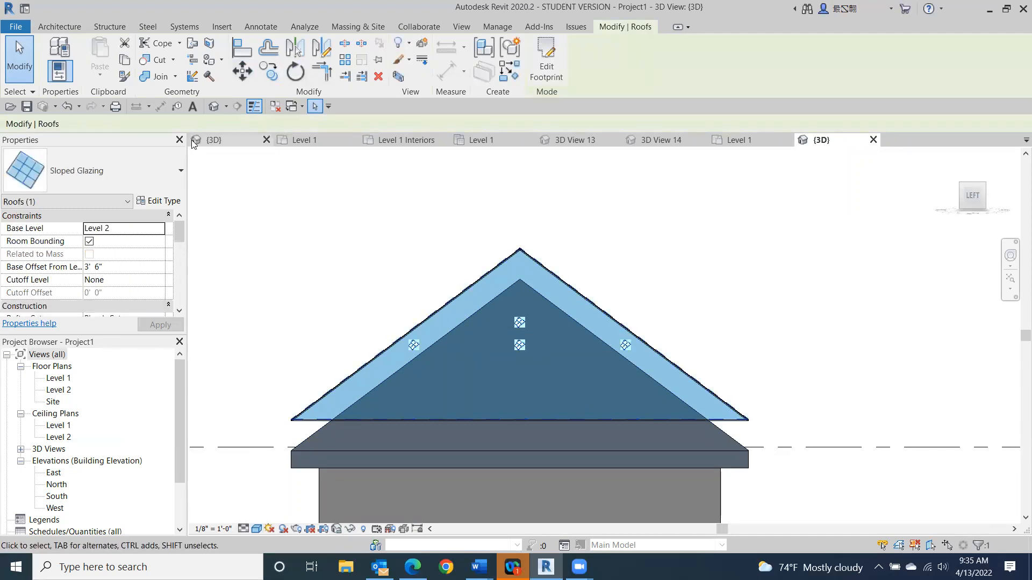
{"action": "left_click", "coordinate": [159, 201]}
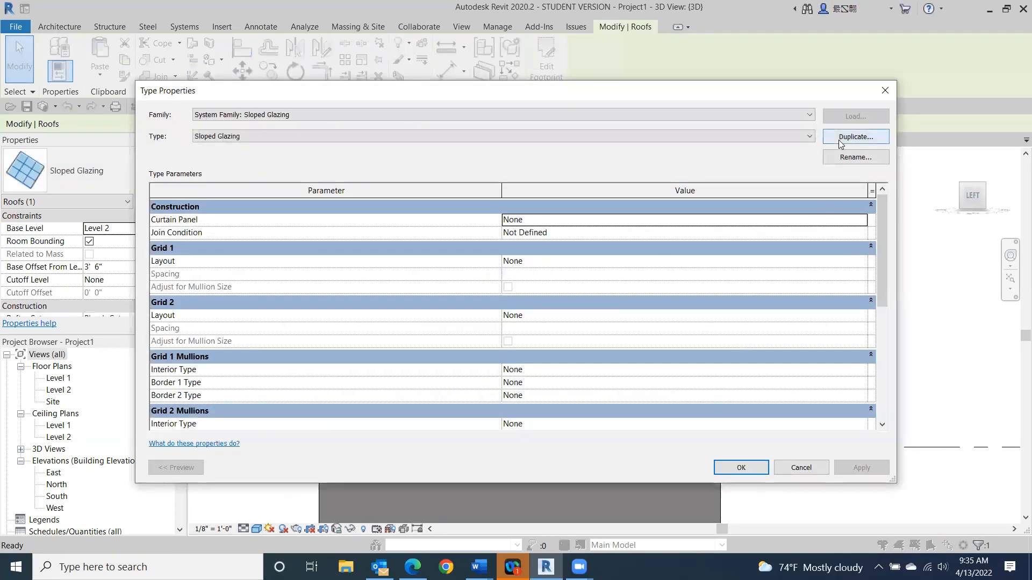
{"action": "left_click", "coordinate": [839, 138]}
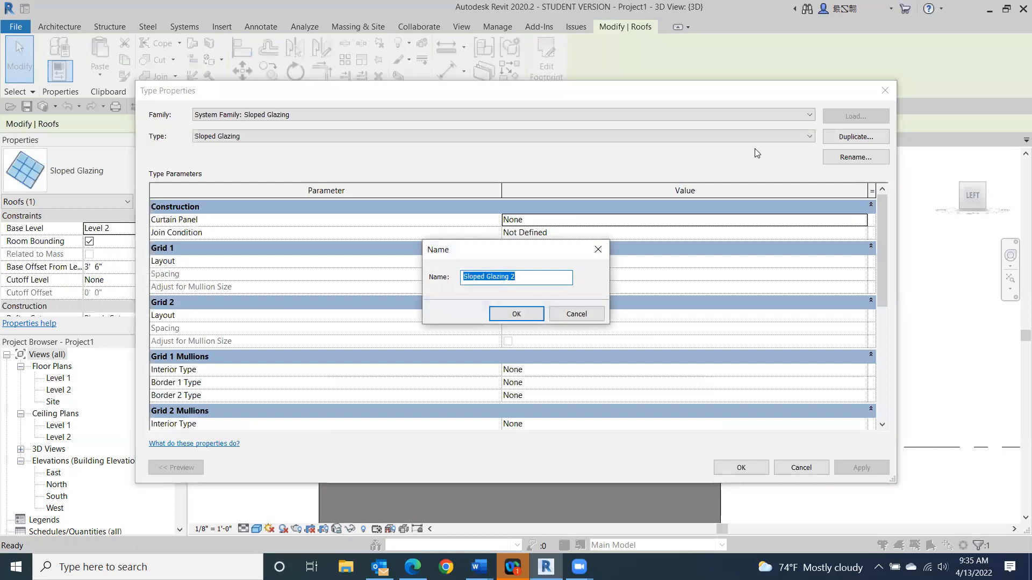
{"action": "type", "text": "Seam Ro"}
{"action": "left_click", "coordinate": [518, 314]}
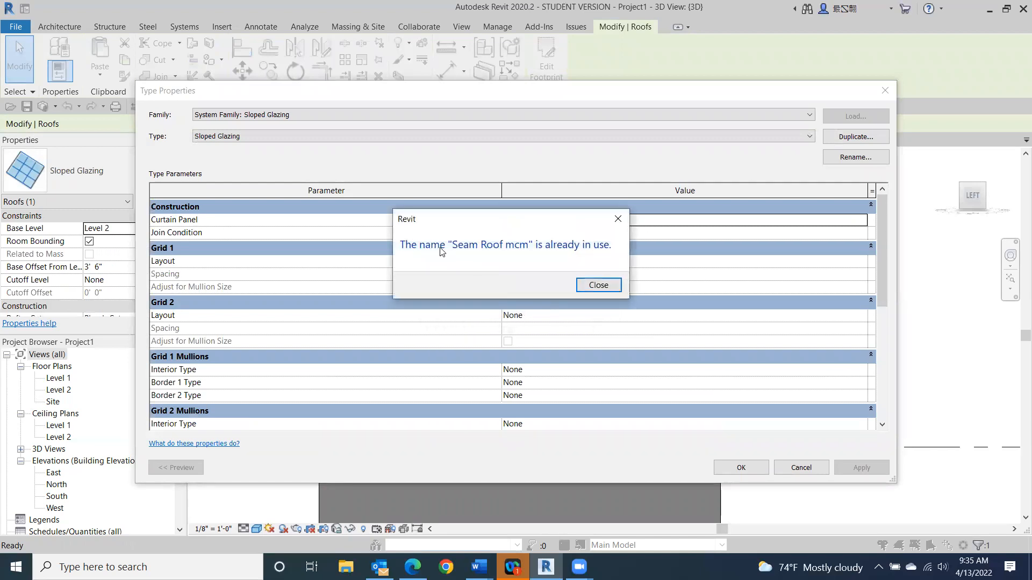
{"action": "left_click", "coordinate": [596, 286]}
Set the Sloped Glazing type's curtain panel to System Panel : Solid.
{"action": "left_click", "coordinate": [862, 221]}
{"action": "left_click", "coordinate": [862, 220]}
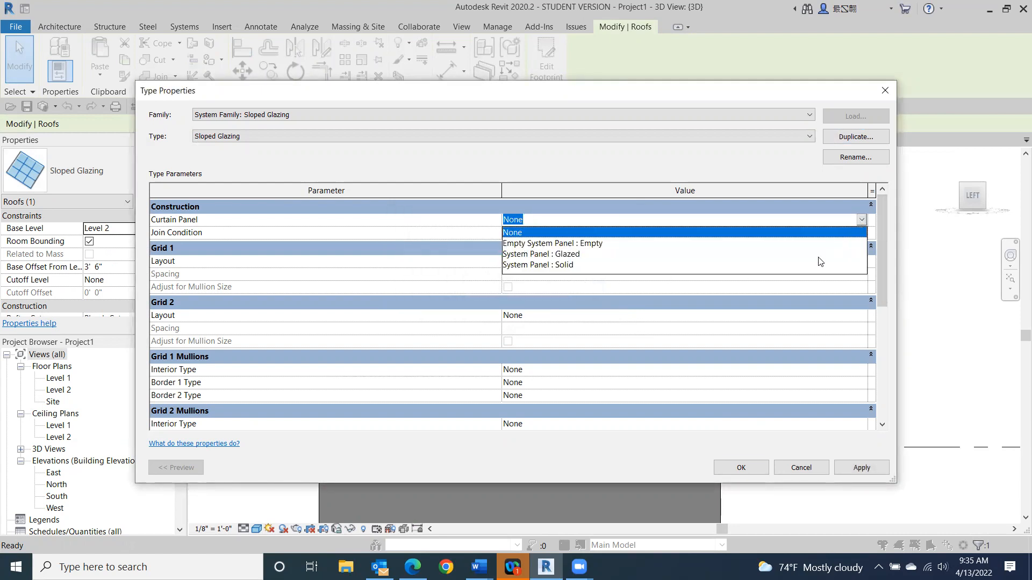
{"action": "left_click", "coordinate": [559, 265]}
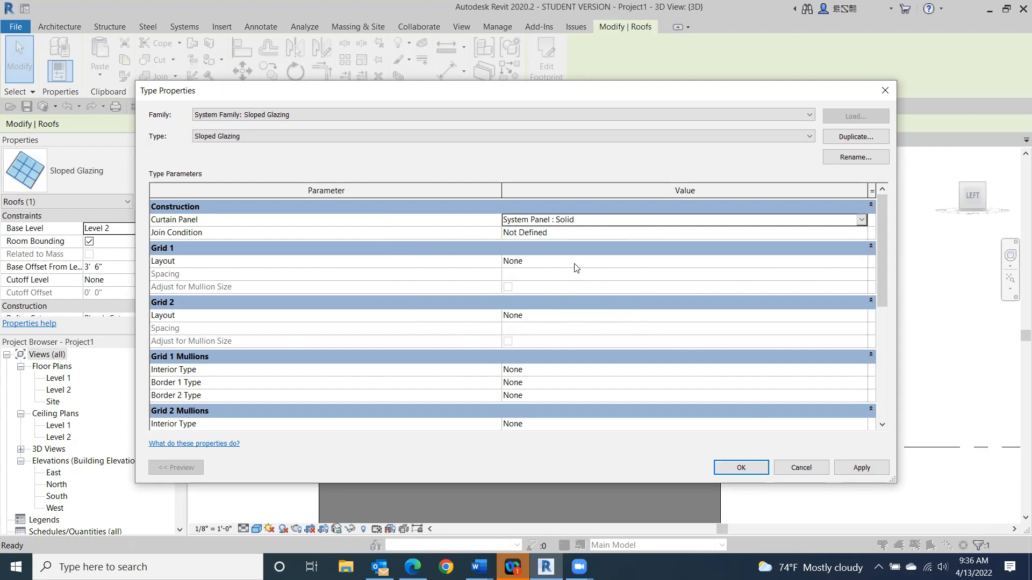
Apply the solid curtain panel to the Sloped Glazing type and inspect the upper roof from an angle.
{"action": "left_click", "coordinate": [749, 469]}
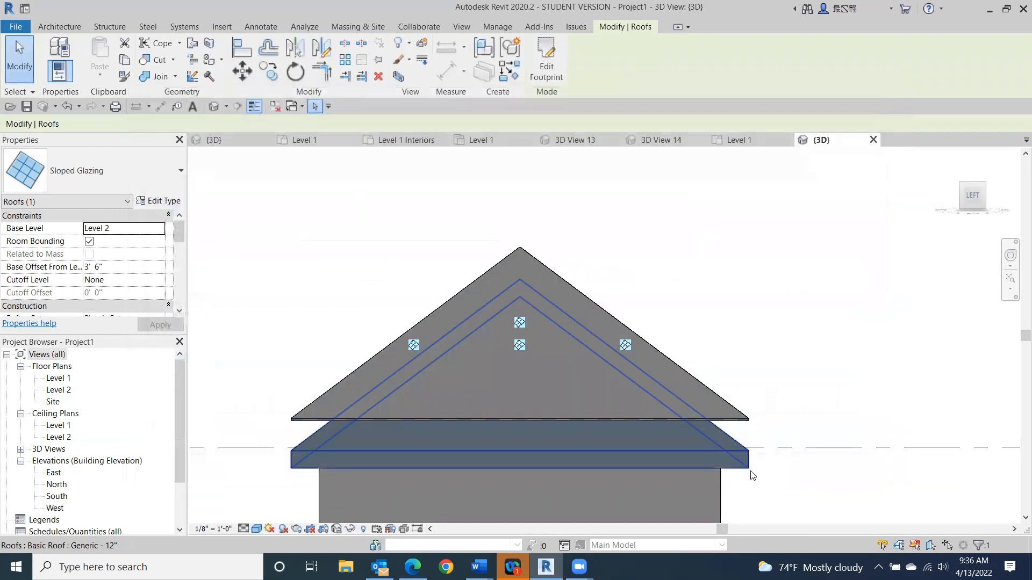
{"action": "key", "text": "Escape"}
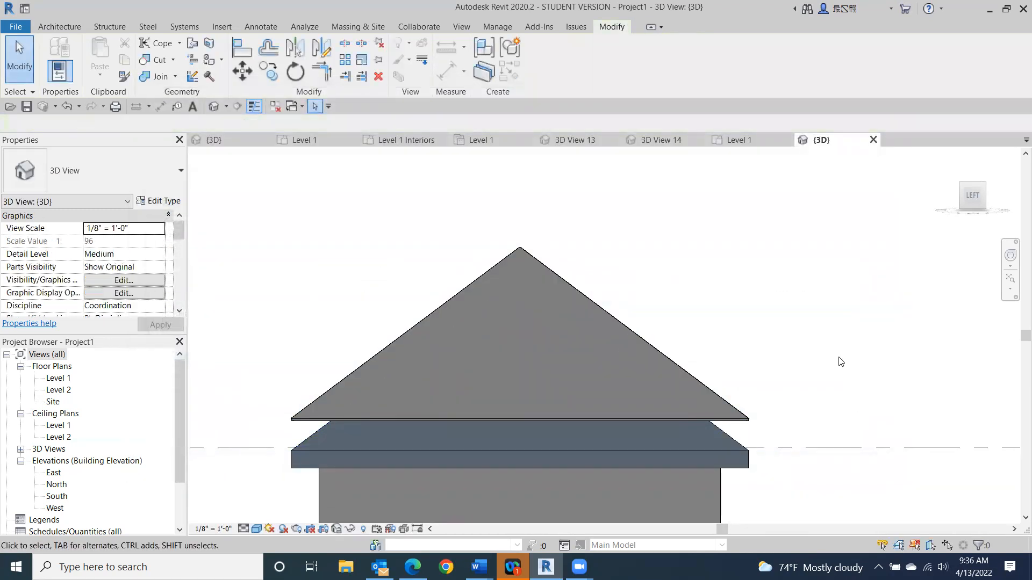
{"action": "mouse_move", "coordinate": [978, 180]}
{"action": "left_mouse_down"}
{"action": "mouse_move", "coordinate": [945, 191]}
{"action": "mouse_move", "coordinate": [965, 164]}
{"action": "left_mouse_up"}
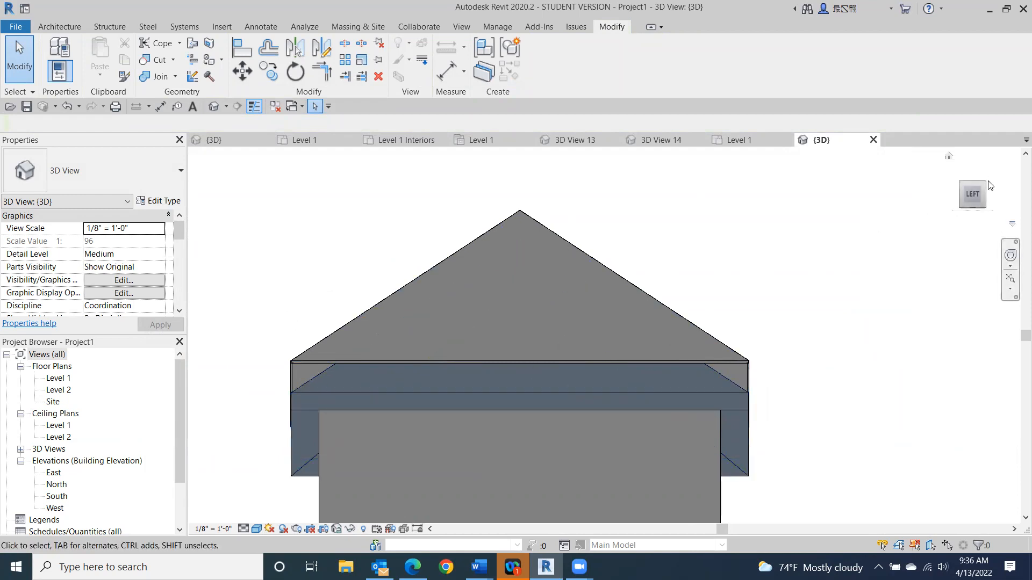
{"action": "left_click_drag", "start_coordinate": [982, 183], "coordinate": [949, 211]}
{"action": "middle_click_drag", "start_coordinate": [600, 180], "coordinate": [690, 153]}
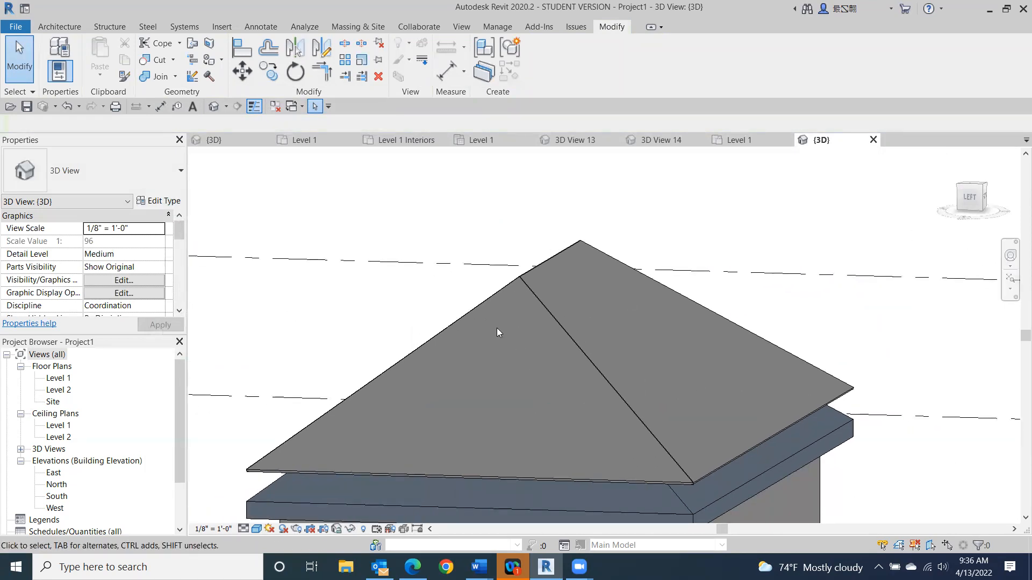
Set the upper roof's Sloped Glazing type to a Fixed Number Grid 1 layout with 2.5" x 5" rectangular mullions as the Grid 1 interior type.
{"action": "left_click", "coordinate": [576, 337]}
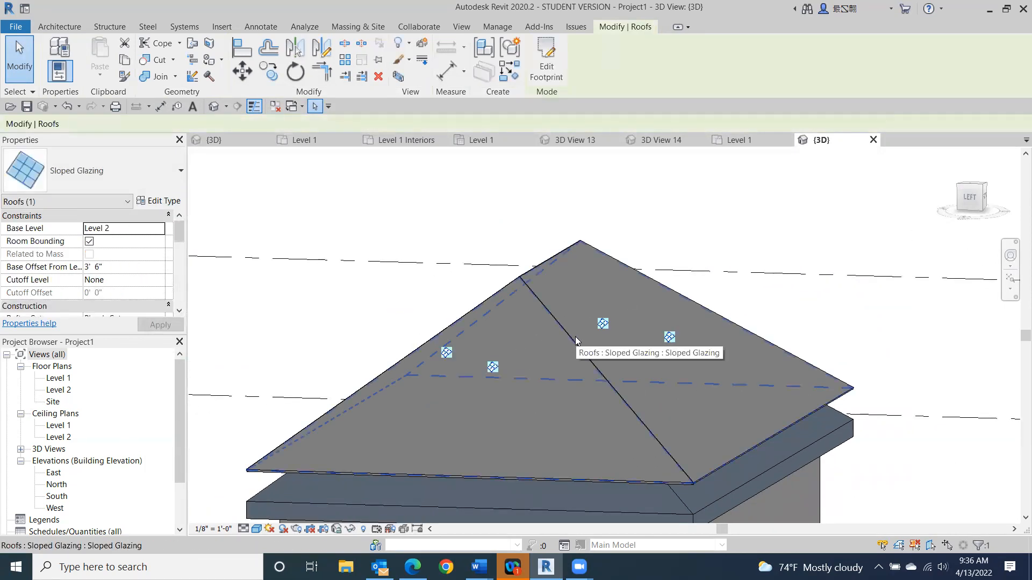
{"action": "left_click", "coordinate": [971, 201]}
{"action": "middle_click_drag", "start_coordinate": [755, 281], "coordinate": [764, 247]}
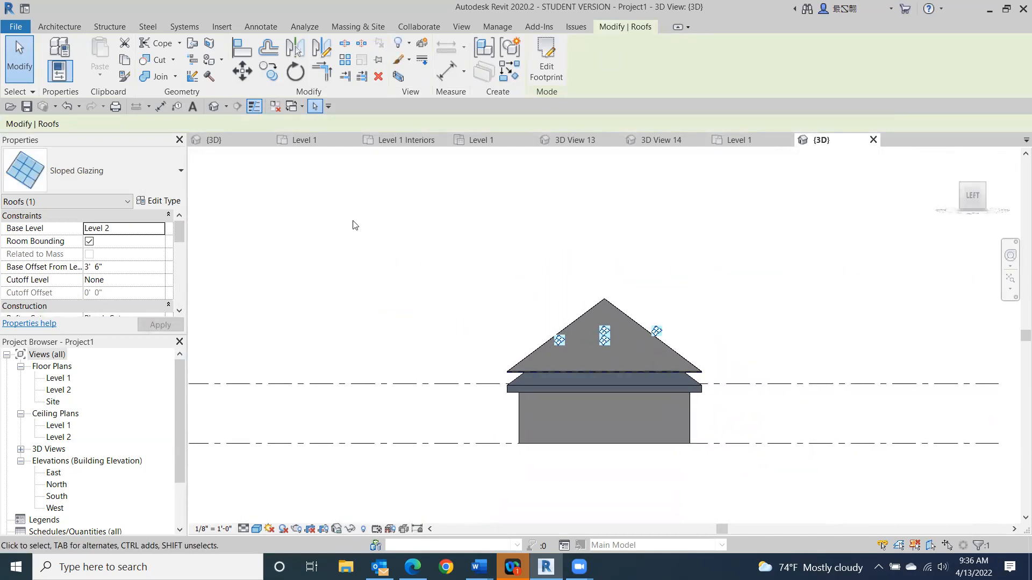
{"action": "left_click", "coordinate": [159, 202]}
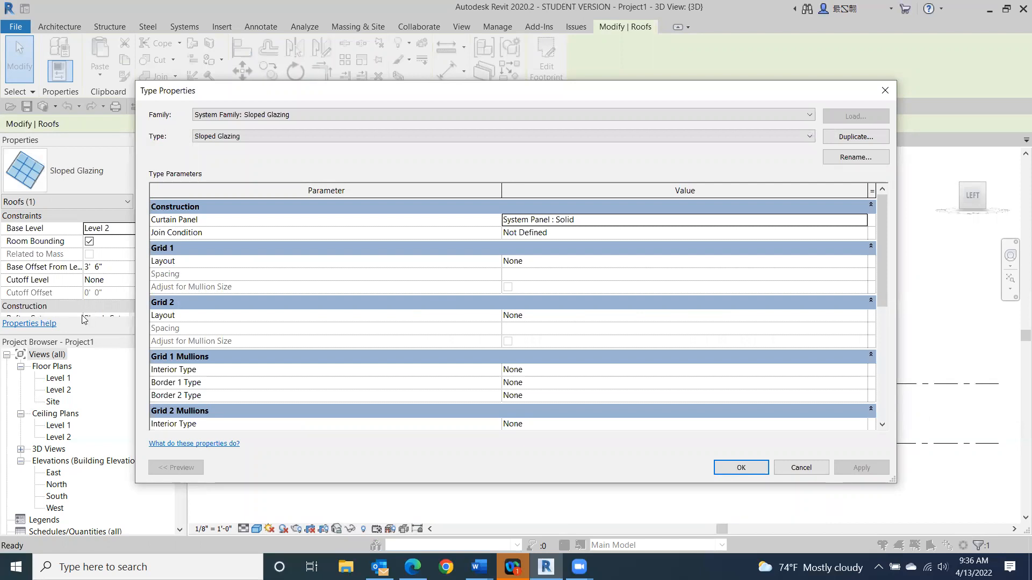
{"action": "left_click", "coordinate": [859, 262]}
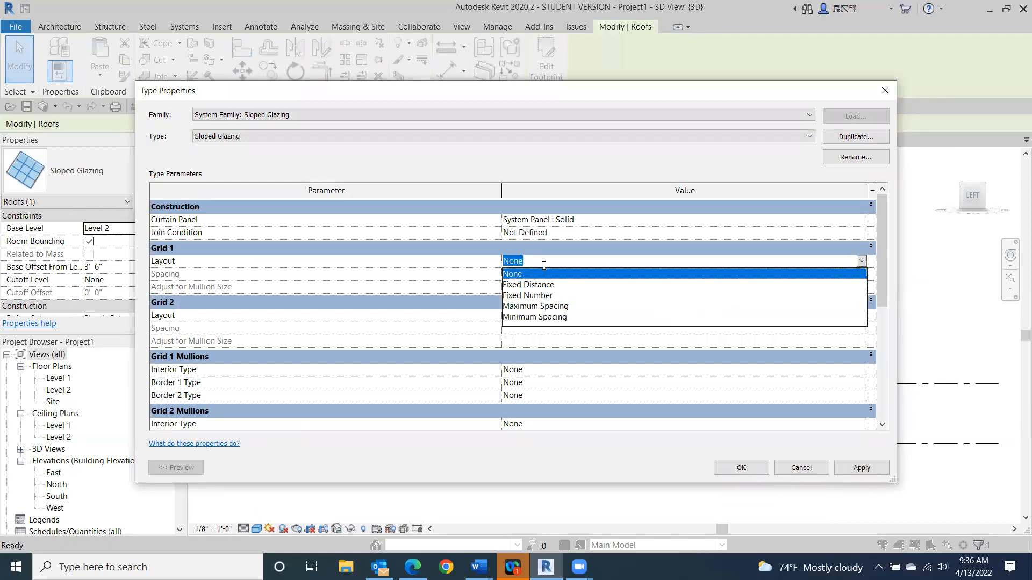
{"action": "left_click", "coordinate": [531, 295]}
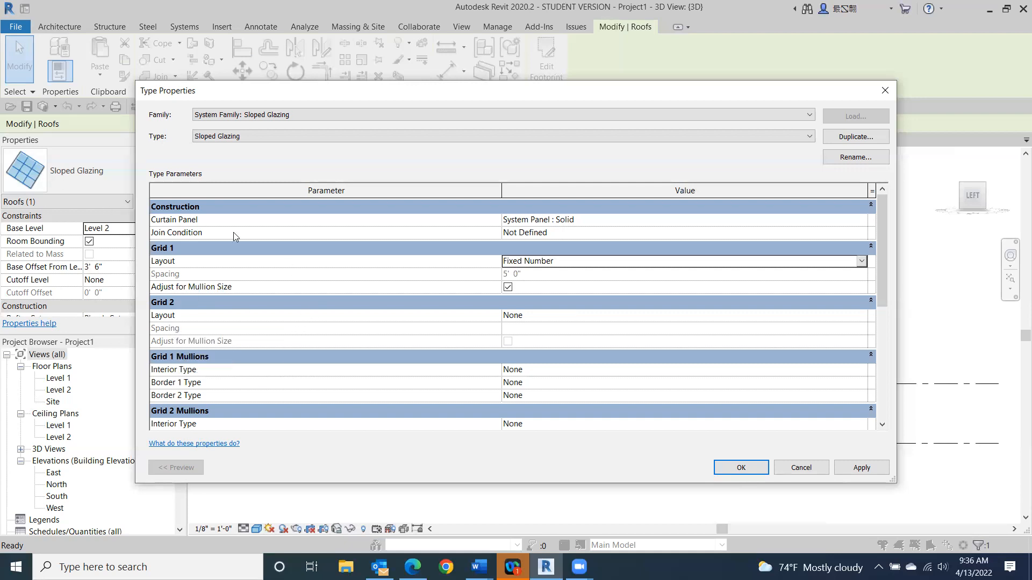
{"action": "scroll", "coordinate": [385, 323], "scroll_direction": "down", "scroll_amount": 2}
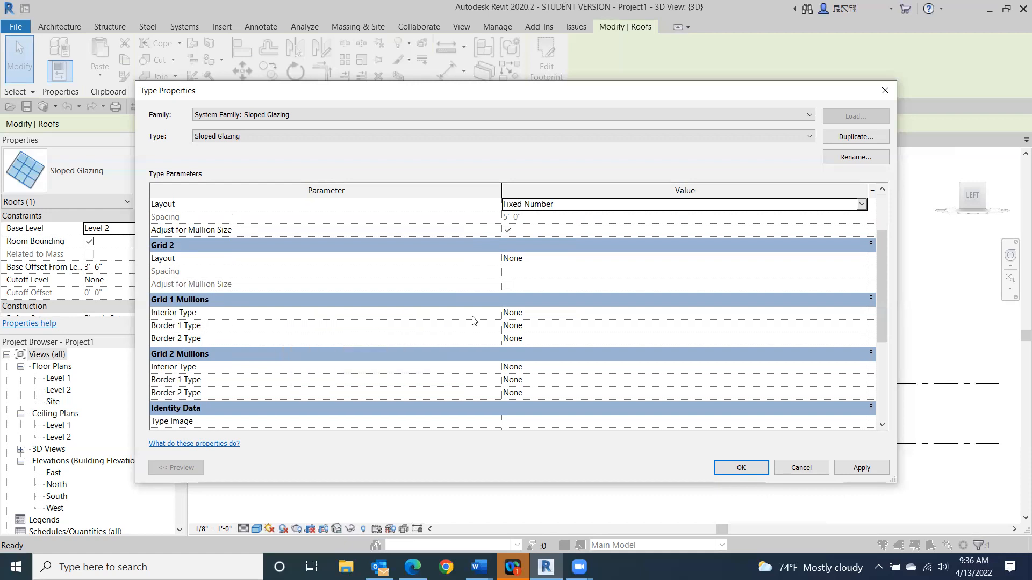
{"action": "left_click", "coordinate": [590, 315]}
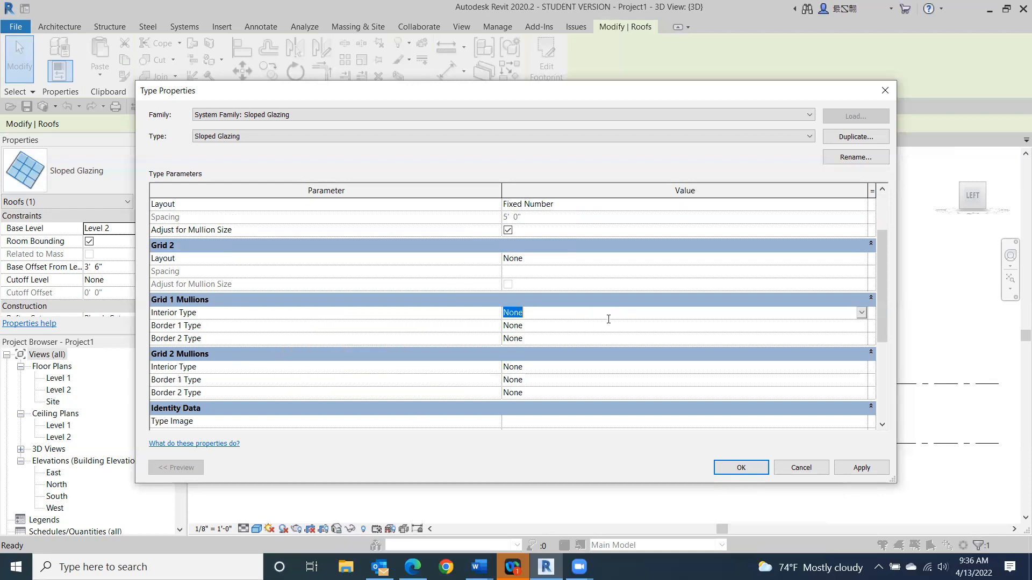
{"action": "left_click", "coordinate": [861, 313]}
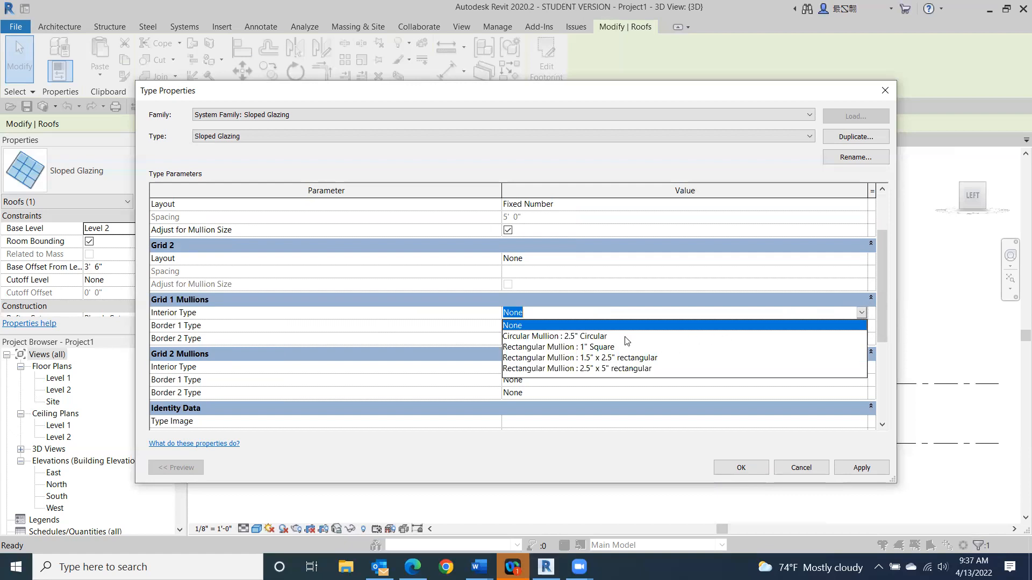
{"action": "left_click", "coordinate": [623, 369]}
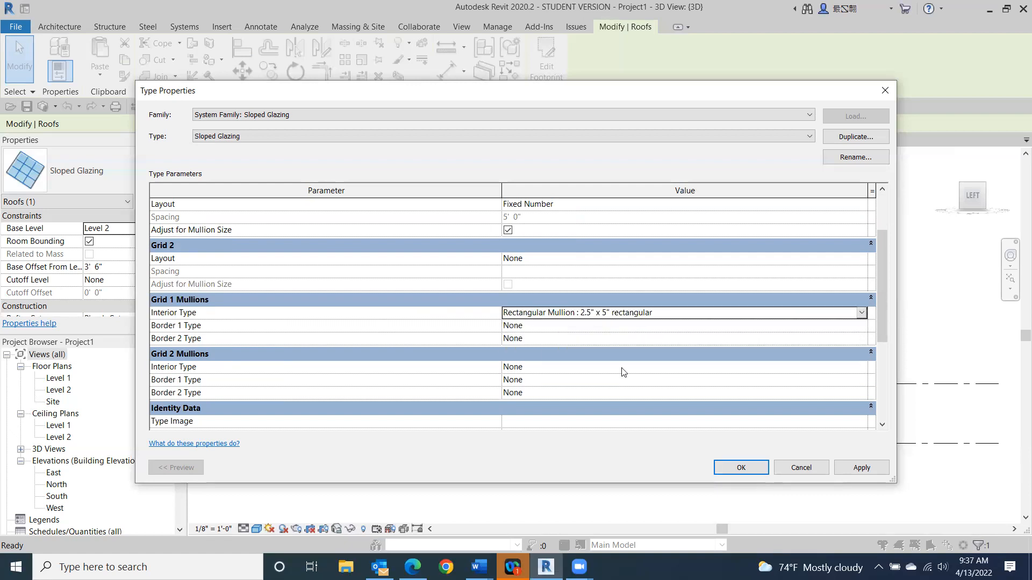
{"action": "left_click", "coordinate": [745, 464]}
{"action": "left_click", "coordinate": [744, 274]}
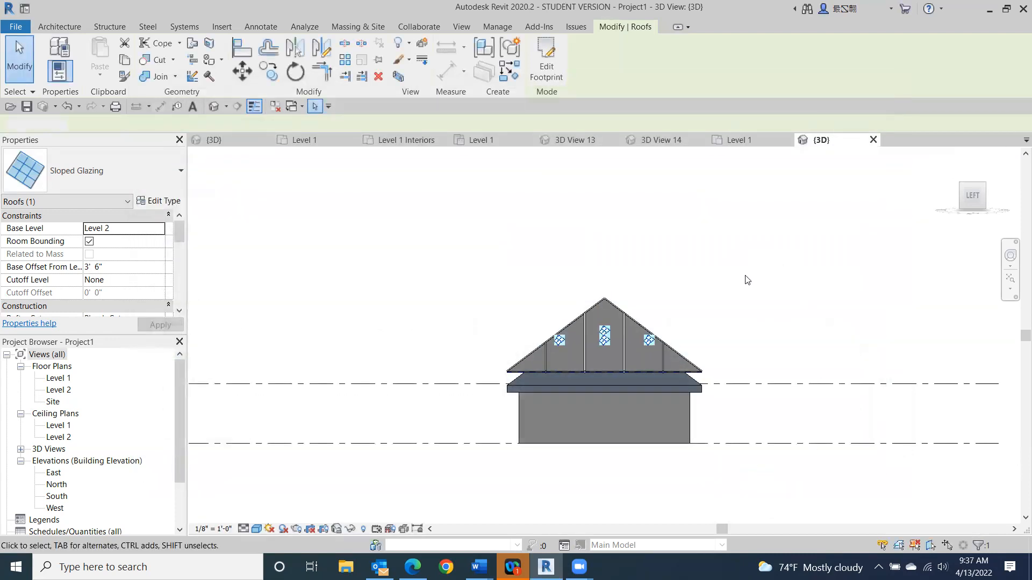
Set the upper roof's Grid 1 justification to Center.
{"action": "left_click_drag", "start_coordinate": [990, 199], "coordinate": [938, 208]}
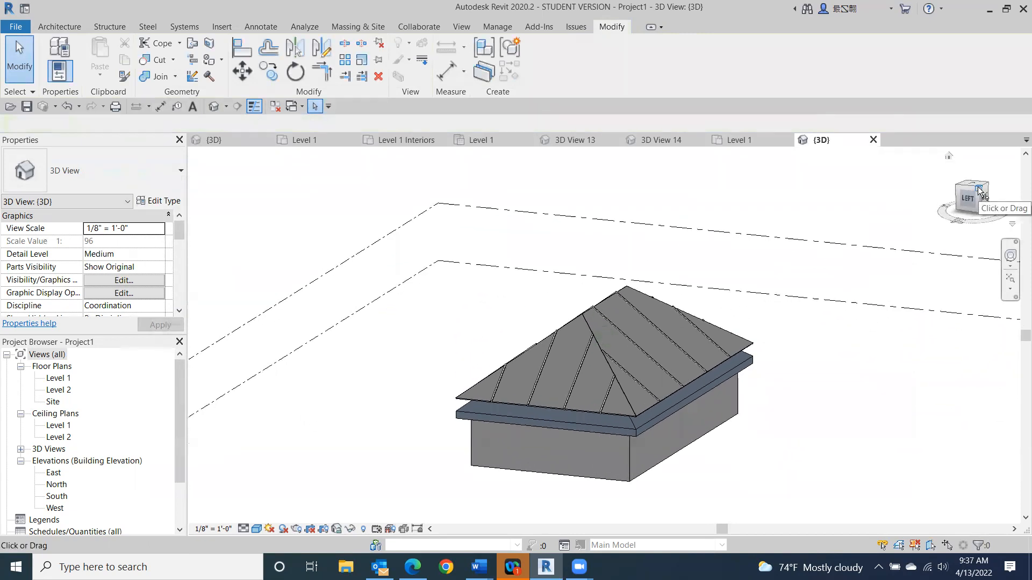
{"action": "left_click", "coordinate": [589, 326]}
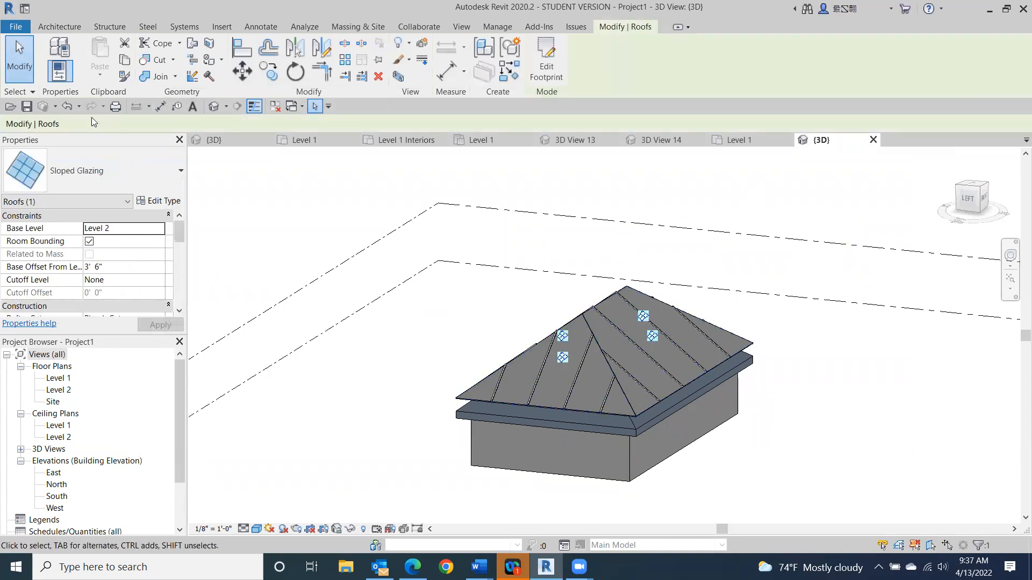
{"action": "left_click_drag", "start_coordinate": [181, 224], "coordinate": [178, 262]}
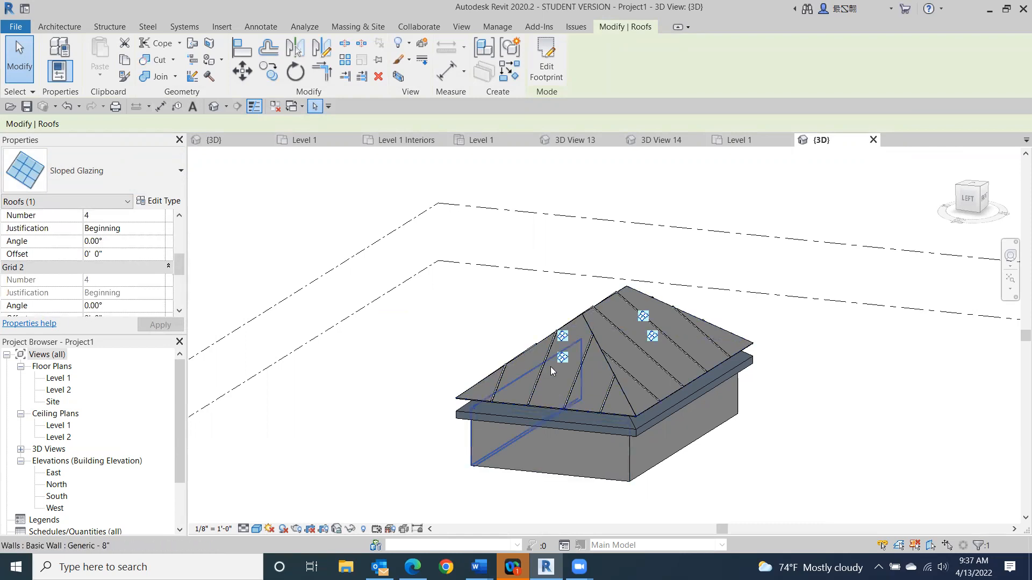
{"action": "left_click", "coordinate": [158, 229]}
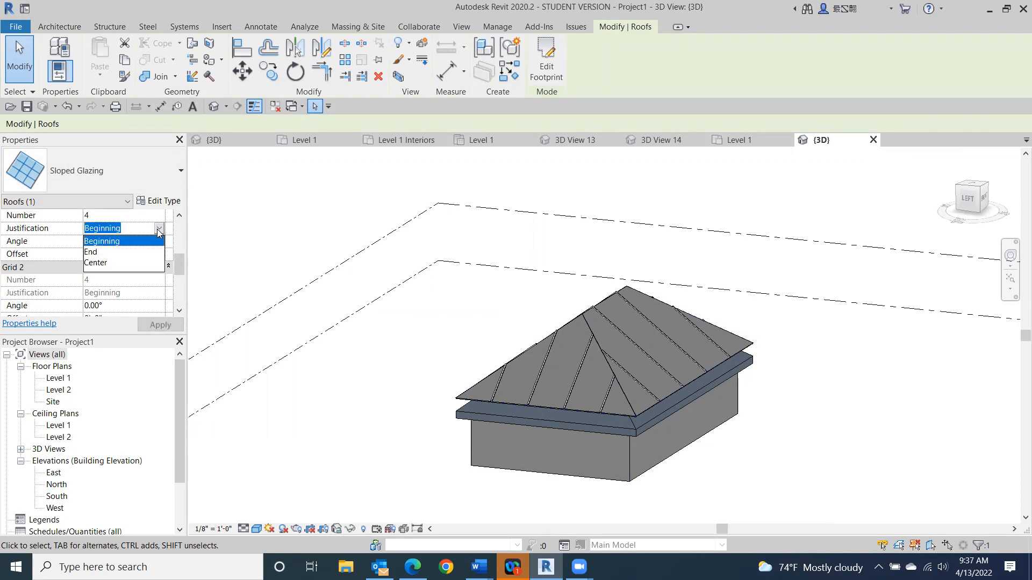
{"action": "left_click", "coordinate": [95, 262]}
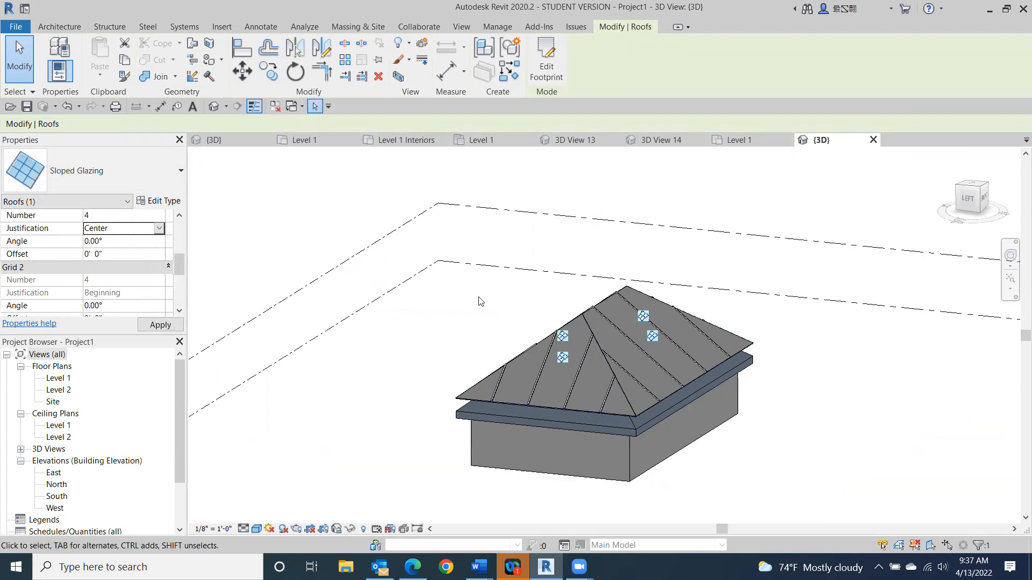
{"action": "left_click", "coordinate": [444, 385]}
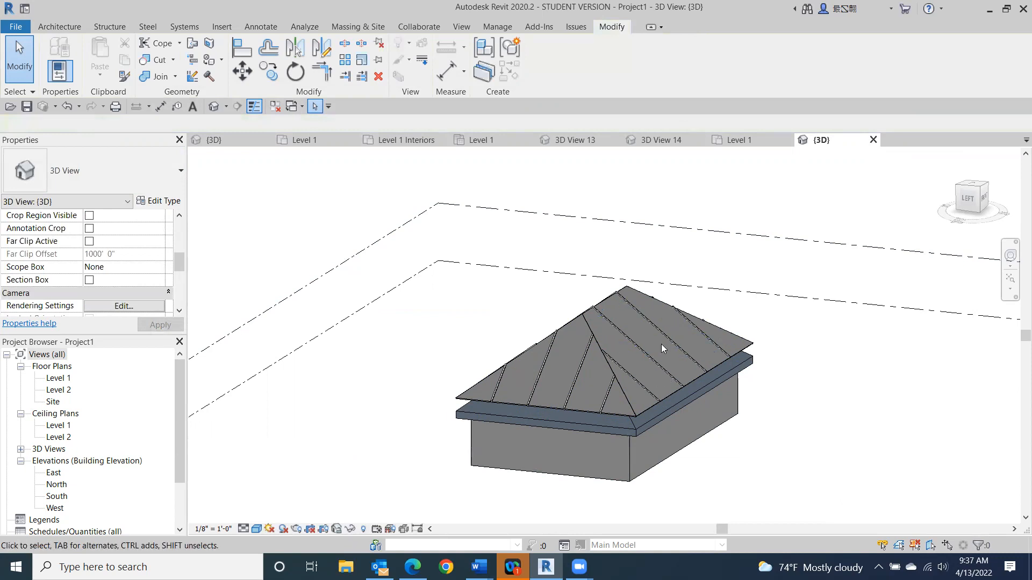
Set the Sloped Glazing type's Grid 1 layout to Fixed Distance with a spacing of 3' 0".
{"action": "left_click_drag", "start_coordinate": [179, 263], "coordinate": [179, 216]}
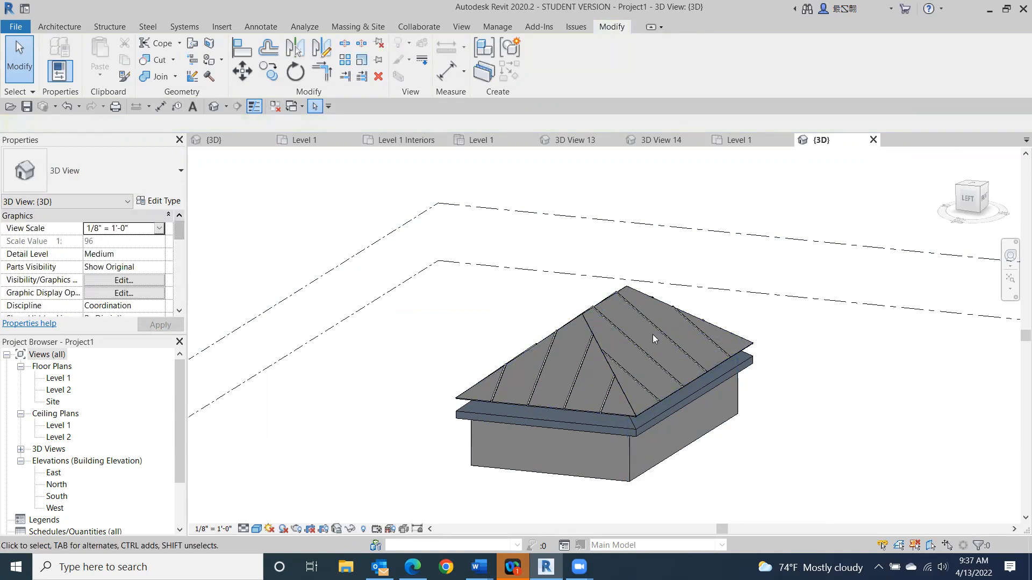
{"action": "left_click", "coordinate": [573, 320]}
{"action": "left_click", "coordinate": [158, 201]}
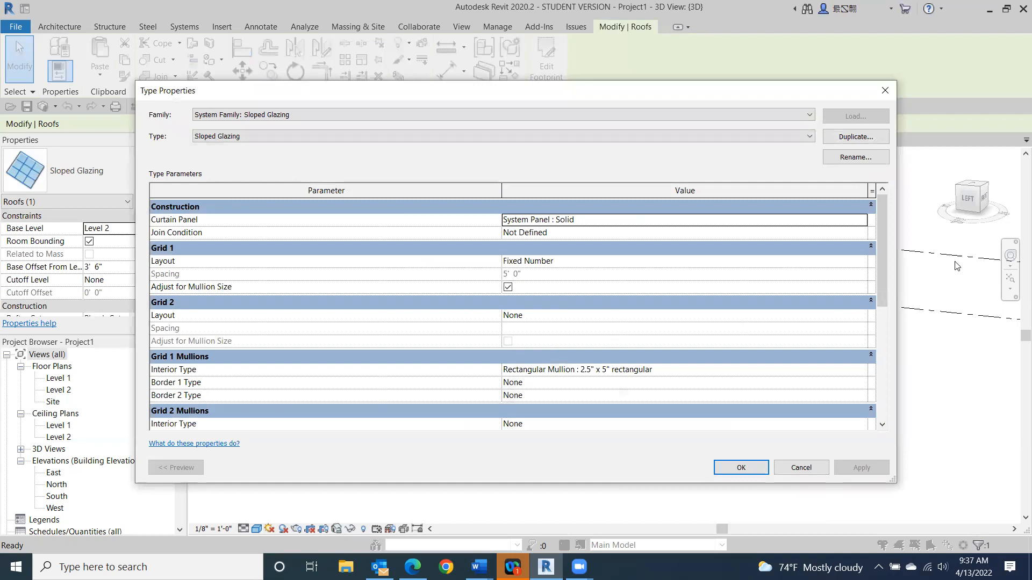
{"action": "left_click", "coordinate": [865, 262]}
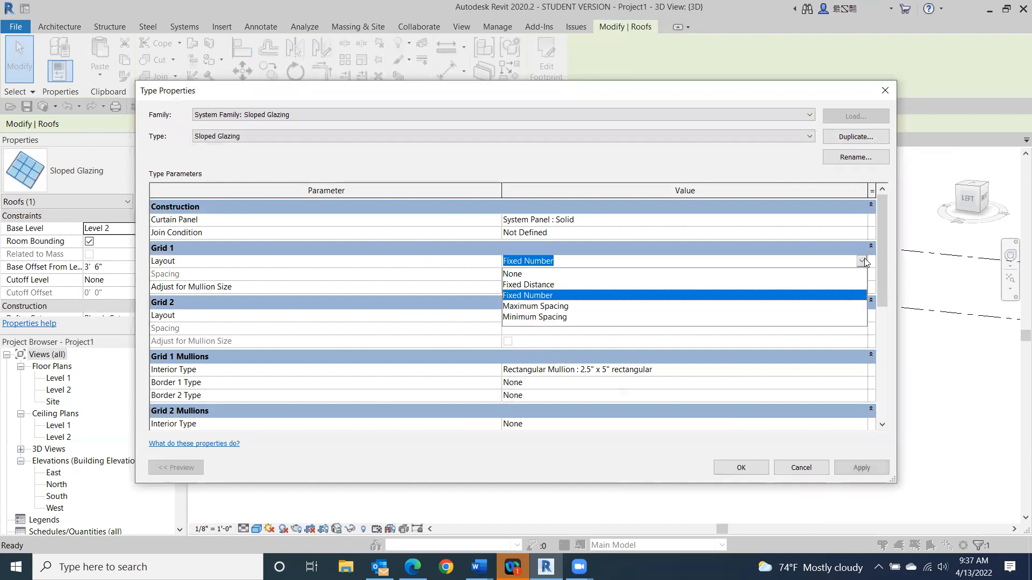
{"action": "left_click", "coordinate": [525, 288]}
{"action": "left_click", "coordinate": [506, 274]}
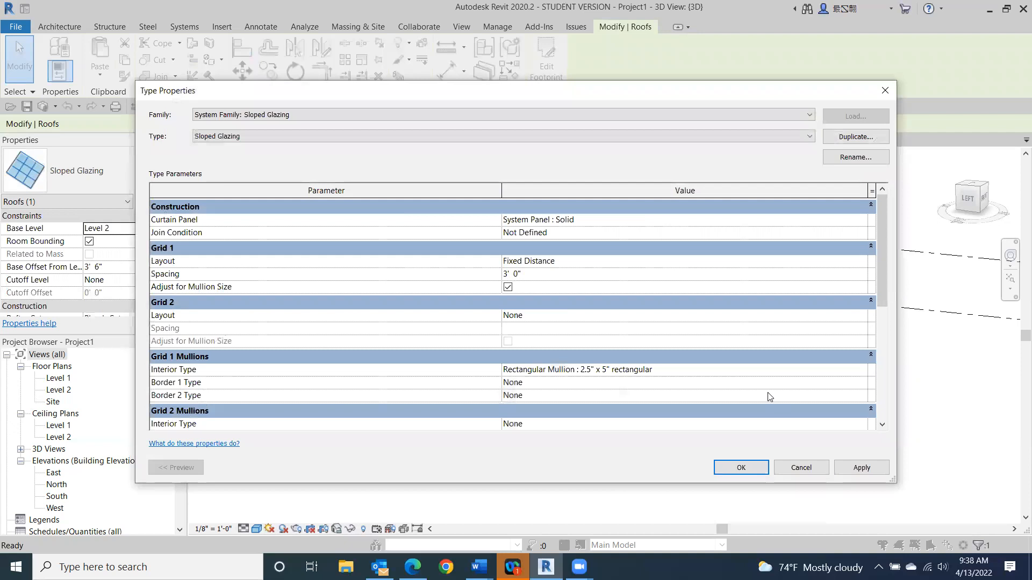
{"action": "left_click", "coordinate": [741, 467]}
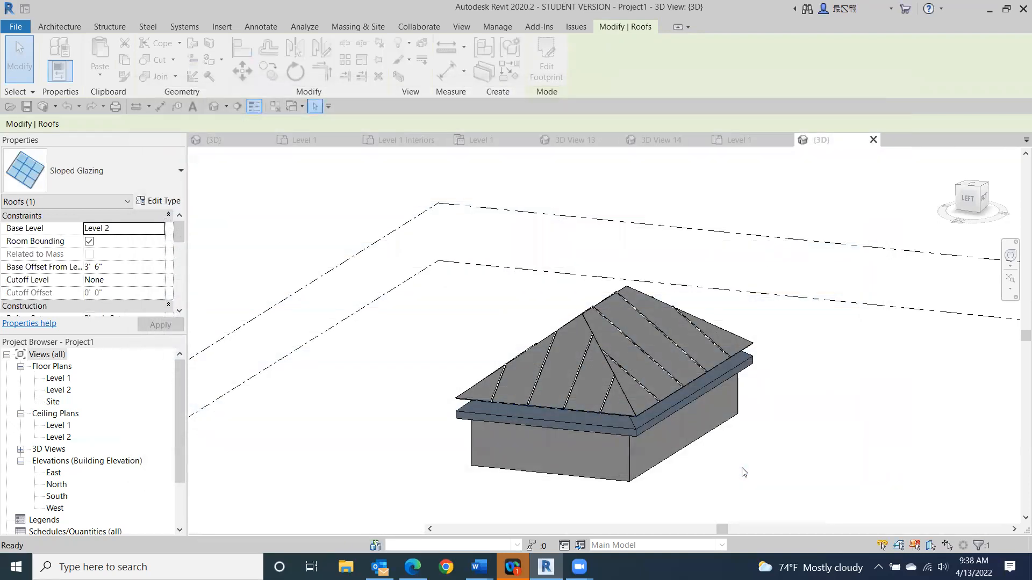
{"action": "left_click", "coordinate": [788, 447]}
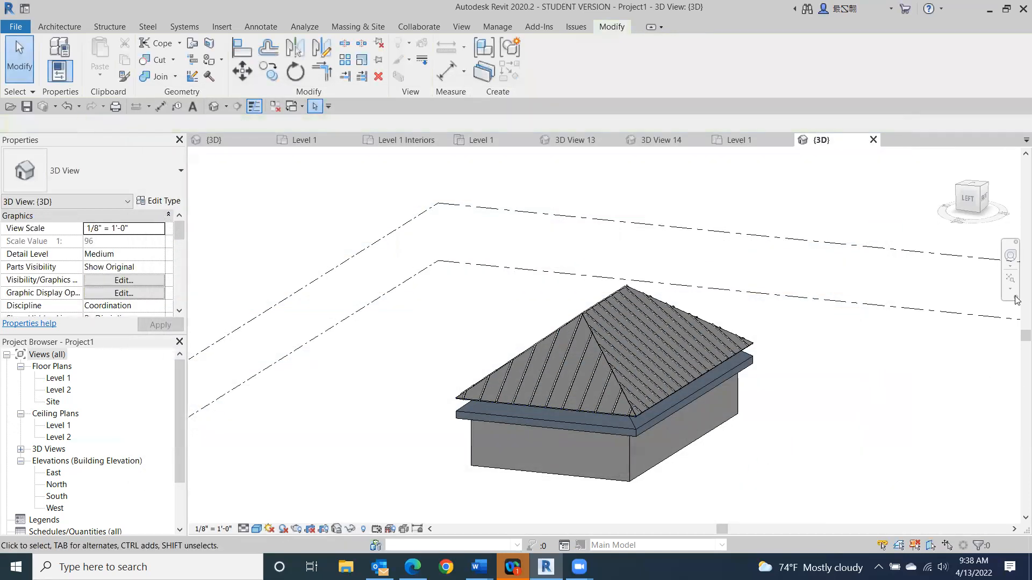
Try a Fixed Distance layout for Grid 2 of the upper roof's Sloped Glazing type.
{"action": "left_click_drag", "start_coordinate": [977, 208], "coordinate": [970, 209]}
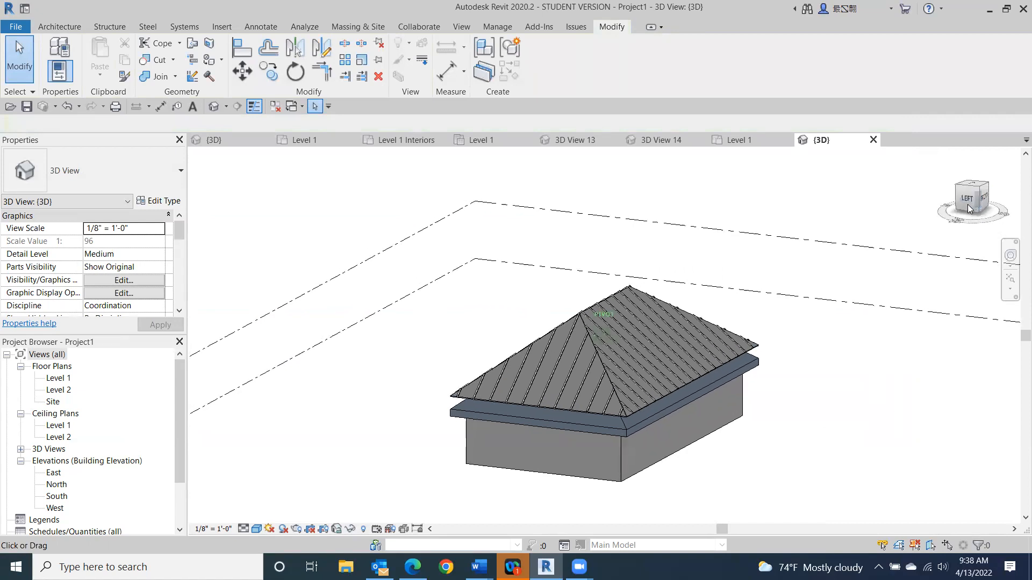
{"action": "left_click", "coordinate": [970, 208]}
{"action": "mouse_move", "coordinate": [815, 205]}
{"action": "left_mouse_down"}
{"action": "mouse_move", "coordinate": [905, 214]}
{"action": "mouse_move", "coordinate": [918, 189]}
{"action": "mouse_move", "coordinate": [979, 199]}
{"action": "mouse_move", "coordinate": [251, 230]}
{"action": "mouse_move", "coordinate": [912, 219]}
{"action": "mouse_move", "coordinate": [852, 224]}
{"action": "mouse_move", "coordinate": [854, 248]}
{"action": "mouse_move", "coordinate": [874, 253]}
{"action": "left_mouse_up"}
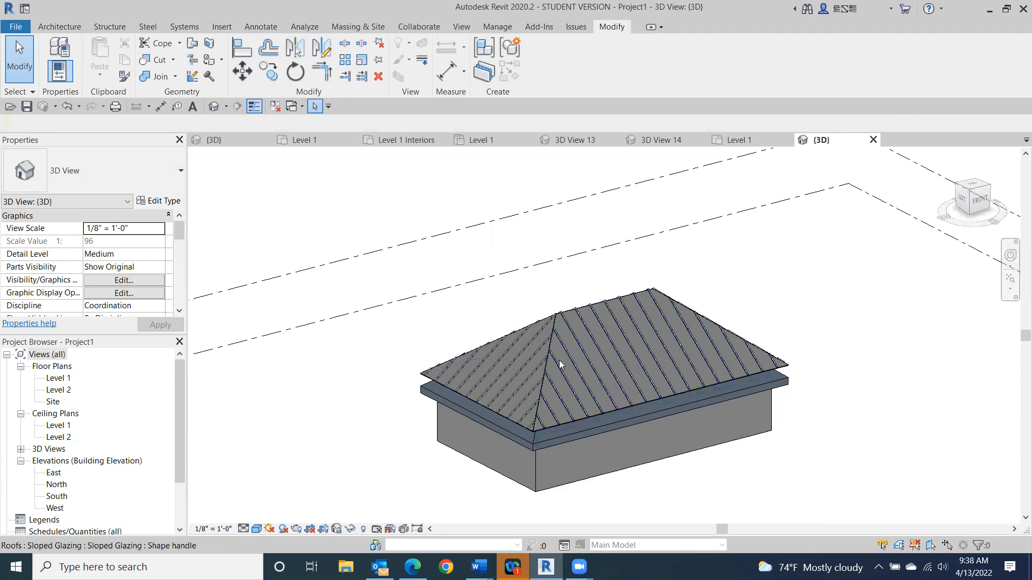
{"action": "left_click", "coordinate": [550, 347]}
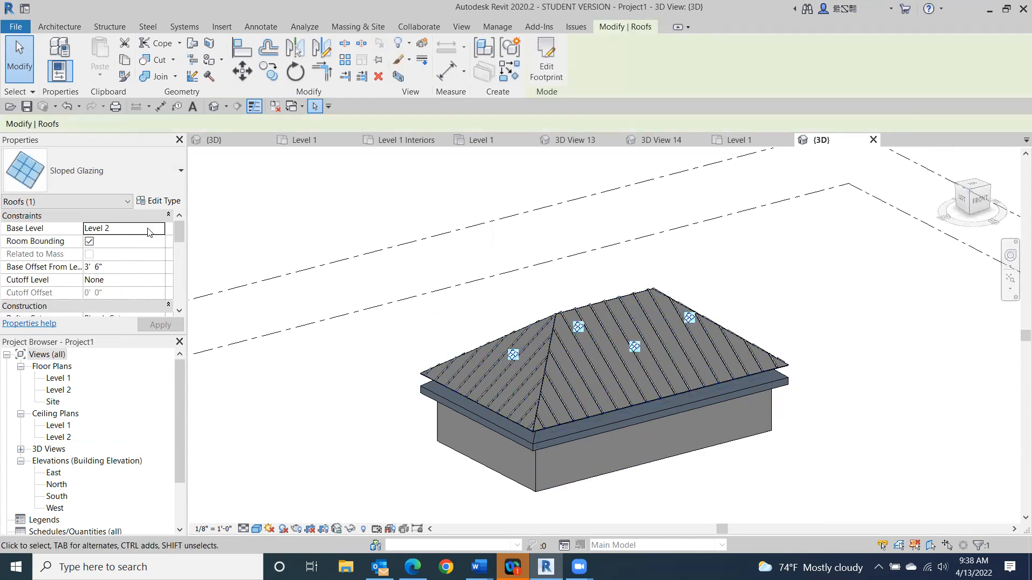
{"action": "left_click", "coordinate": [159, 201]}
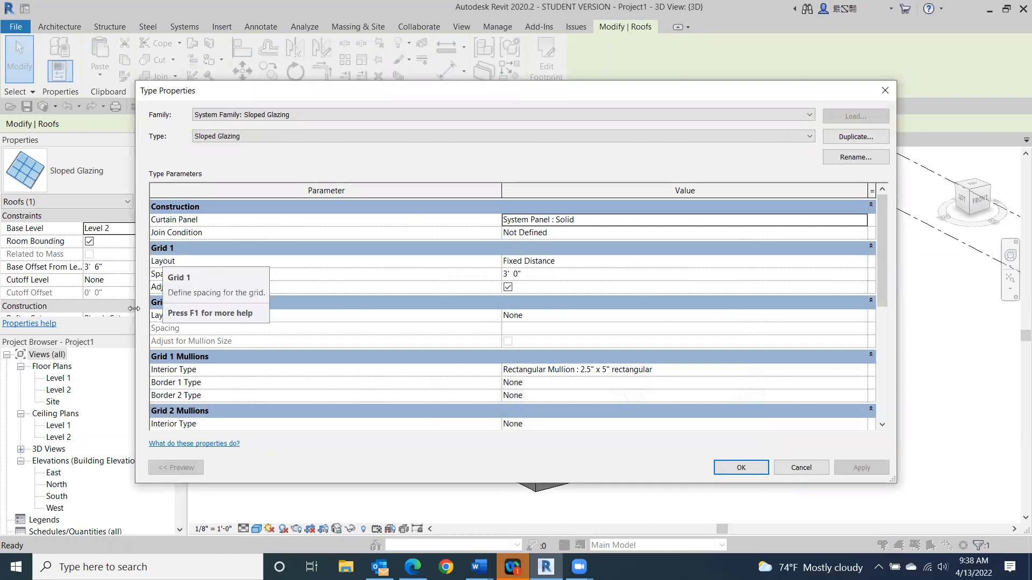
{"action": "left_click", "coordinate": [864, 317]}
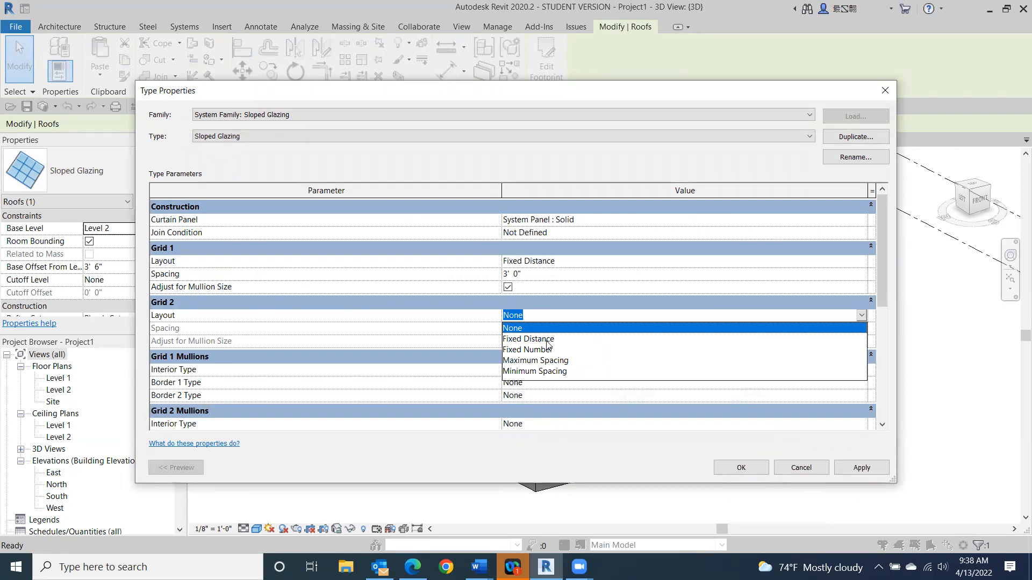
{"action": "left_click", "coordinate": [547, 341]}
{"action": "left_click", "coordinate": [730, 465]}
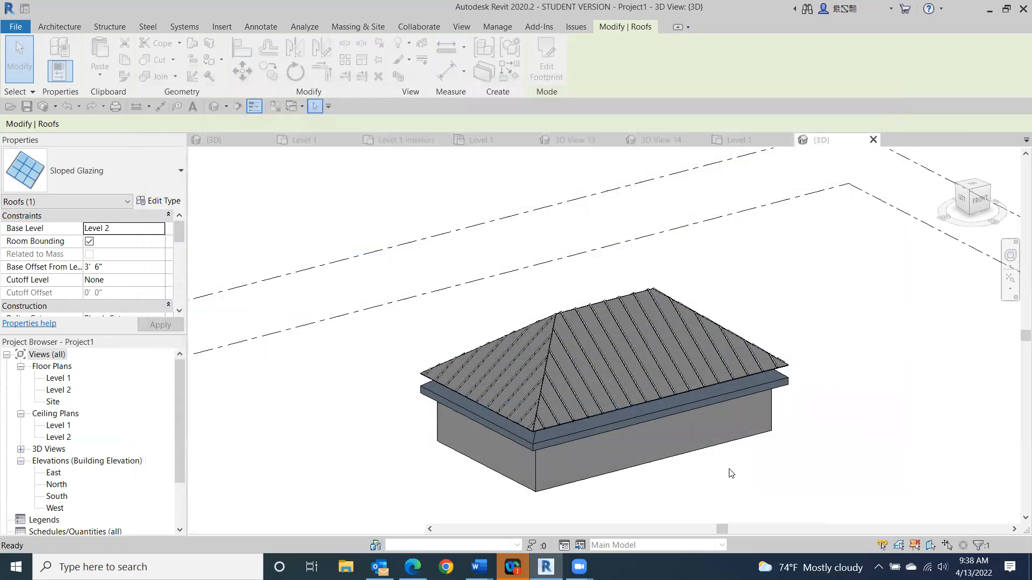
{"action": "left_click", "coordinate": [731, 473]}
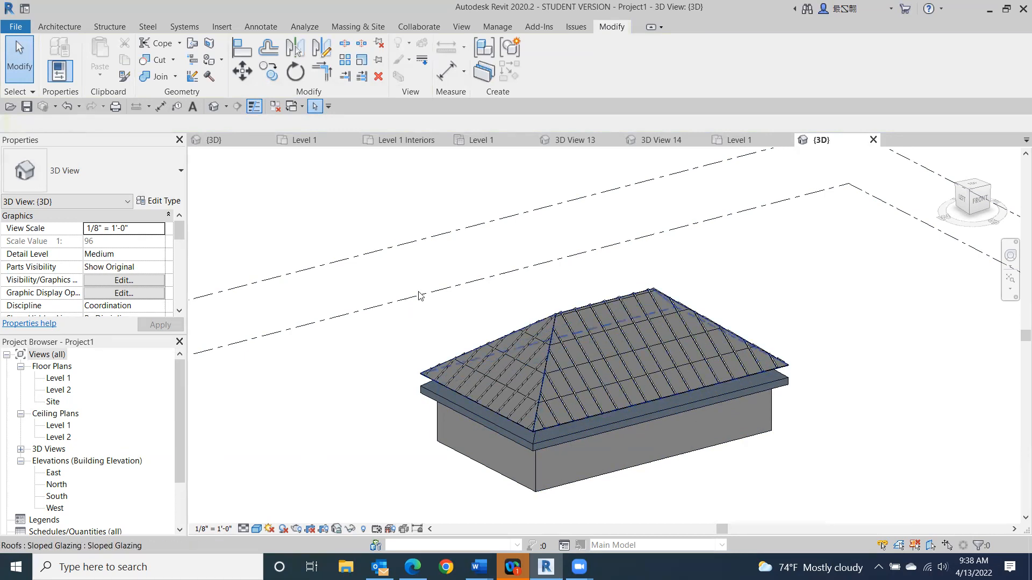
Undo the Grid 2 layout change and view the building from the left side.
{"action": "left_click", "coordinate": [64, 107]}
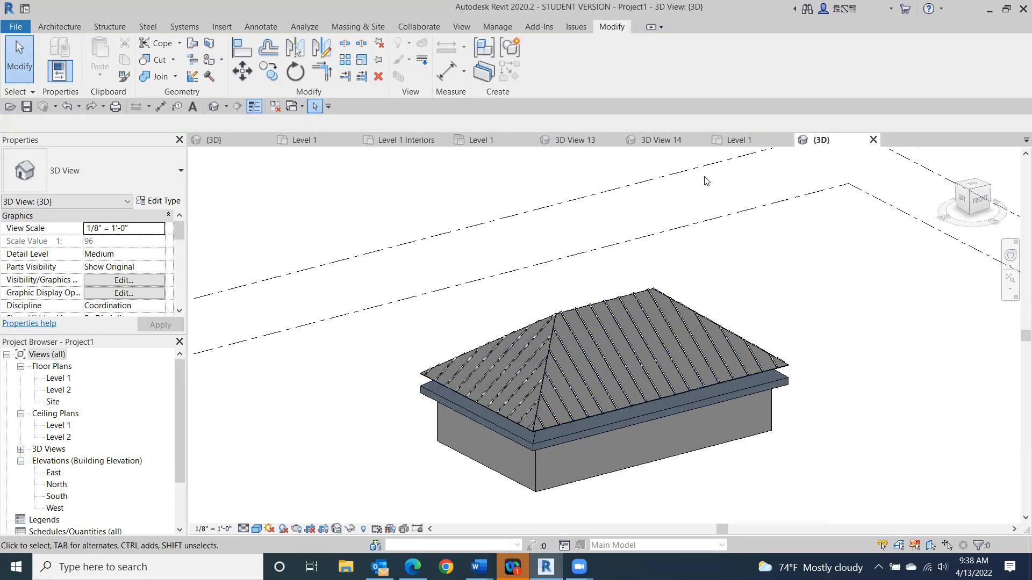
{"action": "left_click", "coordinate": [962, 200]}
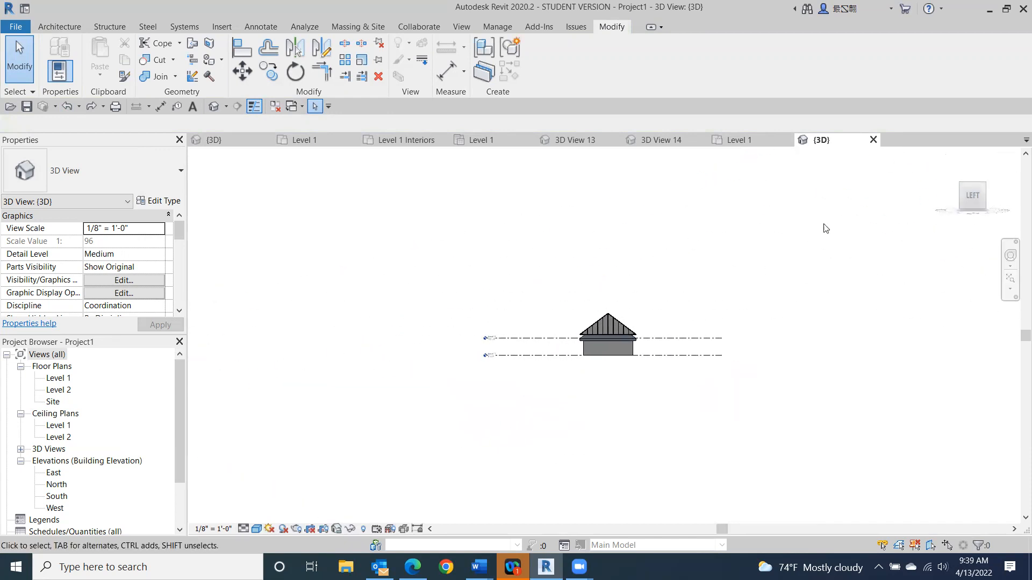
Set the upper Sloped Glazing roof's base offset from Level 2 to 1' 0".
{"action": "scroll", "coordinate": [581, 345], "scroll_direction": "up", "scroll_amount": 7}
{"action": "scroll", "coordinate": [738, 347], "scroll_direction": "up", "scroll_amount": 2}
{"action": "middle_click_drag", "start_coordinate": [737, 347], "coordinate": [421, 415]}
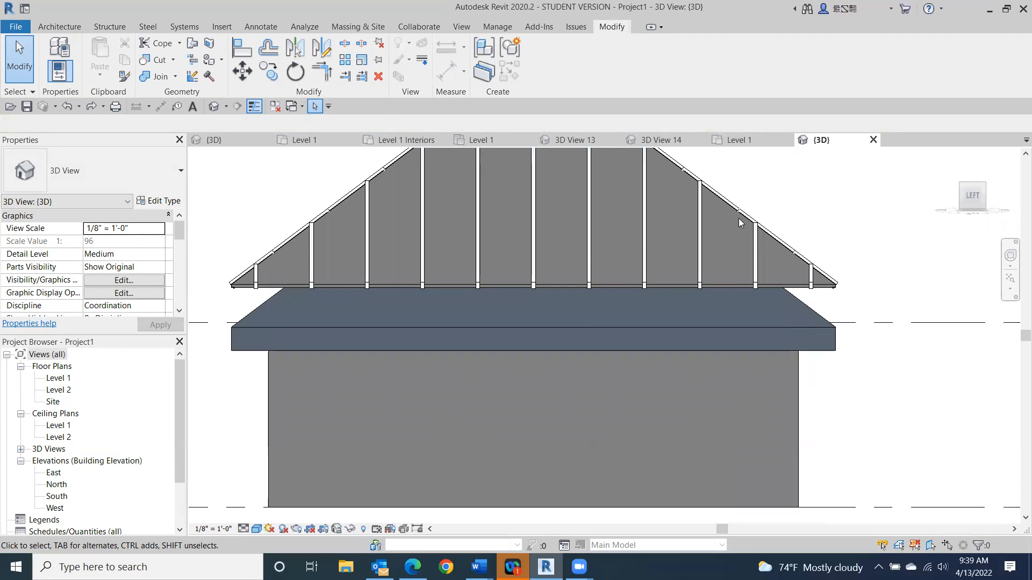
{"action": "left_click", "coordinate": [773, 249]}
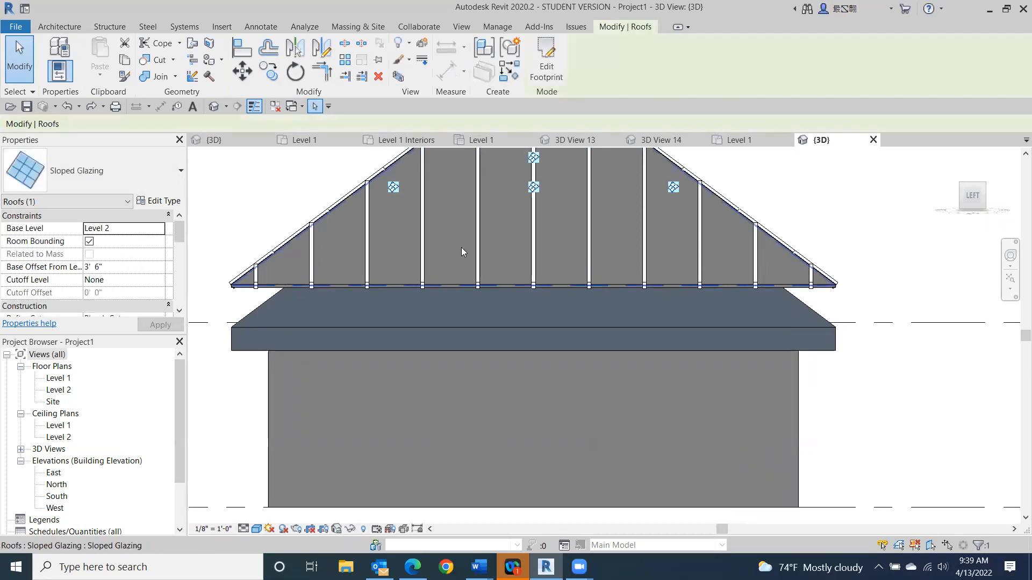
{"action": "middle_click_drag", "start_coordinate": [234, 339], "coordinate": [328, 326]}
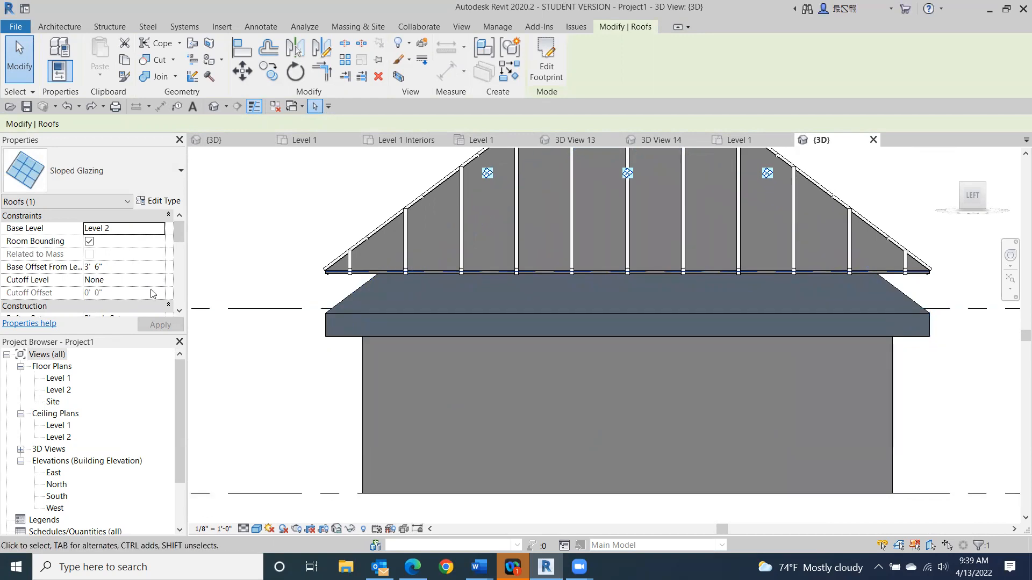
{"action": "left_click", "coordinate": [105, 269]}
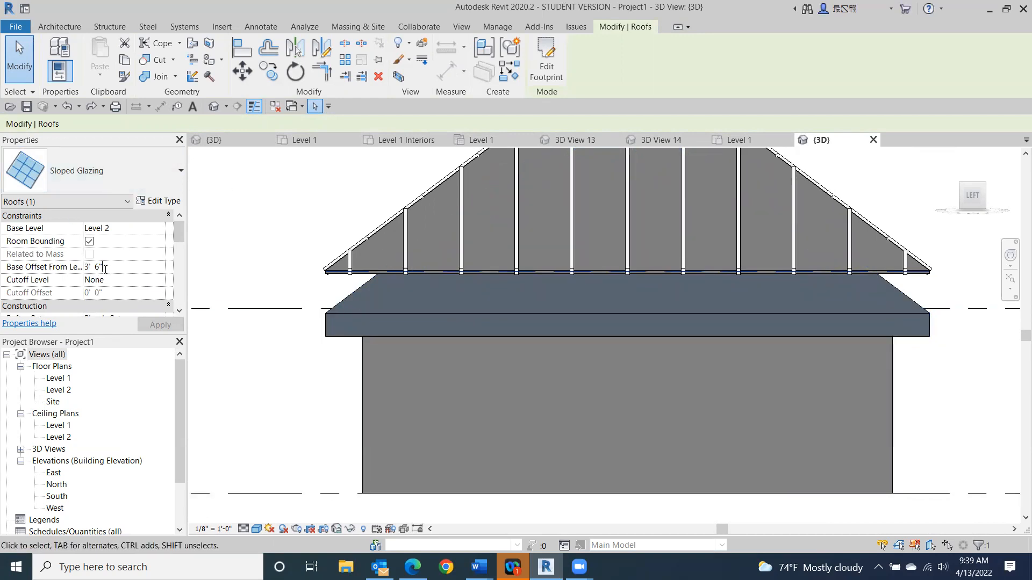
{"action": "left_click_drag", "start_coordinate": [99, 269], "coordinate": [75, 267]}
{"action": "type", "text": "1"}
{"action": "type", "text": "\""}
{"action": "key", "text": "Return"}
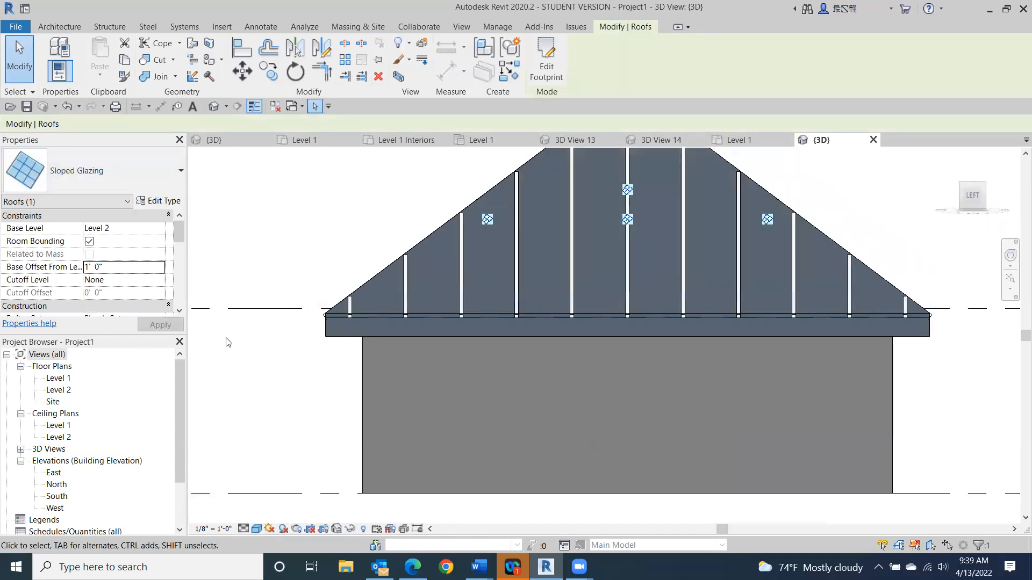
{"action": "left_click", "coordinate": [278, 388]}
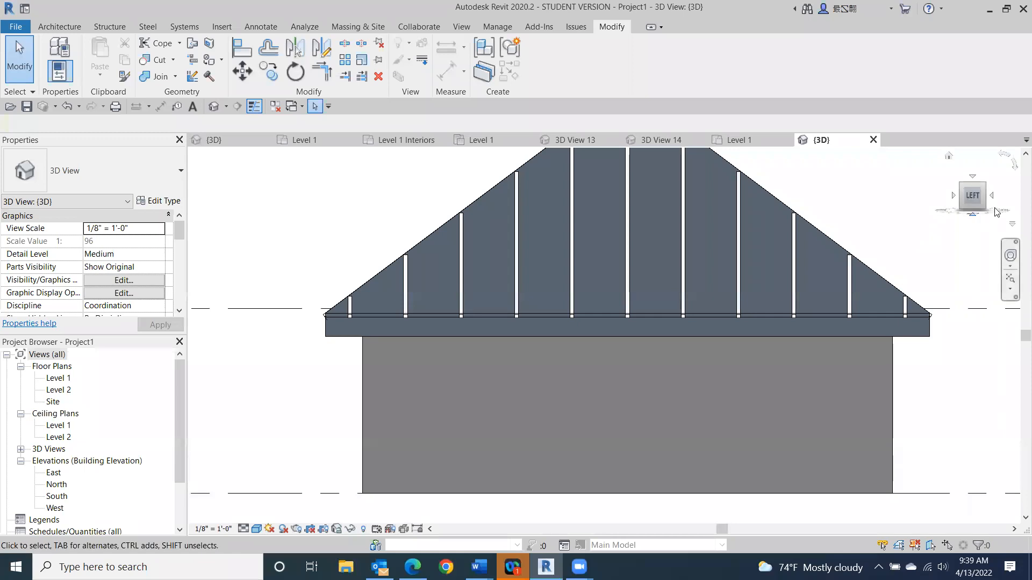
Examine from several angles how the glazing grid and mullions sit on the Generic - 12" hip roof.
{"action": "left_click_drag", "start_coordinate": [974, 196], "coordinate": [944, 192]}
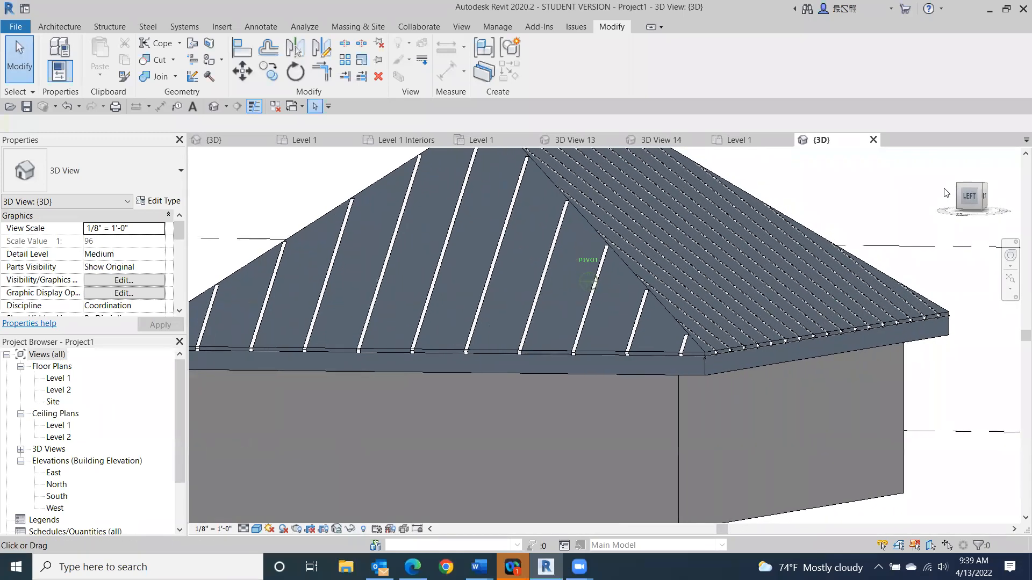
{"action": "left_click", "coordinate": [718, 374]}
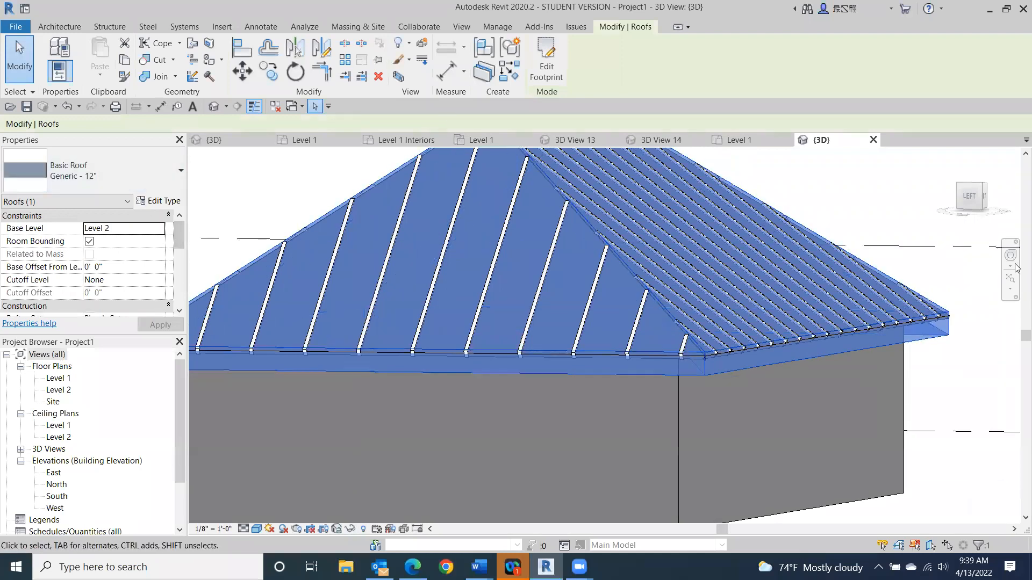
{"action": "scroll", "coordinate": [882, 184], "scroll_direction": "down", "scroll_amount": 2}
{"action": "left_click", "coordinate": [895, 184]}
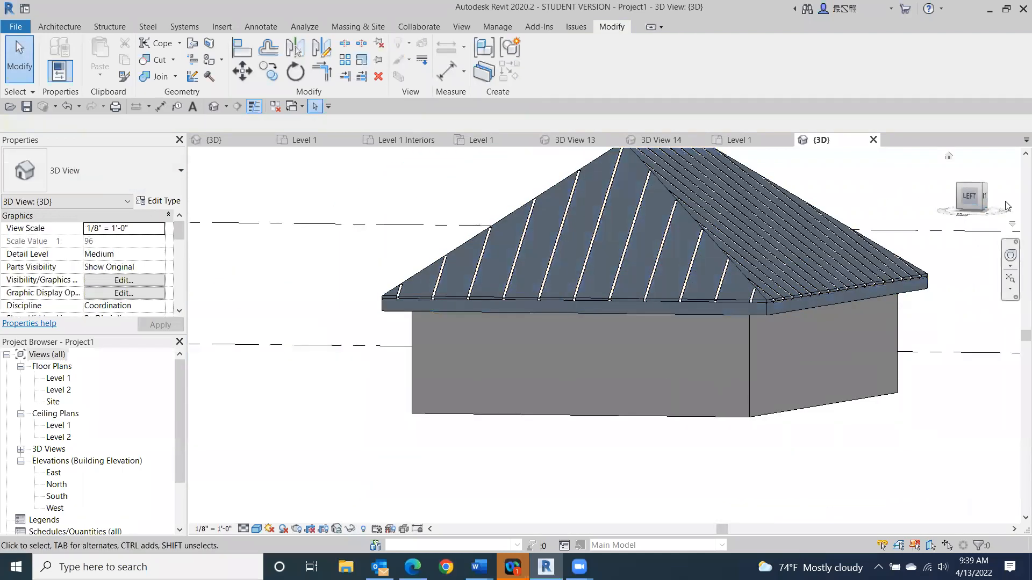
{"action": "mouse_move", "coordinate": [984, 197]}
{"action": "left_mouse_down"}
{"action": "mouse_move", "coordinate": [878, 177]}
{"action": "mouse_move", "coordinate": [833, 179]}
{"action": "mouse_move", "coordinate": [822, 198]}
{"action": "mouse_move", "coordinate": [824, 225]}
{"action": "mouse_move", "coordinate": [976, 280]}
{"action": "mouse_move", "coordinate": [219, 242]}
{"action": "mouse_move", "coordinate": [225, 214]}
{"action": "mouse_move", "coordinate": [209, 217]}
{"action": "left_mouse_up"}
{"action": "mouse_move", "coordinate": [209, 217]}
{"action": "middle_mouse_down", "text": "shift"}
{"action": "mouse_move", "coordinate": [874, 205]}
{"action": "mouse_move", "coordinate": [869, 233]}
{"action": "middle_mouse_up", "text": "shift"}
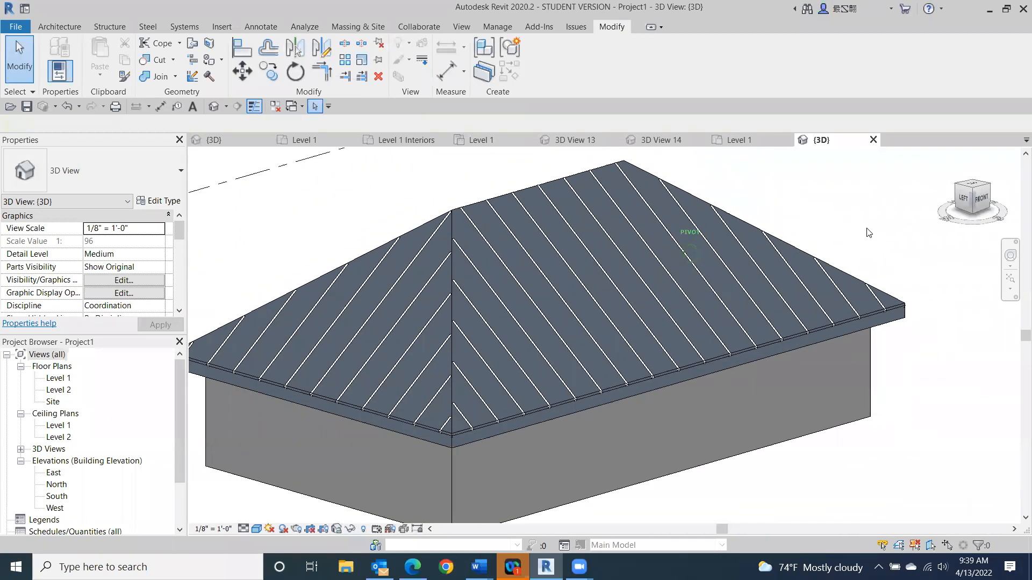
{"action": "scroll", "coordinate": [860, 427], "scroll_direction": "down", "scroll_amount": 5}
{"action": "scroll", "coordinate": [863, 426], "scroll_direction": "down", "scroll_amount": 1}
{"action": "middle_click_drag", "start_coordinate": [864, 424], "coordinate": [847, 350]}
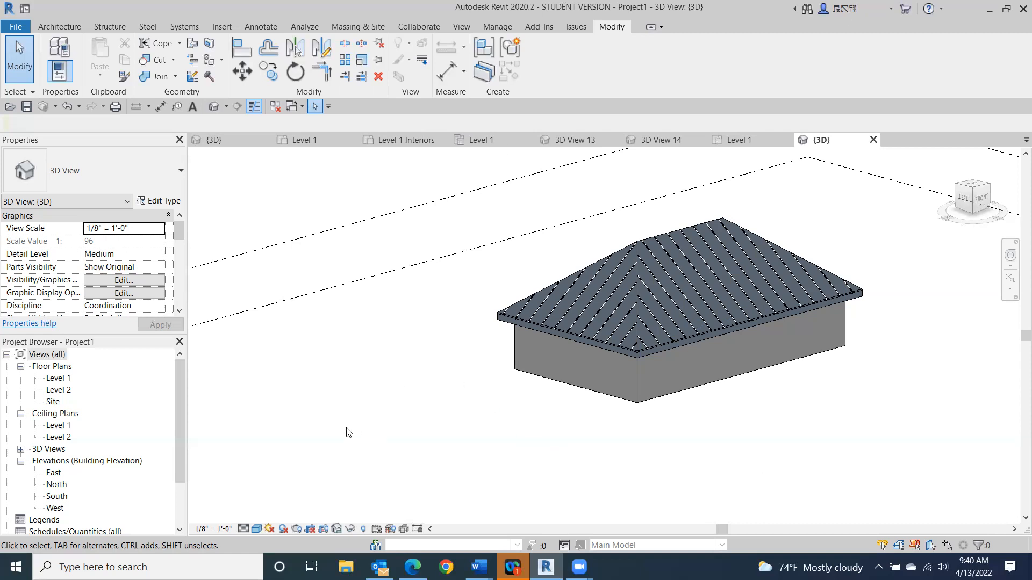
Open the Level 1 reflected ceiling plan and select the 2' x 4' ACT System ceiling grid.
{"action": "double_click", "coordinate": [54, 425]}
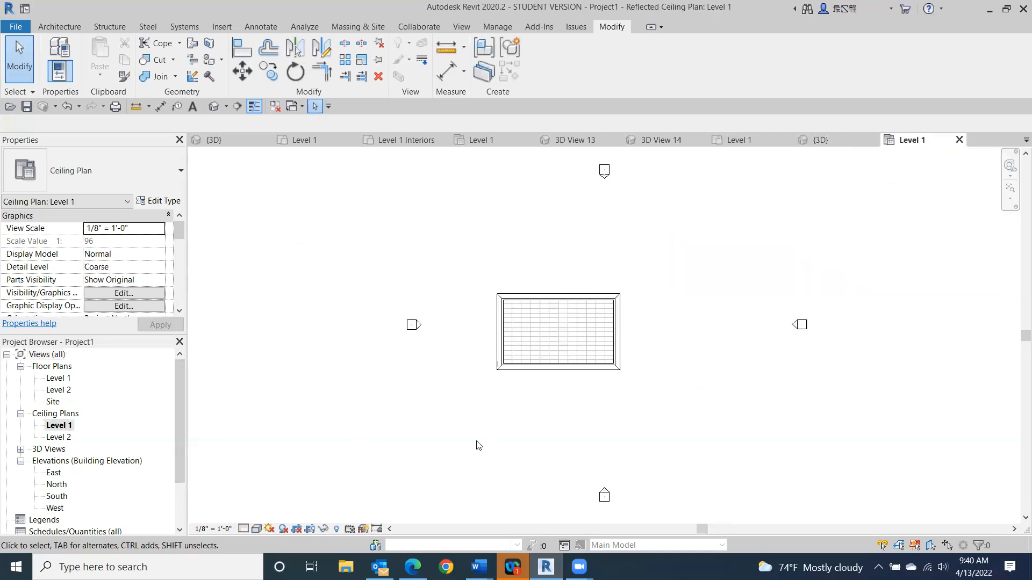
{"action": "scroll", "coordinate": [612, 403], "scroll_direction": "up", "scroll_amount": 3}
{"action": "middle_click_drag", "start_coordinate": [518, 210], "coordinate": [582, 404]}
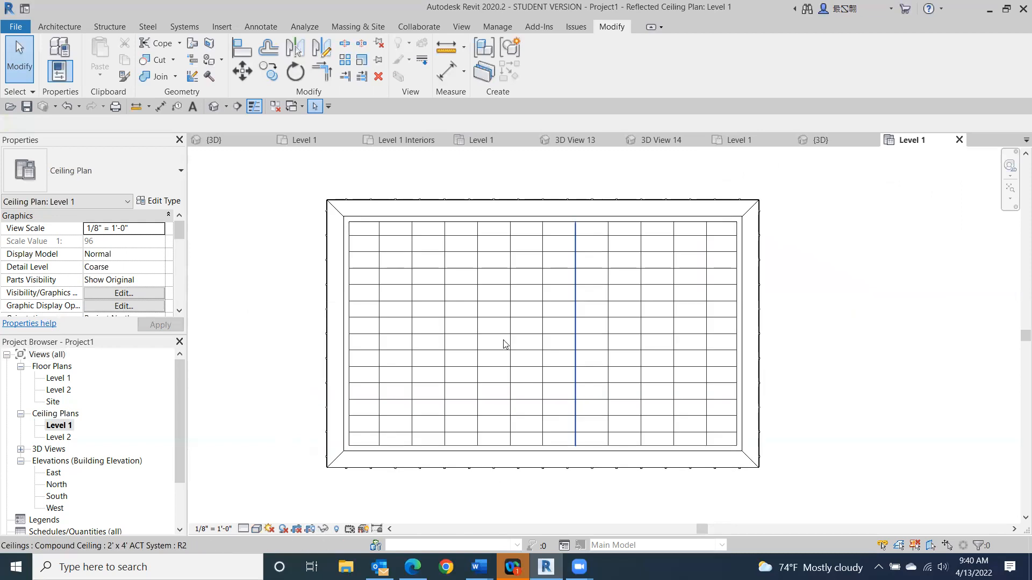
{"action": "scroll", "coordinate": [326, 227], "scroll_direction": "up", "scroll_amount": 1}
{"action": "middle_click_drag", "start_coordinate": [325, 227], "coordinate": [420, 212]}
{"action": "scroll", "coordinate": [420, 215], "scroll_direction": "down", "scroll_amount": 1}
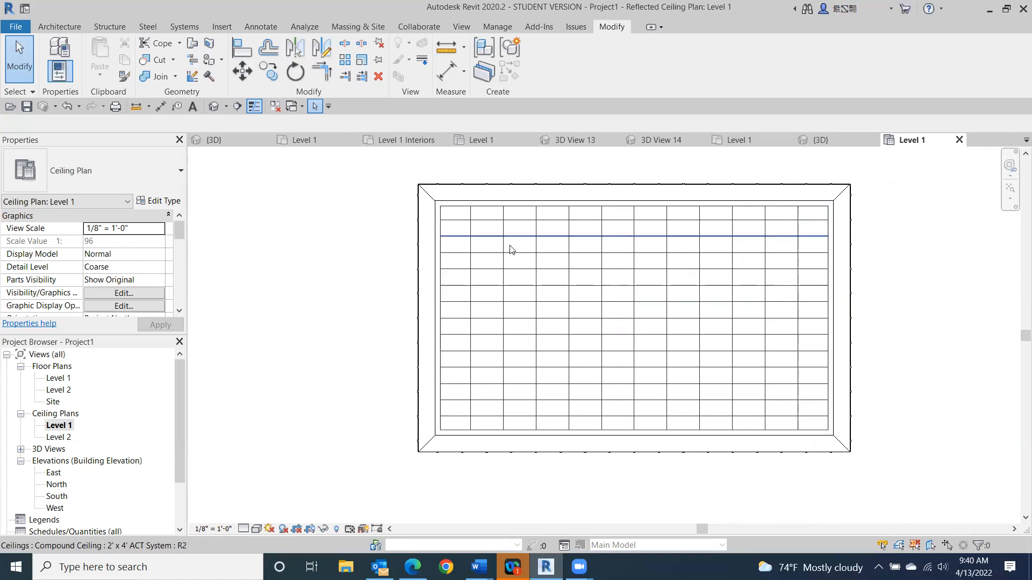
{"action": "middle_click_drag", "start_coordinate": [539, 324], "coordinate": [469, 325]}
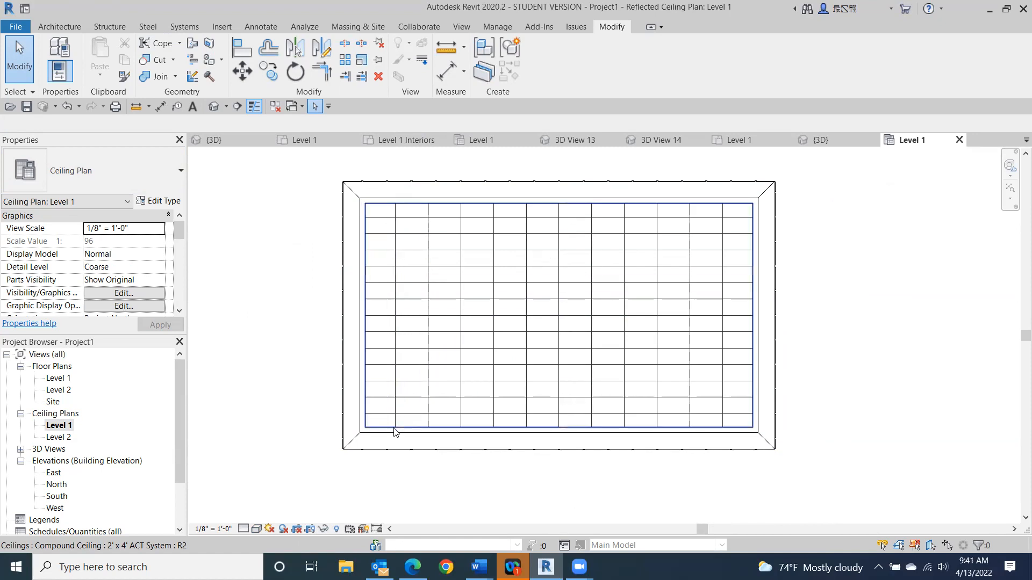
{"action": "left_click", "coordinate": [413, 240]}
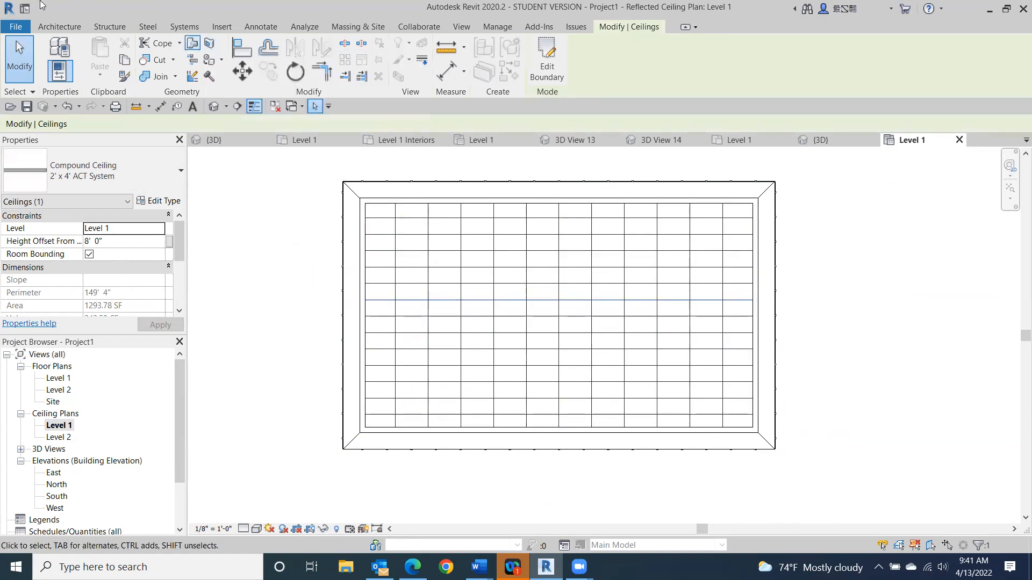
Load the Pendant Light - Linear - 1 Lamp family from the Internal lighting folder as a component.
{"action": "left_click", "coordinate": [59, 27]}
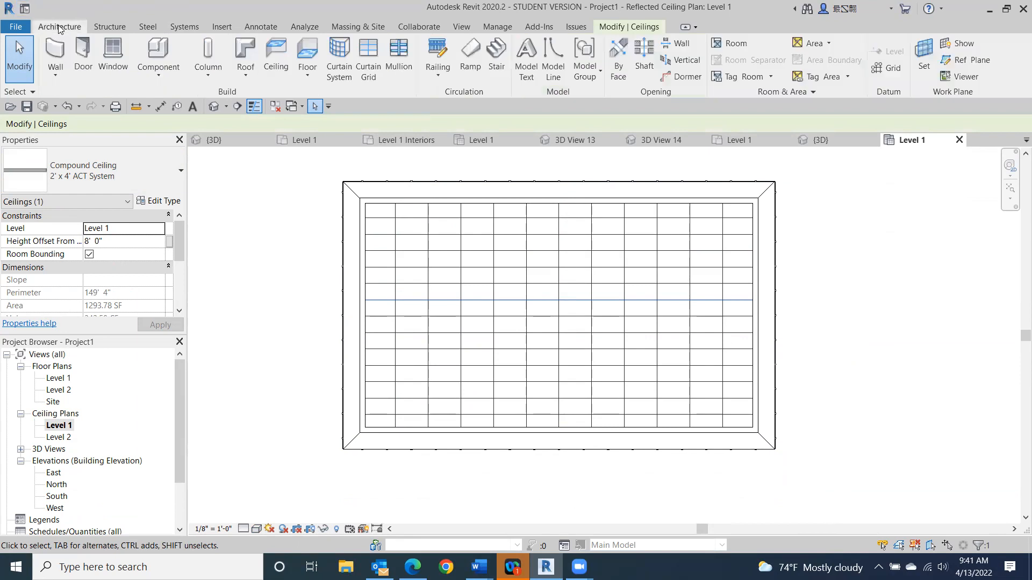
{"action": "left_click", "coordinate": [170, 59]}
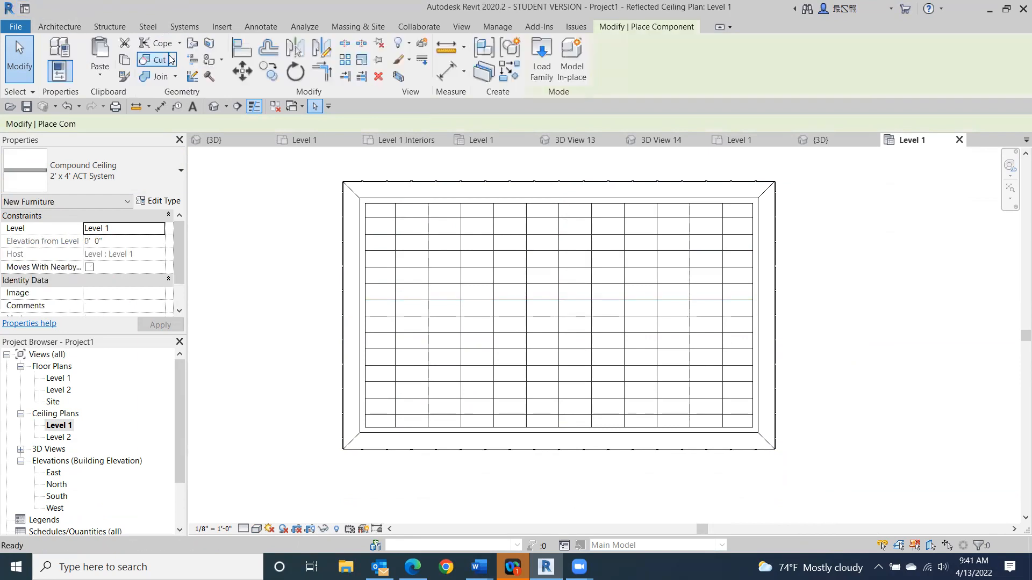
{"action": "left_click", "coordinate": [542, 69]}
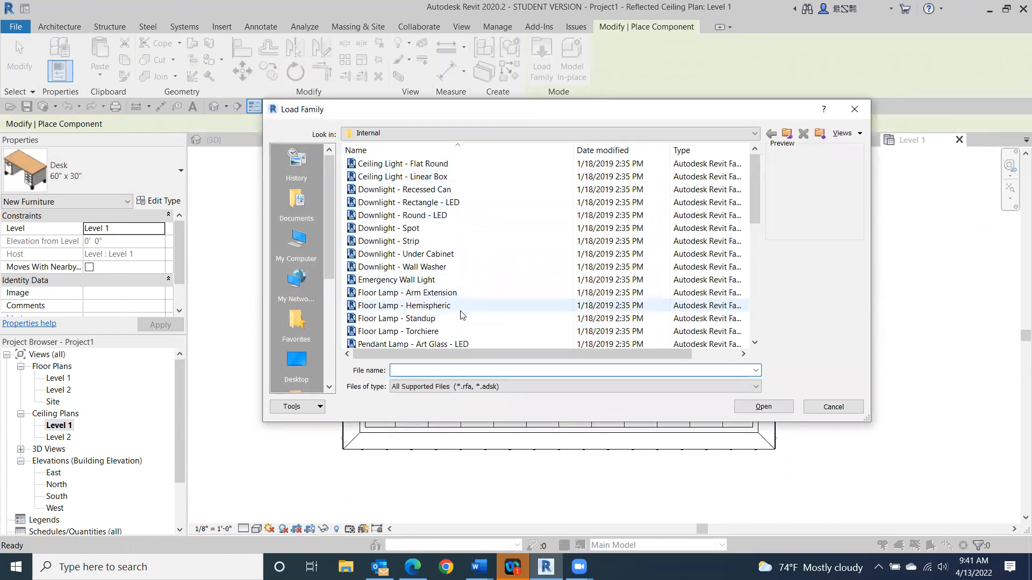
{"action": "scroll", "coordinate": [461, 315], "scroll_direction": "down", "scroll_amount": 2}
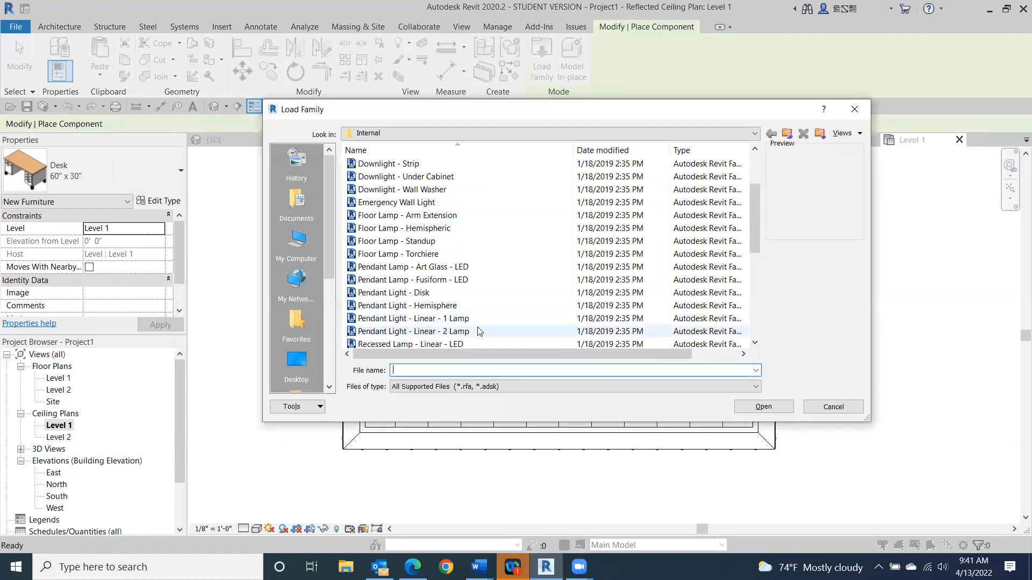
{"action": "scroll", "coordinate": [468, 301], "scroll_direction": "down", "scroll_amount": 1}
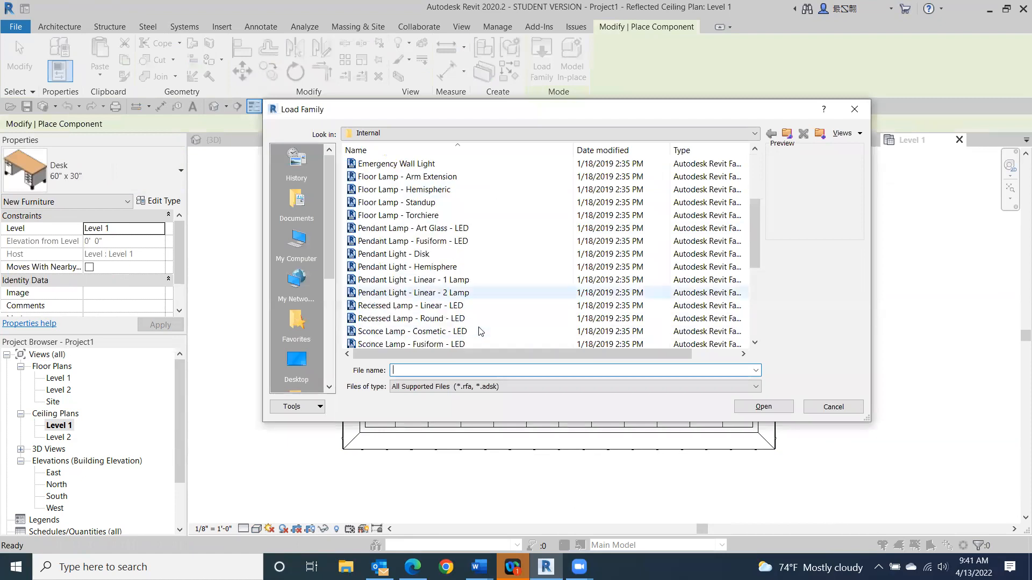
{"action": "left_click", "coordinate": [467, 284]}
{"action": "double_click", "coordinate": [469, 285]}
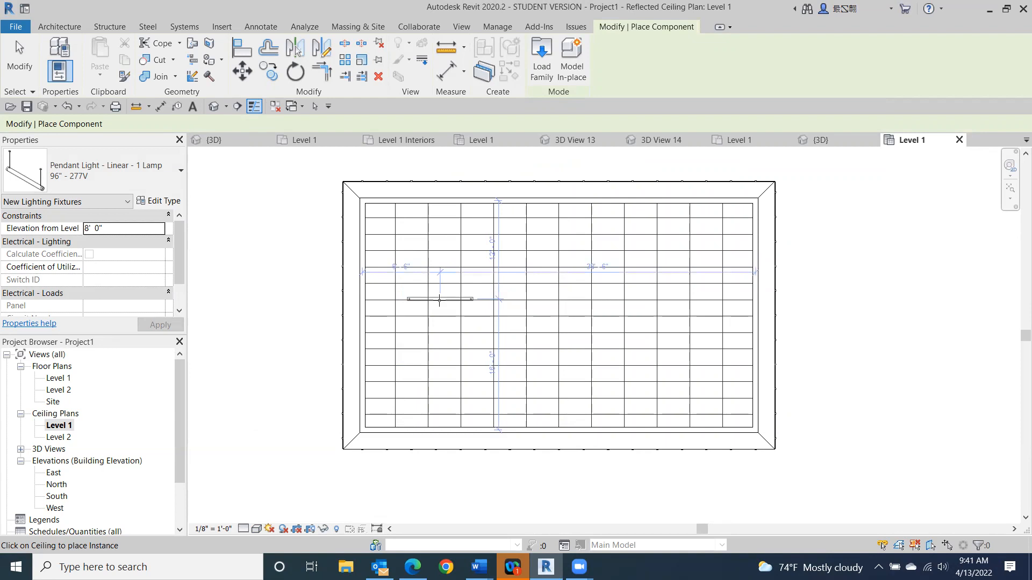
Place one horizontal 96" - 277V linear pendant light on the ceiling, about 9' 6" from the building's left wall, and end placement.
{"action": "scroll", "coordinate": [439, 301], "scroll_direction": "up", "scroll_amount": 3}
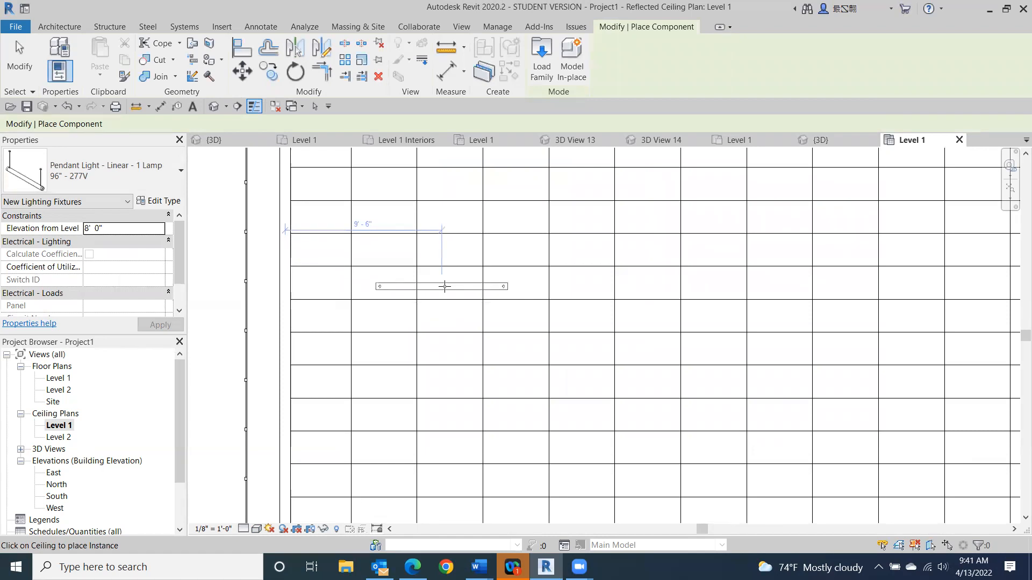
{"action": "left_click", "coordinate": [445, 286]}
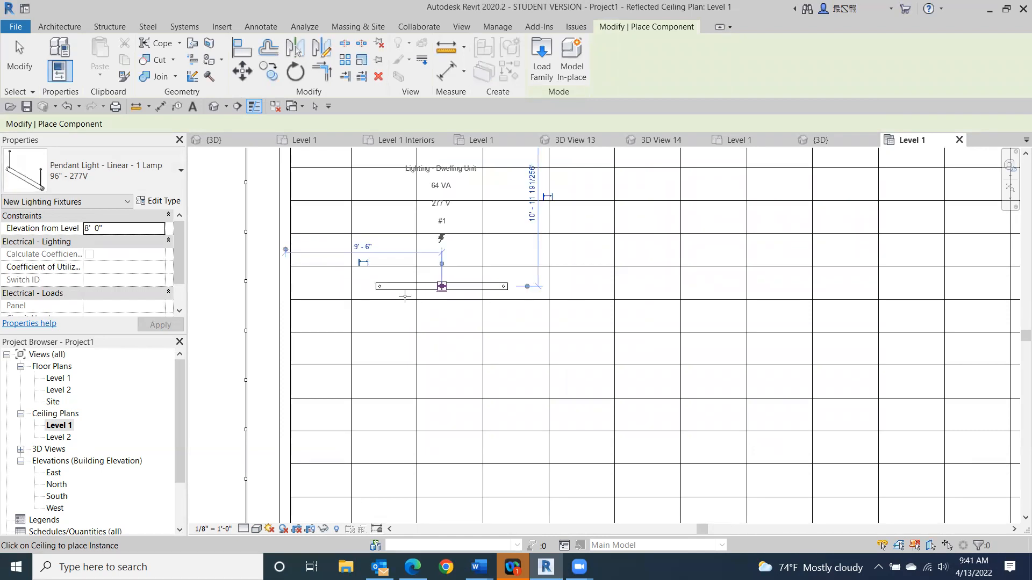
{"action": "left_click", "coordinate": [28, 60]}
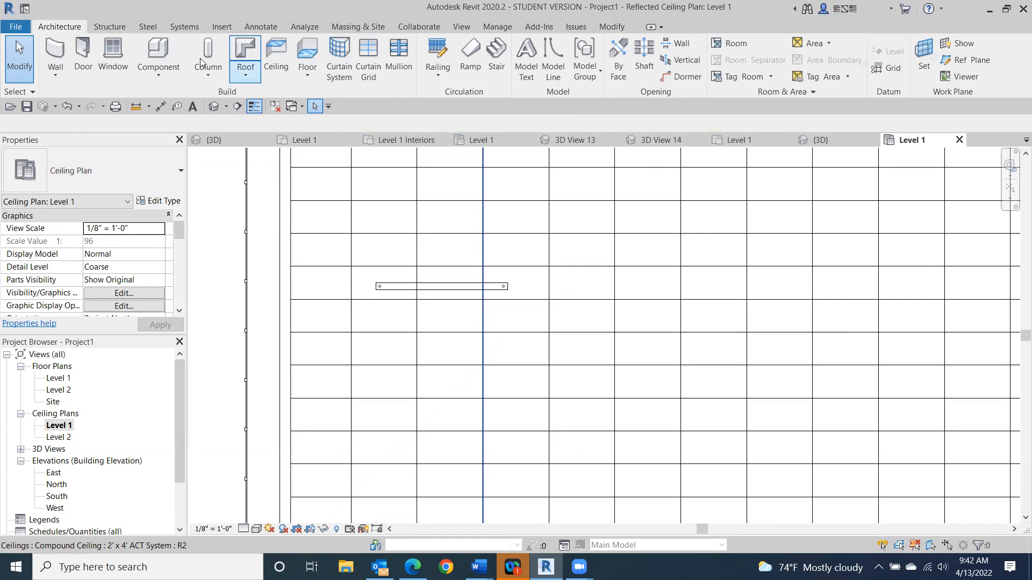
Load the Recessed Lamp - Linear - LED family in the 48" type from the Internal lighting folder as a component.
{"action": "left_click", "coordinate": [156, 51]}
{"action": "left_click", "coordinate": [545, 51]}
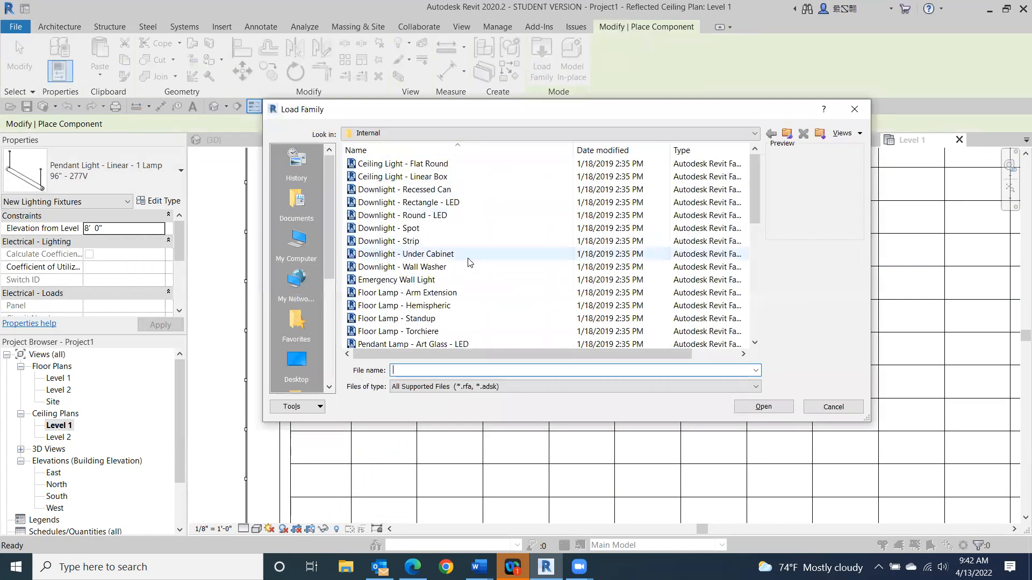
{"action": "scroll", "coordinate": [454, 298], "scroll_direction": "down", "scroll_amount": 2}
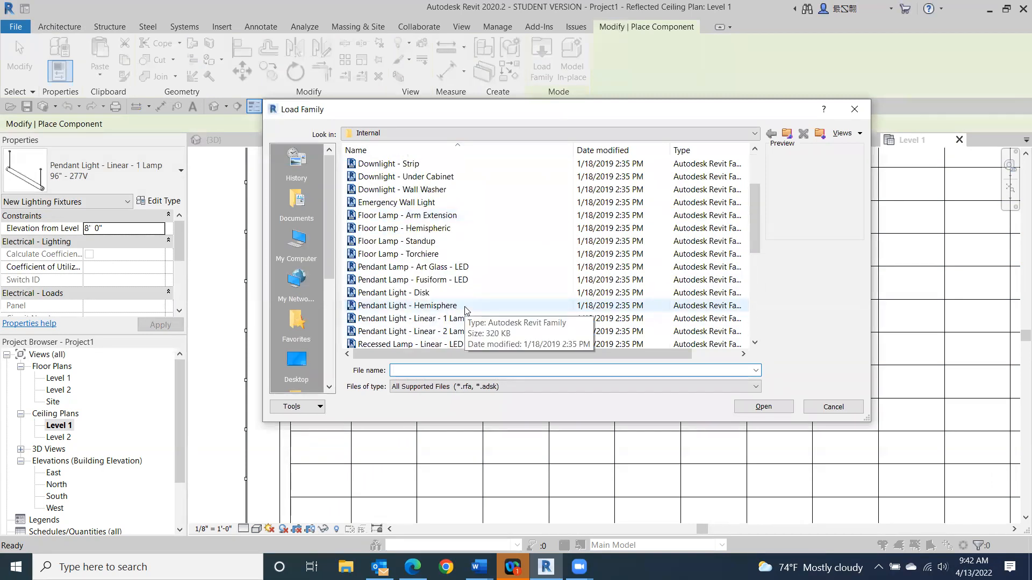
{"action": "scroll", "coordinate": [466, 310], "scroll_direction": "down", "scroll_amount": 1}
{"action": "scroll", "coordinate": [450, 328], "scroll_direction": "down", "scroll_amount": 1}
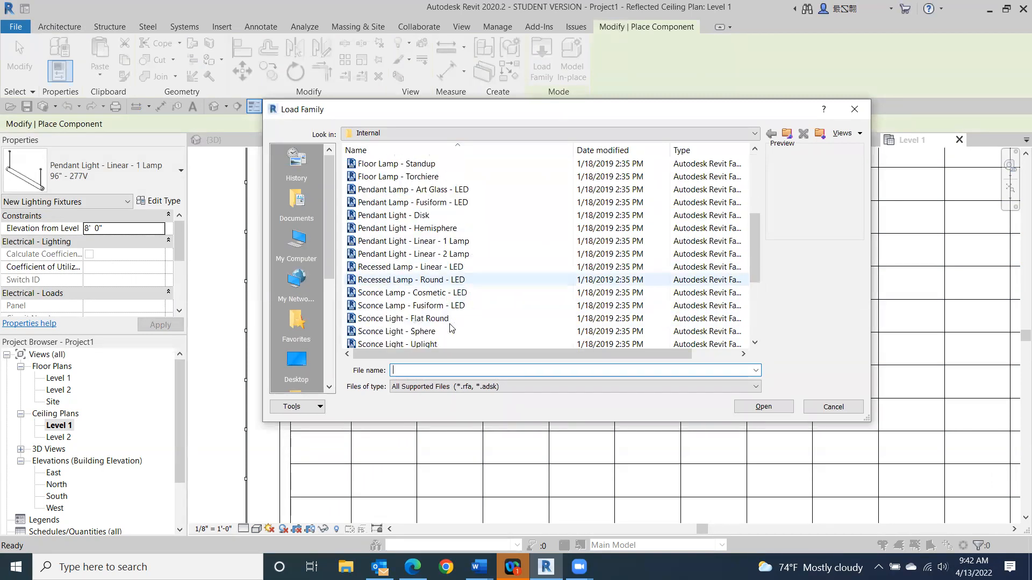
{"action": "scroll", "coordinate": [443, 324], "scroll_direction": "down", "scroll_amount": 1}
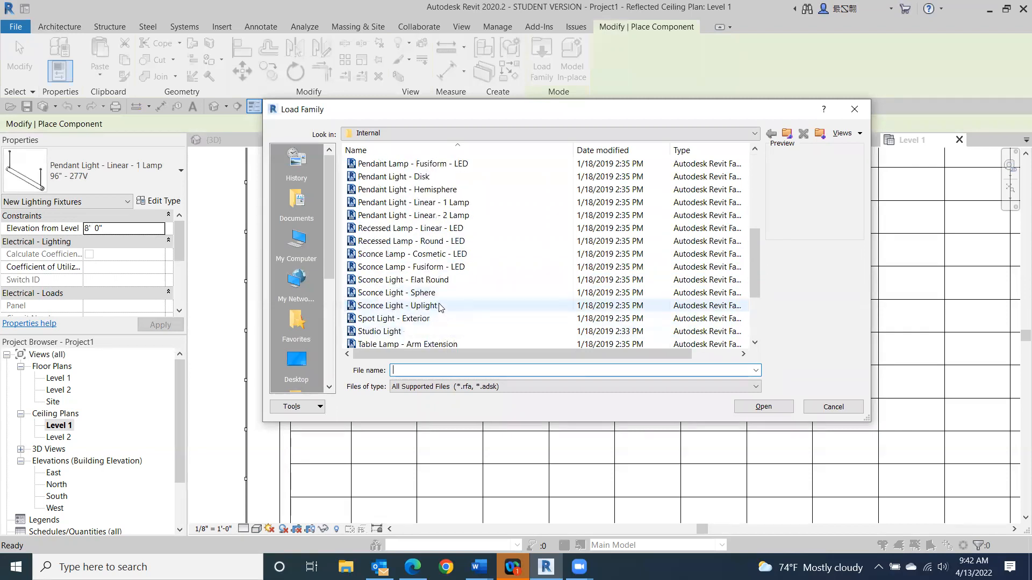
{"action": "scroll", "coordinate": [432, 317], "scroll_direction": "down", "scroll_amount": 1}
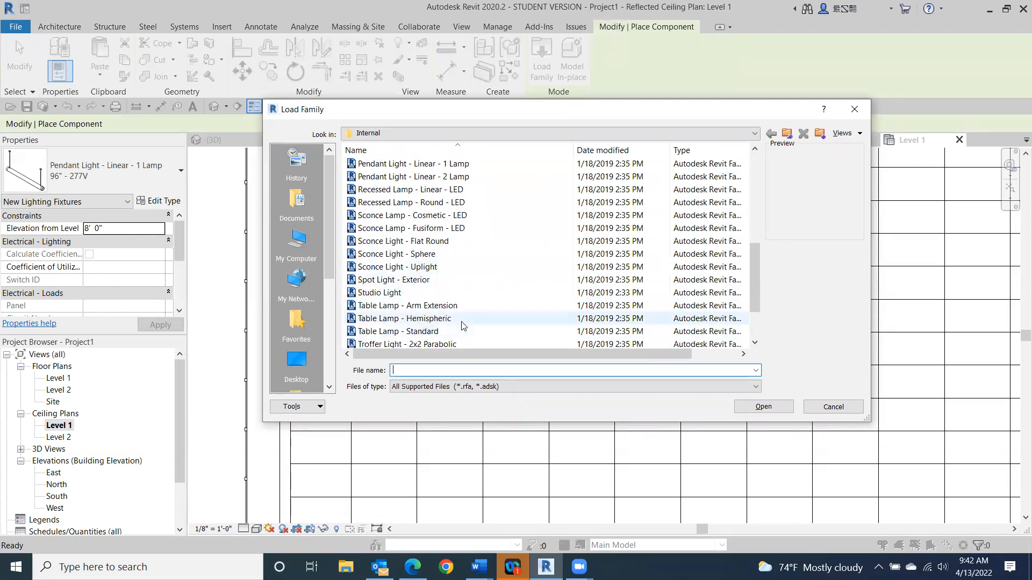
{"action": "scroll", "coordinate": [458, 326], "scroll_direction": "down", "scroll_amount": 1}
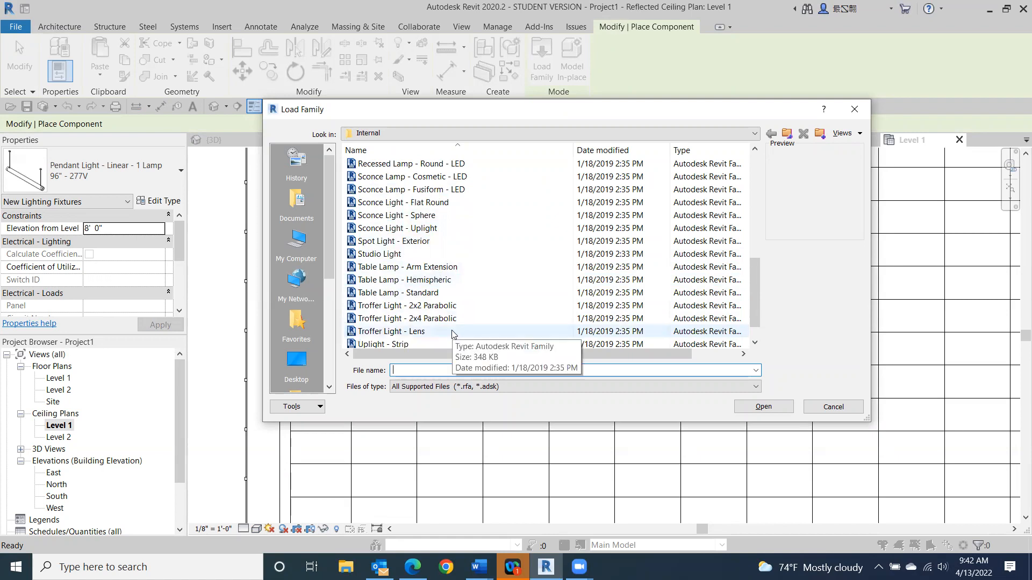
{"action": "scroll", "coordinate": [451, 333], "scroll_direction": "down", "scroll_amount": 1}
{"action": "scroll", "coordinate": [445, 319], "scroll_direction": "up", "scroll_amount": 3}
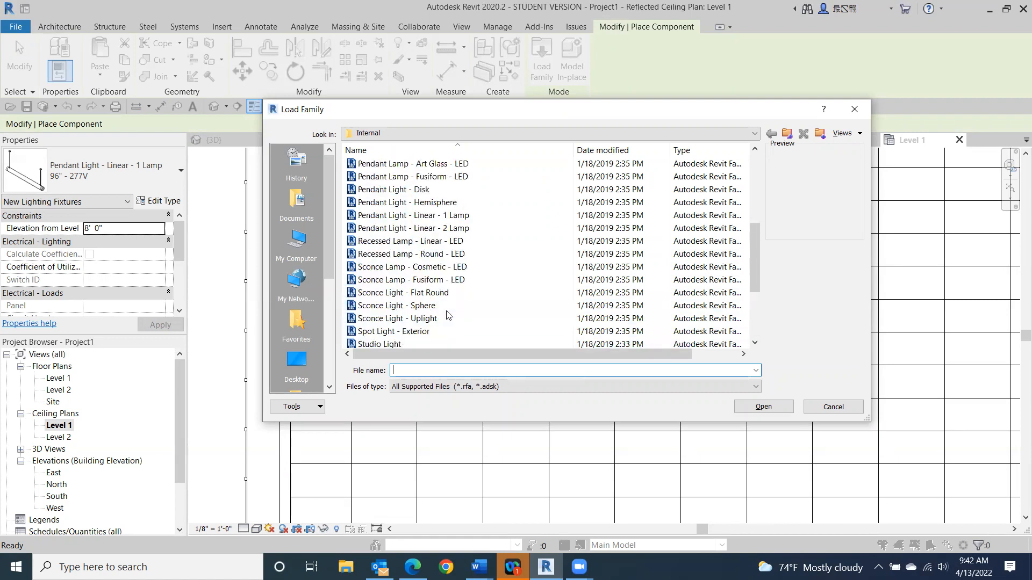
{"action": "left_click", "coordinate": [434, 216]}
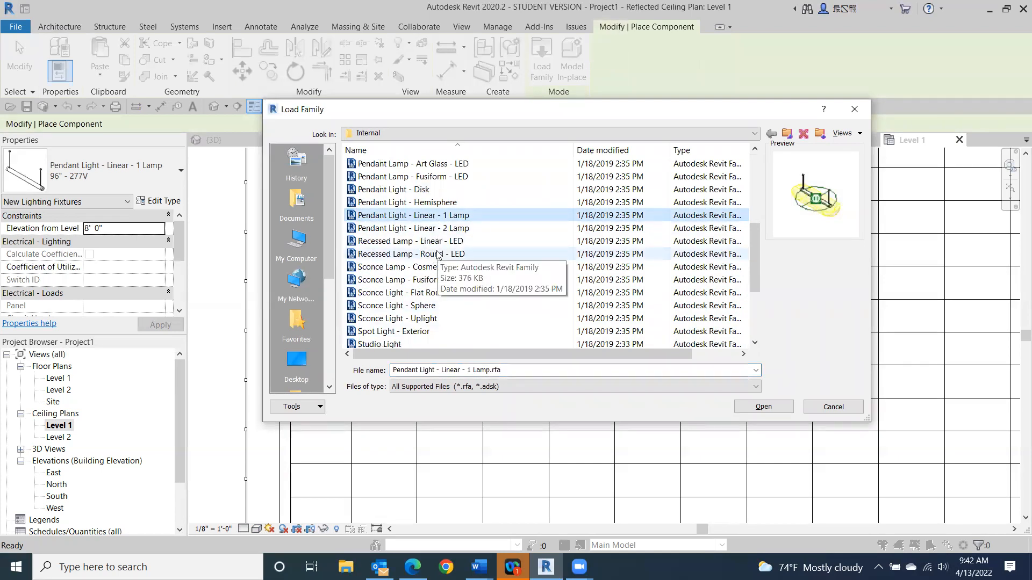
{"action": "left_click", "coordinate": [436, 245]}
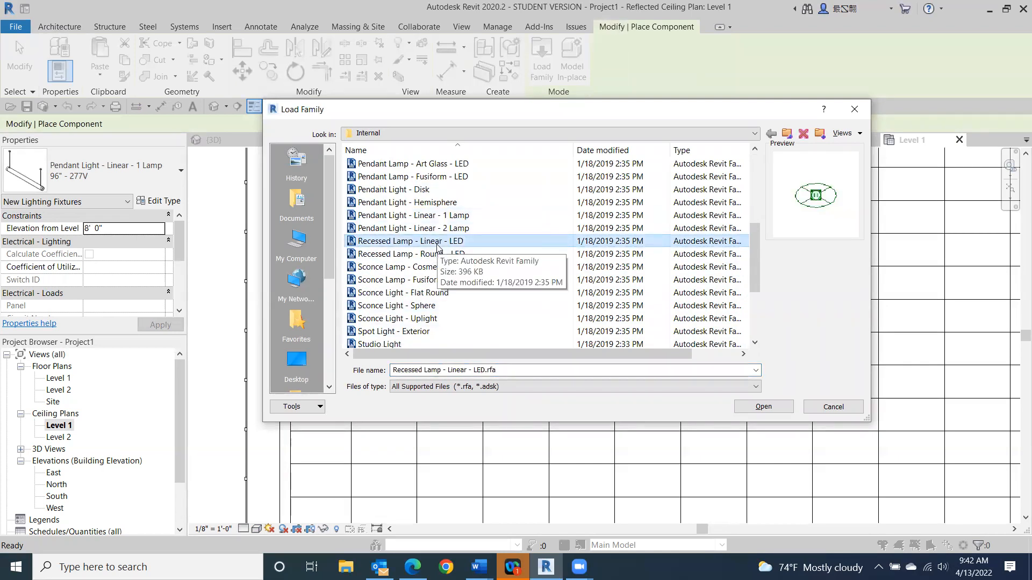
{"action": "double_click", "coordinate": [437, 246]}
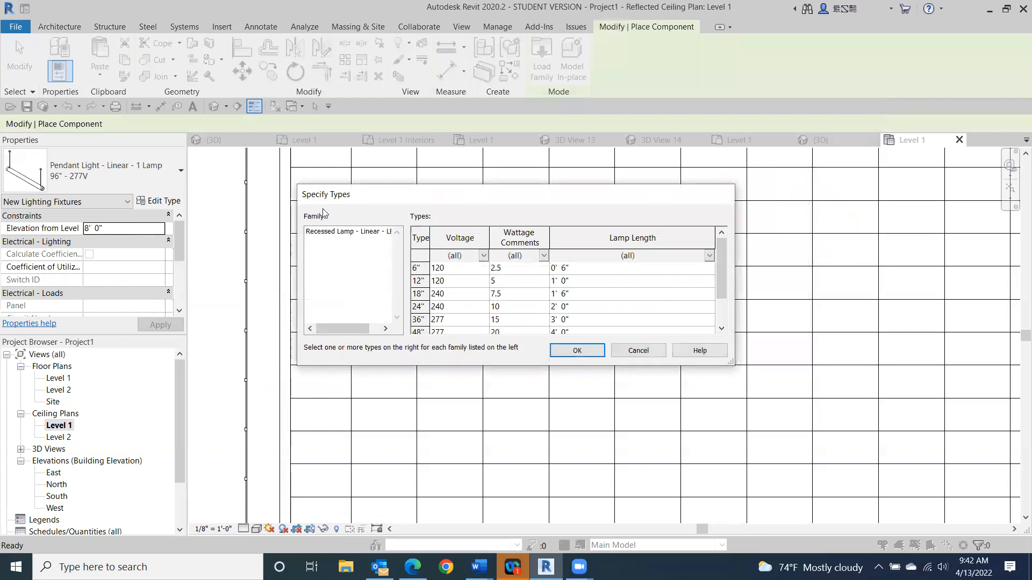
{"action": "left_click", "coordinate": [418, 330]}
{"action": "left_click", "coordinate": [576, 350]}
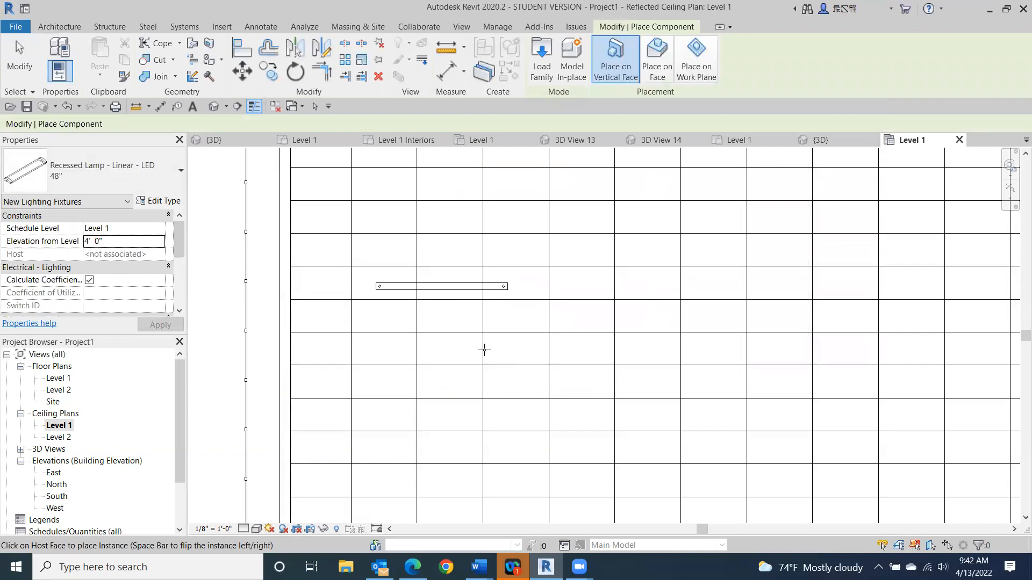
Place one 48" recessed linear lamp on the ceiling face, about 12' 0" from the left wall below the pendant, and open the 3D view.
{"action": "left_click", "coordinate": [653, 51]}
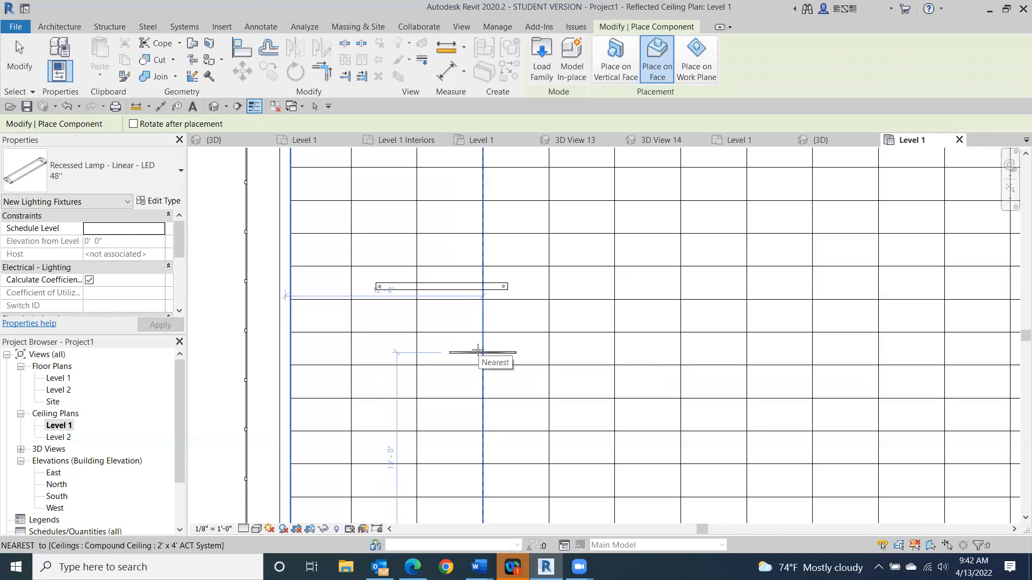
{"action": "left_click", "coordinate": [478, 351]}
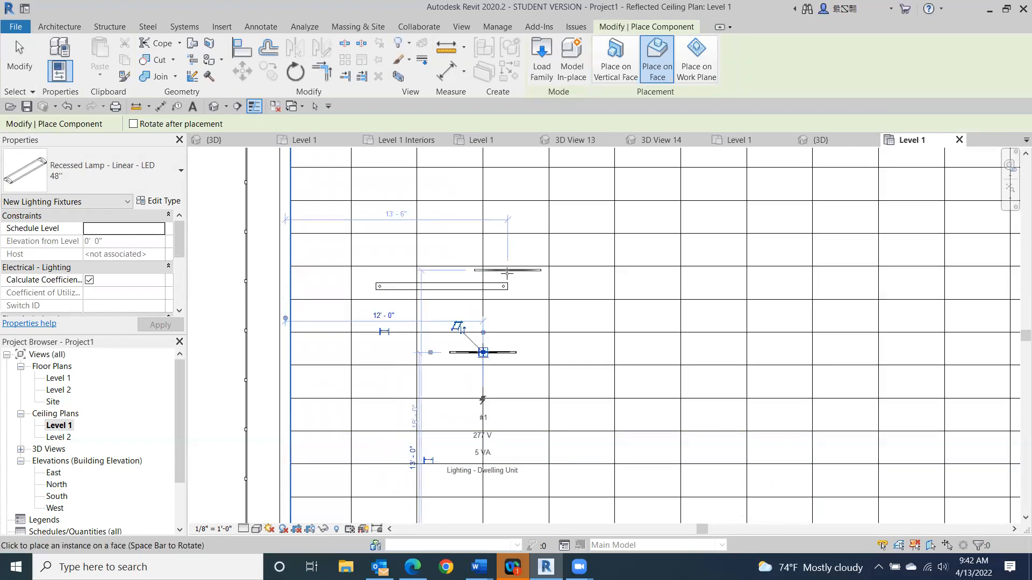
{"action": "left_click", "coordinate": [19, 57]}
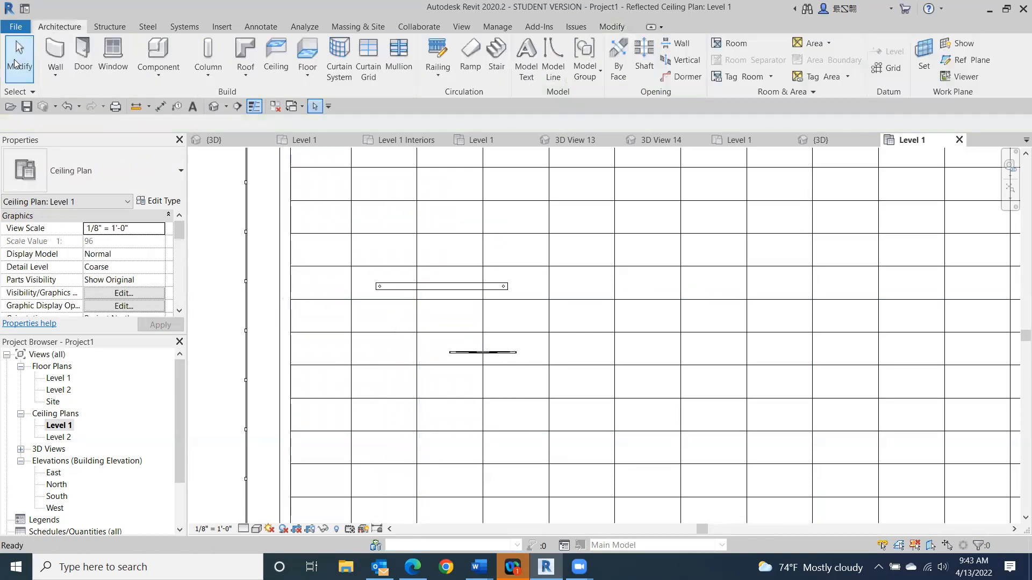
{"action": "left_click", "coordinate": [214, 106]}
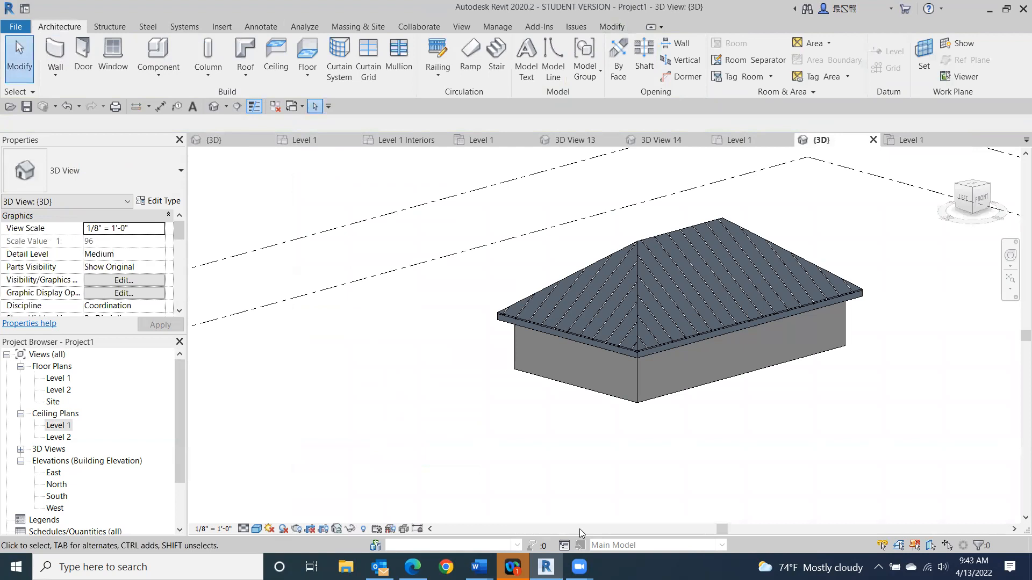
Temporarily hide the category of the Generic - 12" hip roof in the 3D view.
{"action": "left_click", "coordinate": [657, 297]}
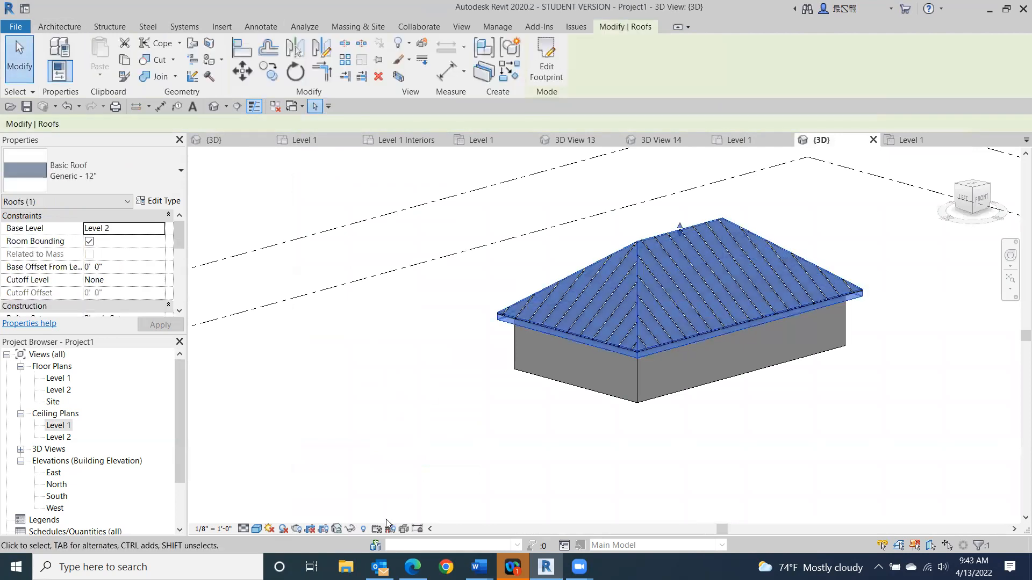
{"action": "left_click", "coordinate": [352, 530]}
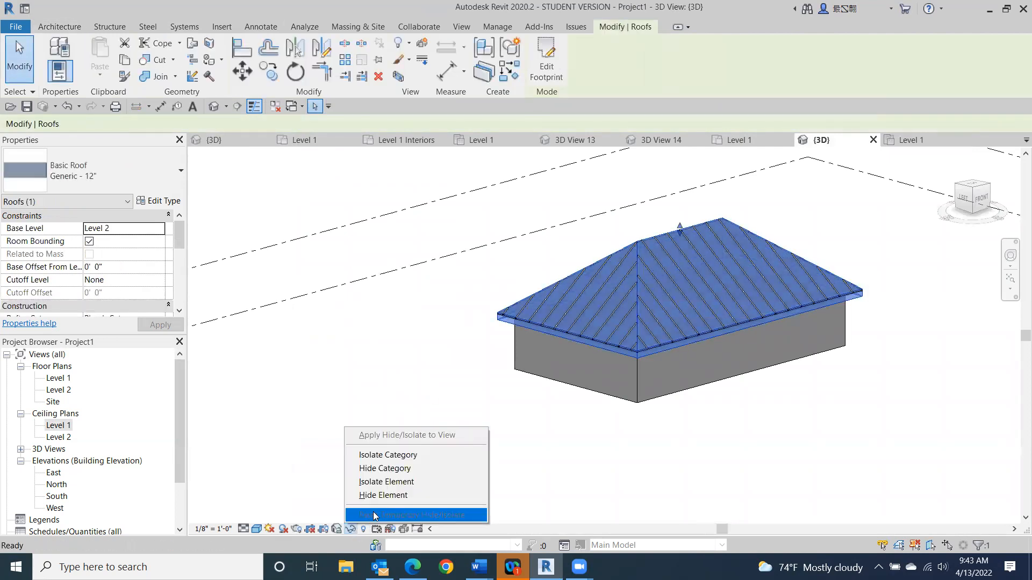
{"action": "left_click", "coordinate": [389, 467]}
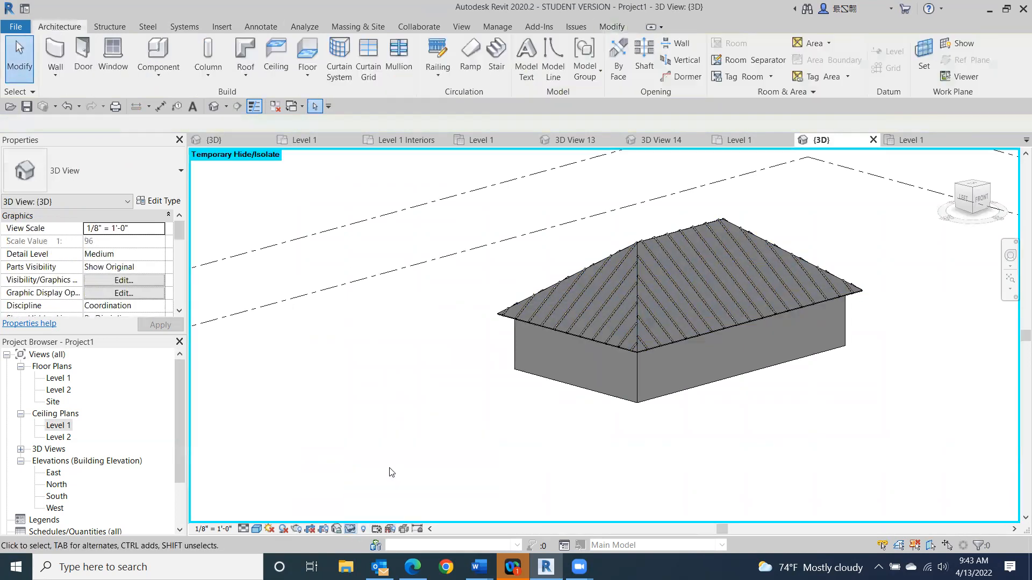
Examine the sloped-glazing roof and its eaves from several angles, and undo the temporary hiding of the roof category.
{"action": "left_click", "coordinate": [619, 344]}
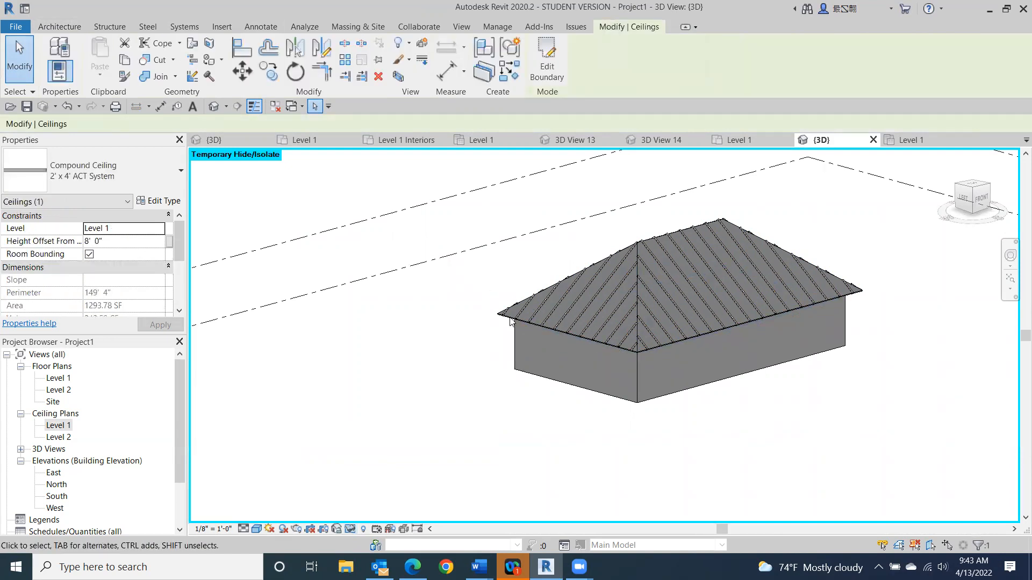
{"action": "scroll", "coordinate": [640, 269], "scroll_direction": "up", "scroll_amount": 4}
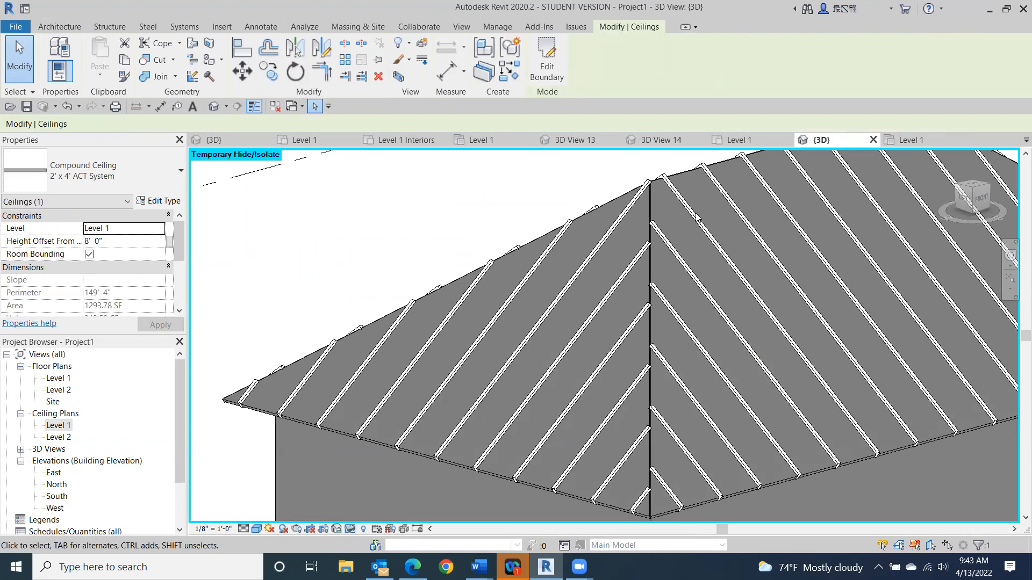
{"action": "middle_click_drag", "start_coordinate": [672, 417], "coordinate": [679, 204]}
{"action": "scroll", "coordinate": [679, 205], "scroll_direction": "down", "scroll_amount": 1}
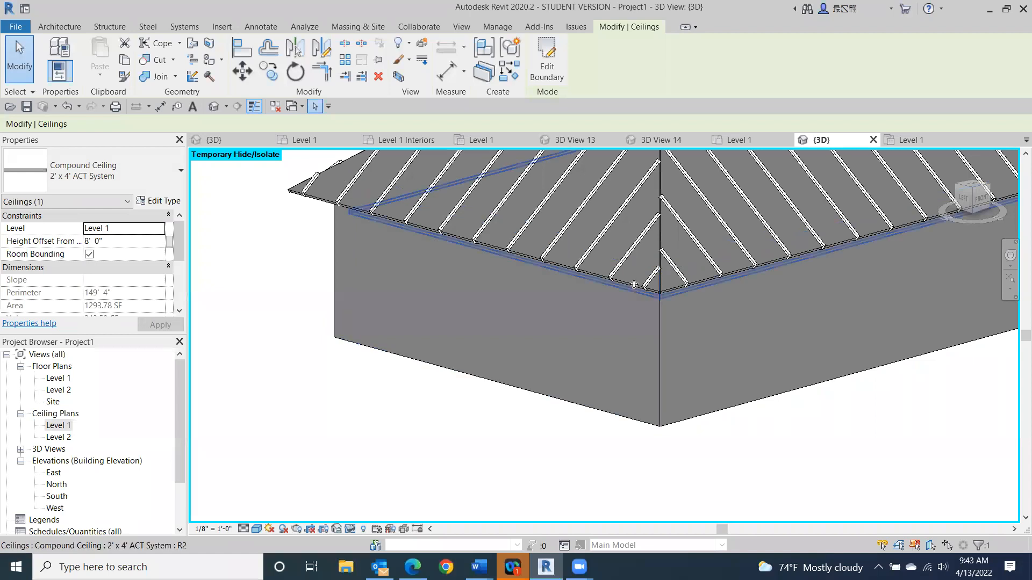
{"action": "left_click", "coordinate": [396, 421]}
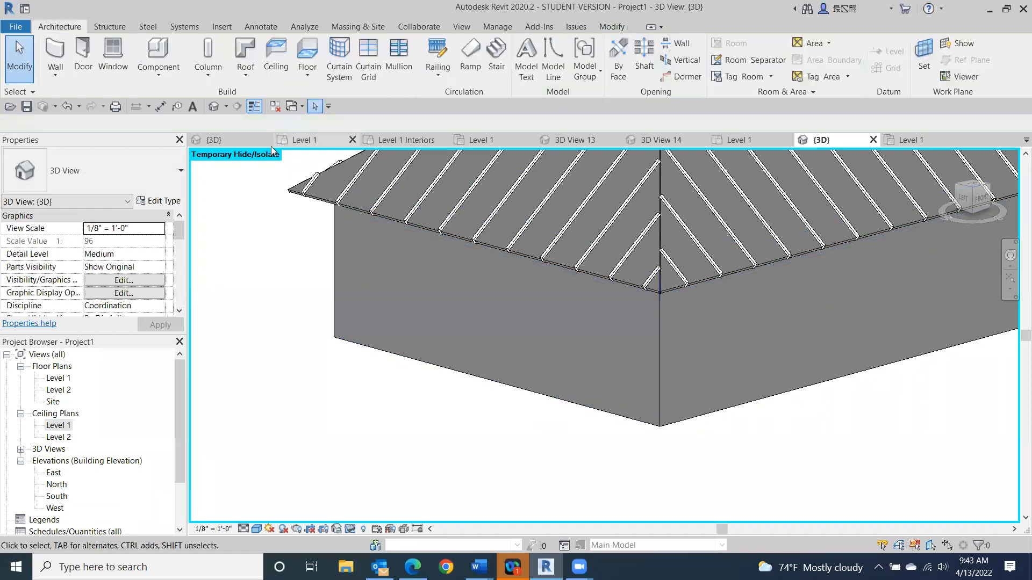
{"action": "middle_click_drag", "start_coordinate": [487, 222], "coordinate": [432, 449]}
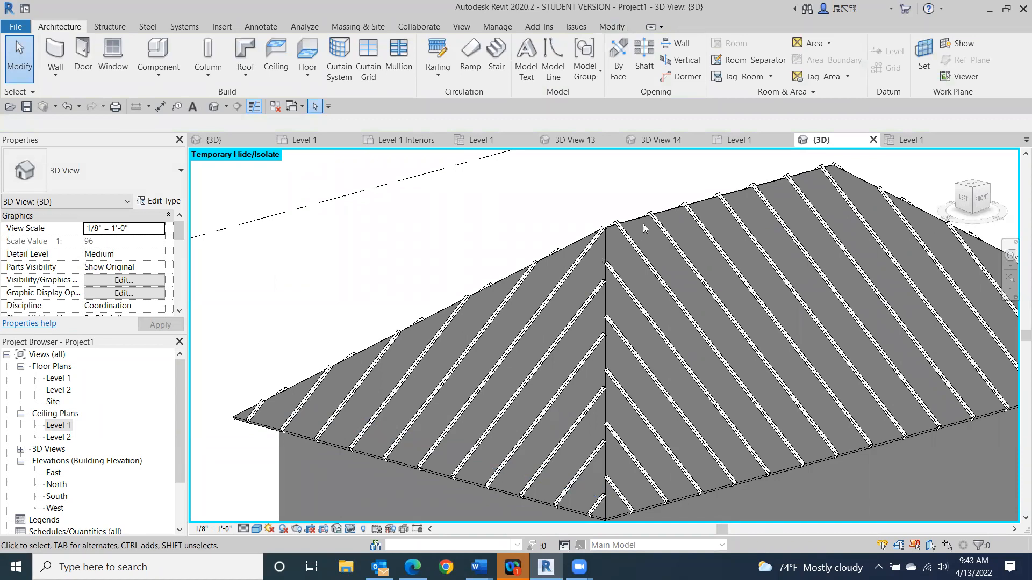
{"action": "left_click_drag", "start_coordinate": [973, 203], "coordinate": [922, 240]}
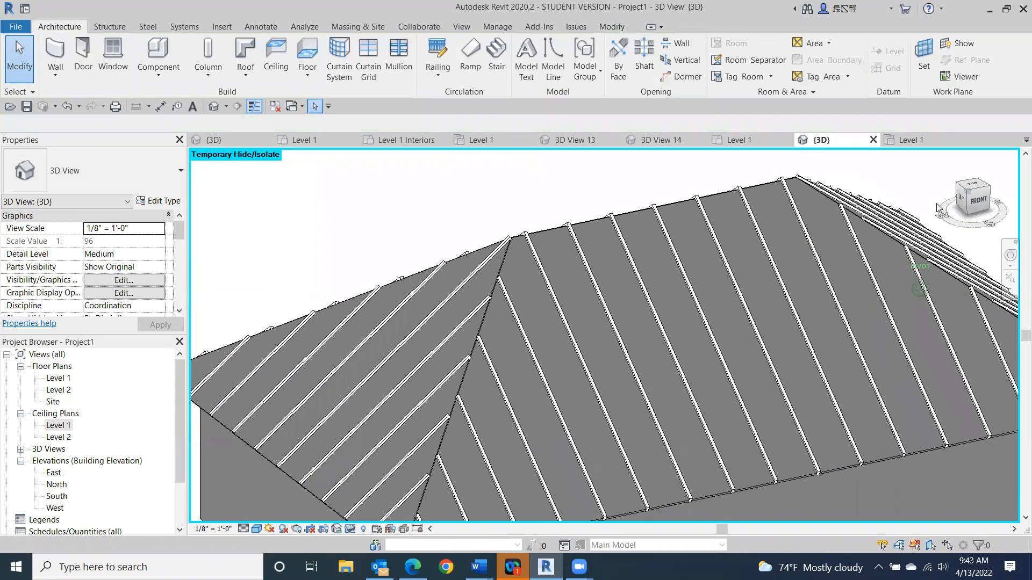
{"action": "middle_click_drag", "start_coordinate": [781, 383], "coordinate": [793, 203]}
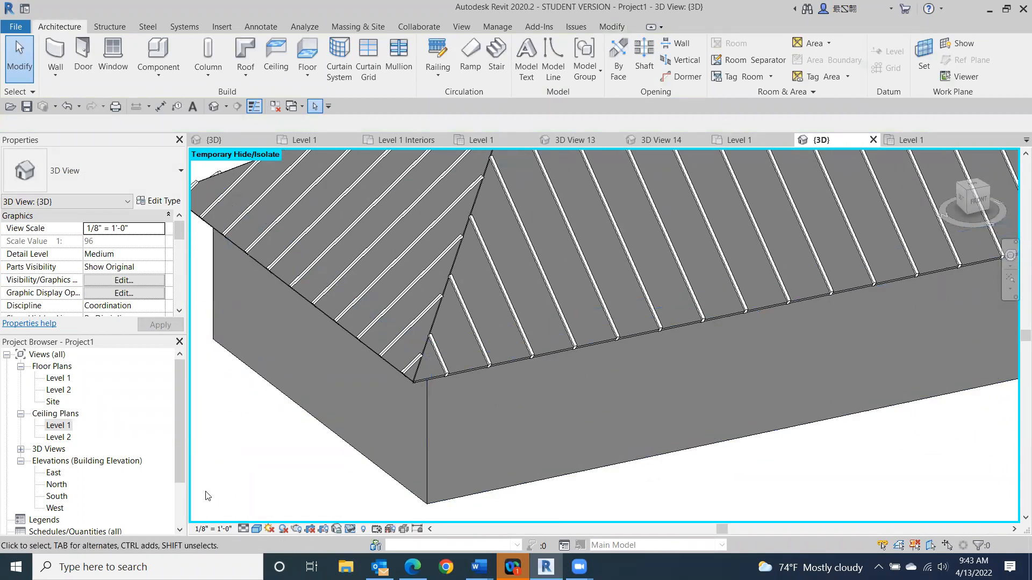
{"action": "left_click", "coordinate": [66, 105]}
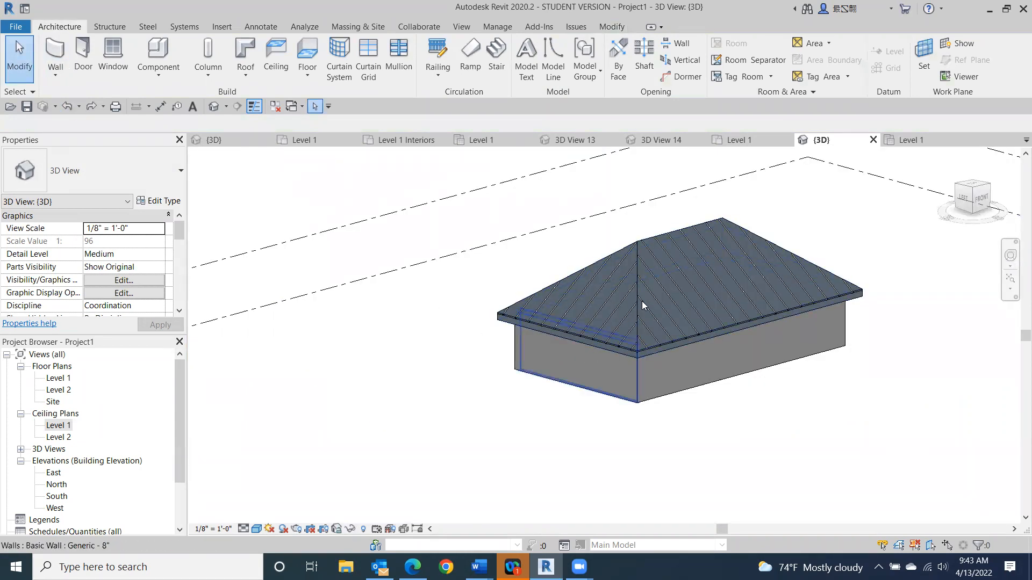
Temporarily hide the Generic - 12" roof element and the sloped-glazing roof element in the 3D view.
{"action": "left_click", "coordinate": [639, 273]}
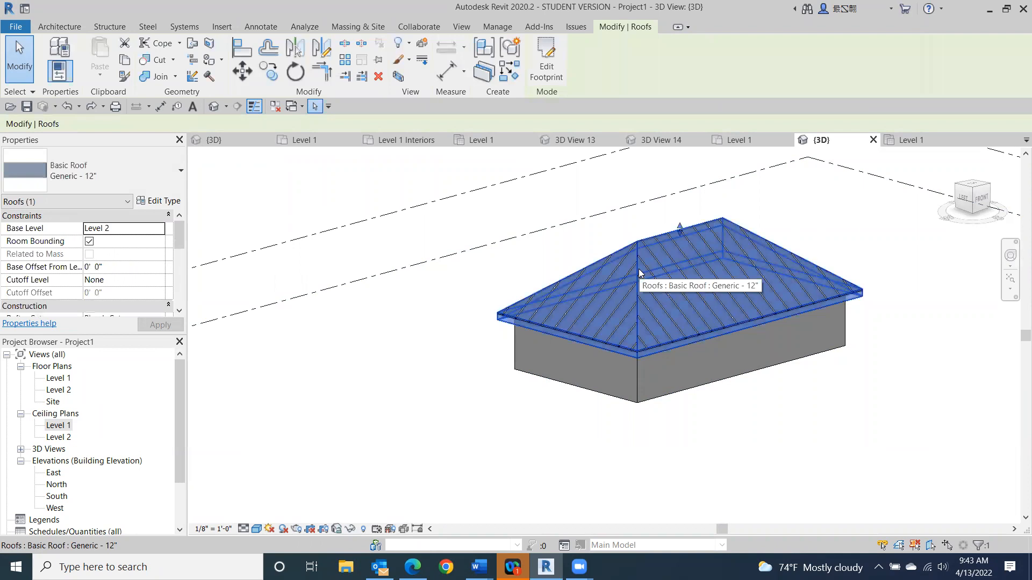
{"action": "left_click", "coordinate": [351, 528]}
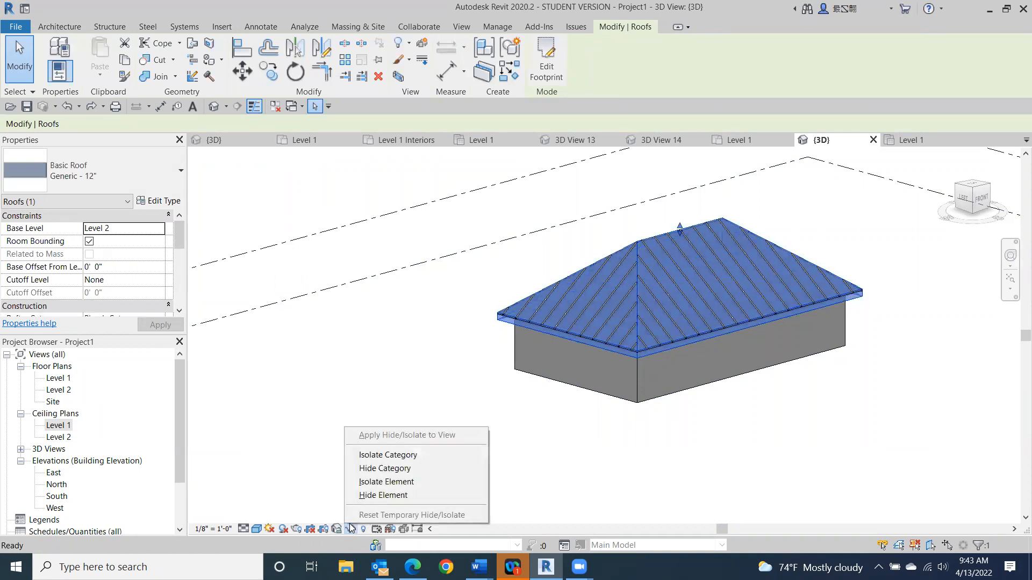
{"action": "left_click", "coordinate": [370, 495]}
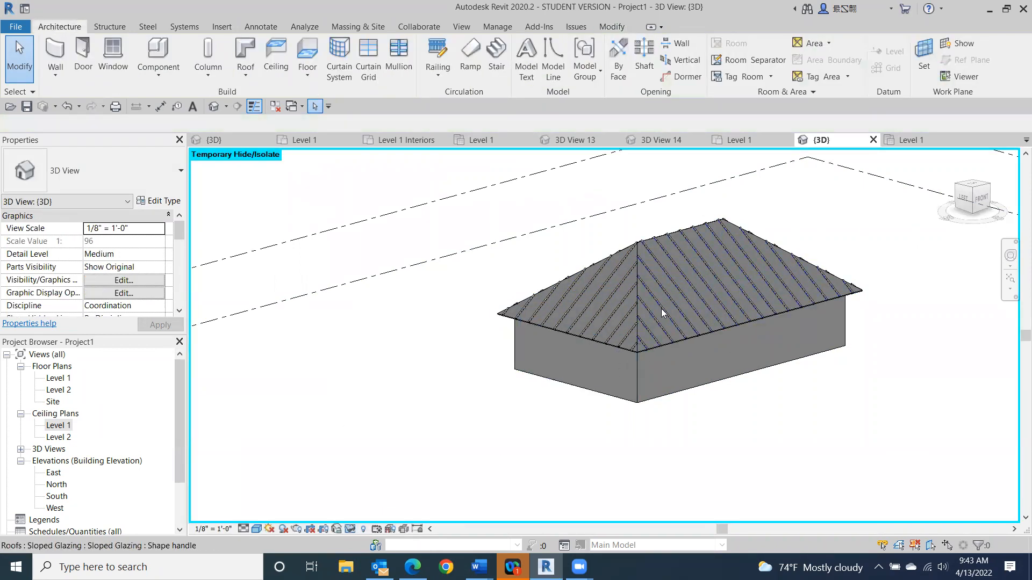
{"action": "left_click", "coordinate": [637, 343]}
{"action": "left_click", "coordinate": [350, 529]}
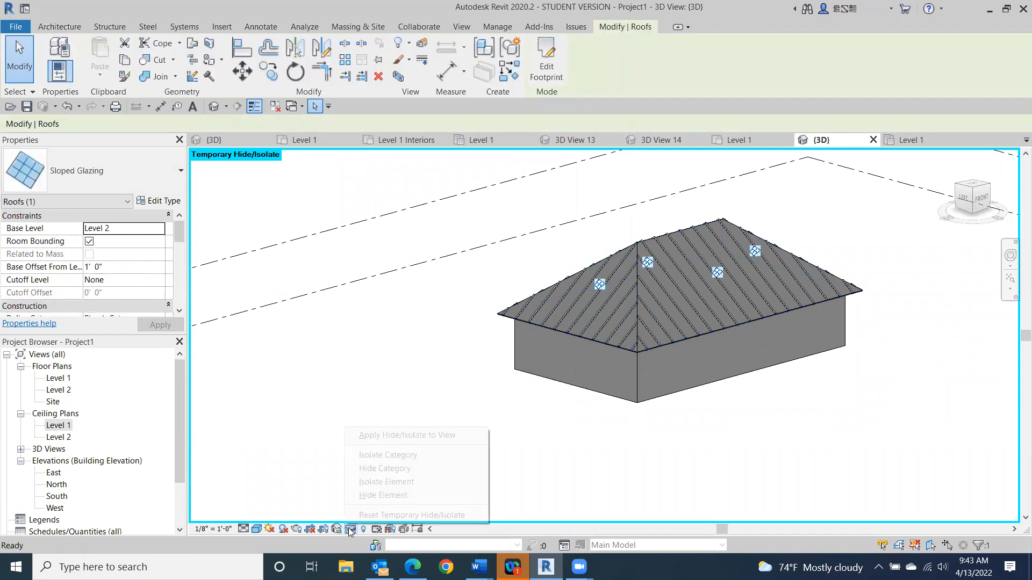
{"action": "left_click", "coordinate": [373, 494]}
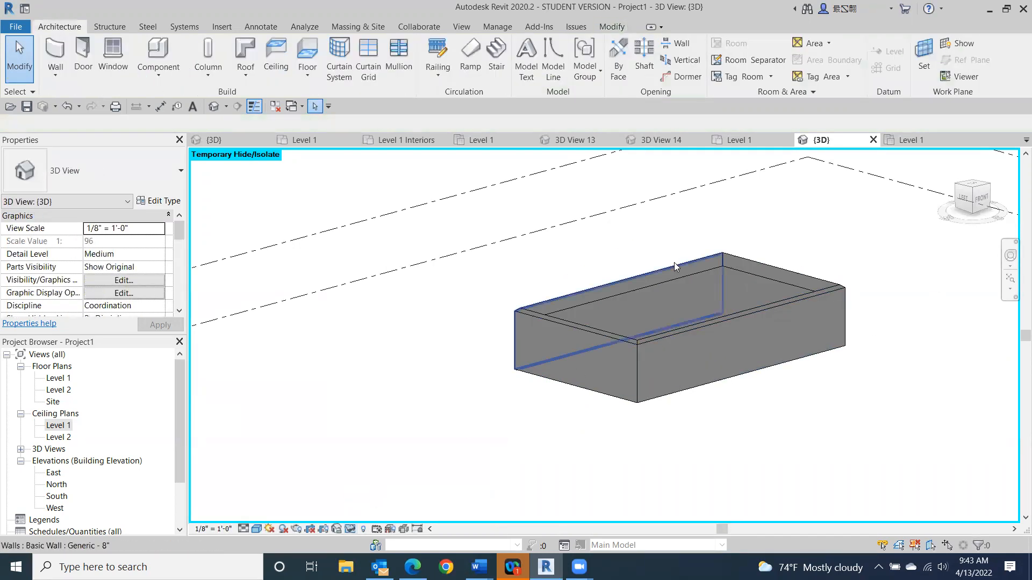
{"action": "left_click", "coordinate": [674, 262]}
{"action": "left_click_drag", "start_coordinate": [666, 309], "coordinate": [649, 364]}
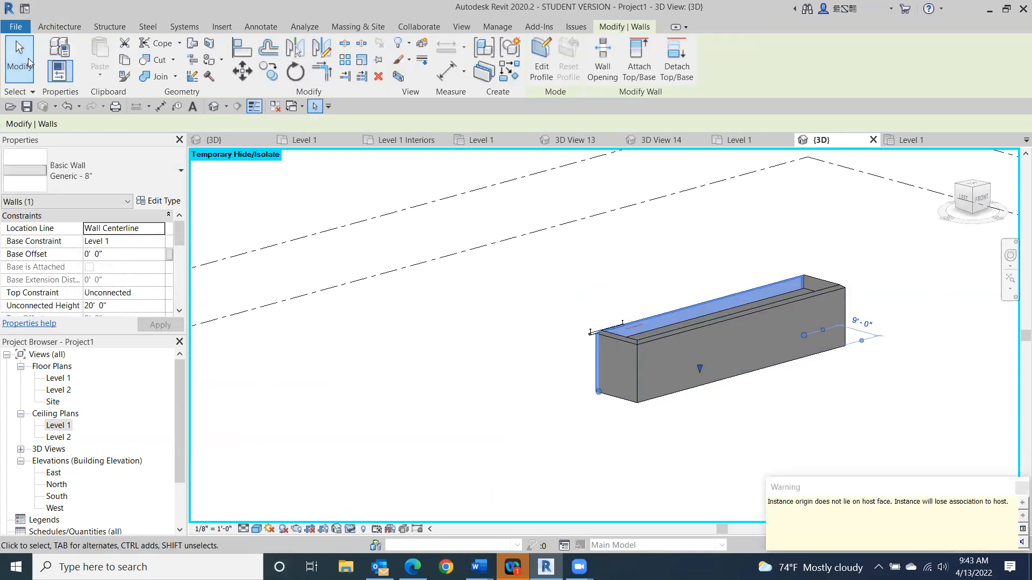
{"action": "left_click", "coordinate": [68, 107]}
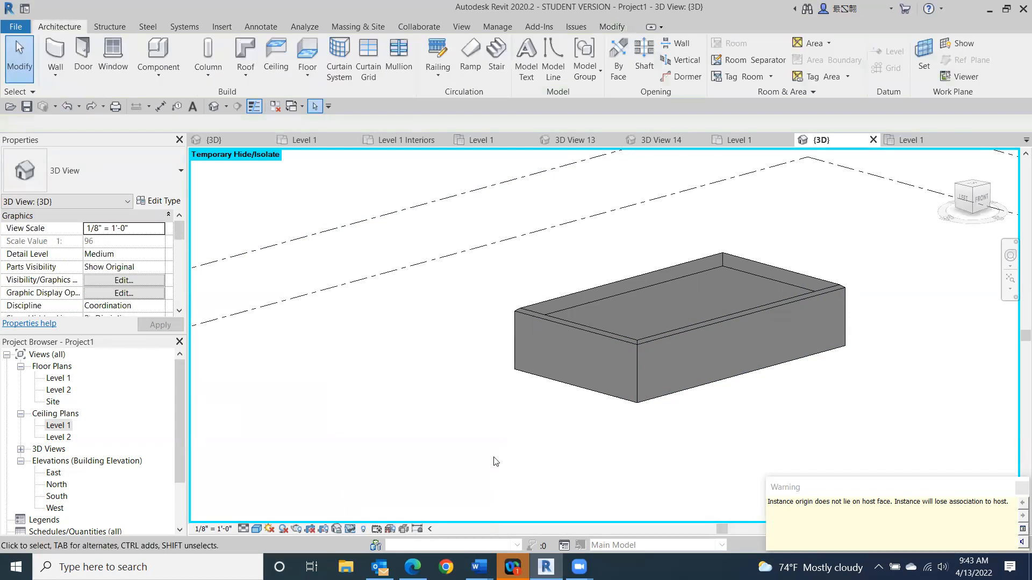
Temporarily hide the Generic - 8" wall element on the building's left side in the 3D view.
{"action": "left_click", "coordinate": [566, 348]}
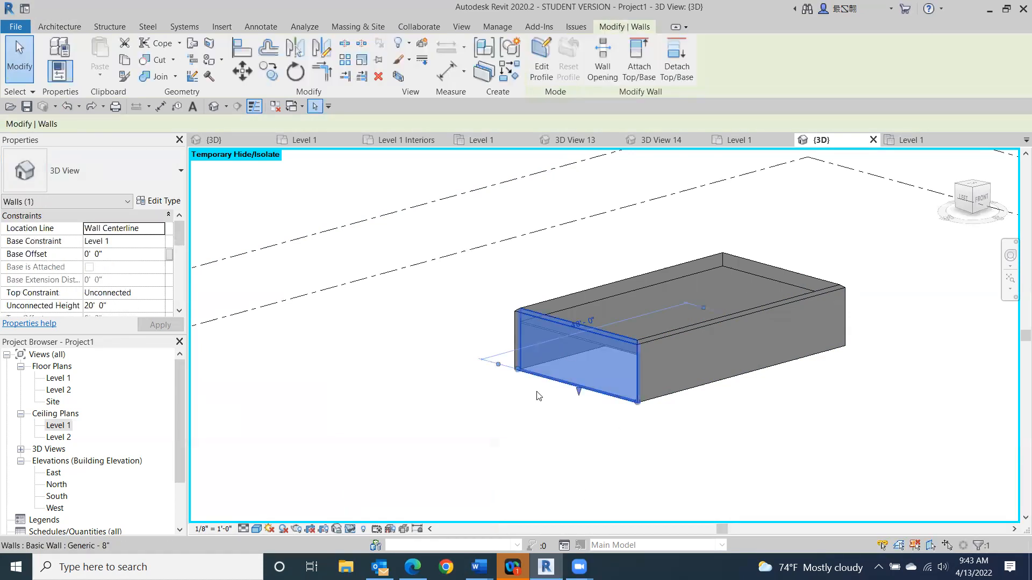
{"action": "left_click", "coordinate": [350, 528]}
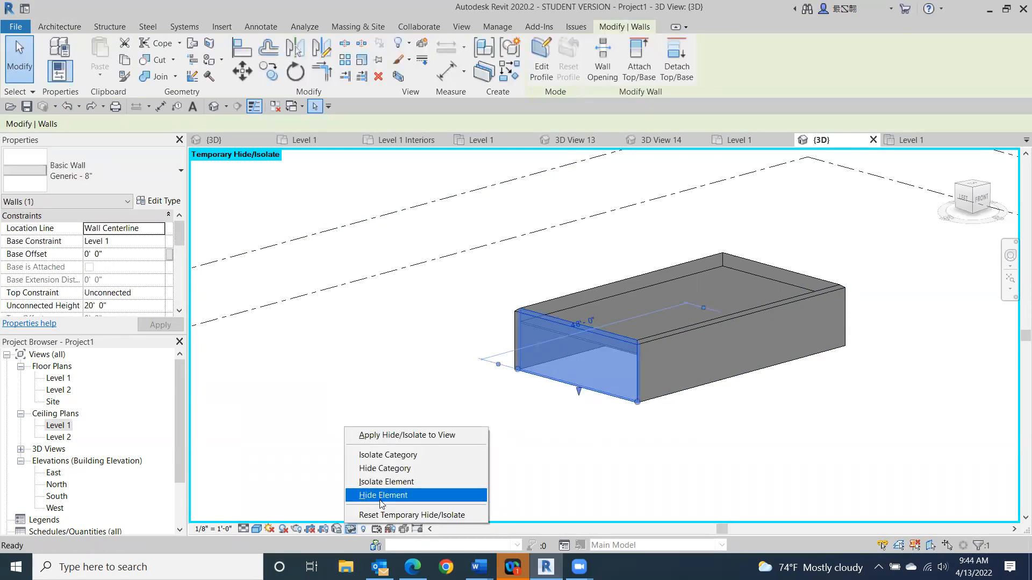
{"action": "left_click", "coordinate": [380, 500]}
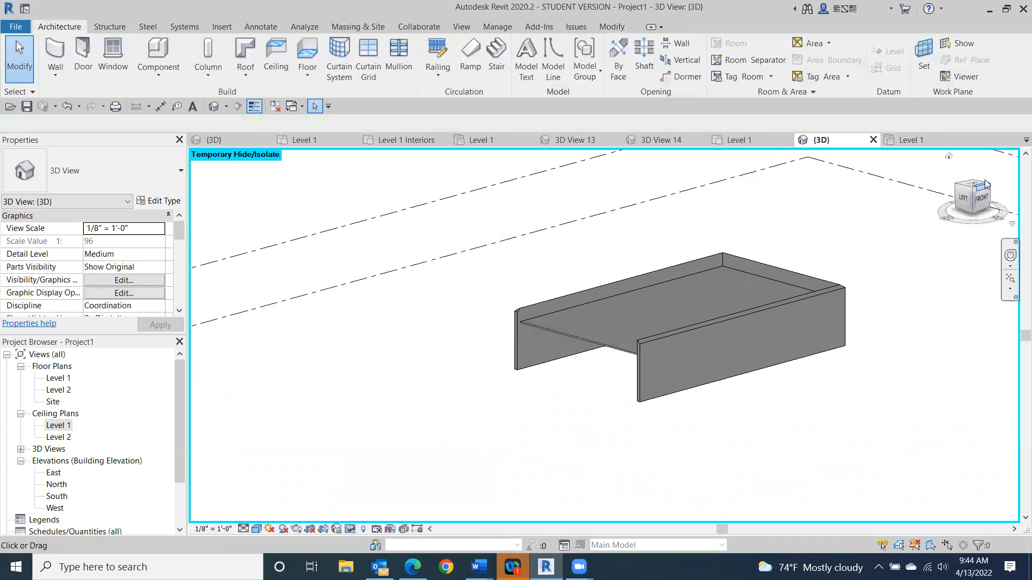
Delete the small recessed light fixture beside the pendant on the ceiling, viewed from below on the left side.
{"action": "left_click", "coordinate": [964, 198]}
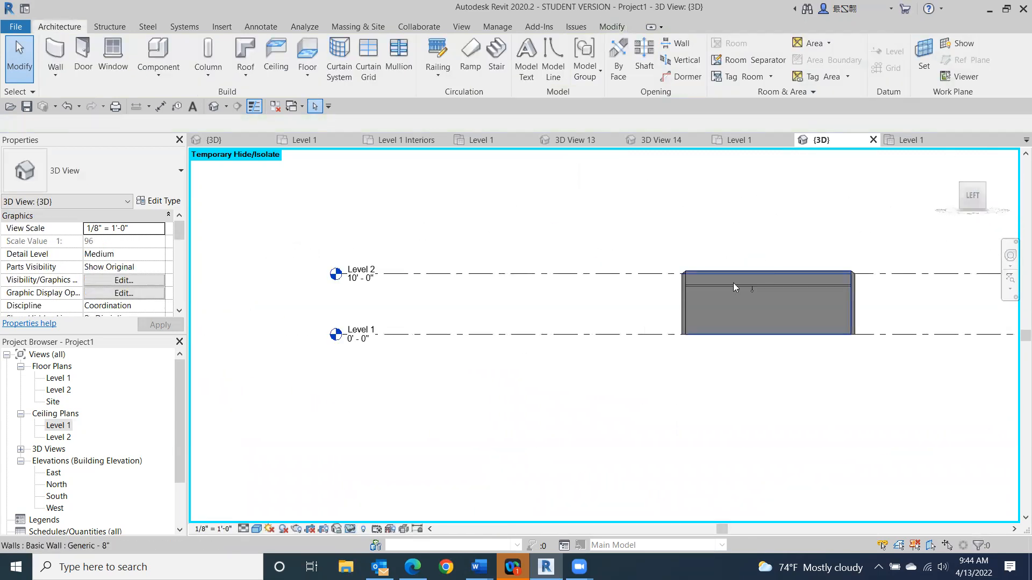
{"action": "scroll", "coordinate": [733, 282], "scroll_direction": "up", "scroll_amount": 3}
{"action": "left_click", "coordinate": [970, 178]}
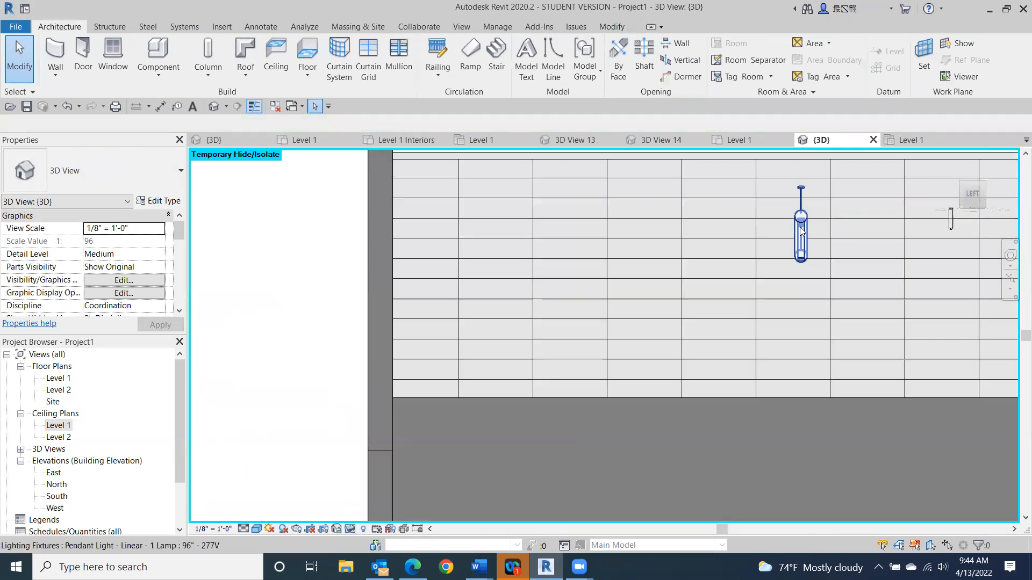
{"action": "middle_click_drag", "start_coordinate": [801, 230], "coordinate": [647, 307]}
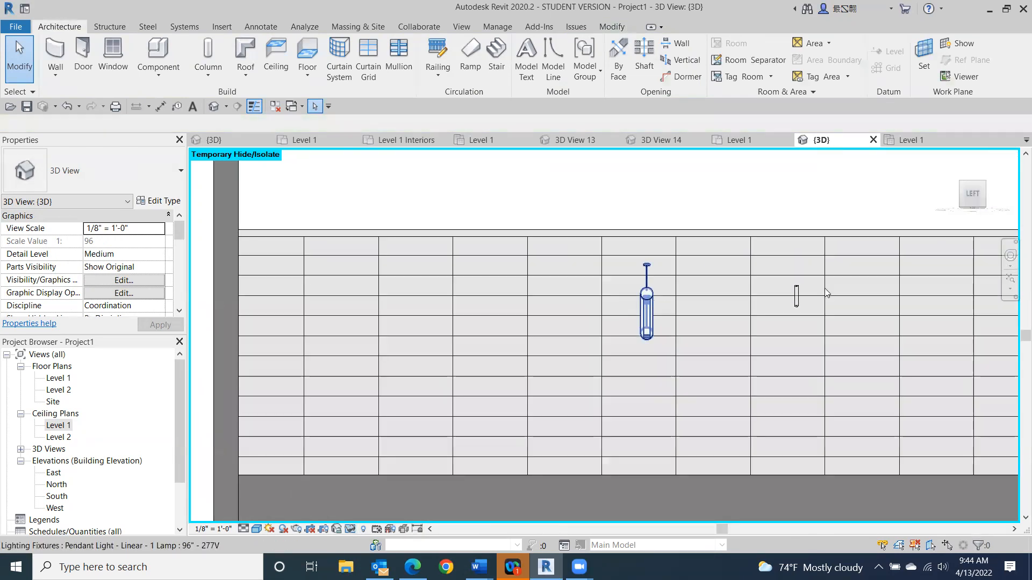
{"action": "left_click", "coordinate": [795, 304]}
{"action": "key", "text": "Delete"}
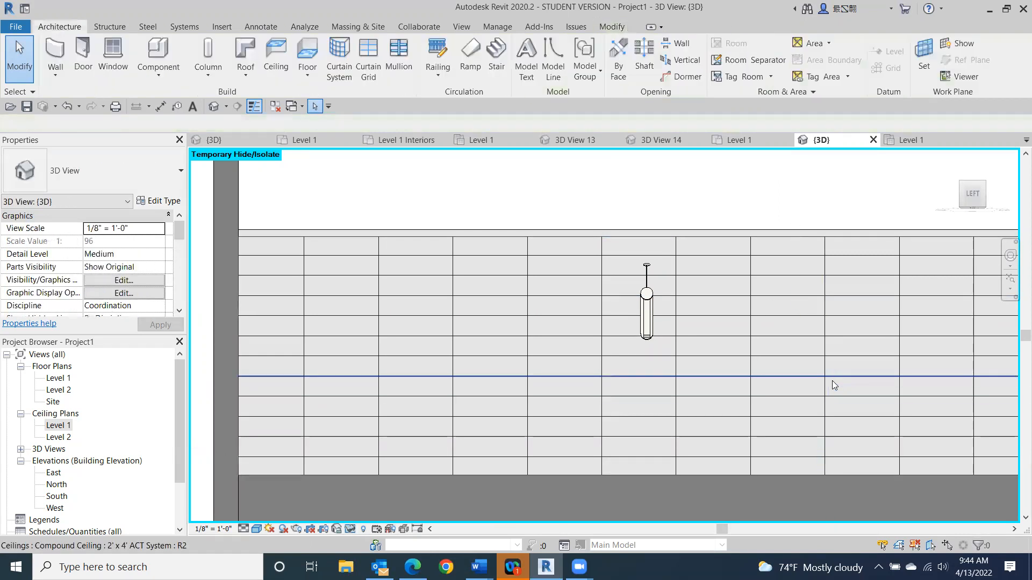
Examine how the 96" linear pendant light hangs from the ceiling, up close at a shallower angle from below.
{"action": "mouse_move", "coordinate": [970, 195]}
{"action": "left_mouse_down"}
{"action": "mouse_move", "coordinate": [968, 208]}
{"action": "mouse_move", "coordinate": [968, 165]}
{"action": "mouse_move", "coordinate": [956, 174]}
{"action": "left_mouse_up"}
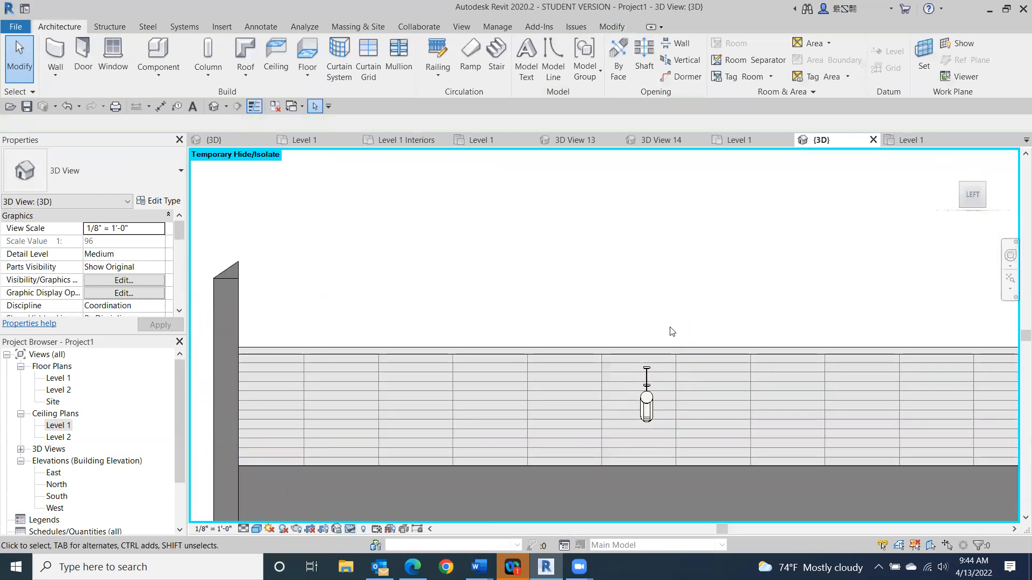
{"action": "scroll", "coordinate": [657, 397], "scroll_direction": "up", "scroll_amount": 1}
{"action": "scroll", "coordinate": [657, 400], "scroll_direction": "up", "scroll_amount": 2}
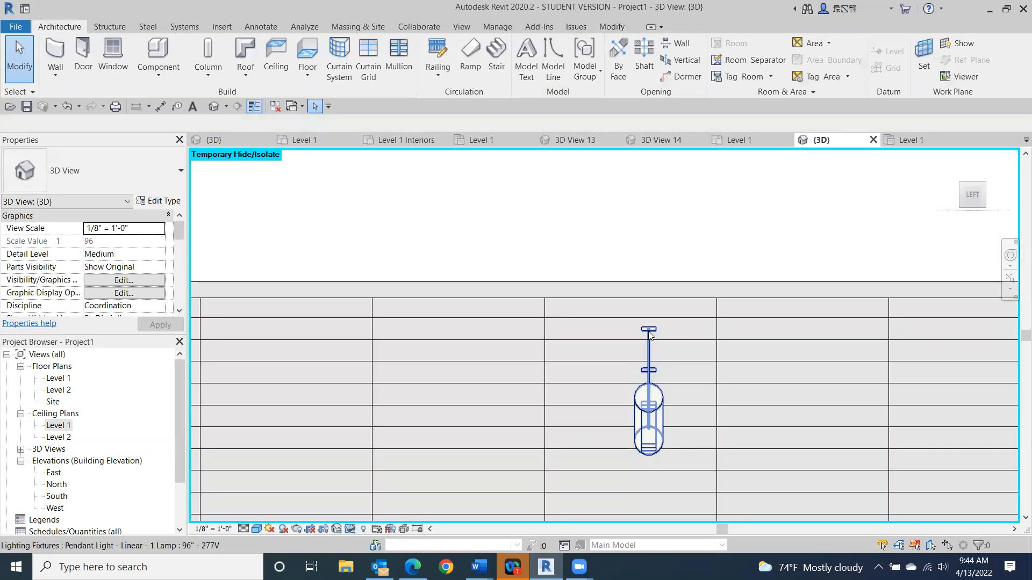